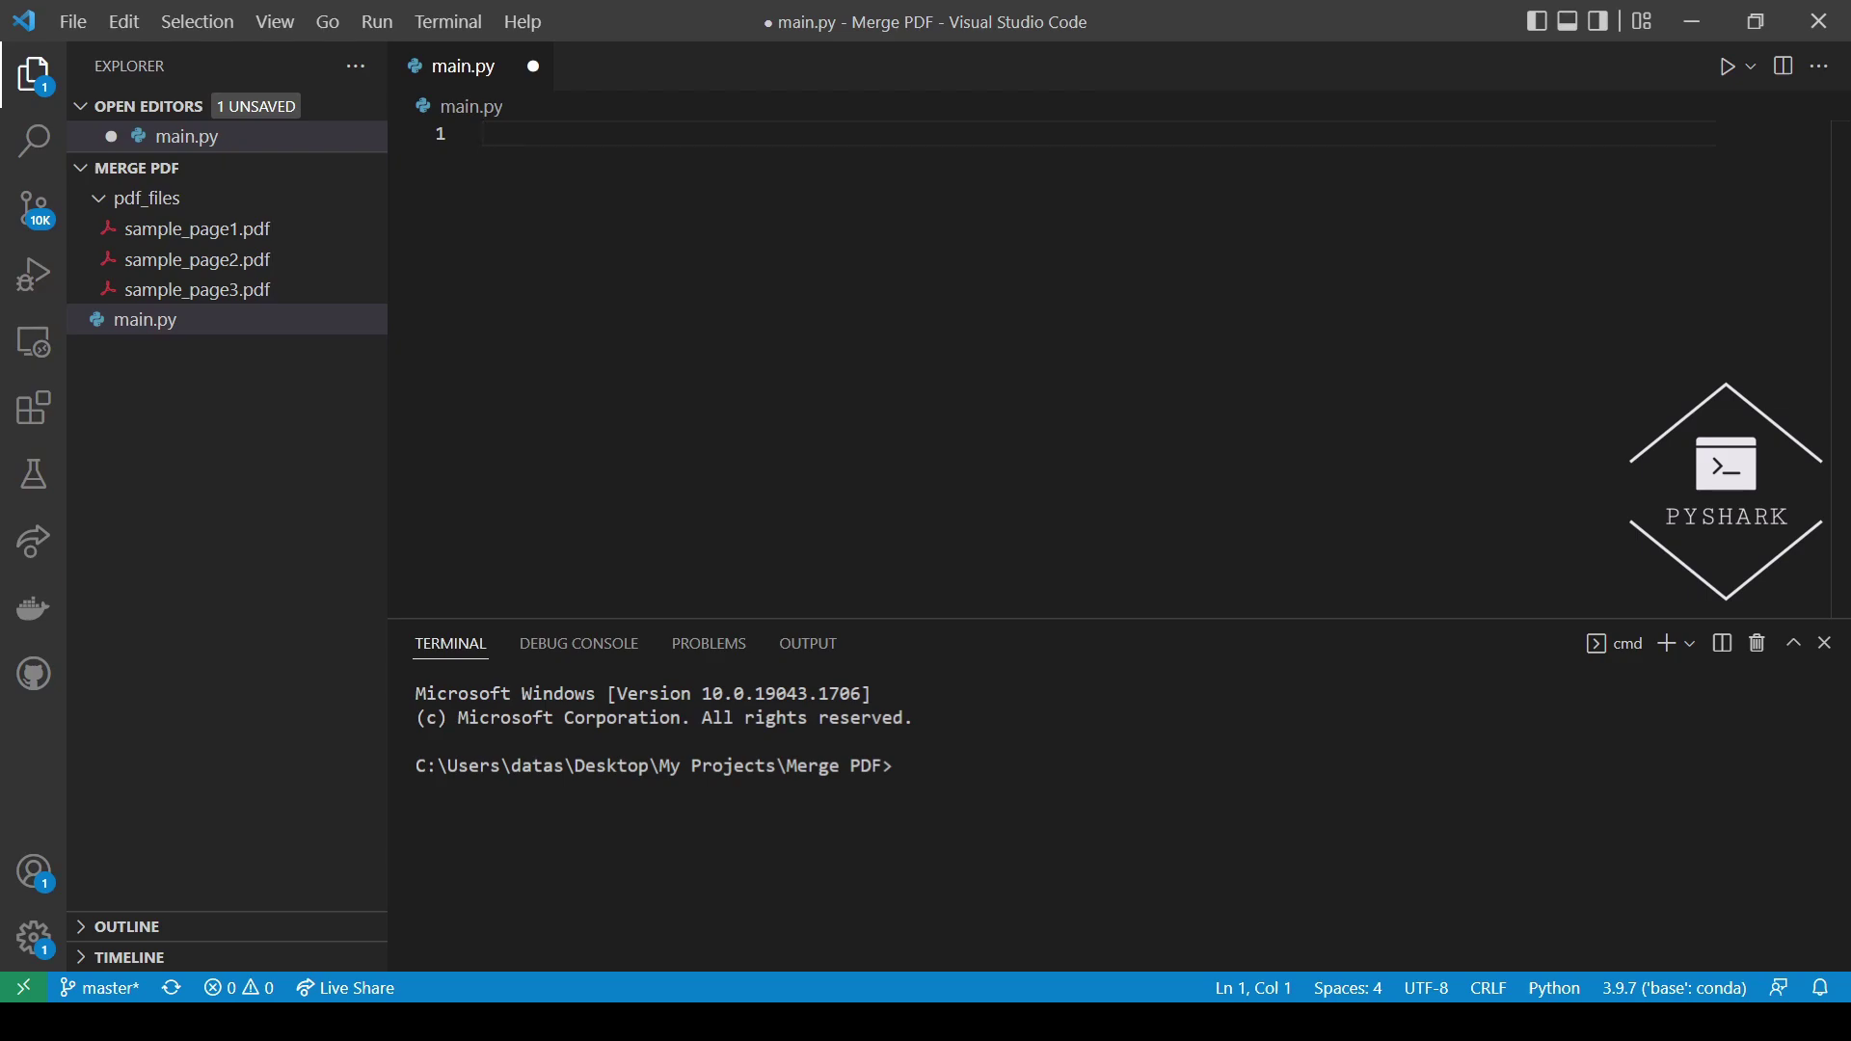
# - Run pip install PyPDF2 in the terminal; it reports the package is already satisfied
pyautogui.click(948, 764)
pyautogui.write('pip i')
pyautogui.write('nstall P')
pyautogui.write('yPDF2')
pyautogui.press('Return')
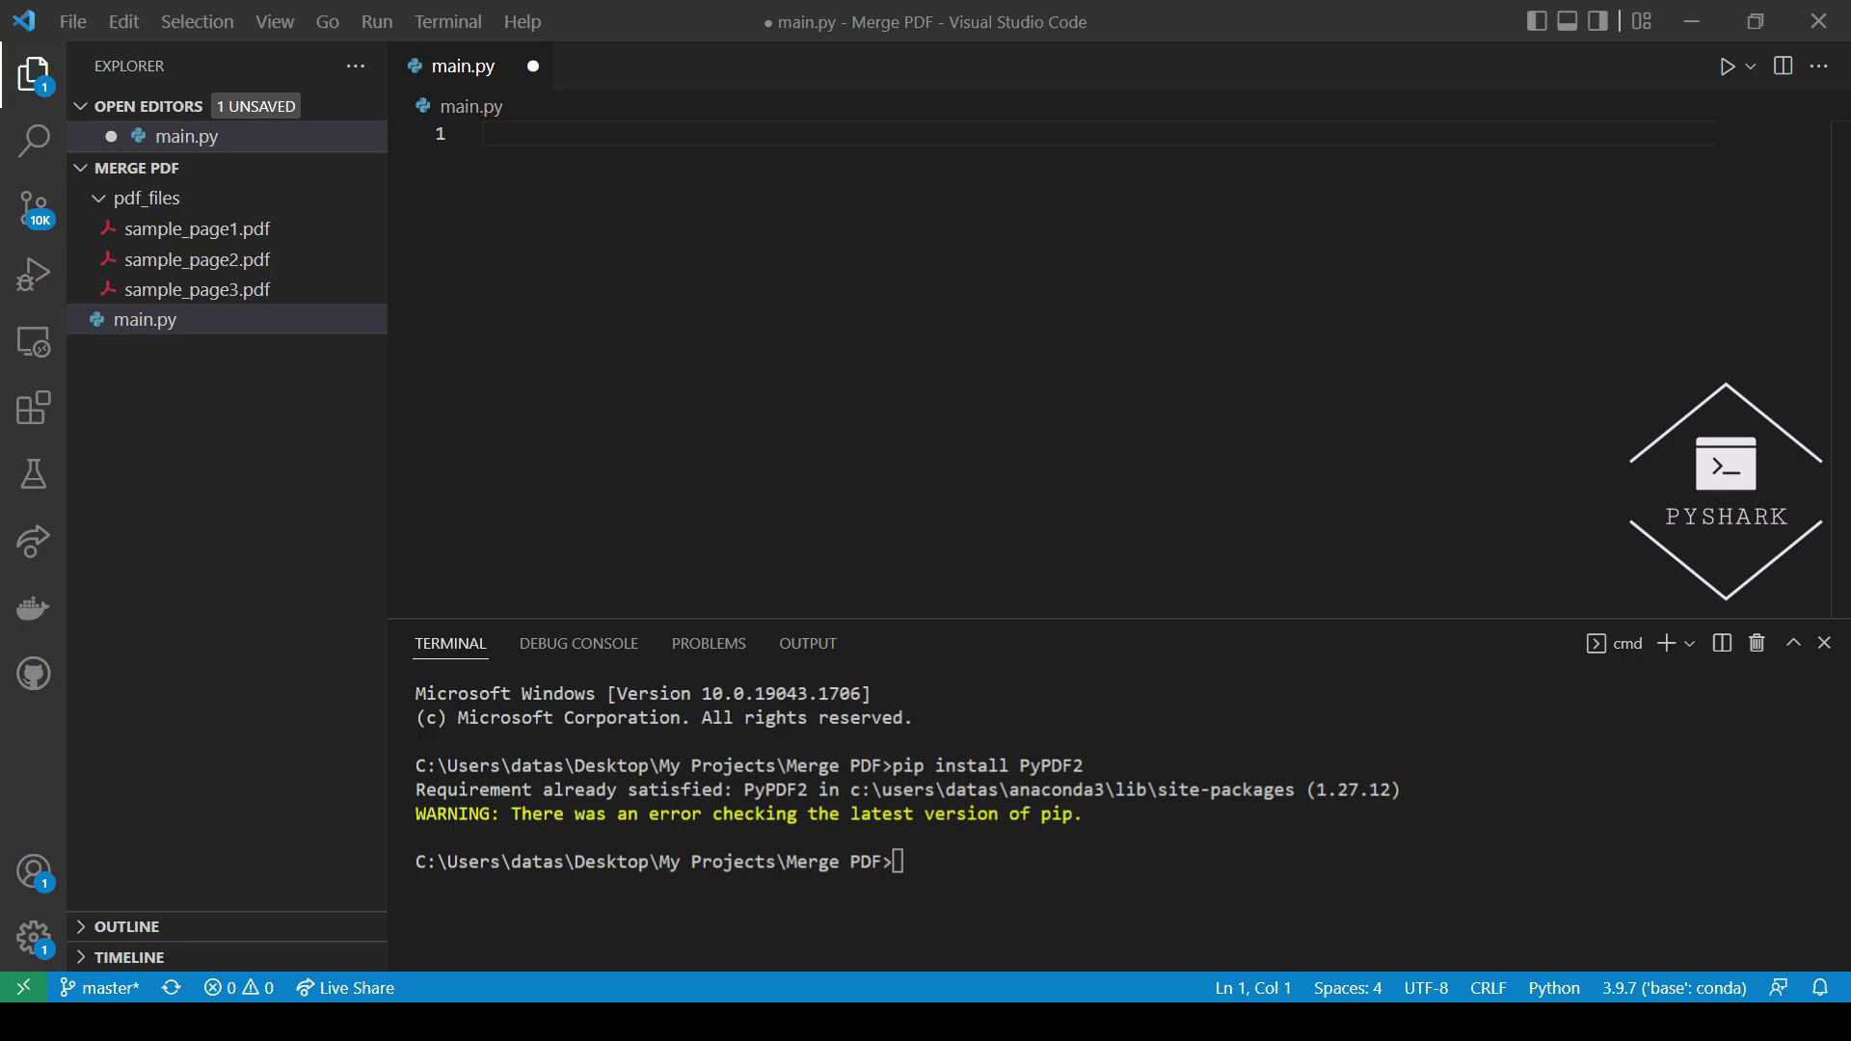
pyautogui.click(310, 228)
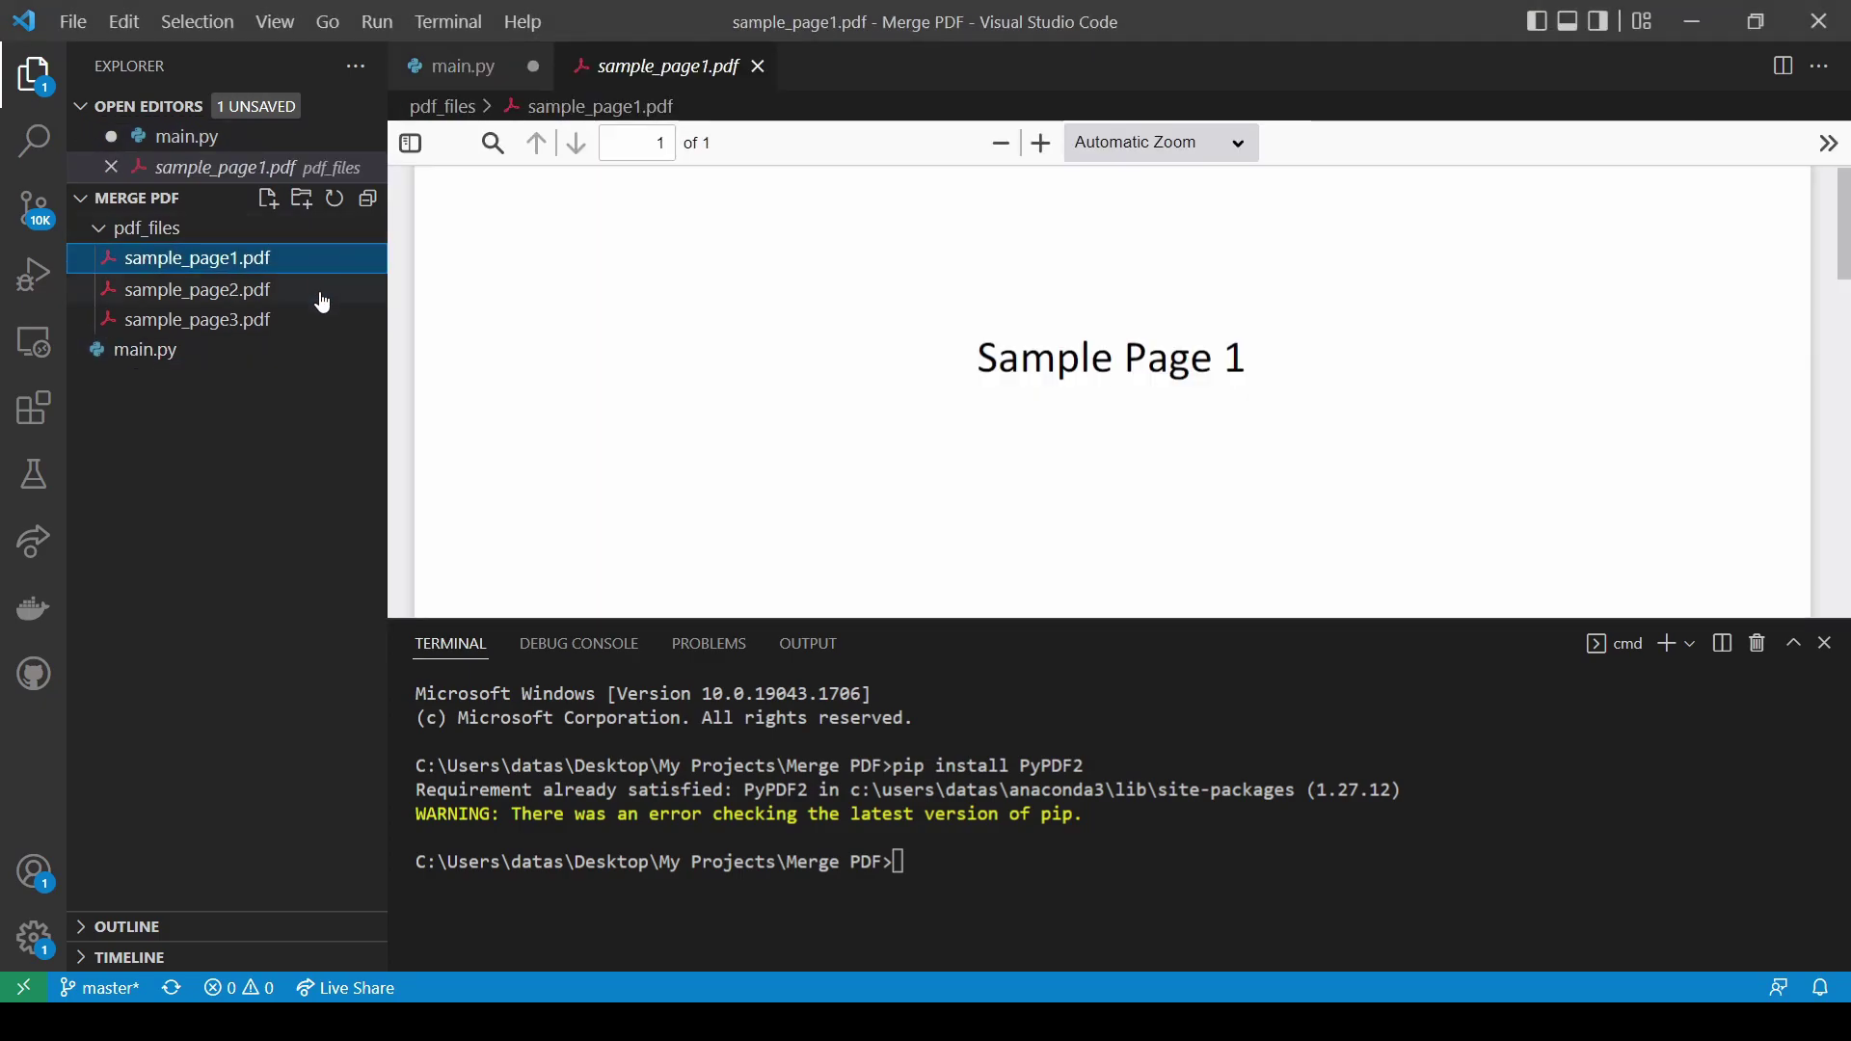
pyautogui.click(322, 295)
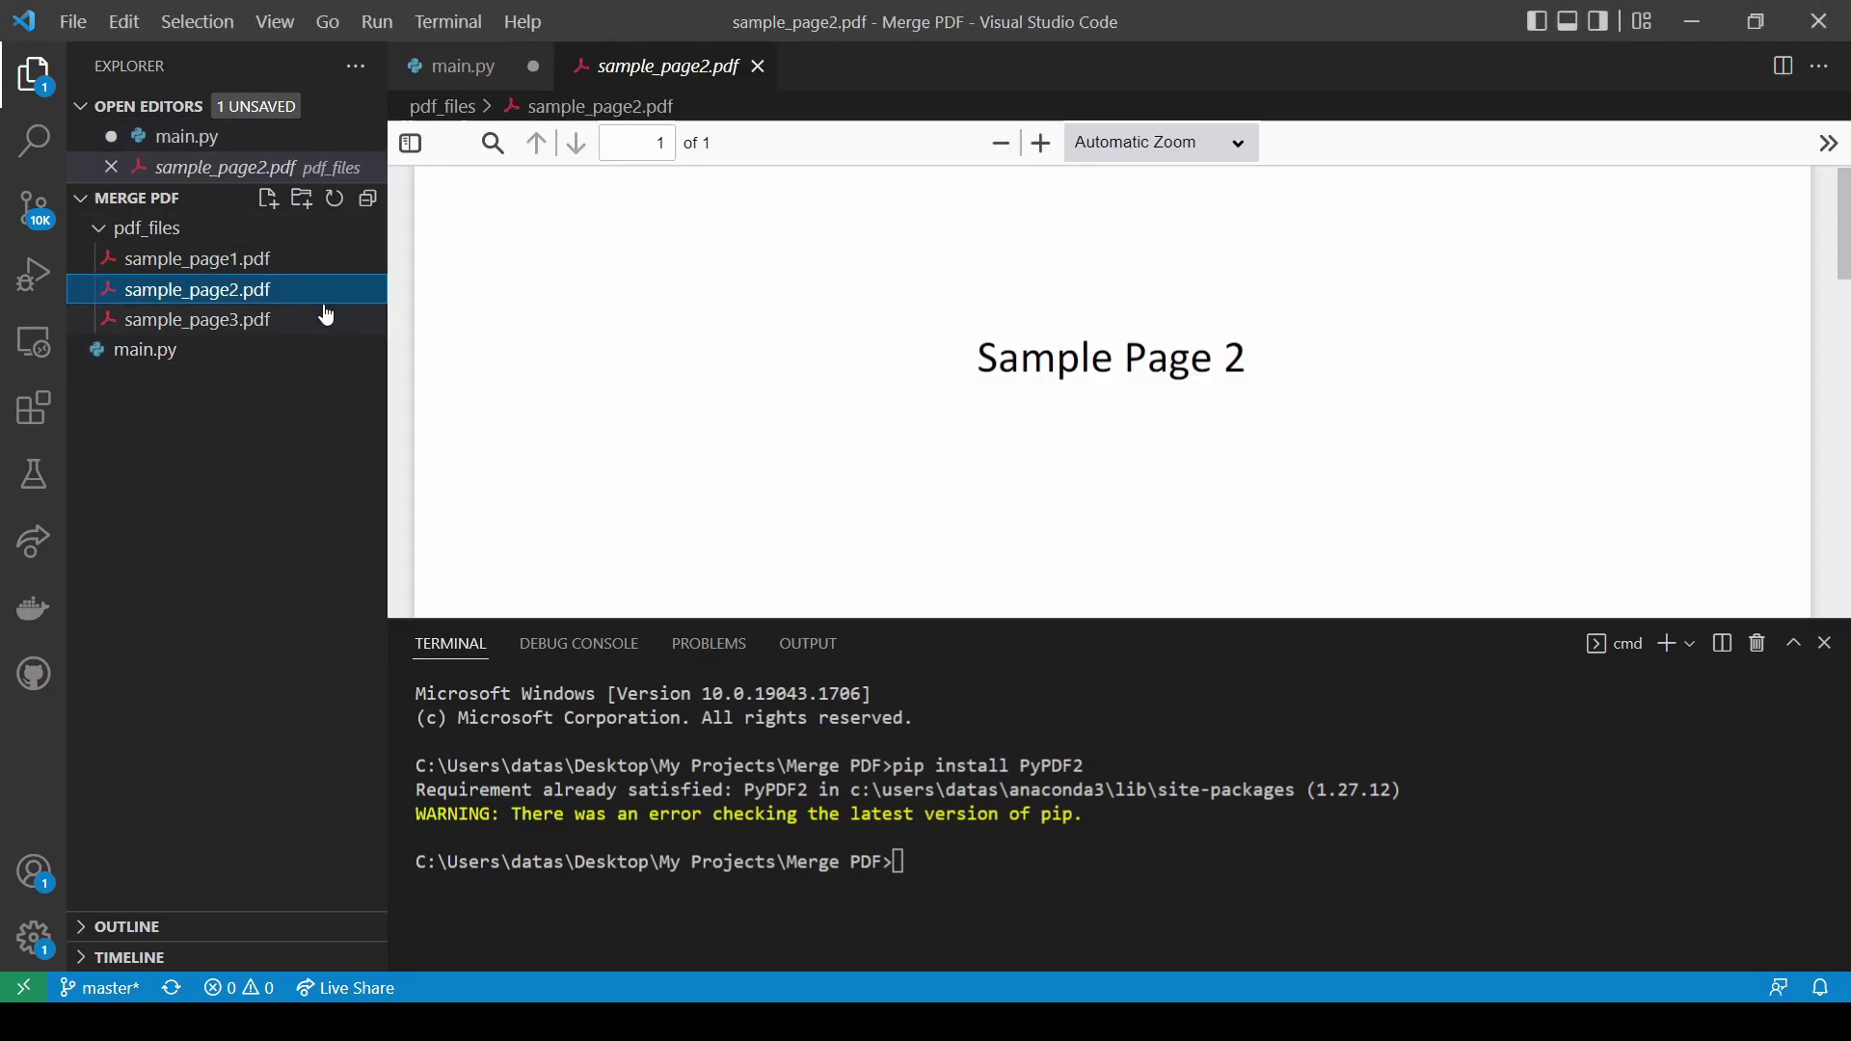
pyautogui.click(318, 321)
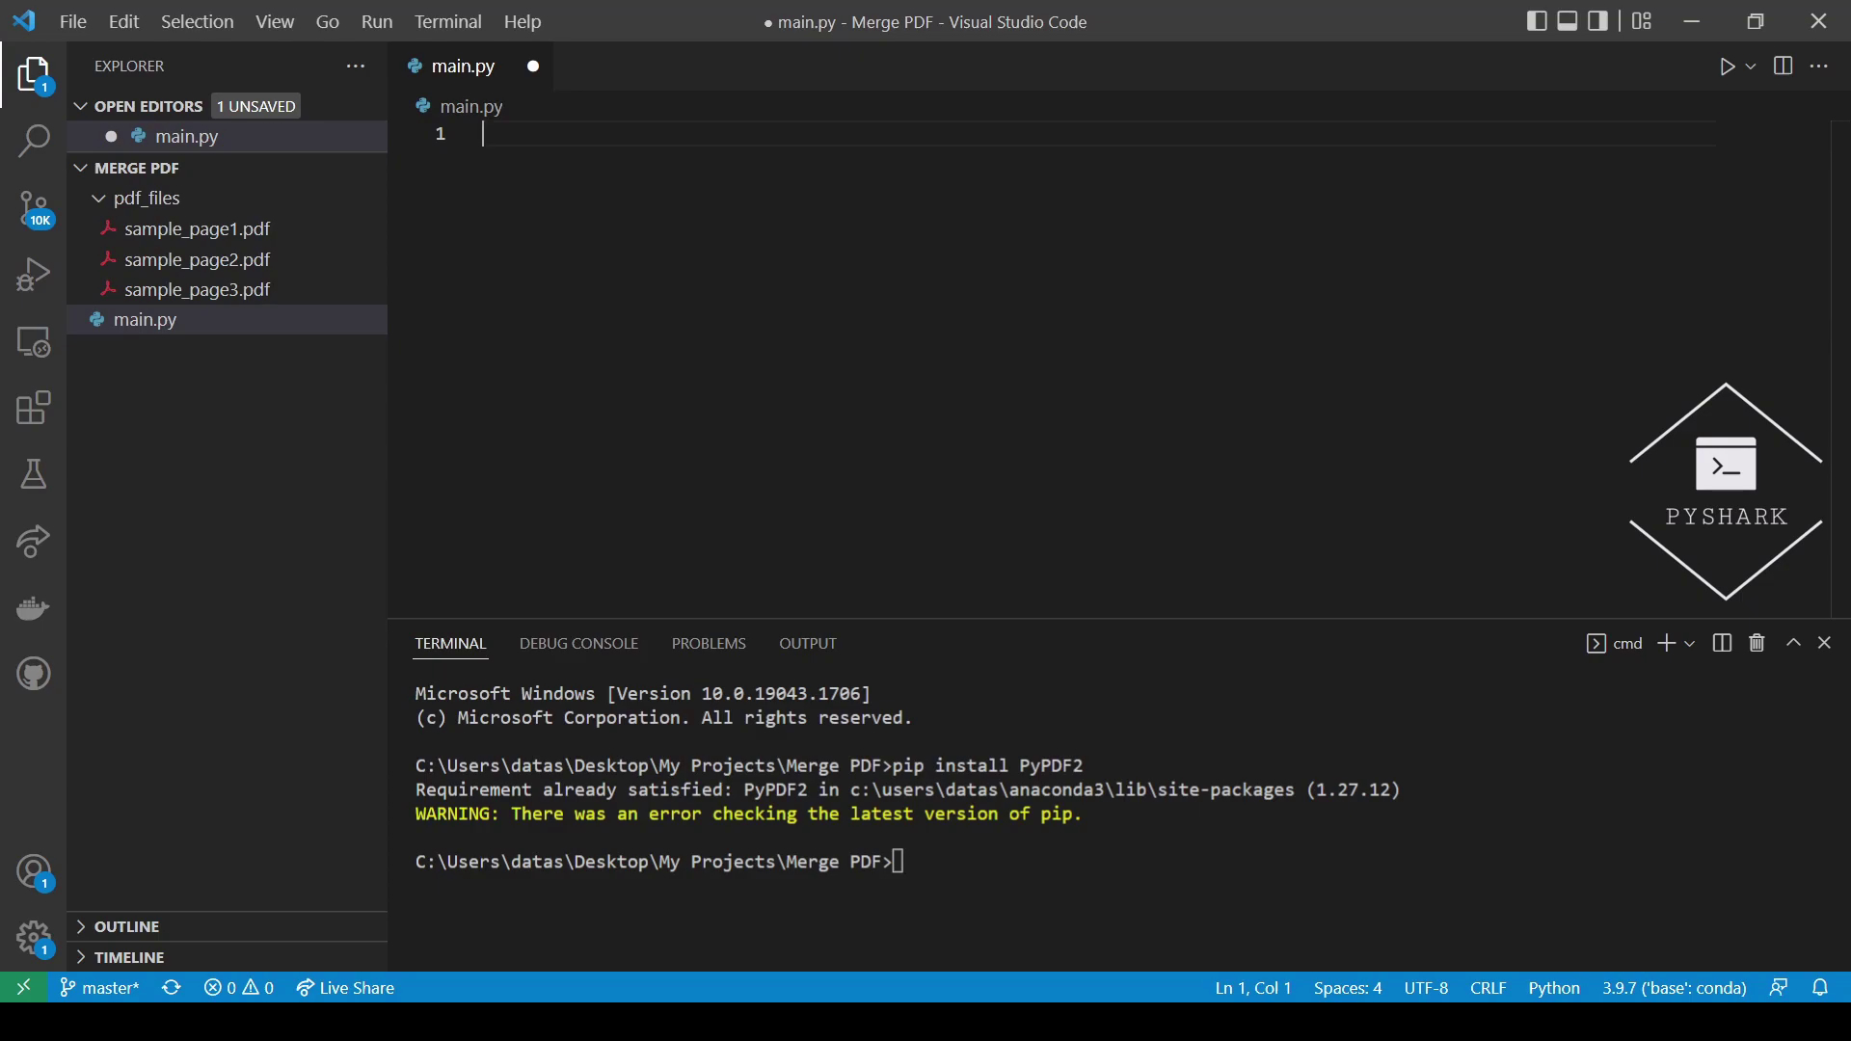
pyautogui.write('from Py')
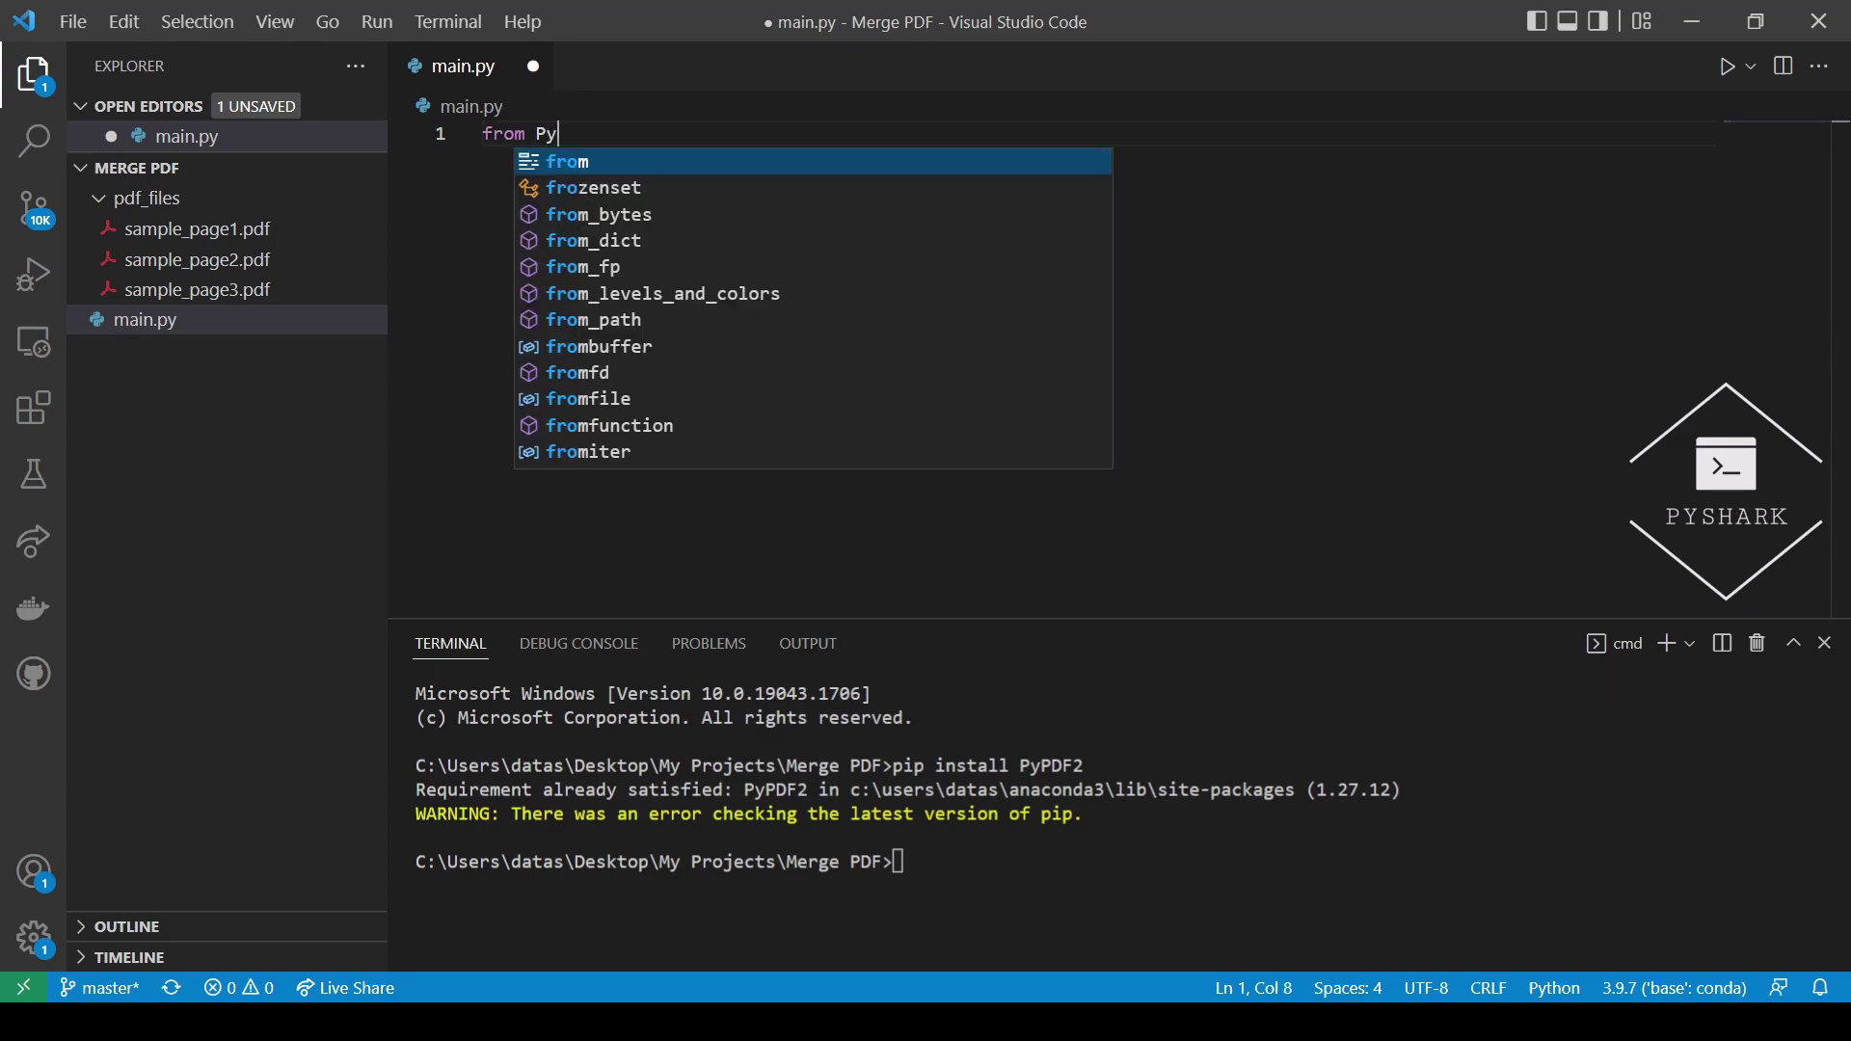
pyautogui.write('PDF2 i')
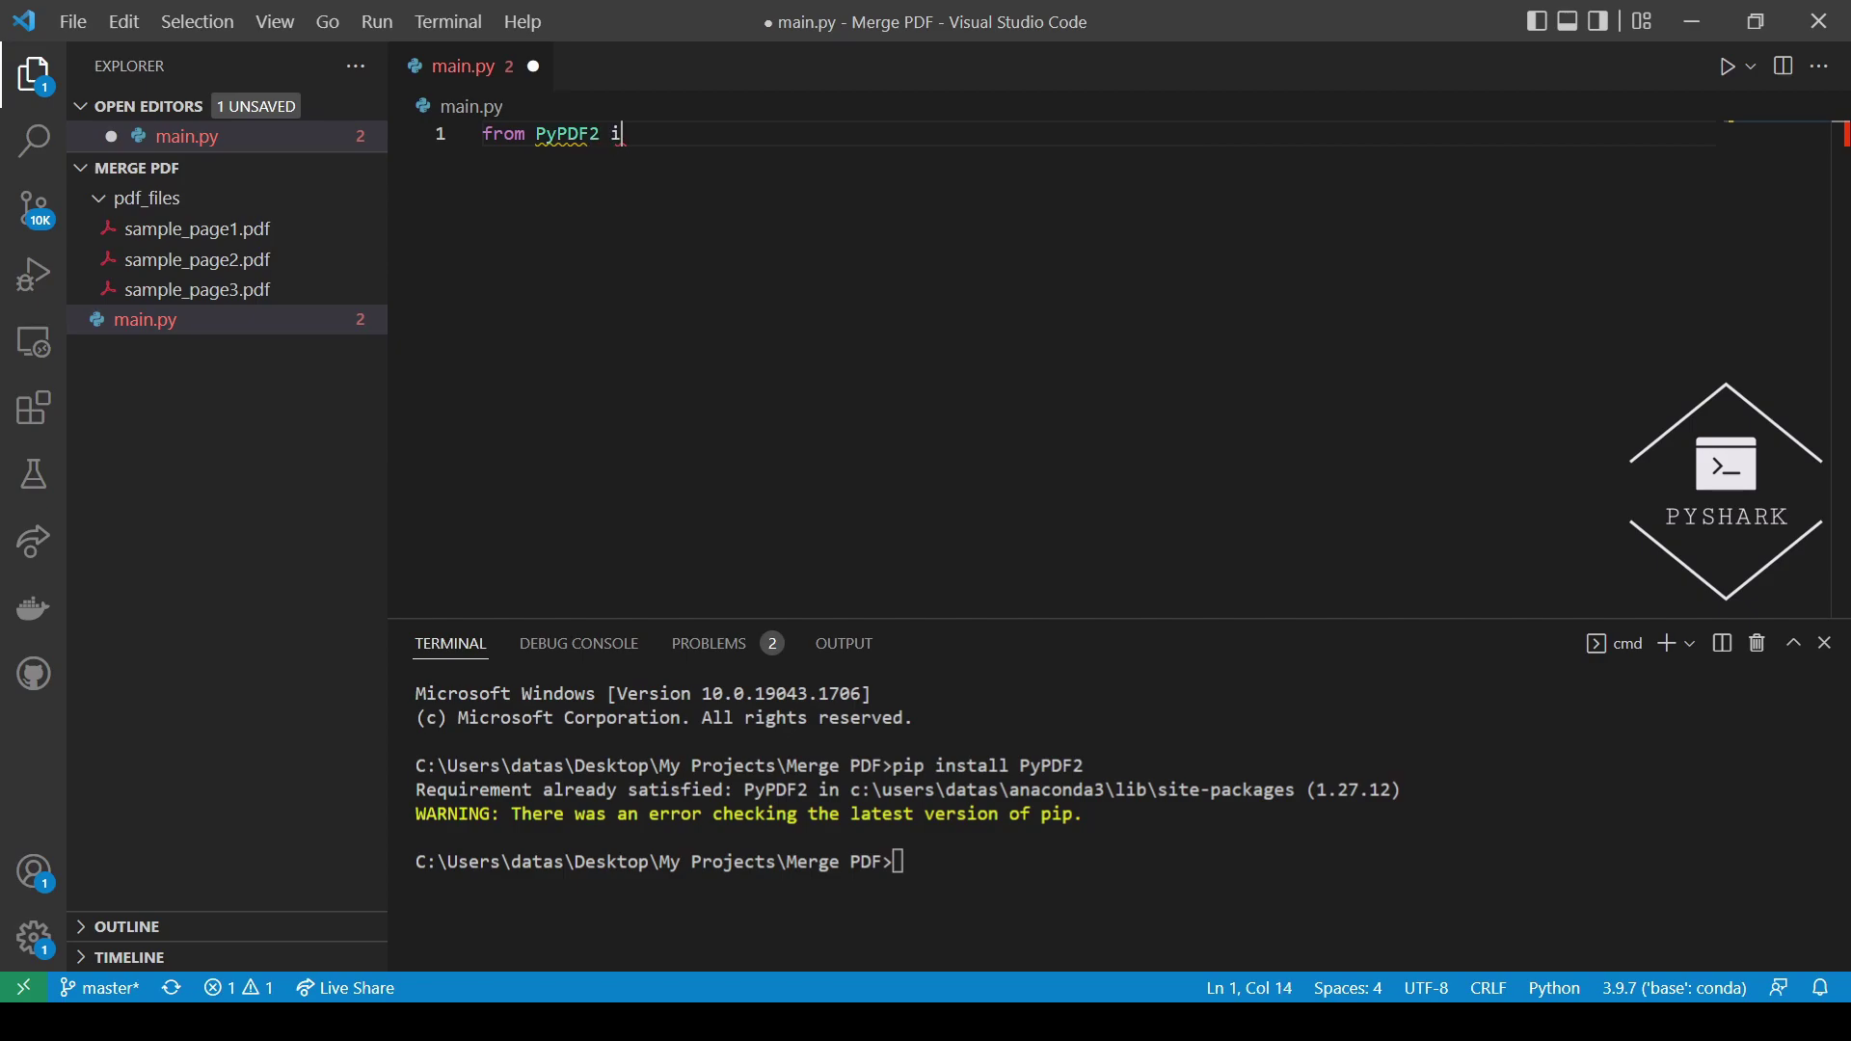
pyautogui.write('mport Pdf')
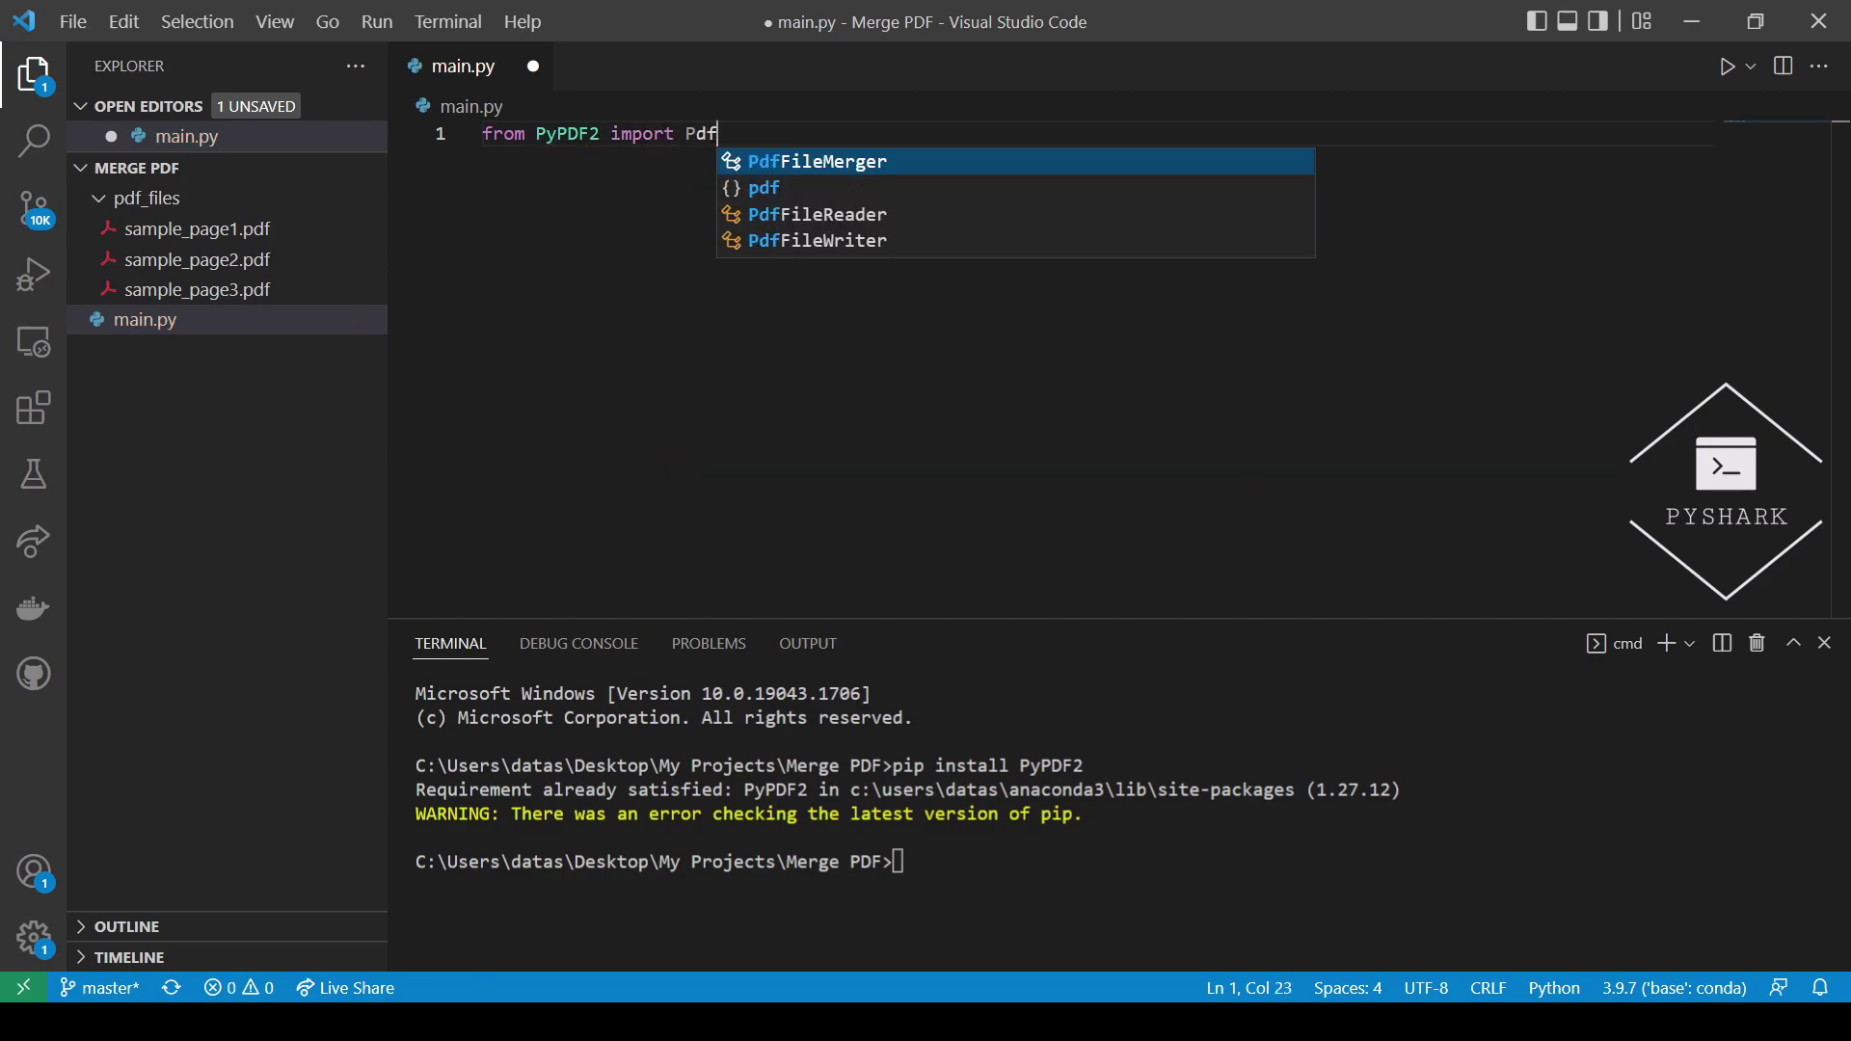
# - Add 'from PyPDF2 import PdfFileMerger', a comment, and merger = PdfFileMerger() to main.py
pyautogui.press('Tab')
pyautogui.press('Return')
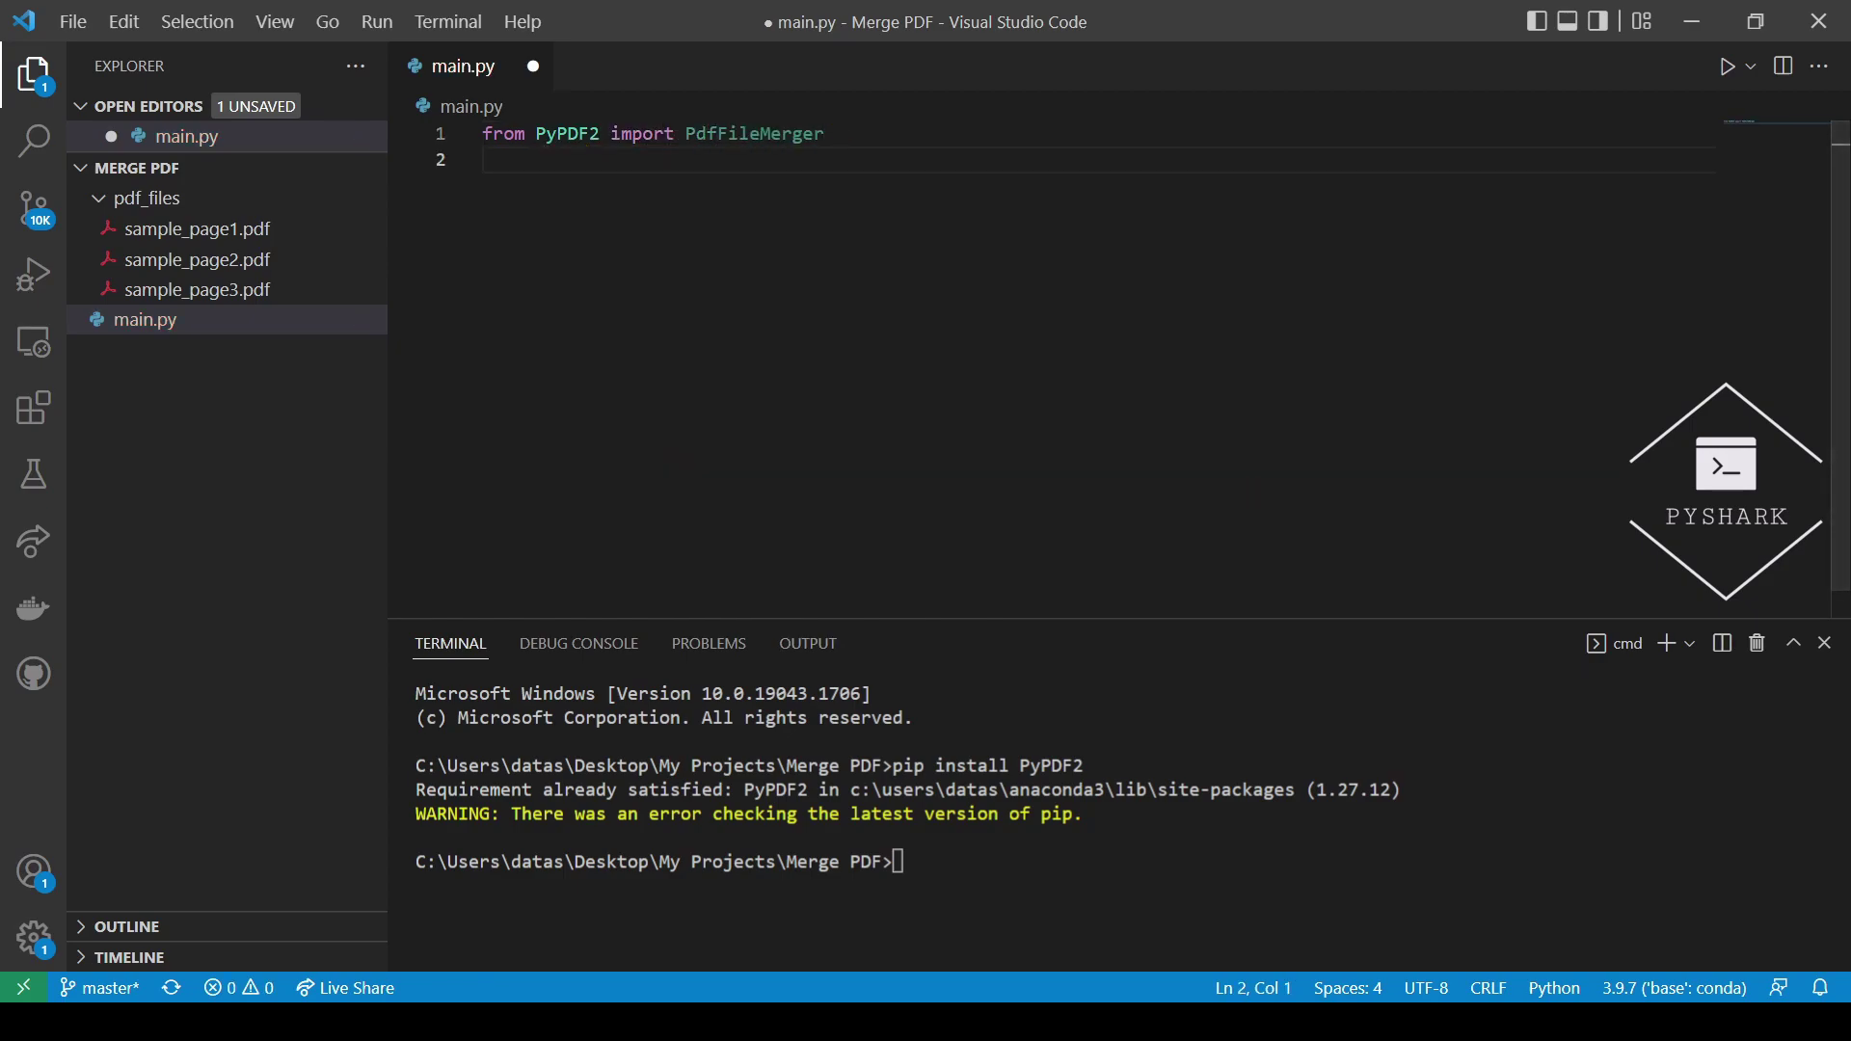
pyautogui.press('Return')
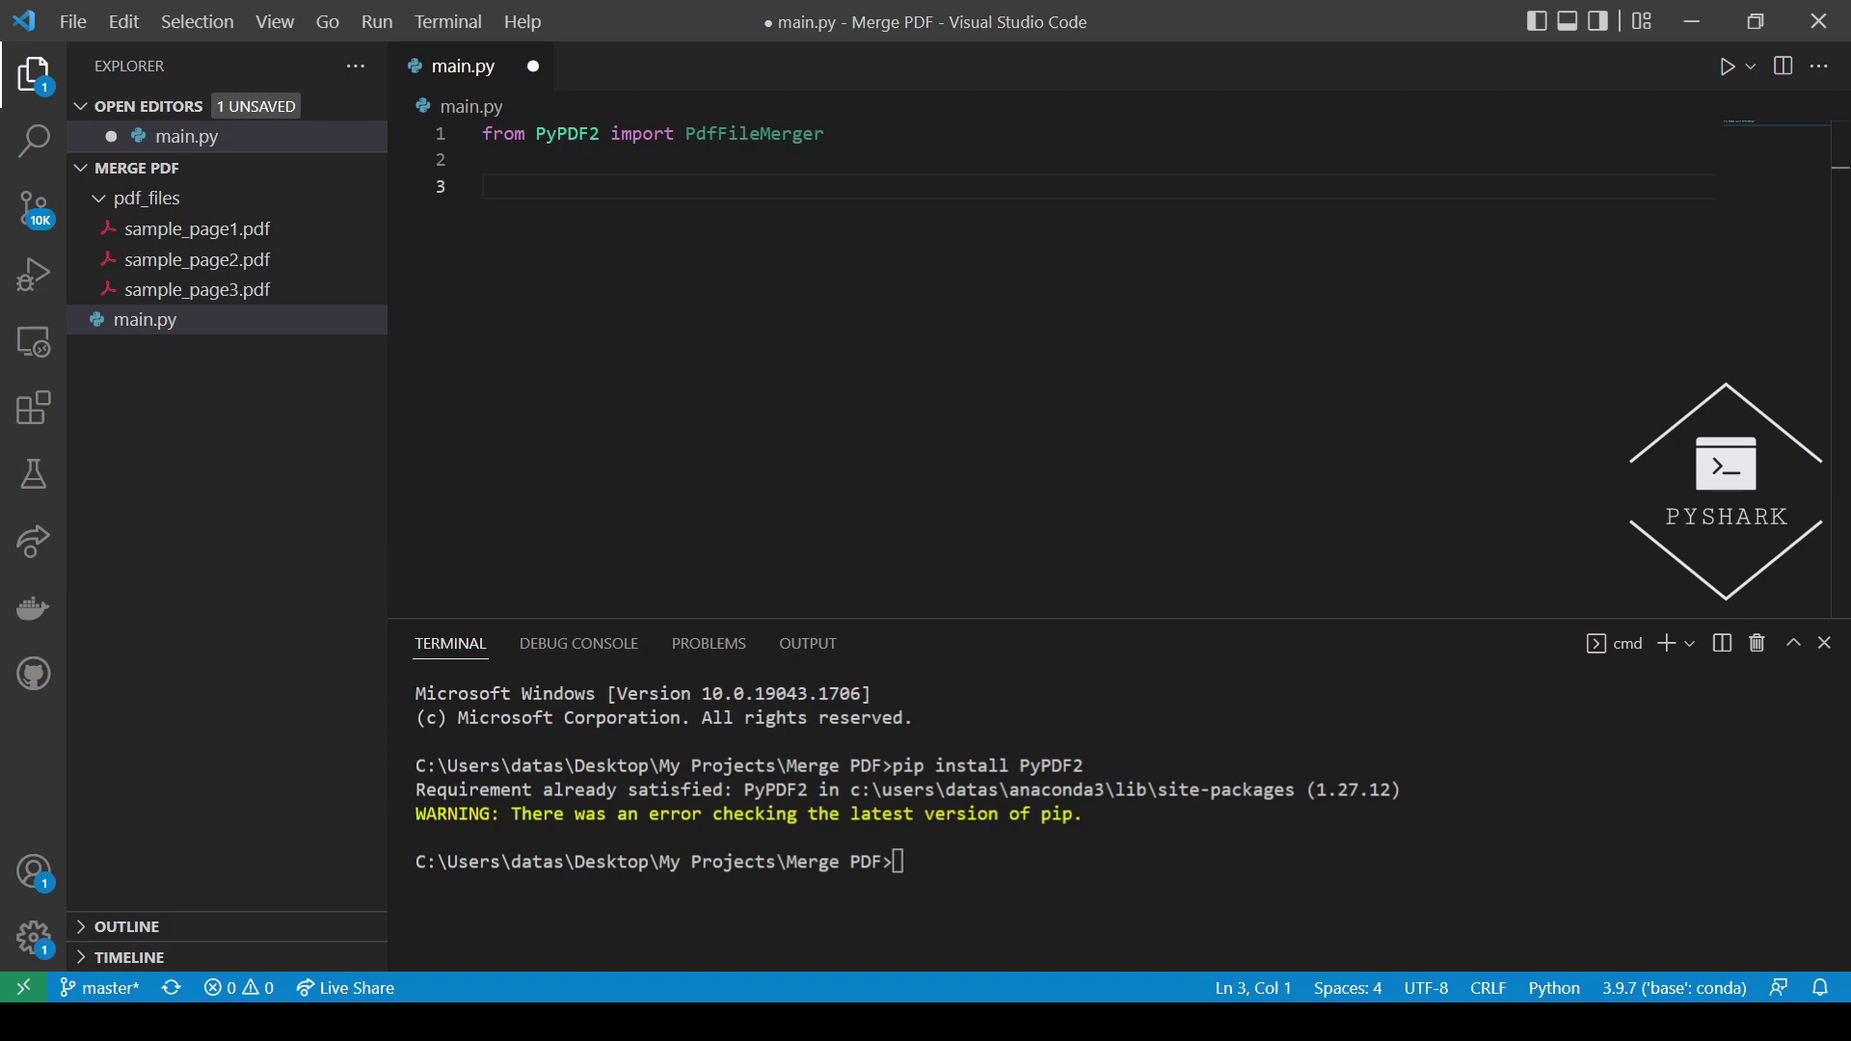
pyautogui.write('#Create ')
pyautogui.write('an ins')
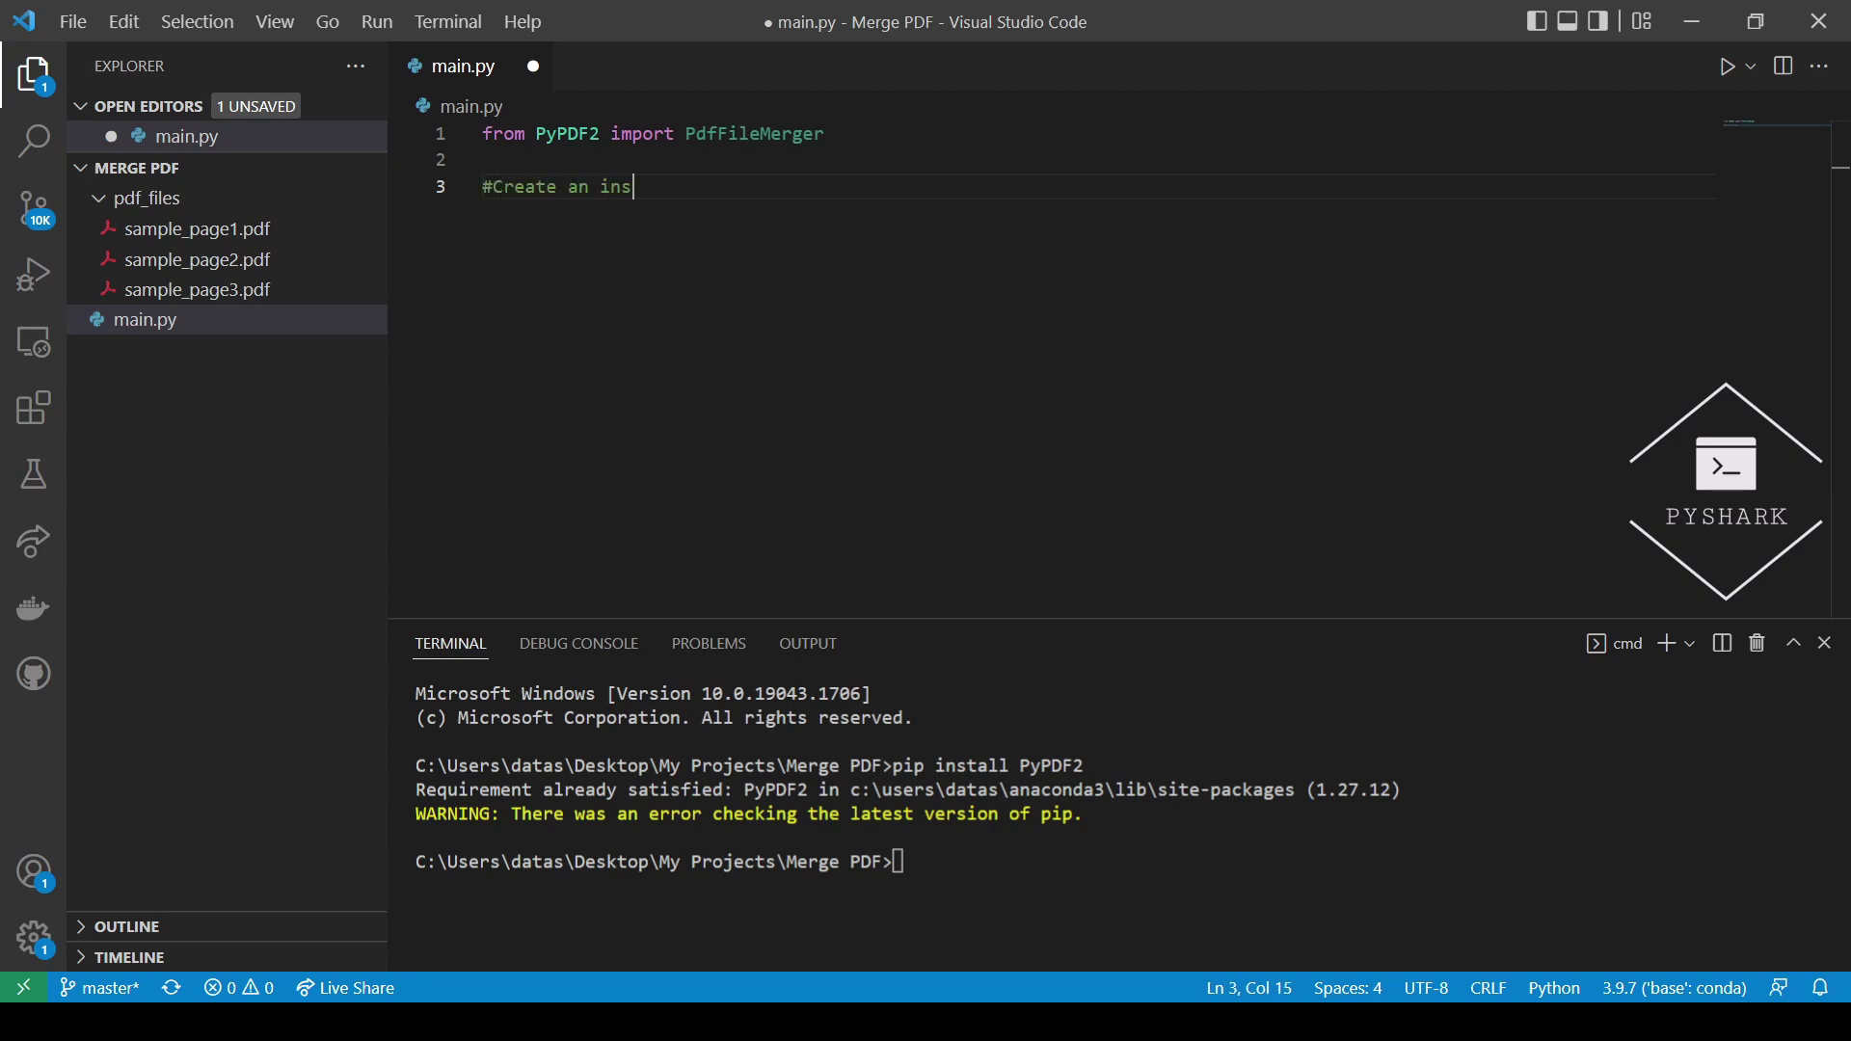
pyautogui.write('tance')
pyautogui.write(' of P')
pyautogui.write('dfFile')
pyautogui.write('Merger(')
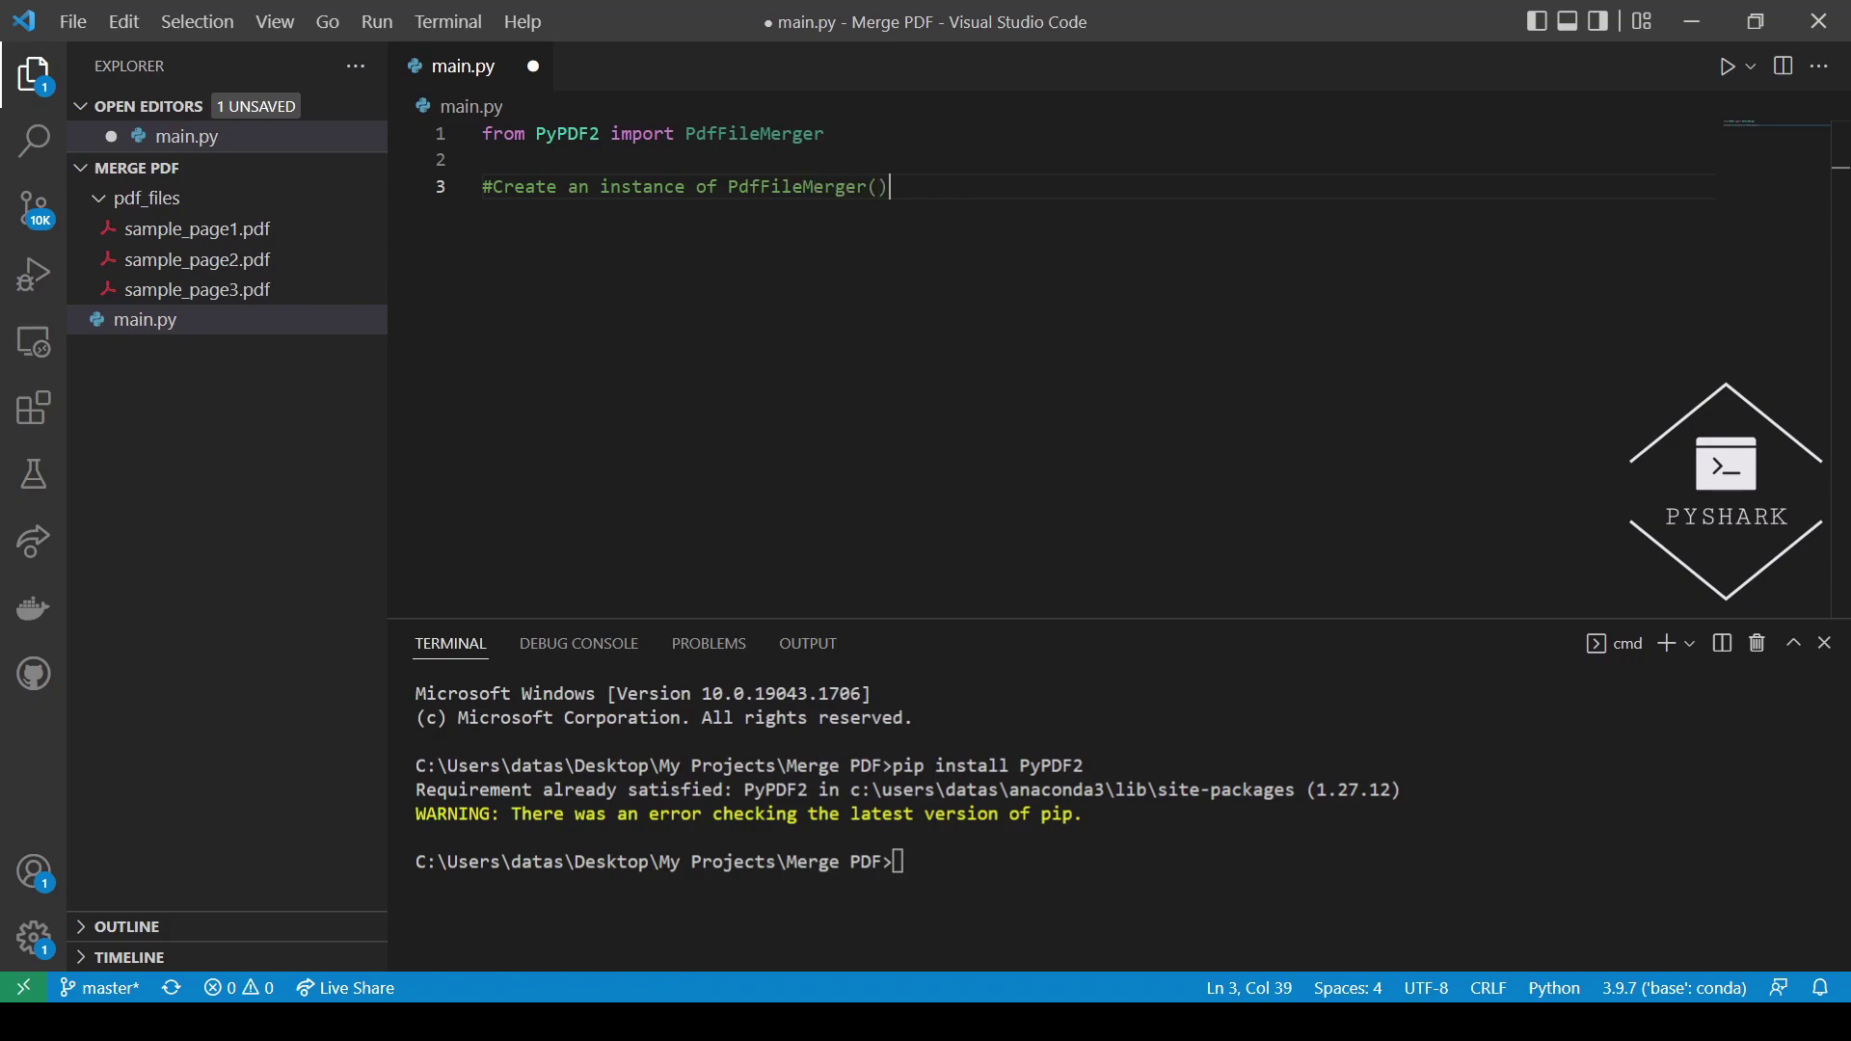
pyautogui.write('class')
pyautogui.press('Return')
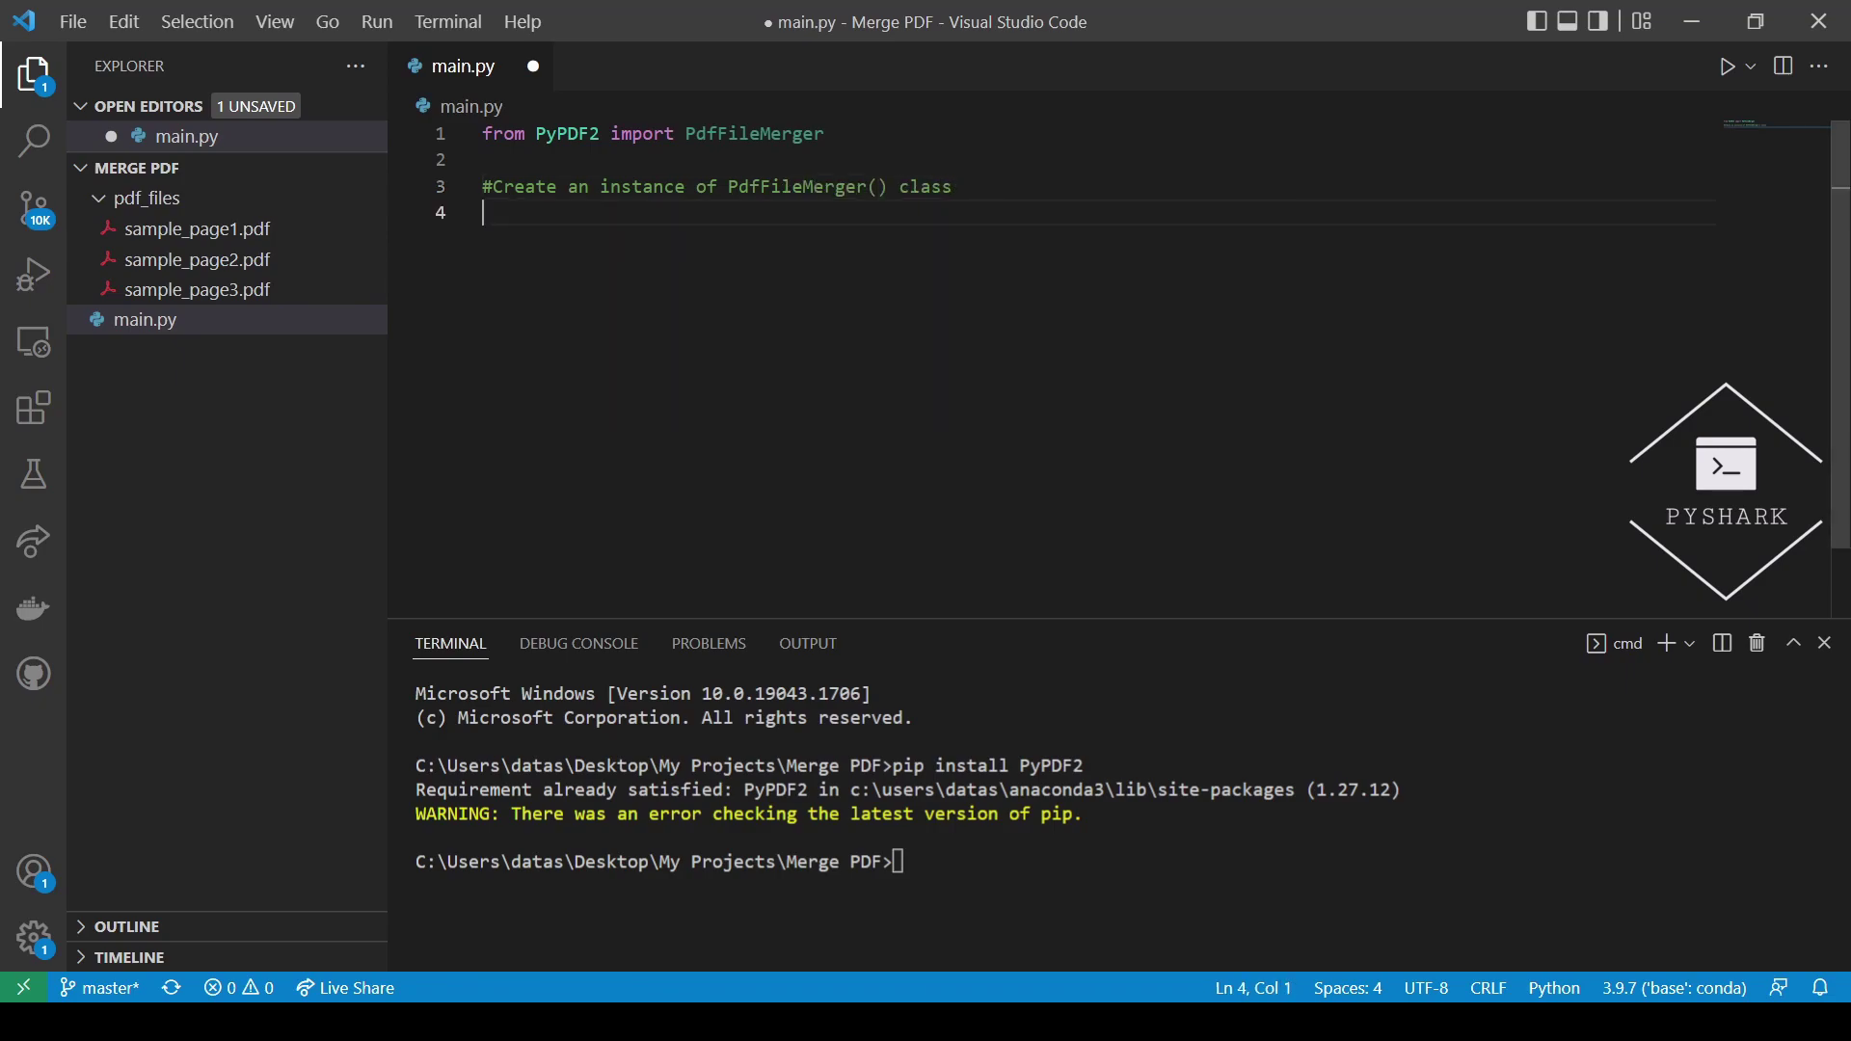
pyautogui.write('me')
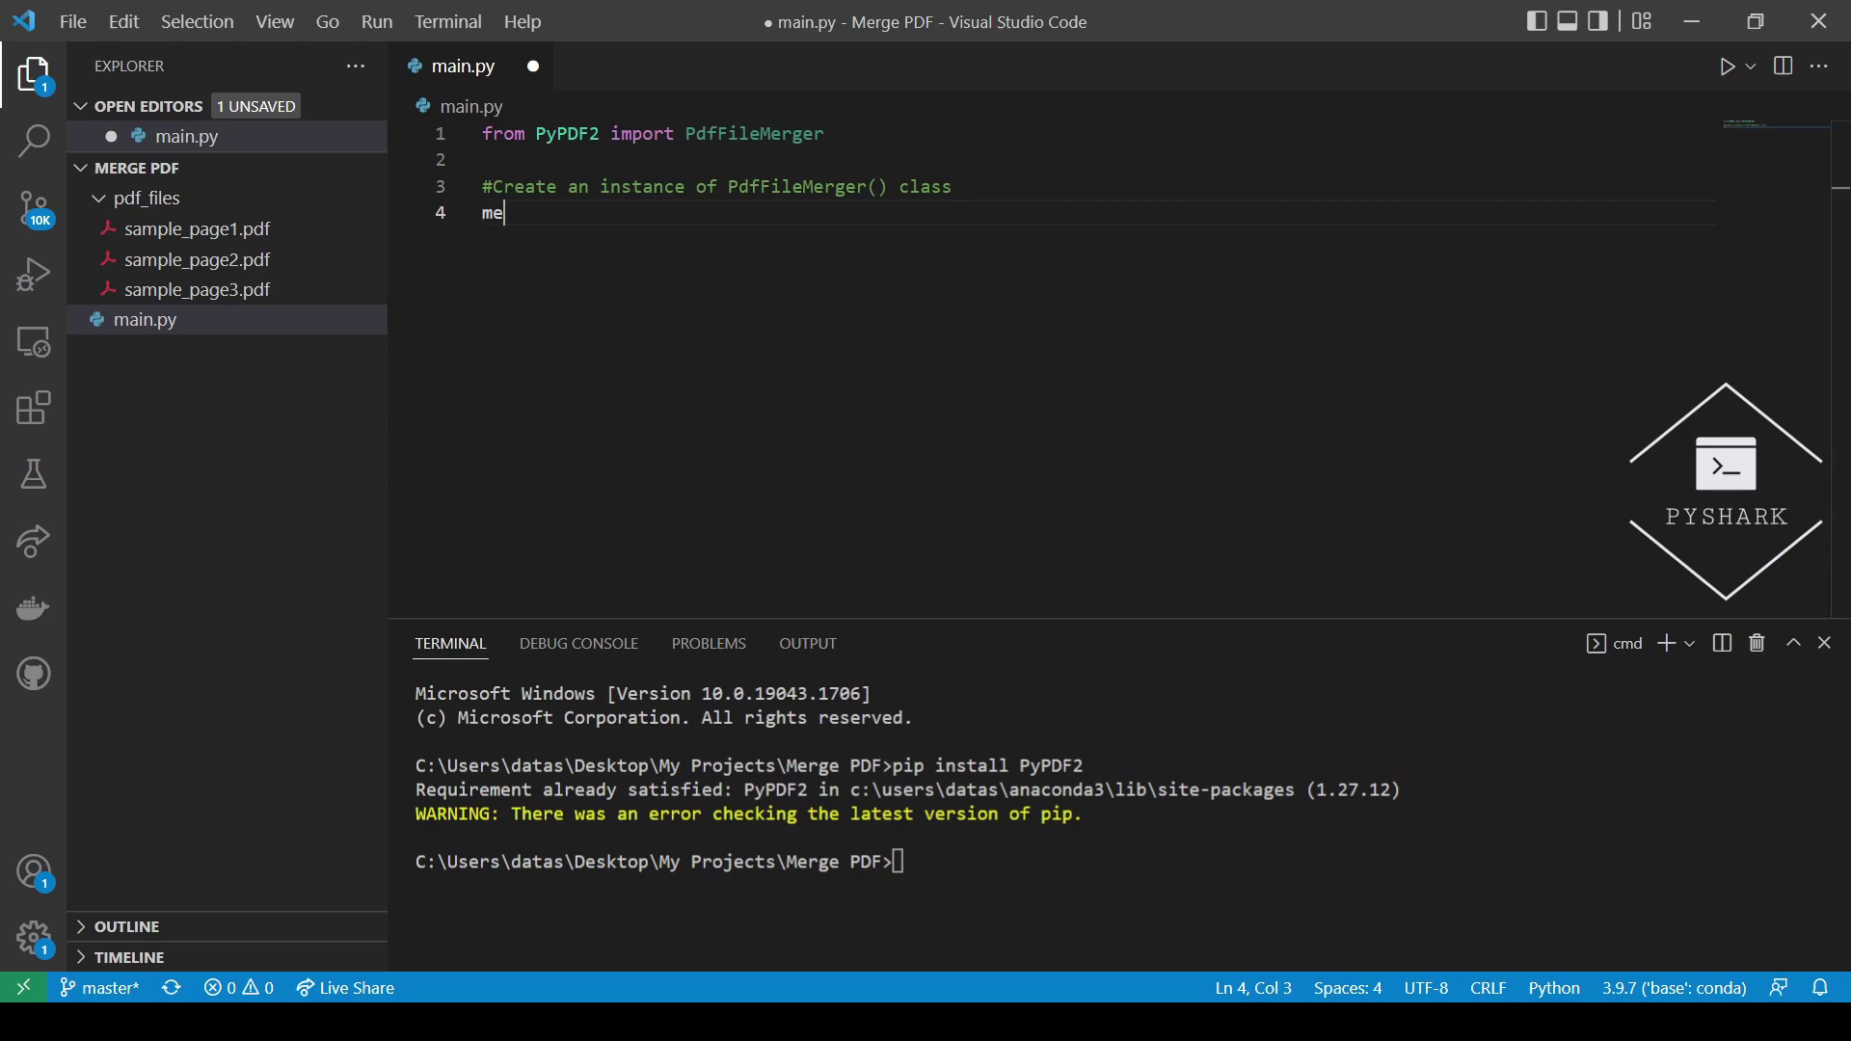
pyautogui.write('rger = P')
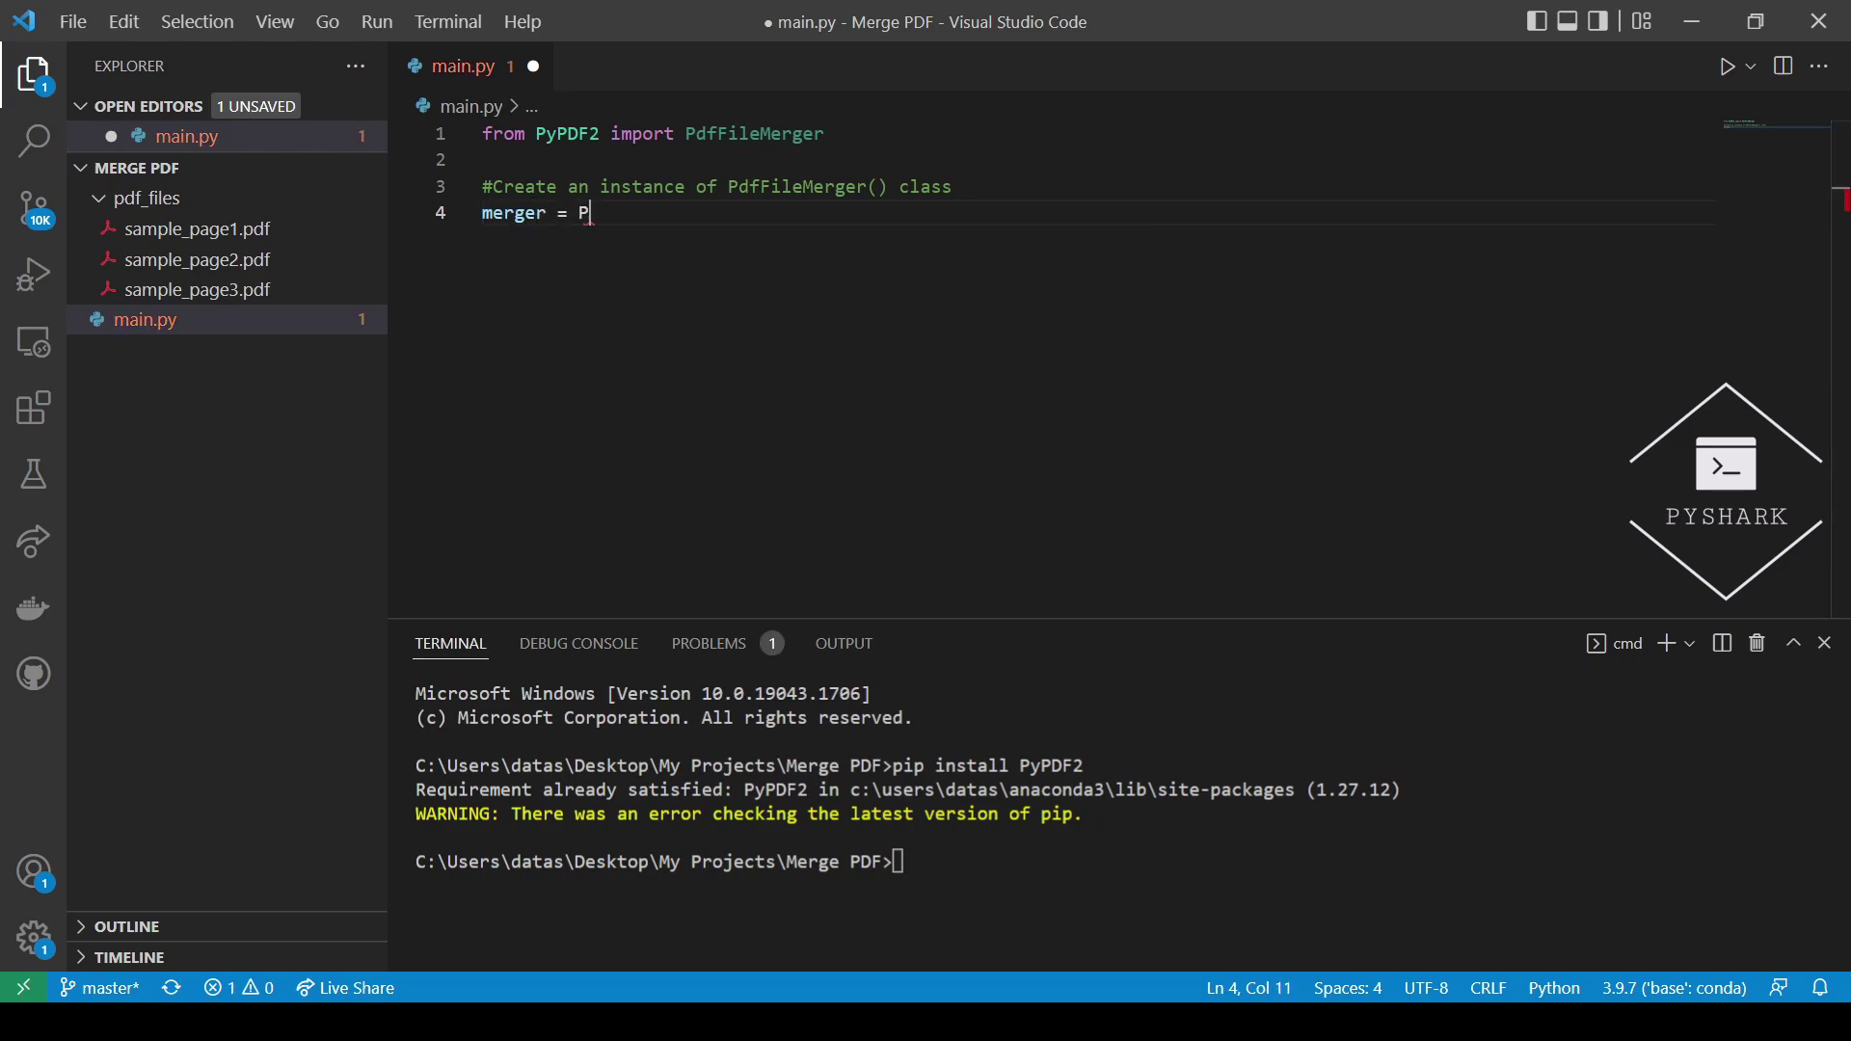
pyautogui.write('df')
pyautogui.press('Down')
pyautogui.press('Tab')
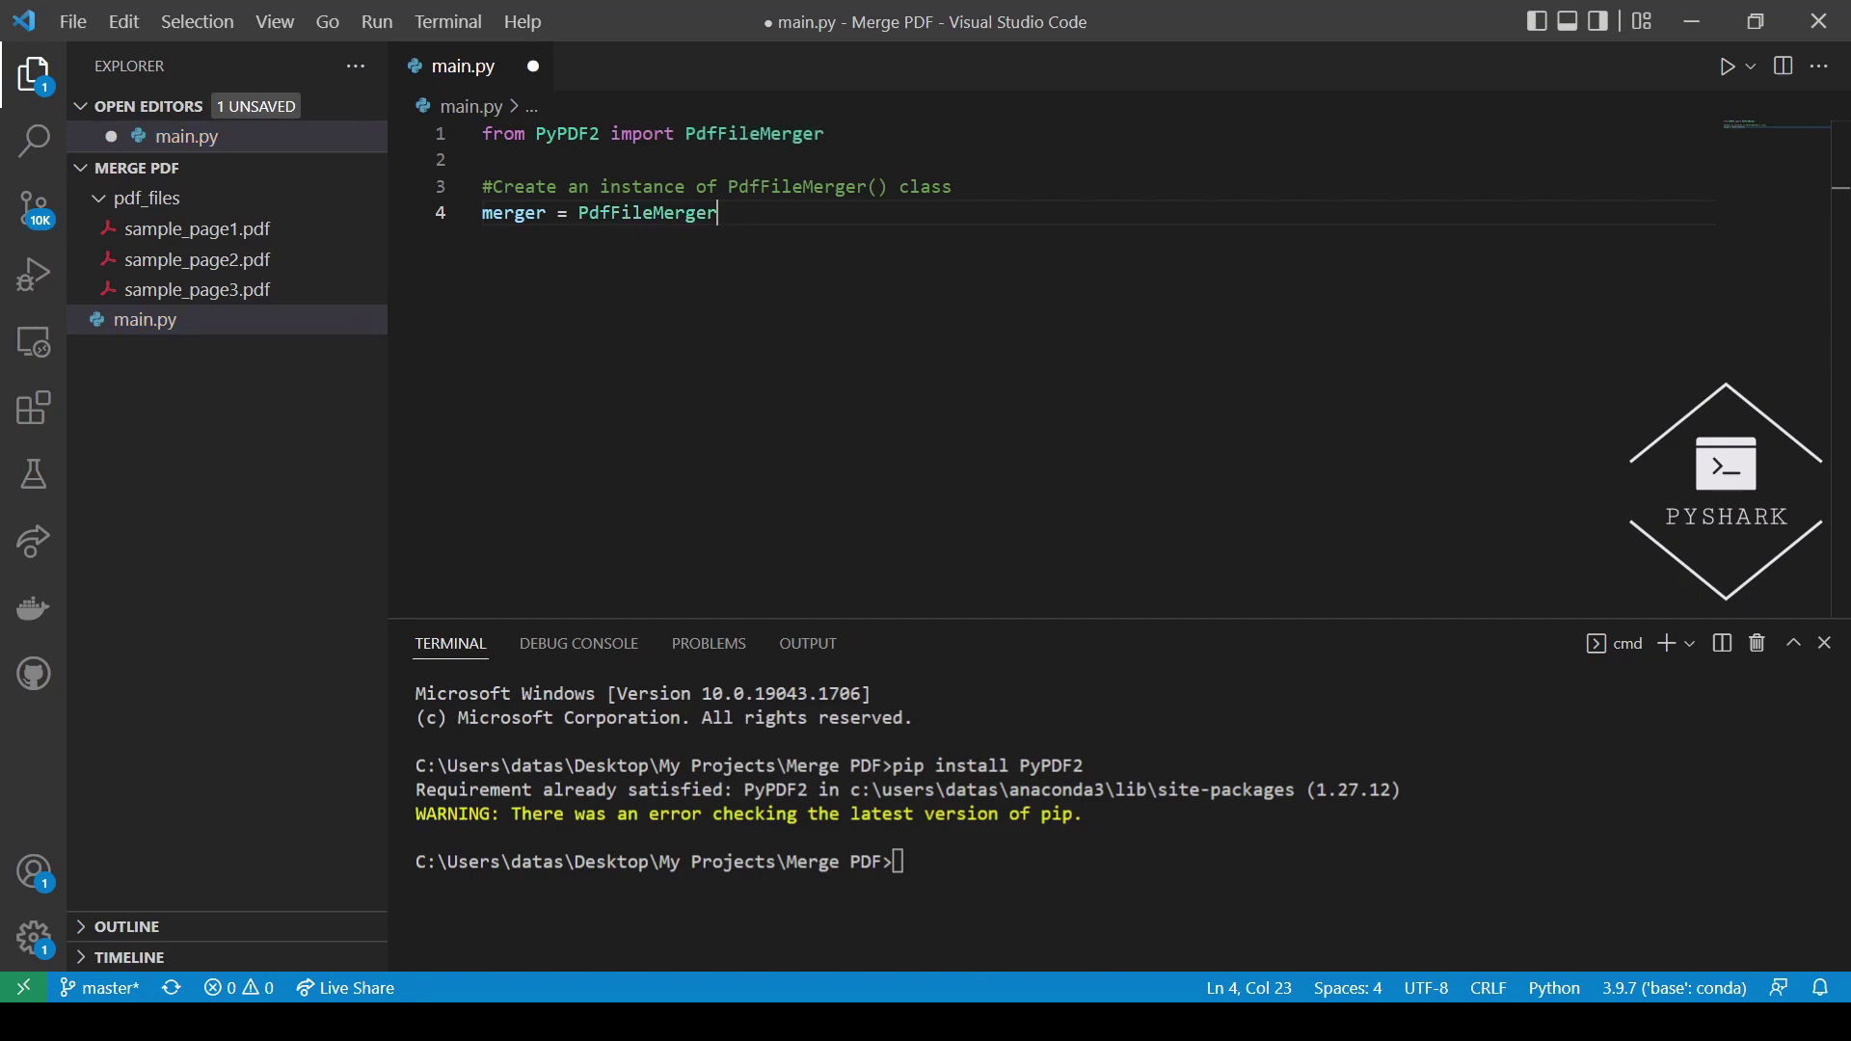
pyautogui.write('()')
pyautogui.press('Return')
pyautogui.press('Return')
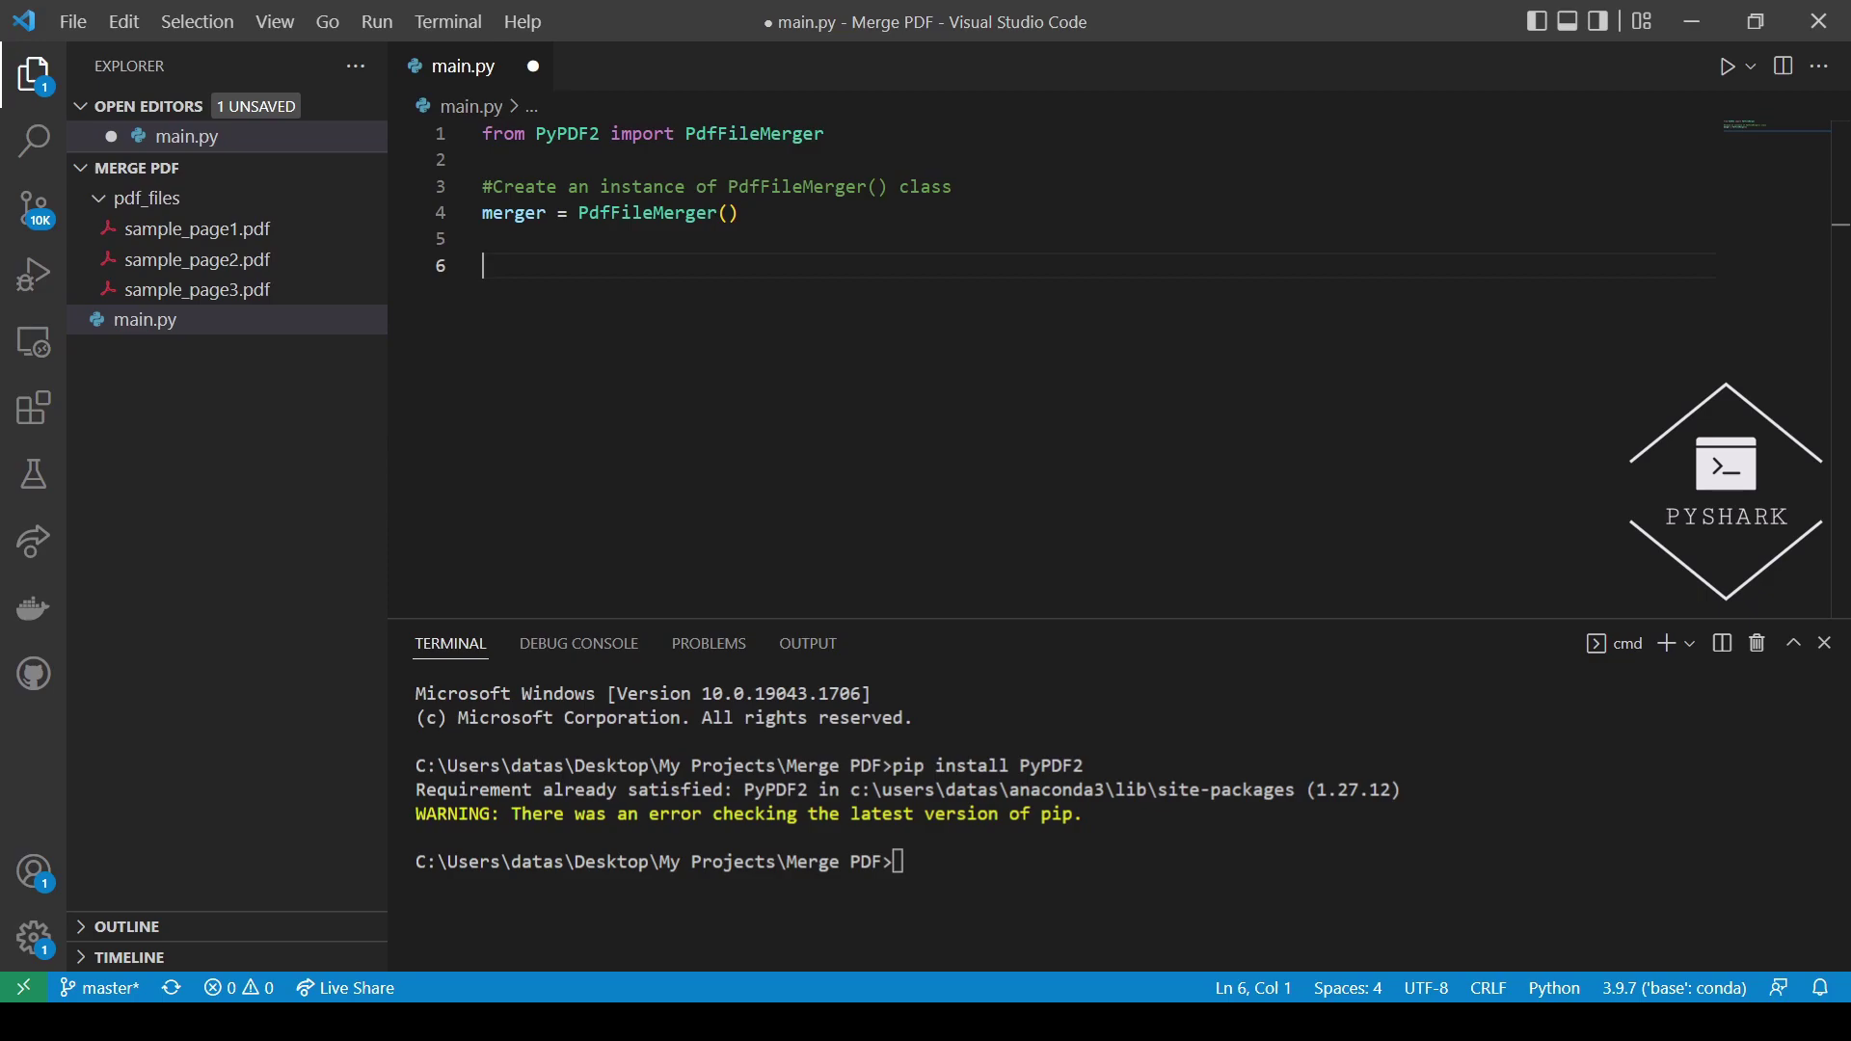
pyautogui.write('#Crea')
pyautogui.write('te a list ')
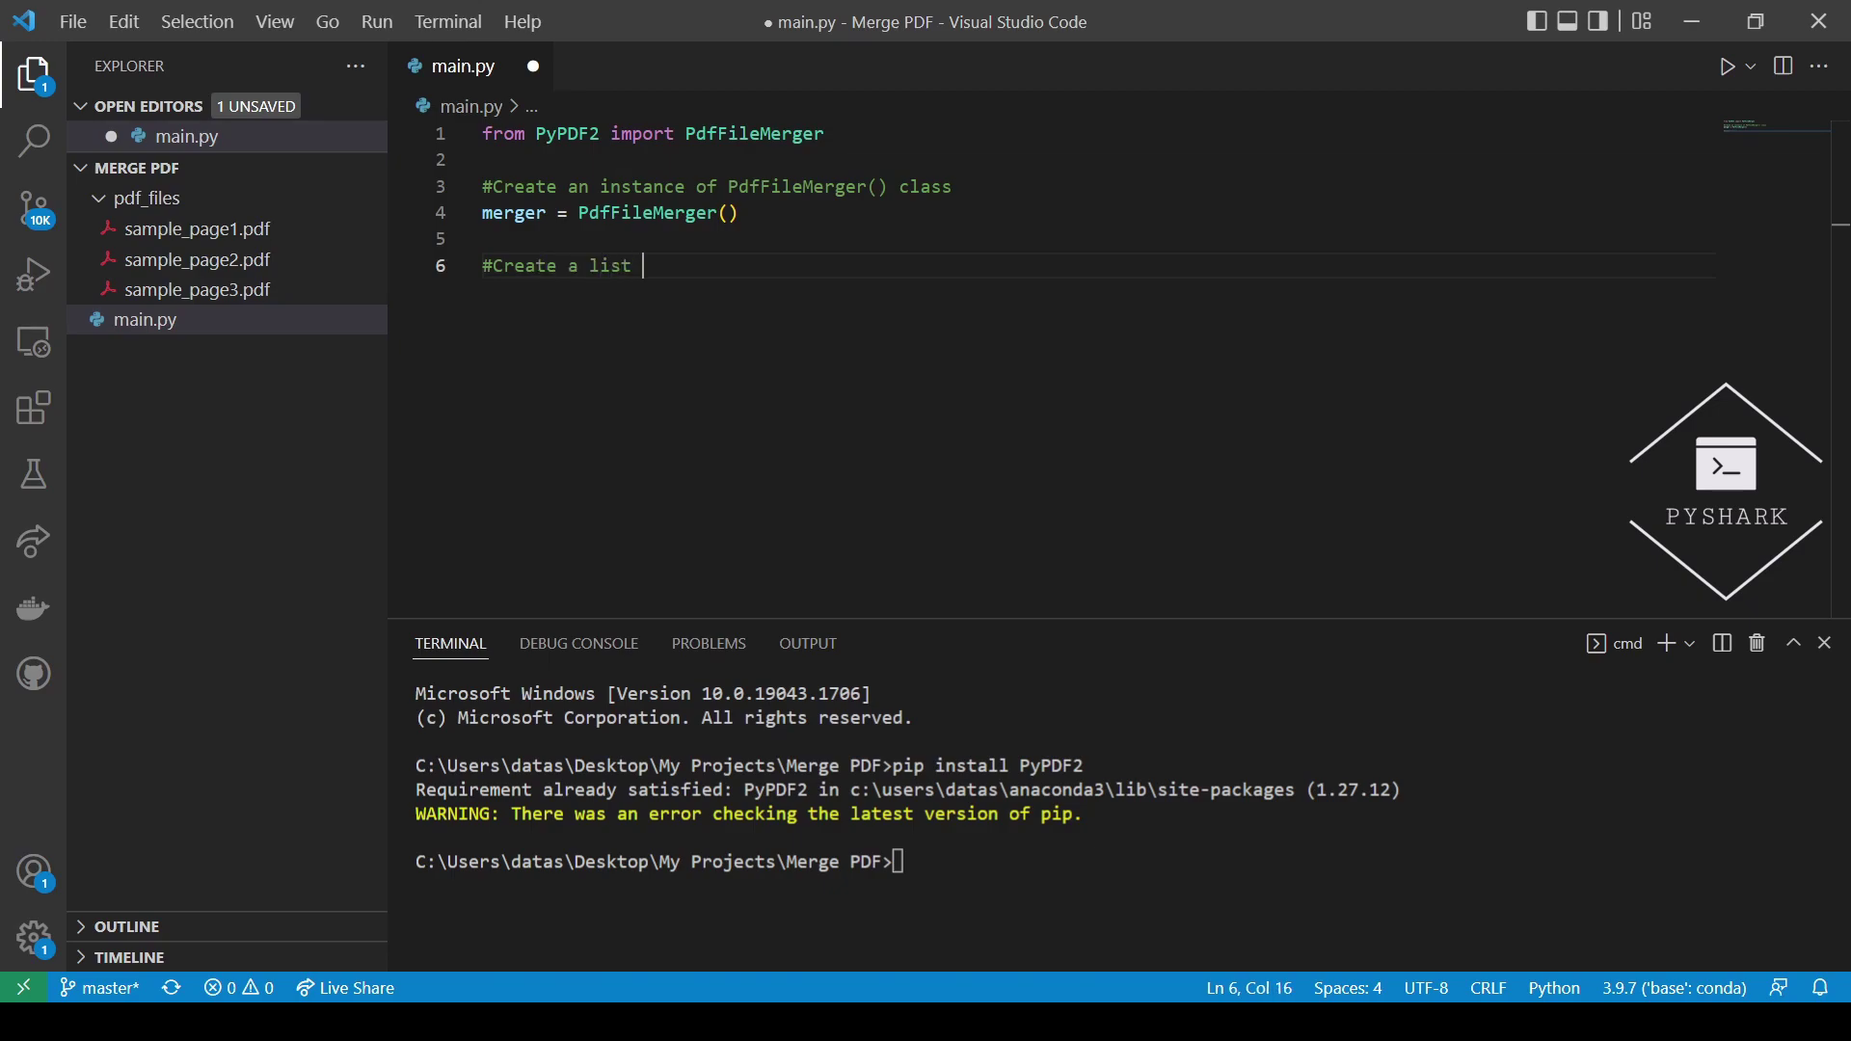
pyautogui.write('with ')
pyautogui.write('the')
pyautogui.write(' file paths')
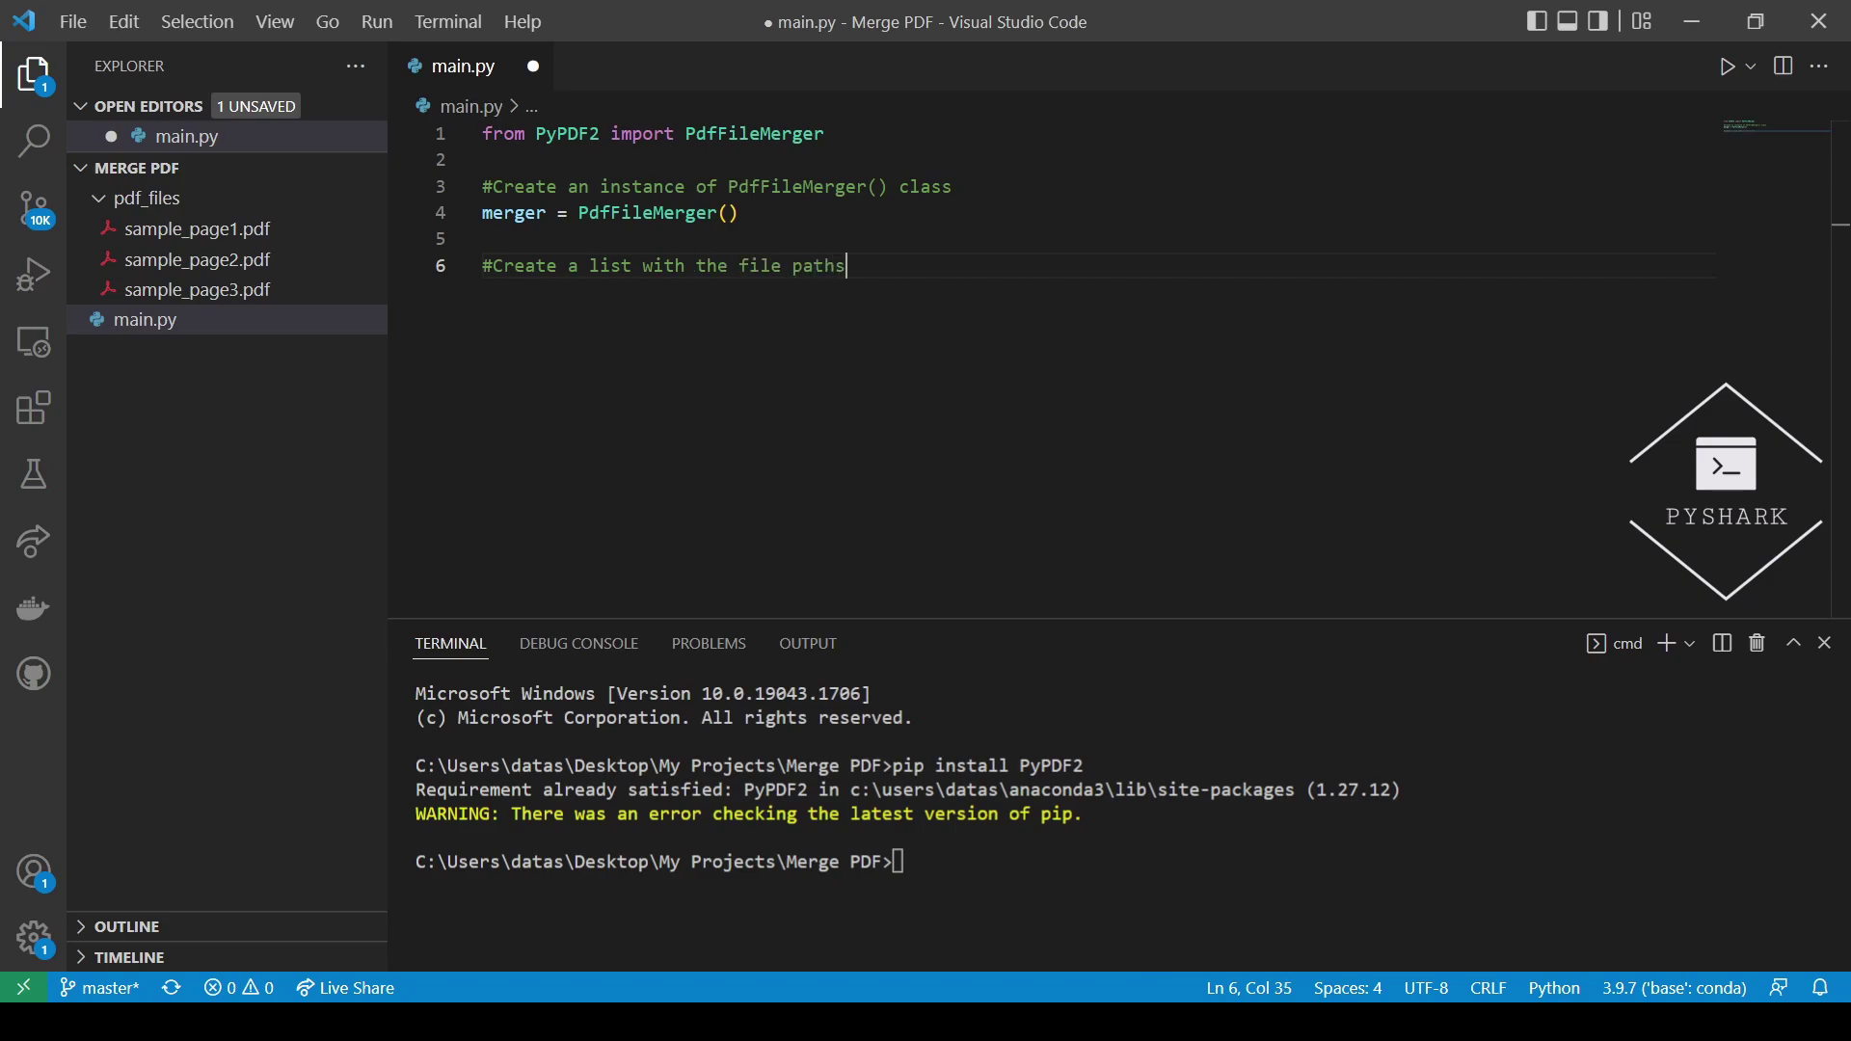
# - Set pdf_files to ['pdf_files/sample_page1.pdf', 'pdf_files/sample_page2.pdf'] on line 7
pyautogui.press('Return')
pyautogui.write('pdf_')
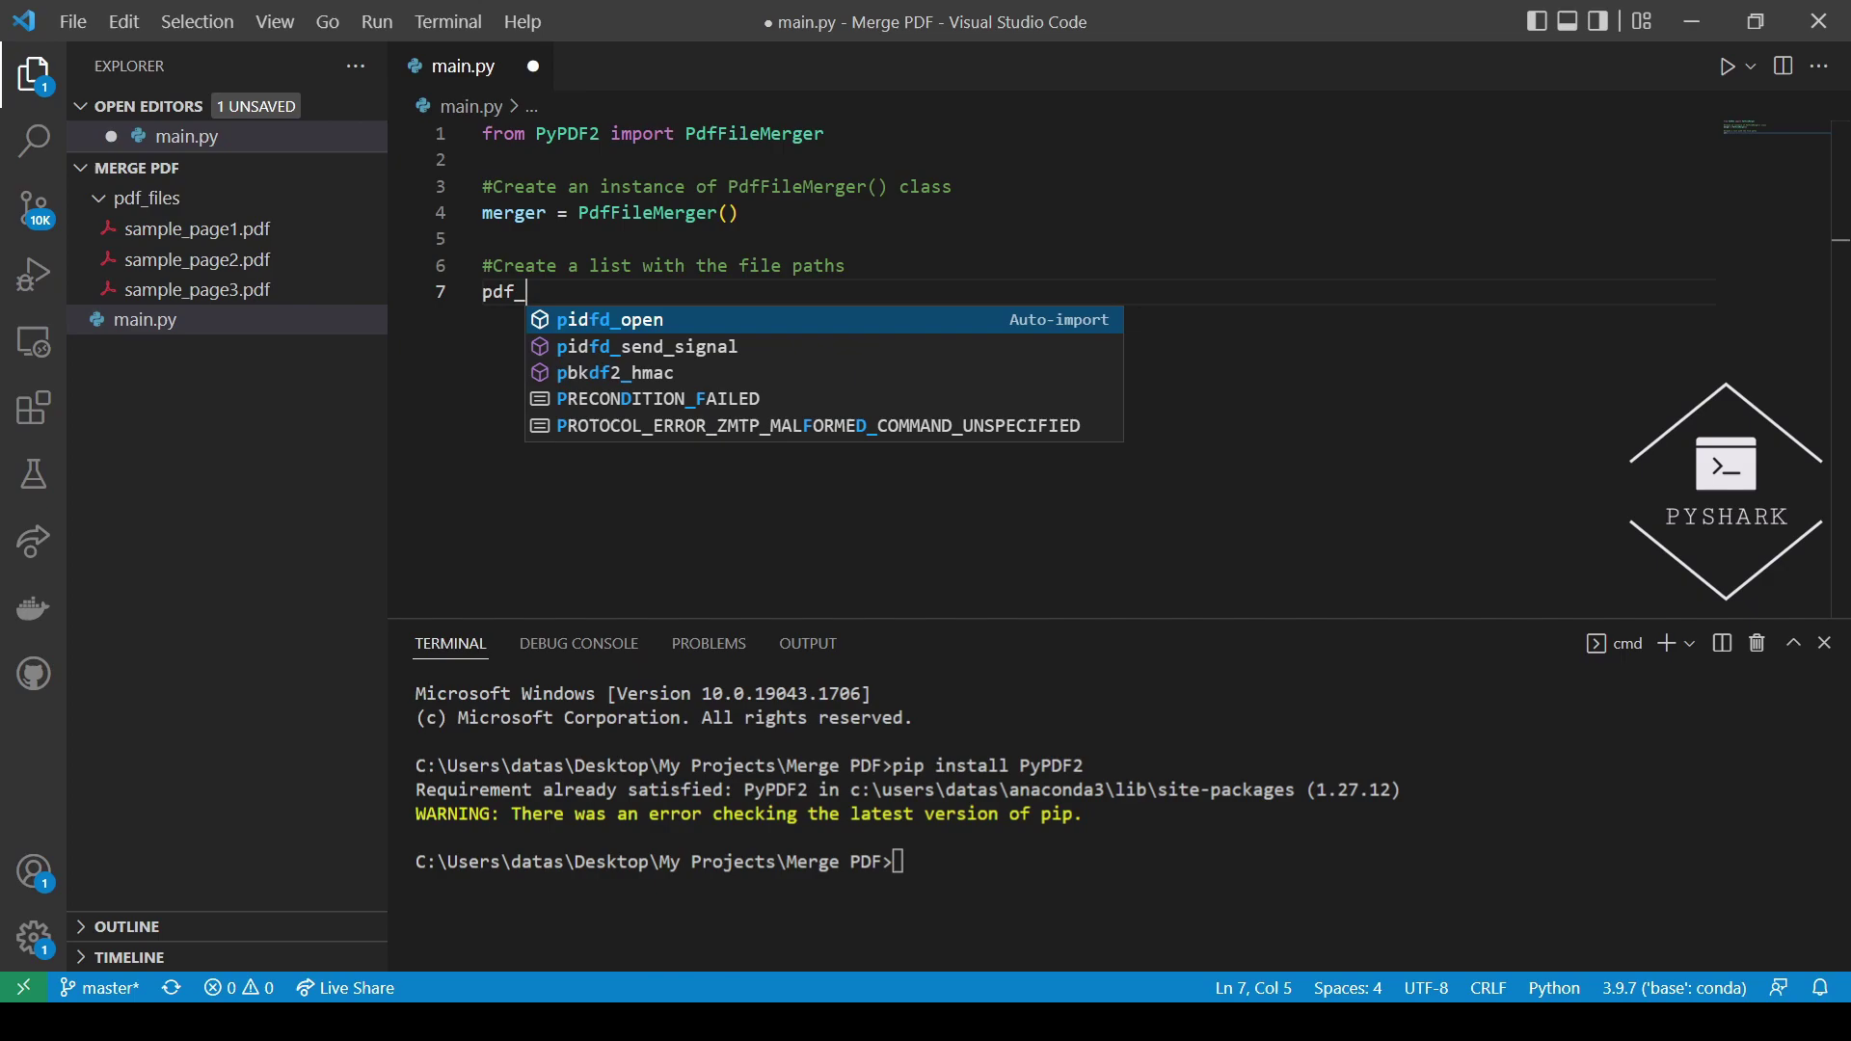
pyautogui.write('files =')
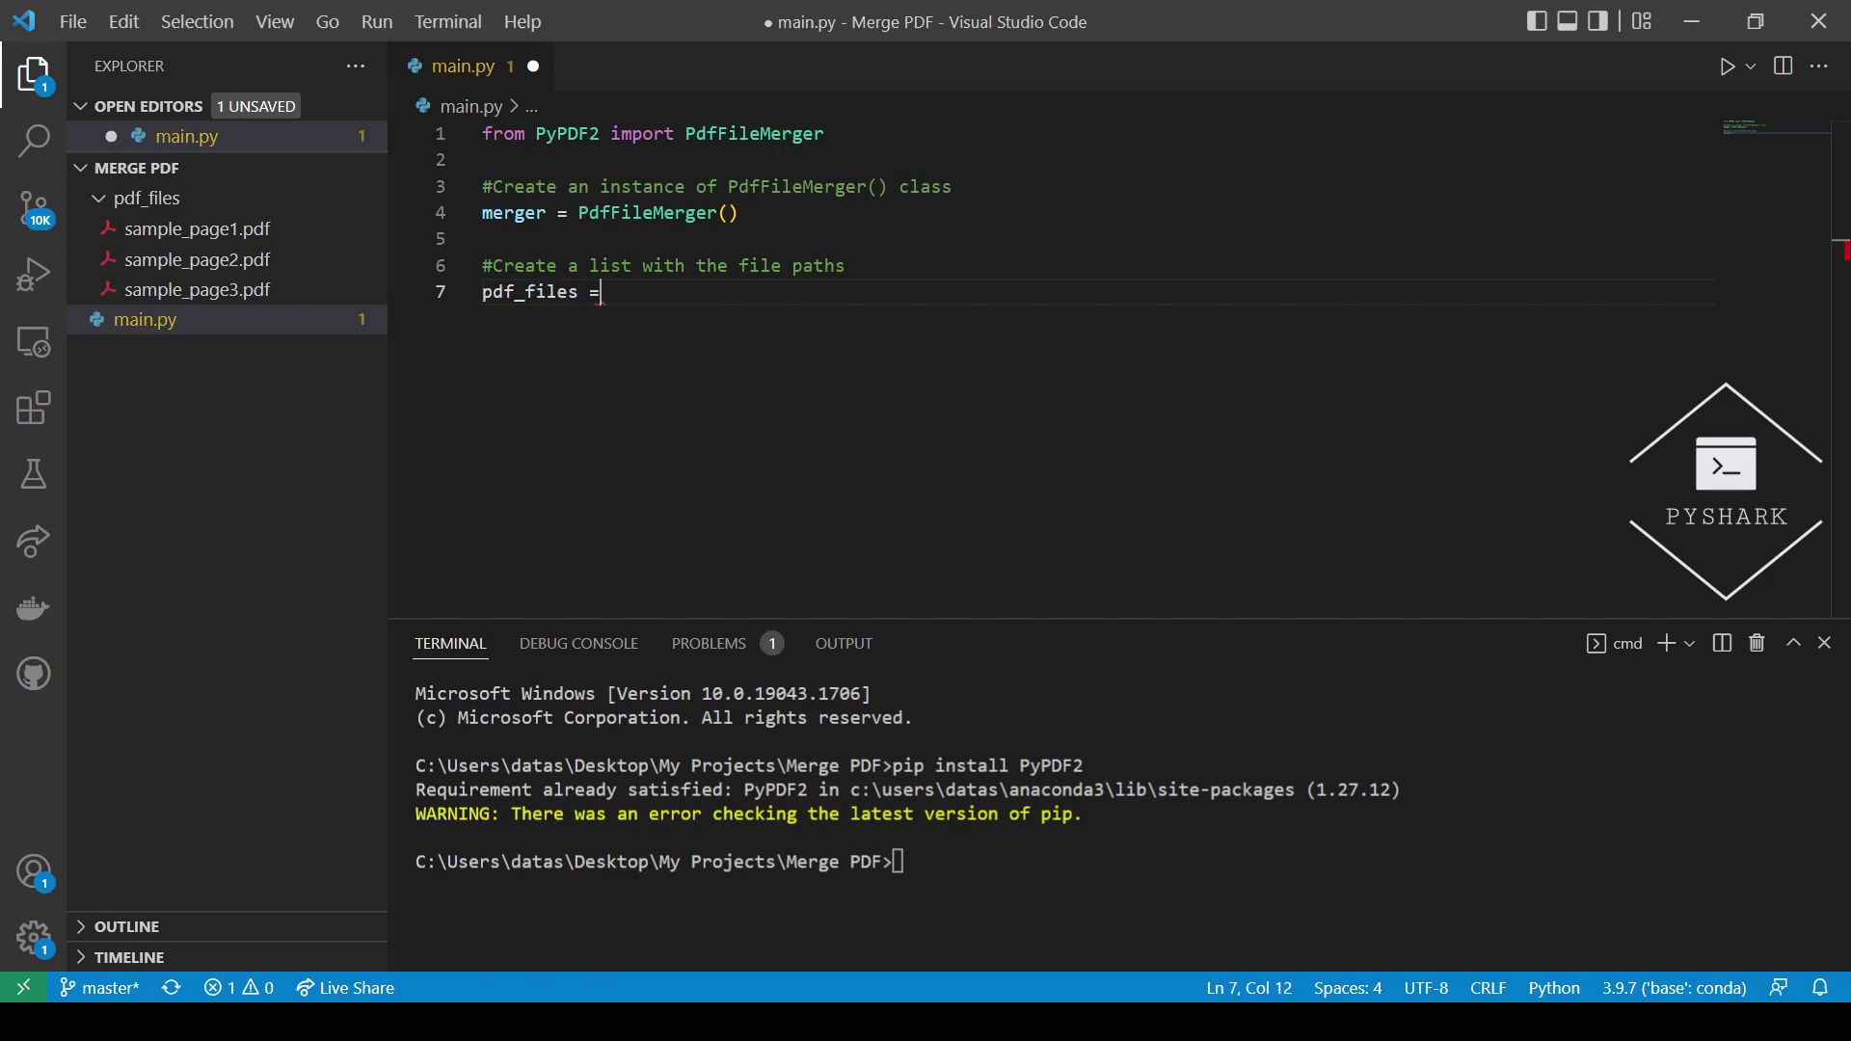
pyautogui.write(" ['pdf")
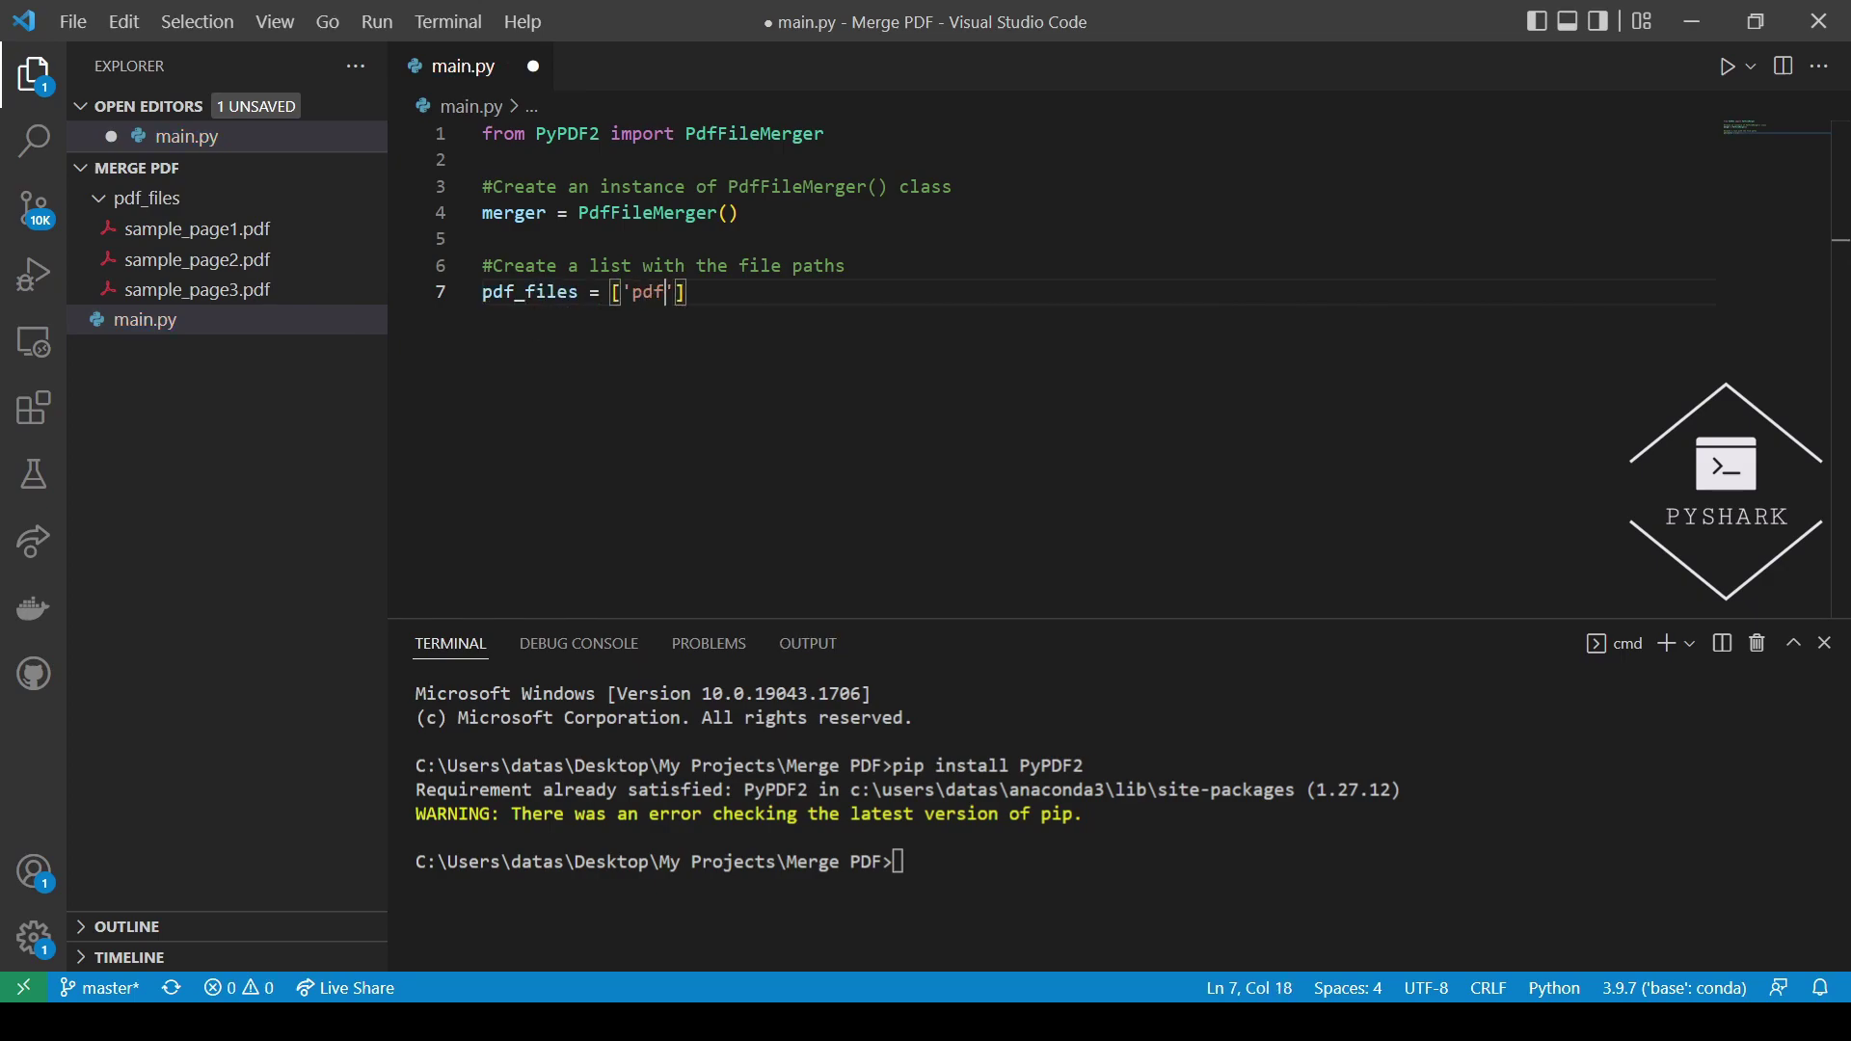
pyautogui.write('_files')
pyautogui.write('/s')
pyautogui.write('ample_pa')
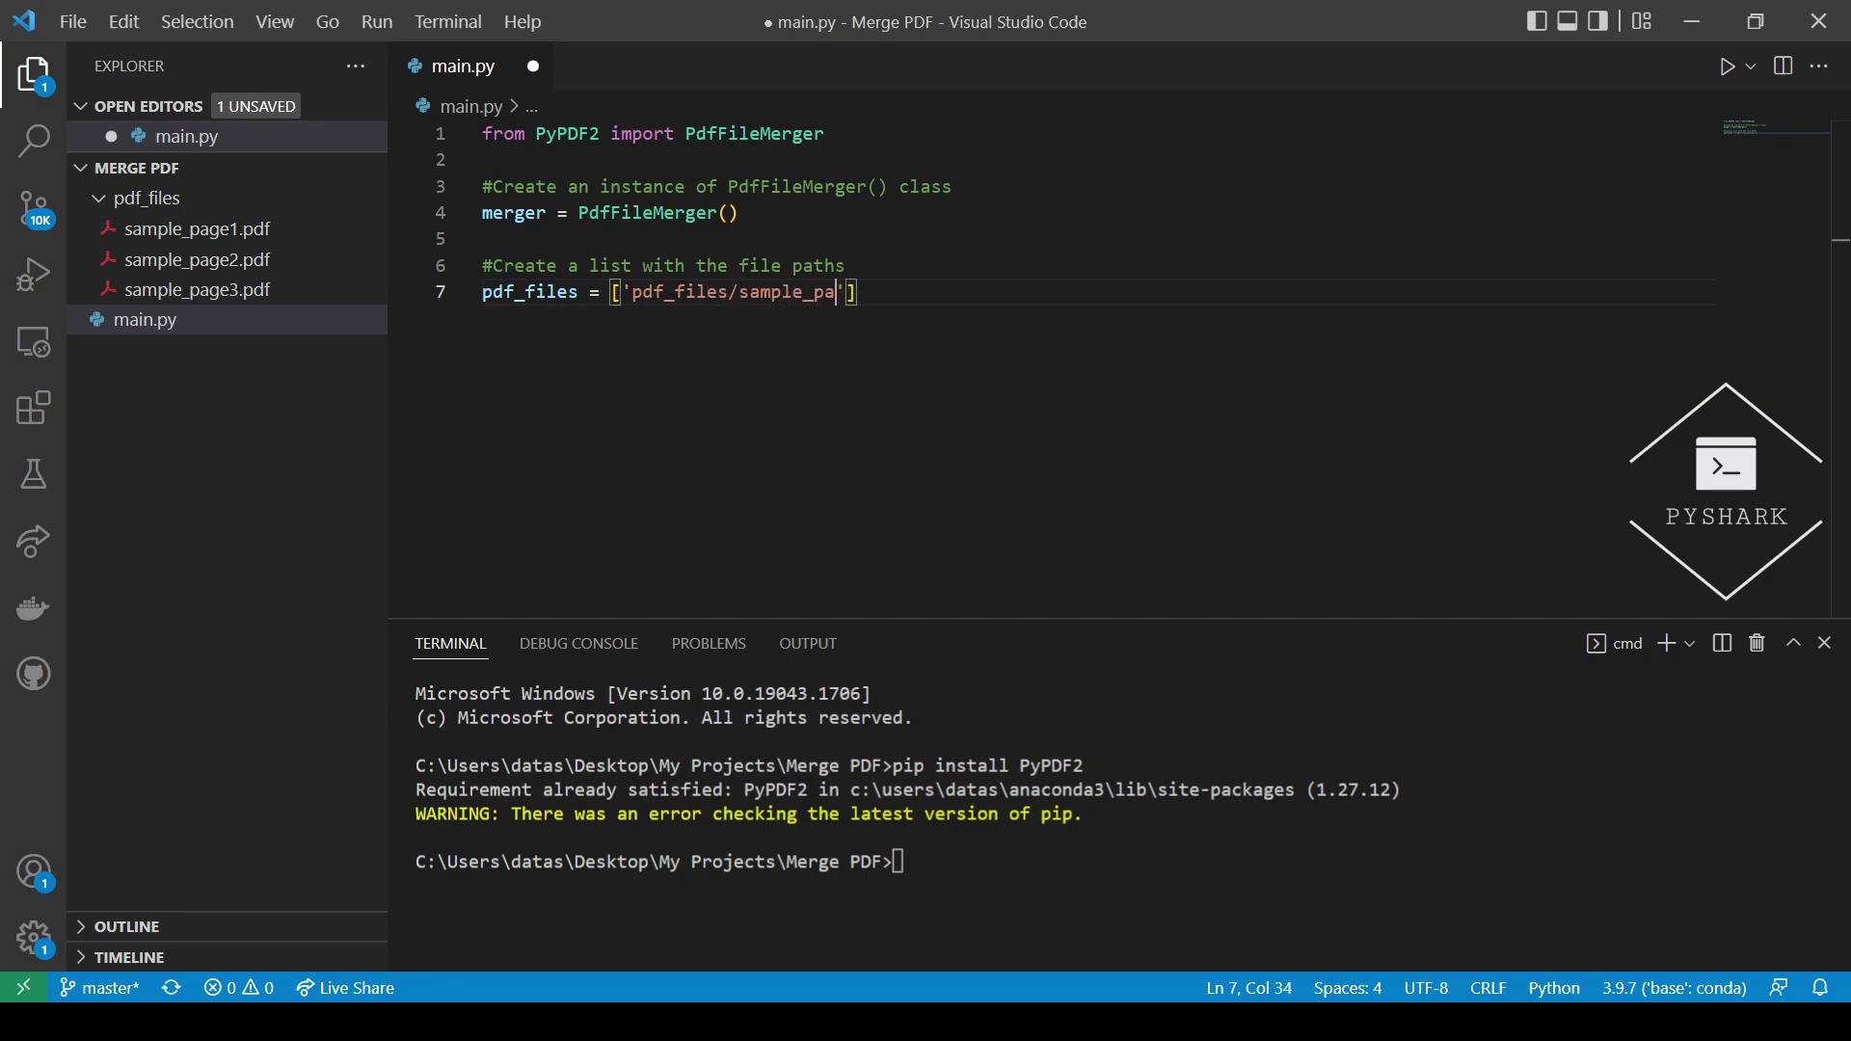
pyautogui.write('ge1.pdf')
pyautogui.write("'")
pyautogui.write(',')
pyautogui.write(" 'pdf")
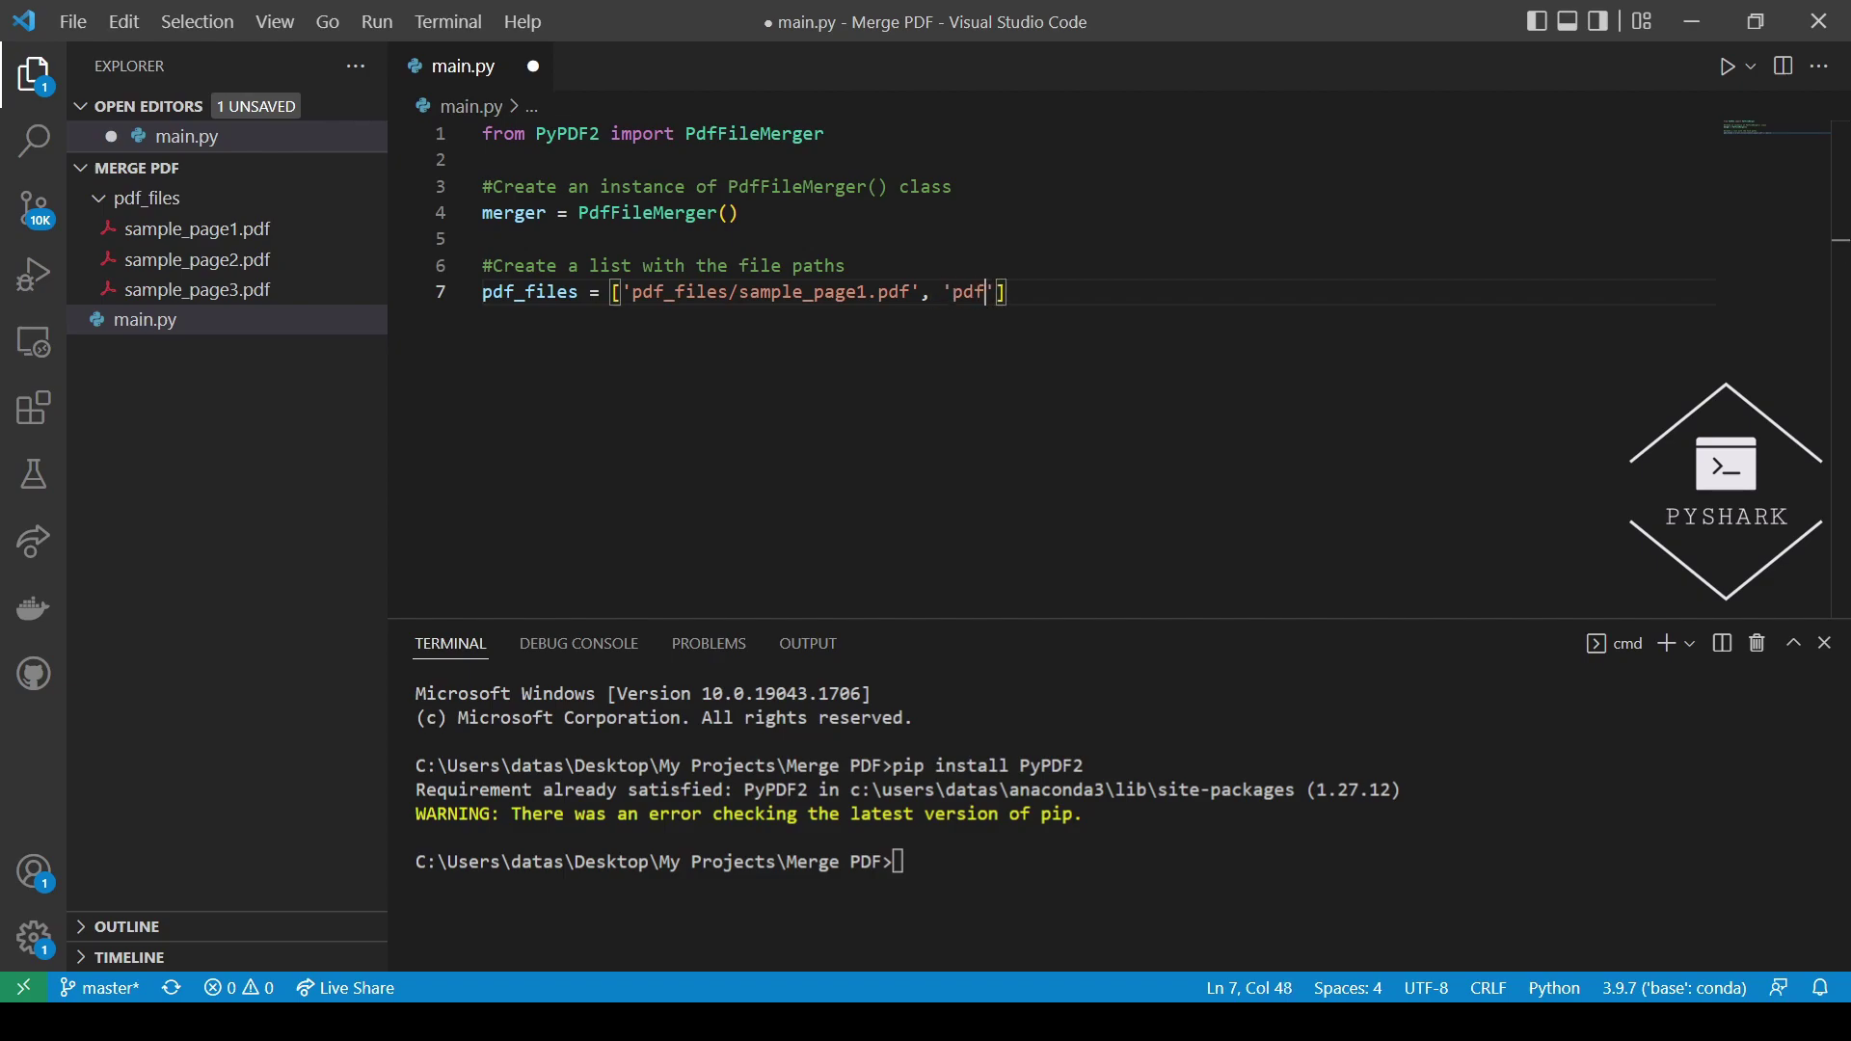
pyautogui.write('_files/')
pyautogui.write('sample_')
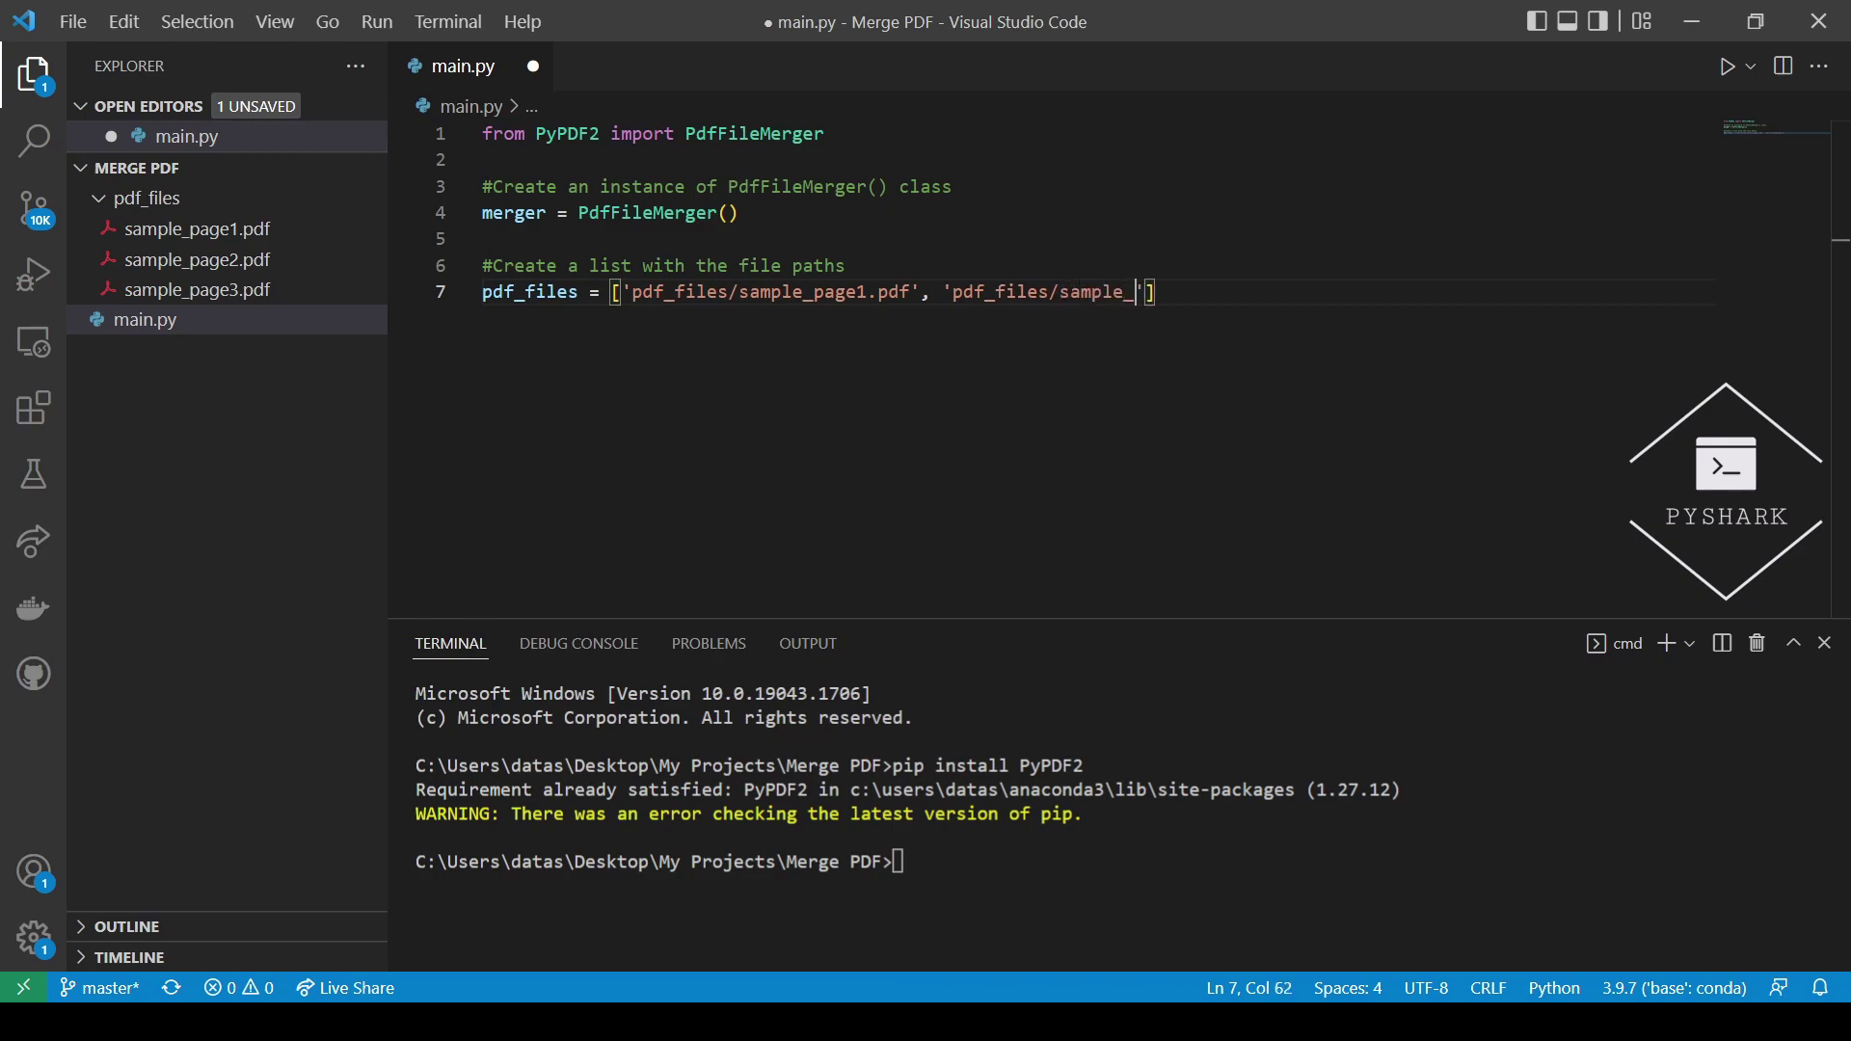
pyautogui.write('page2.')
pyautogui.write('pdf')
pyautogui.press('End')
pyautogui.press('Return')
pyautogui.press('Return')
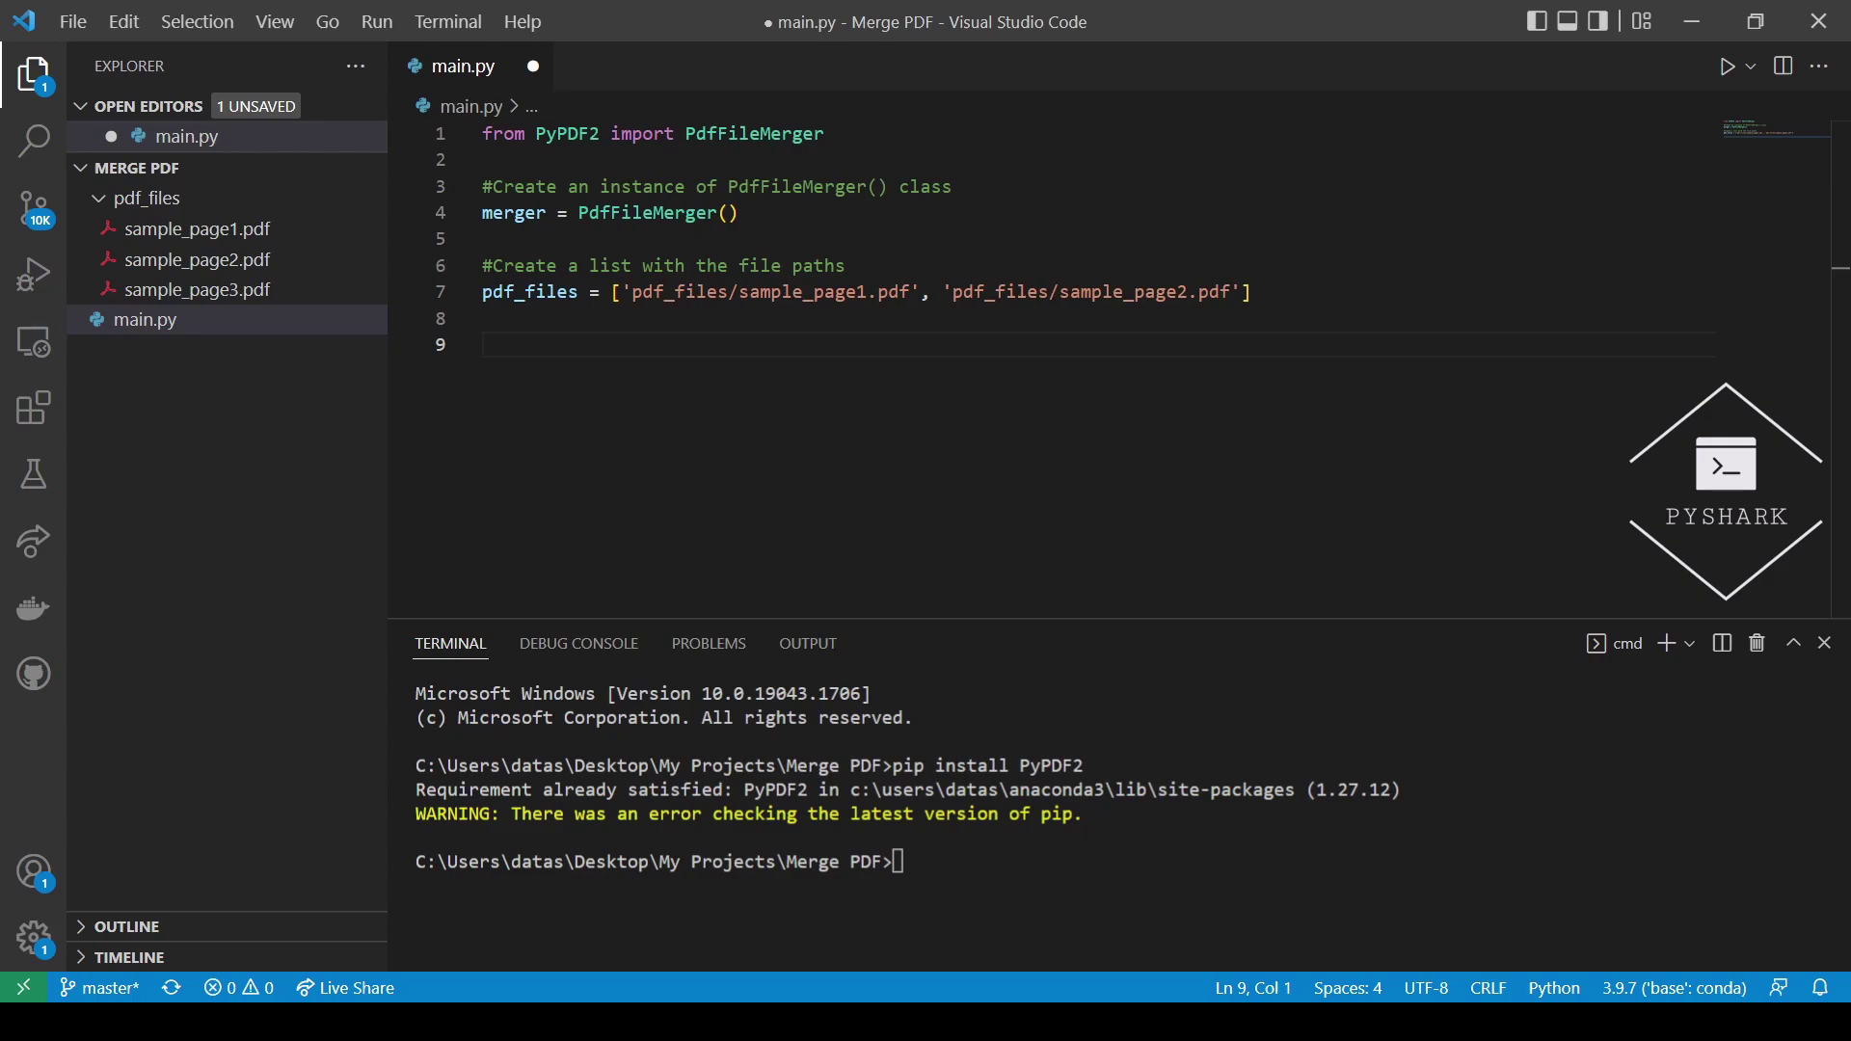
pyautogui.write('#Iterat')
pyautogui.write('e over the l;')
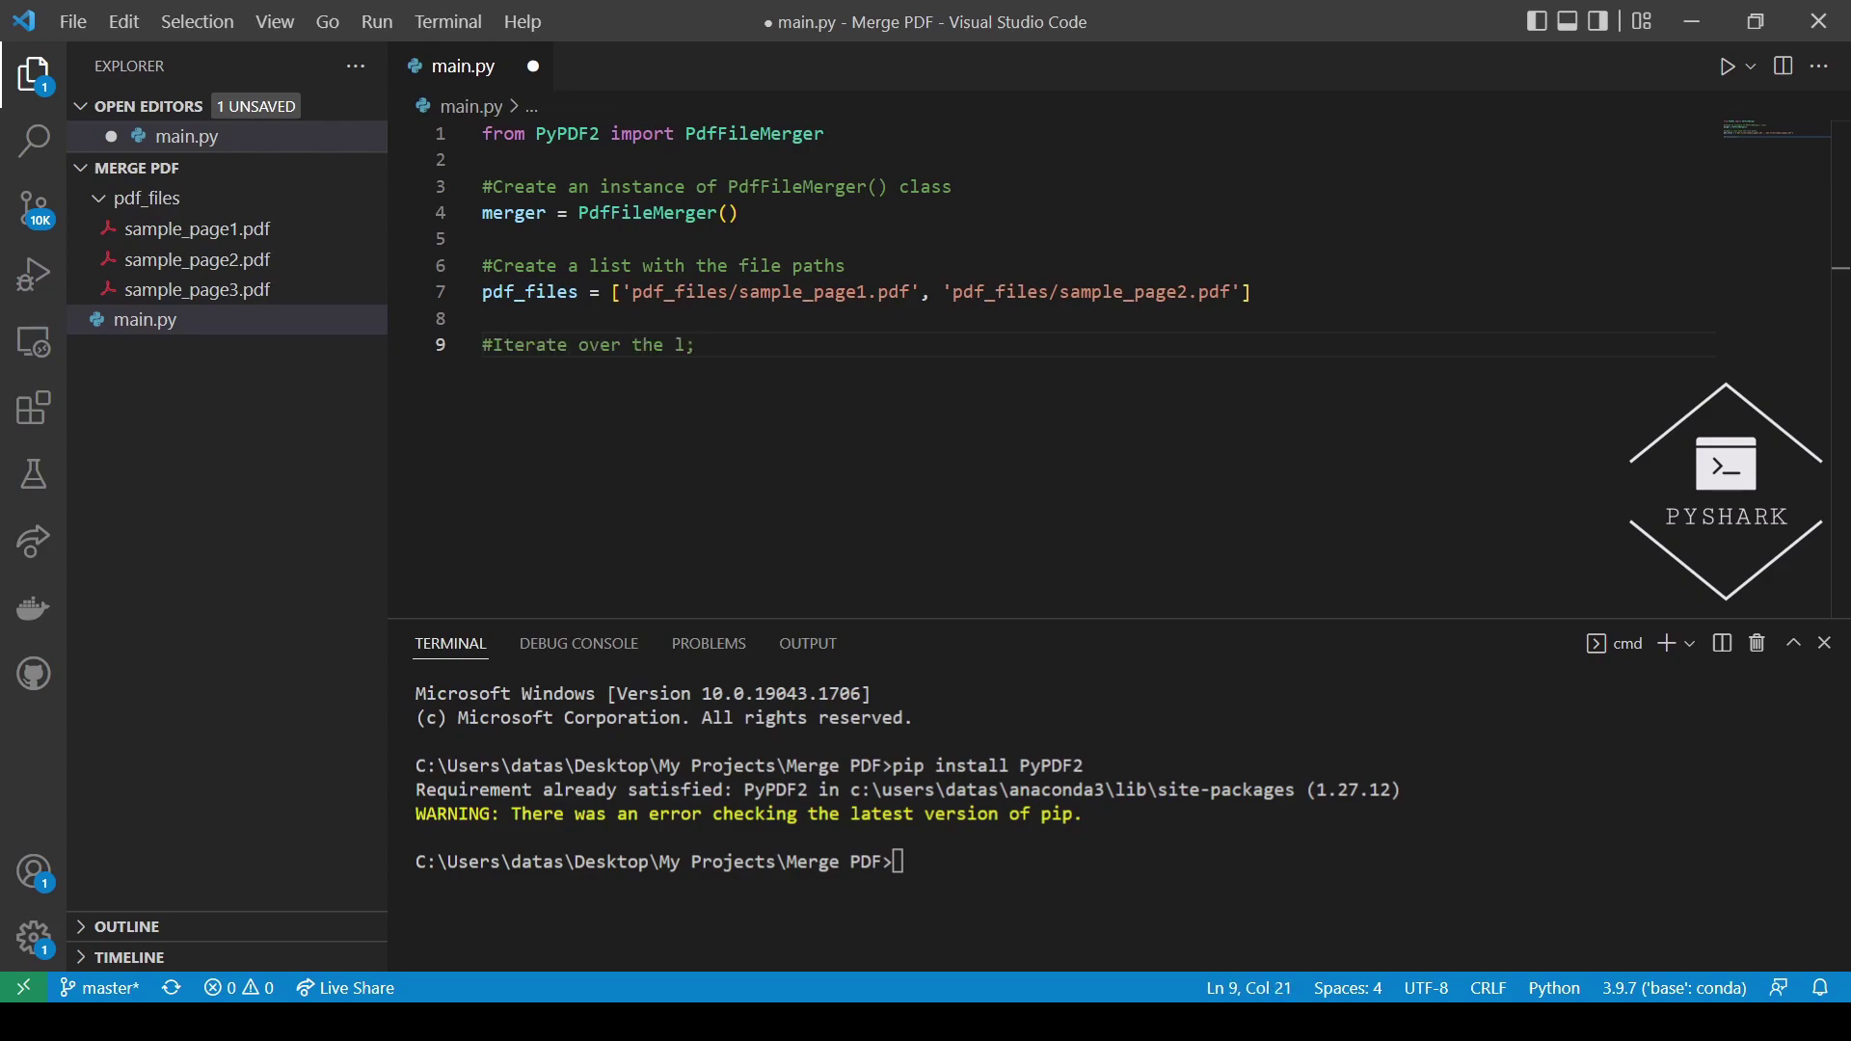
# - Add a commented 'for pdf_file in pdf_files:' loop calling merger.append(pdf_file)
pyautogui.press('BackSpace')
pyautogui.press('BackSpace')
pyautogui.press('BackSpace')
pyautogui.write('list of th')
pyautogui.write('e file')
pyautogui.write(' paths')
pyautogui.press('Return')
pyautogui.write('f')
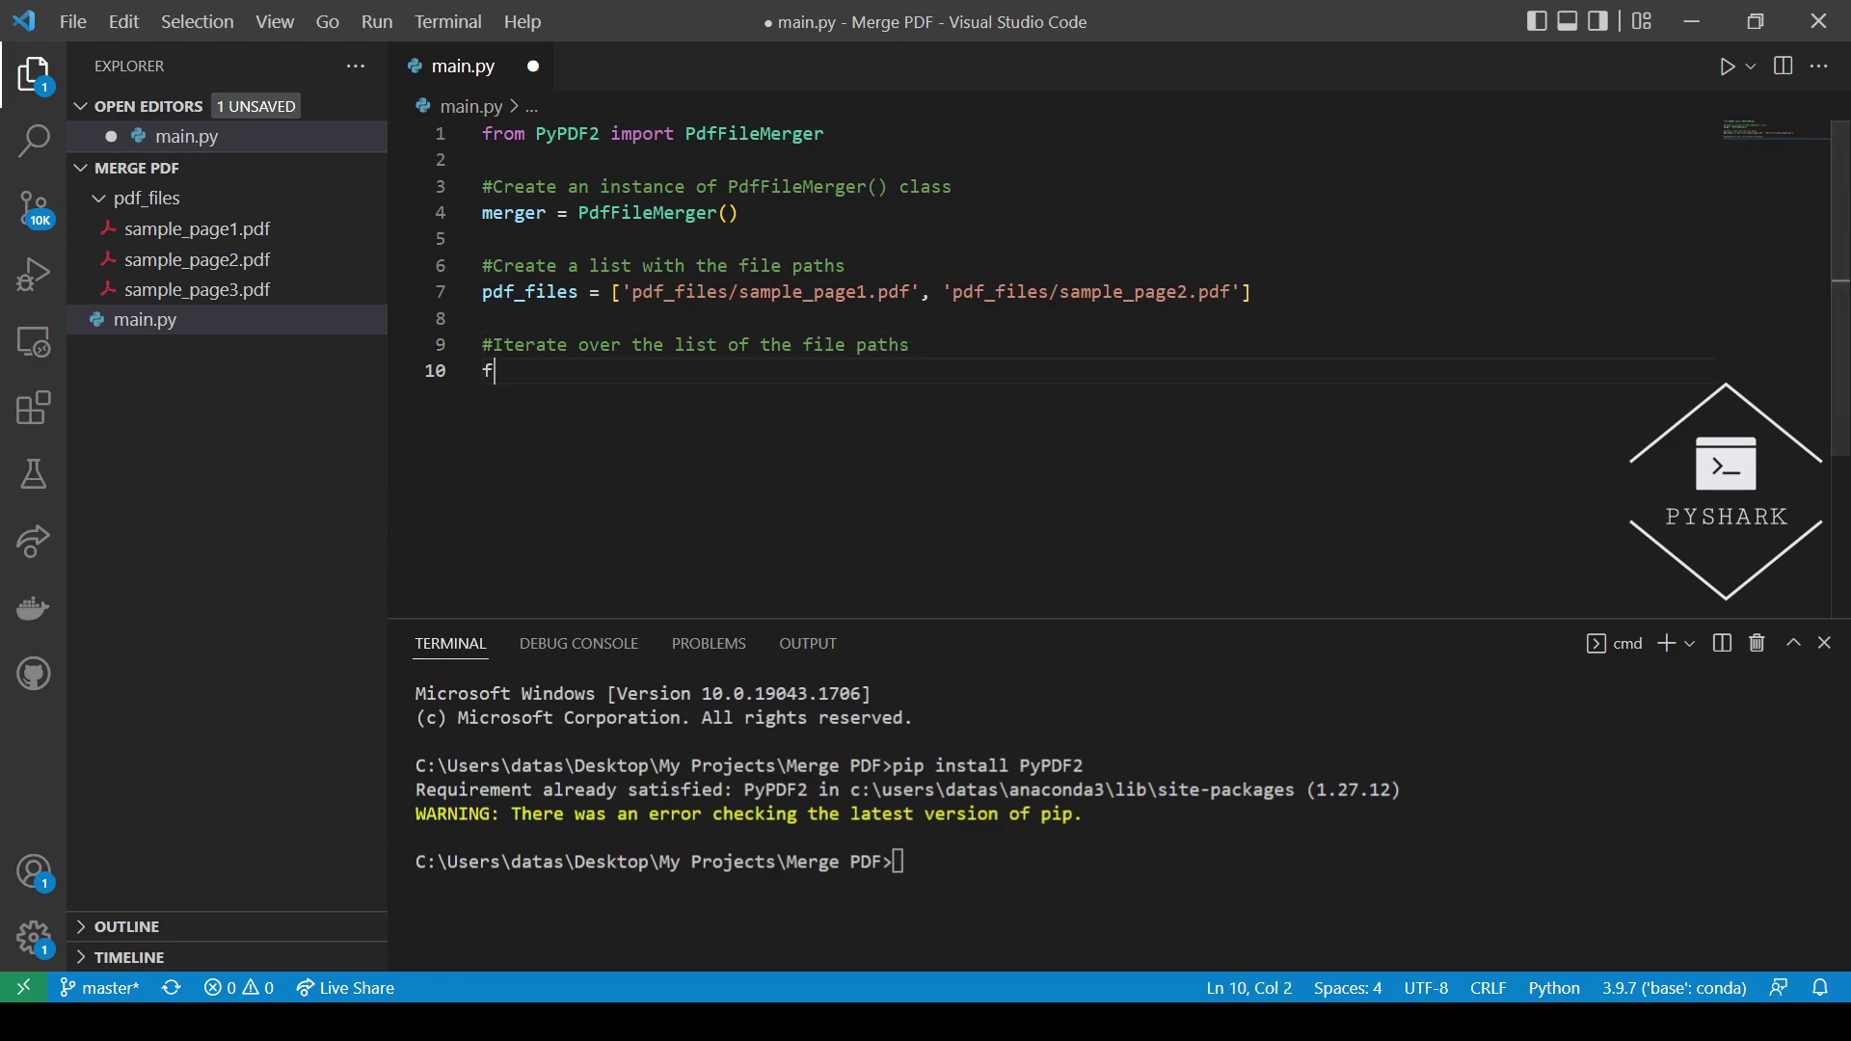
pyautogui.write('or pdf_fil')
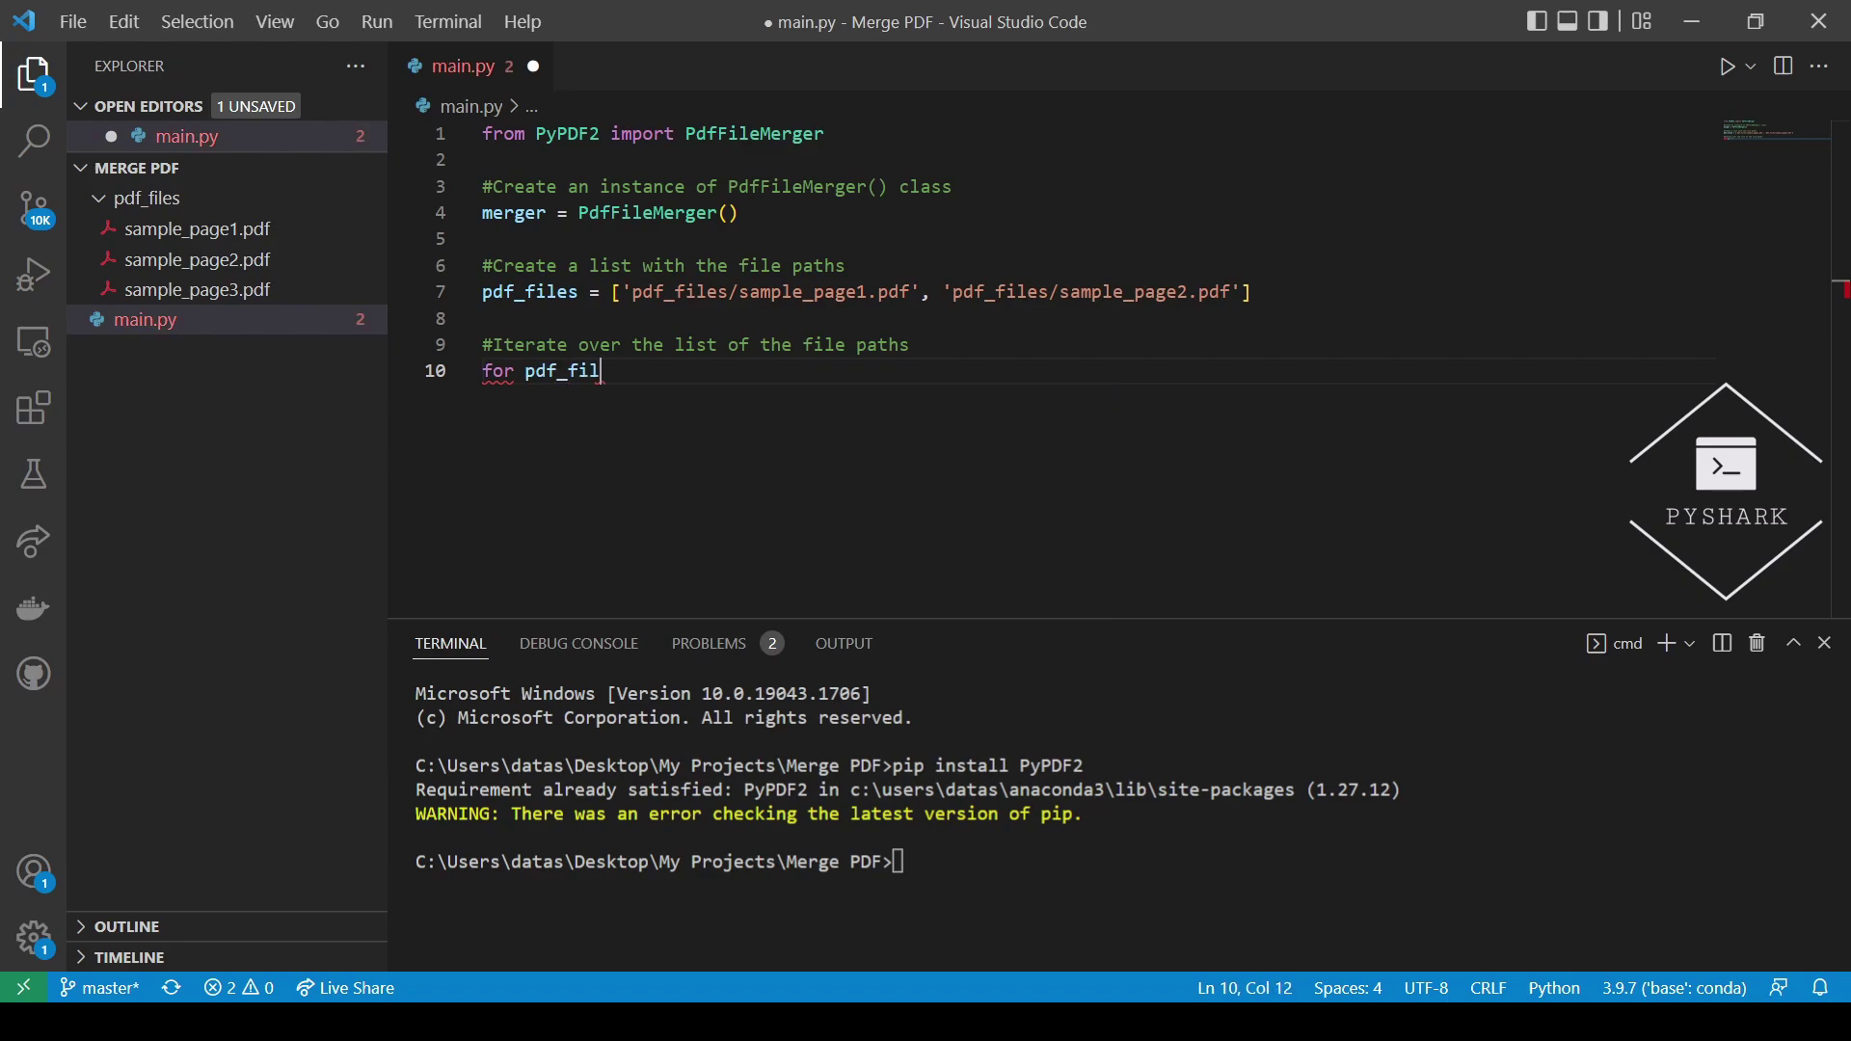
pyautogui.write('e in pdf_f')
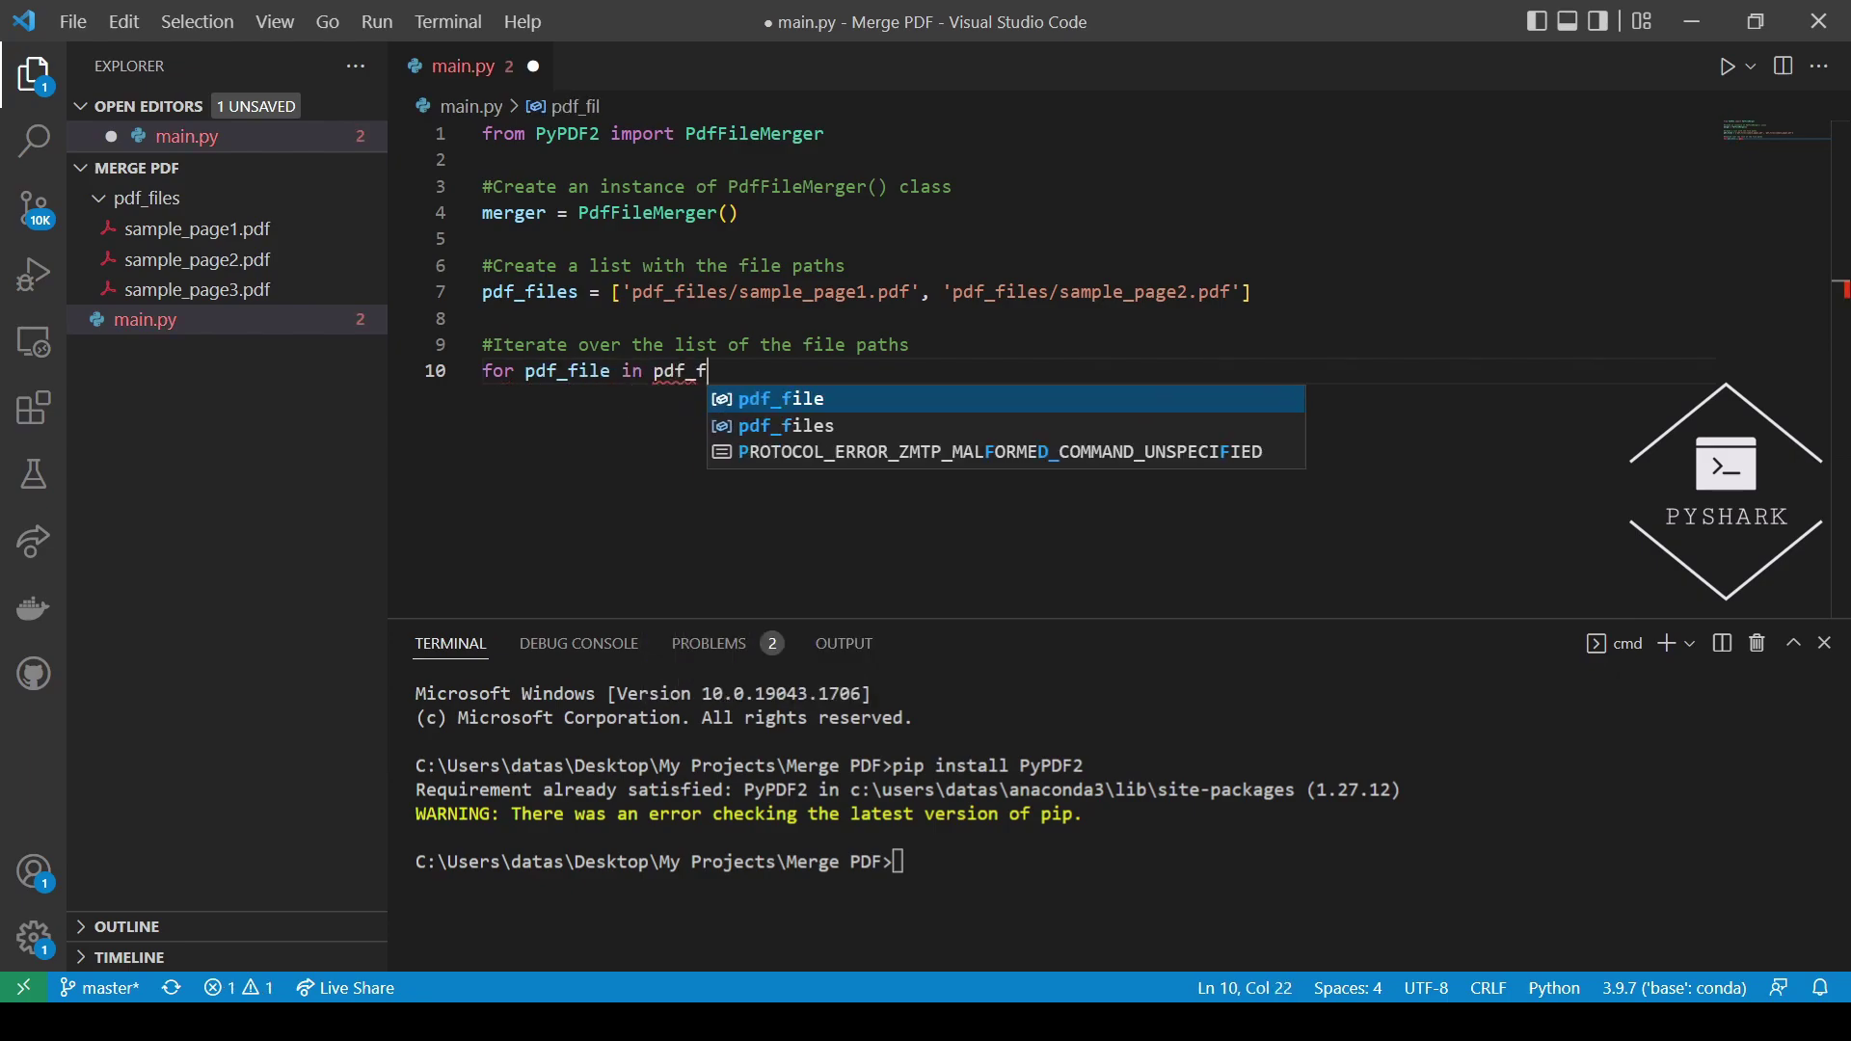
pyautogui.write('iles:')
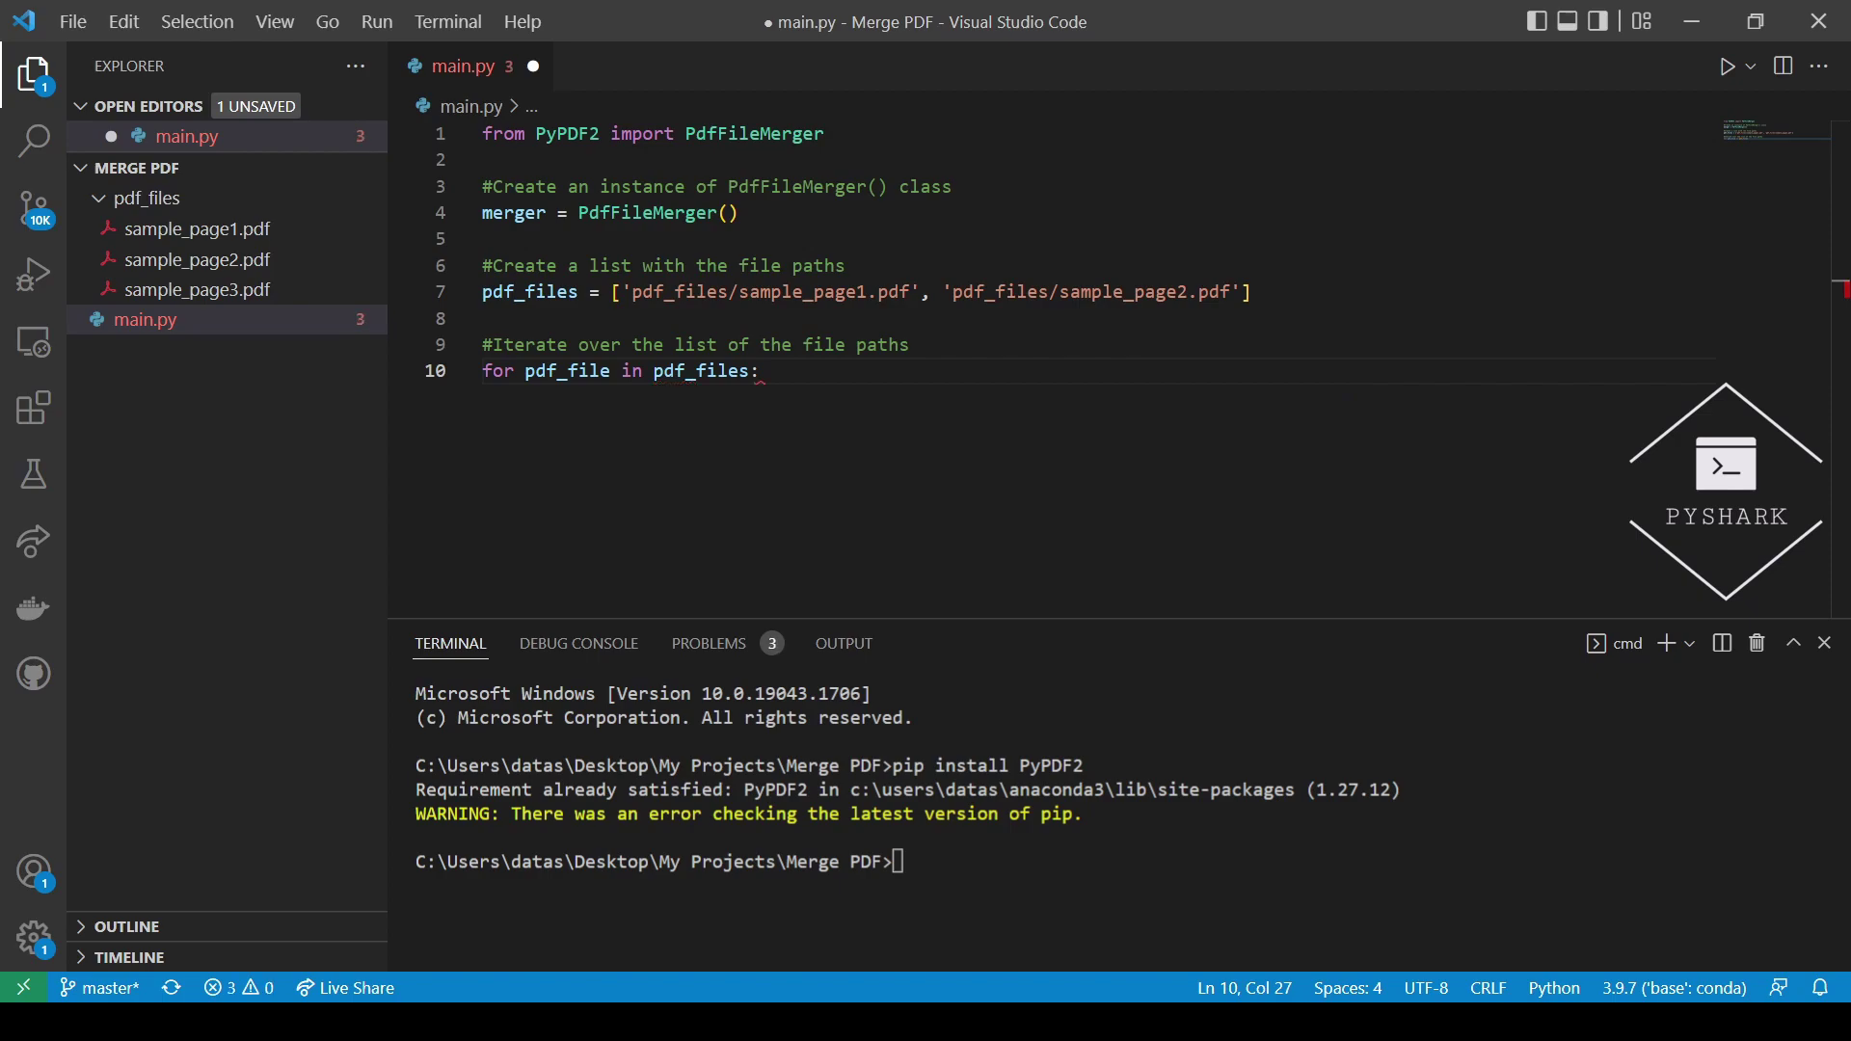
pyautogui.press('Return')
pyautogui.write('#Ap')
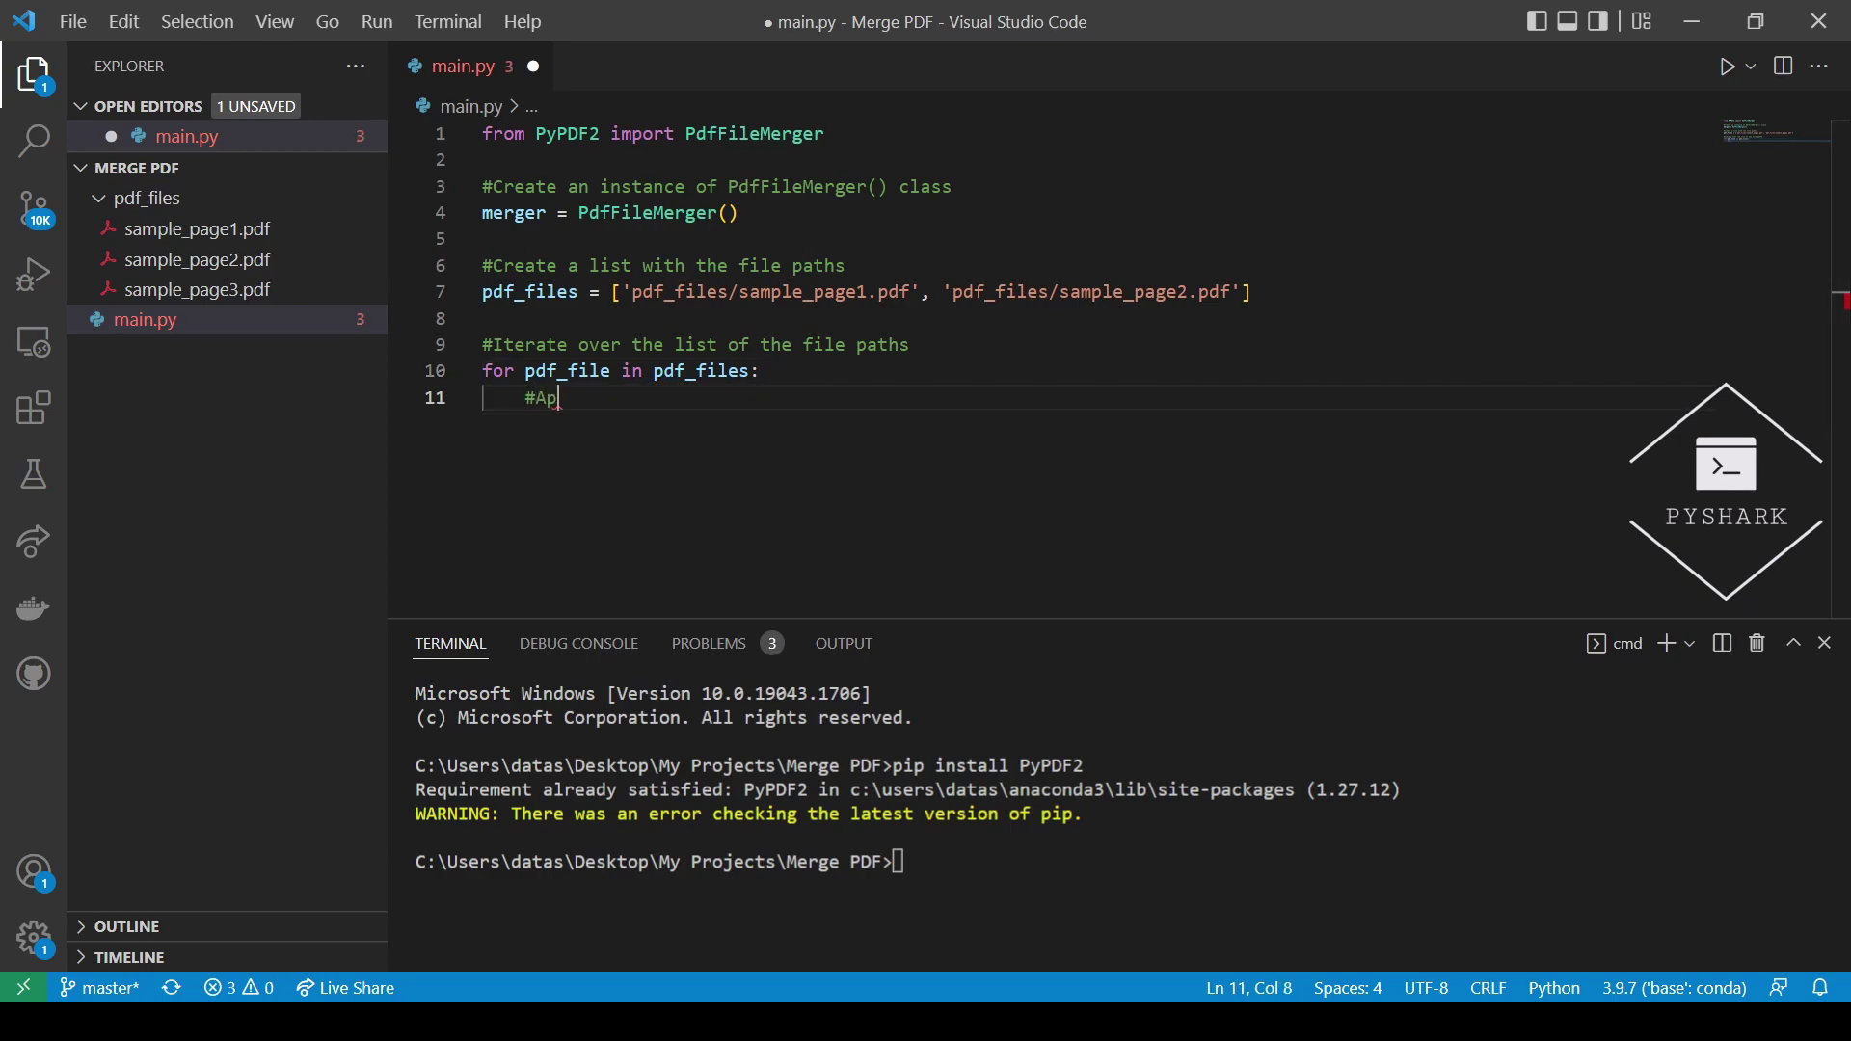
pyautogui.write('pend')
pyautogui.write(' PDF files')
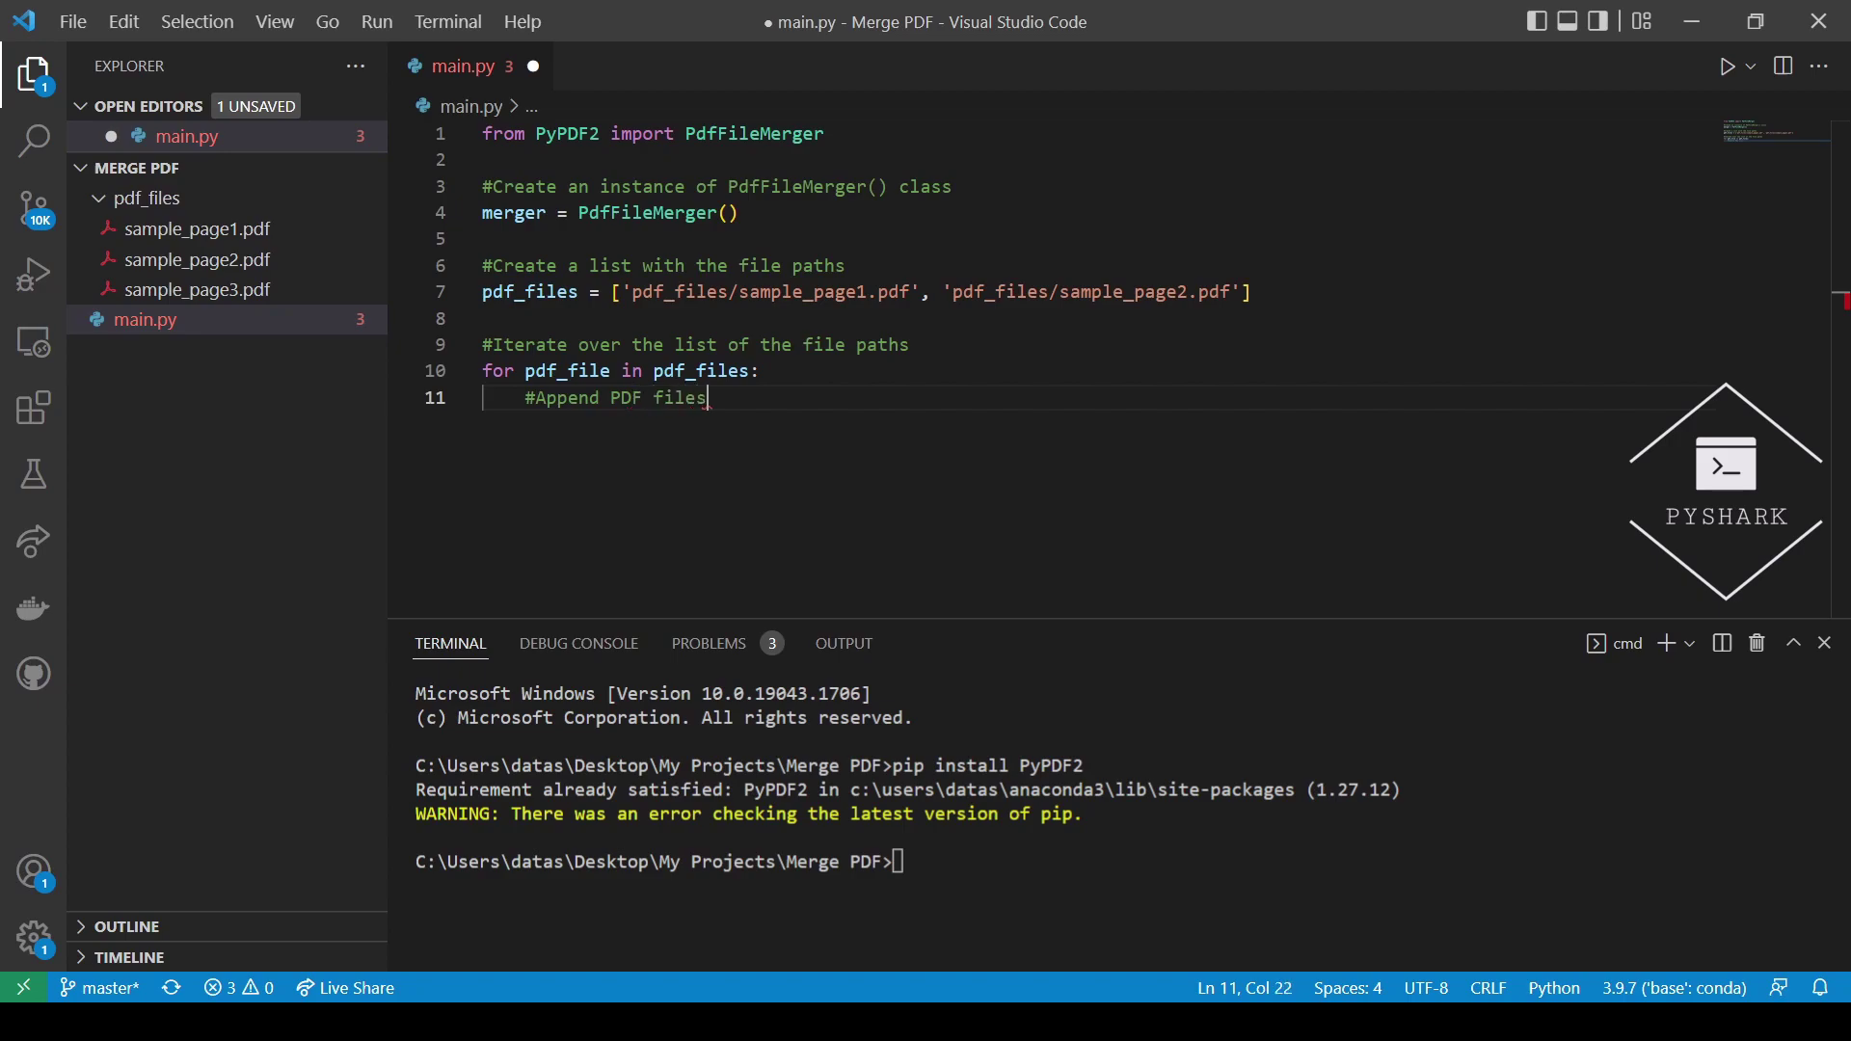
pyautogui.press('Return')
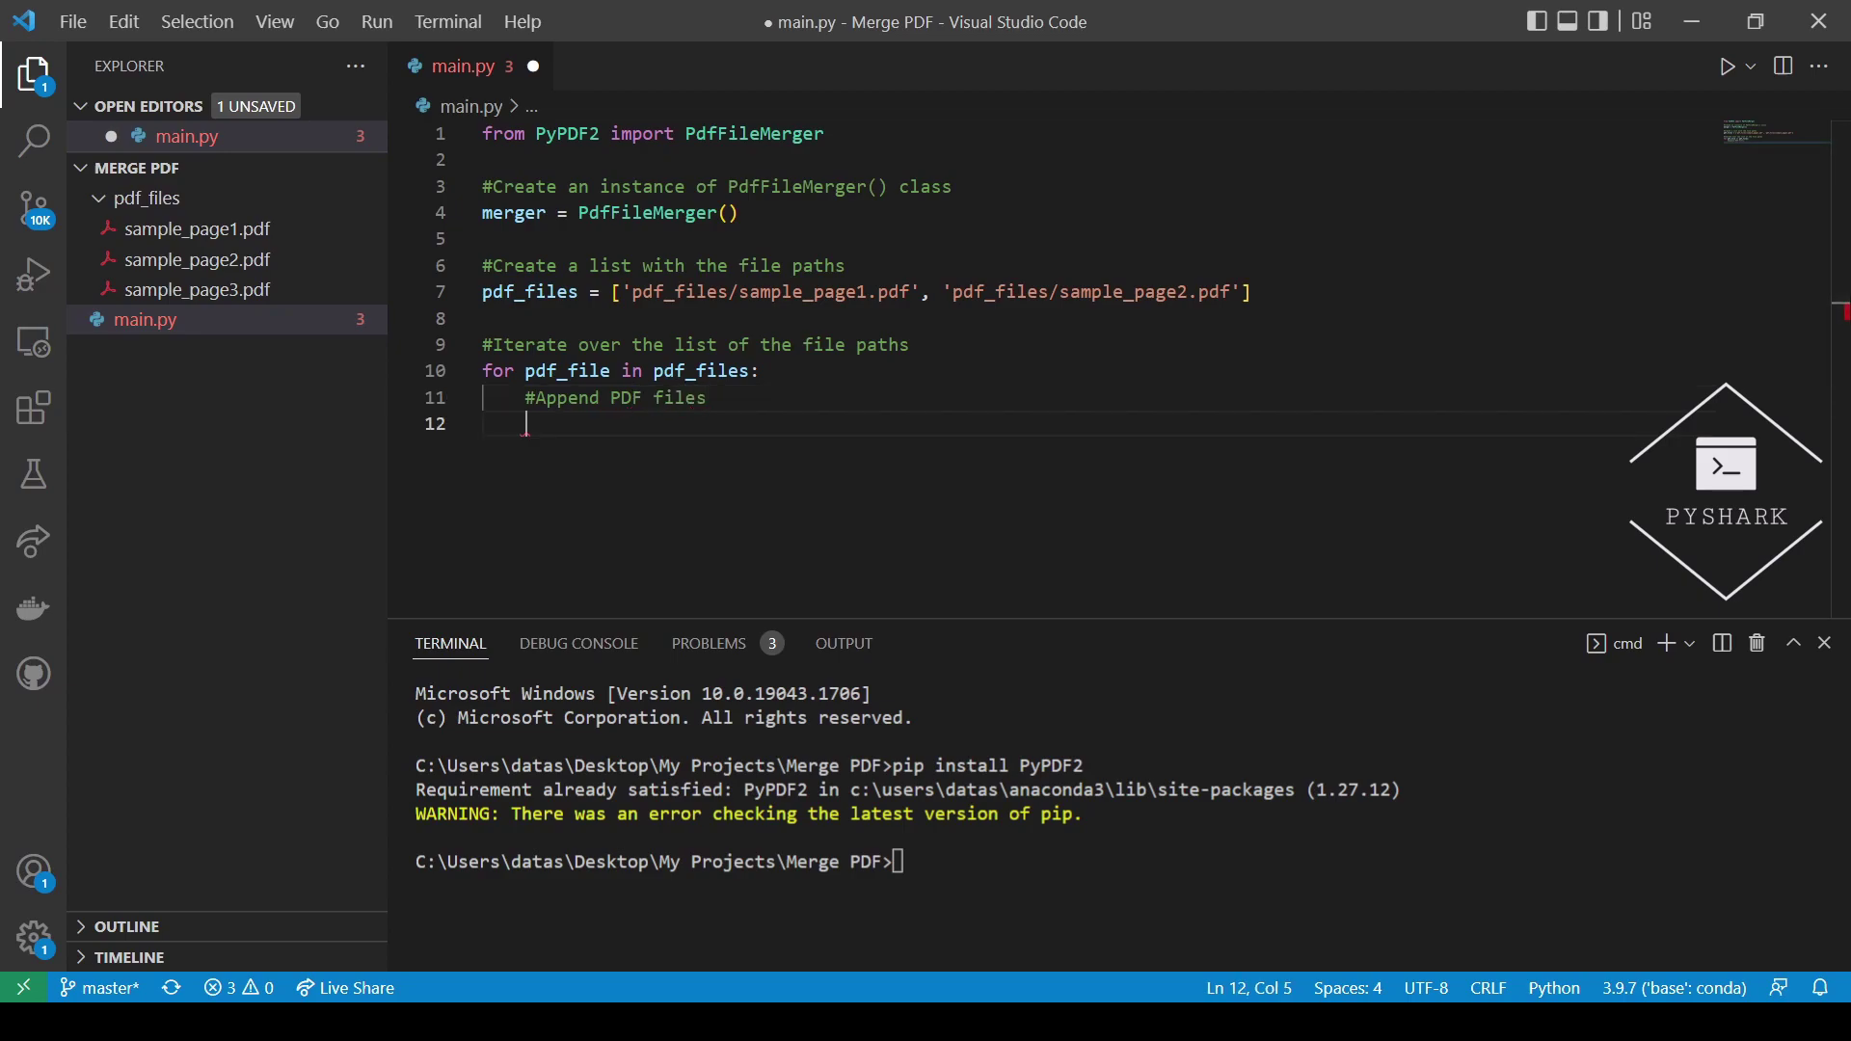
pyautogui.write('merger.appen')
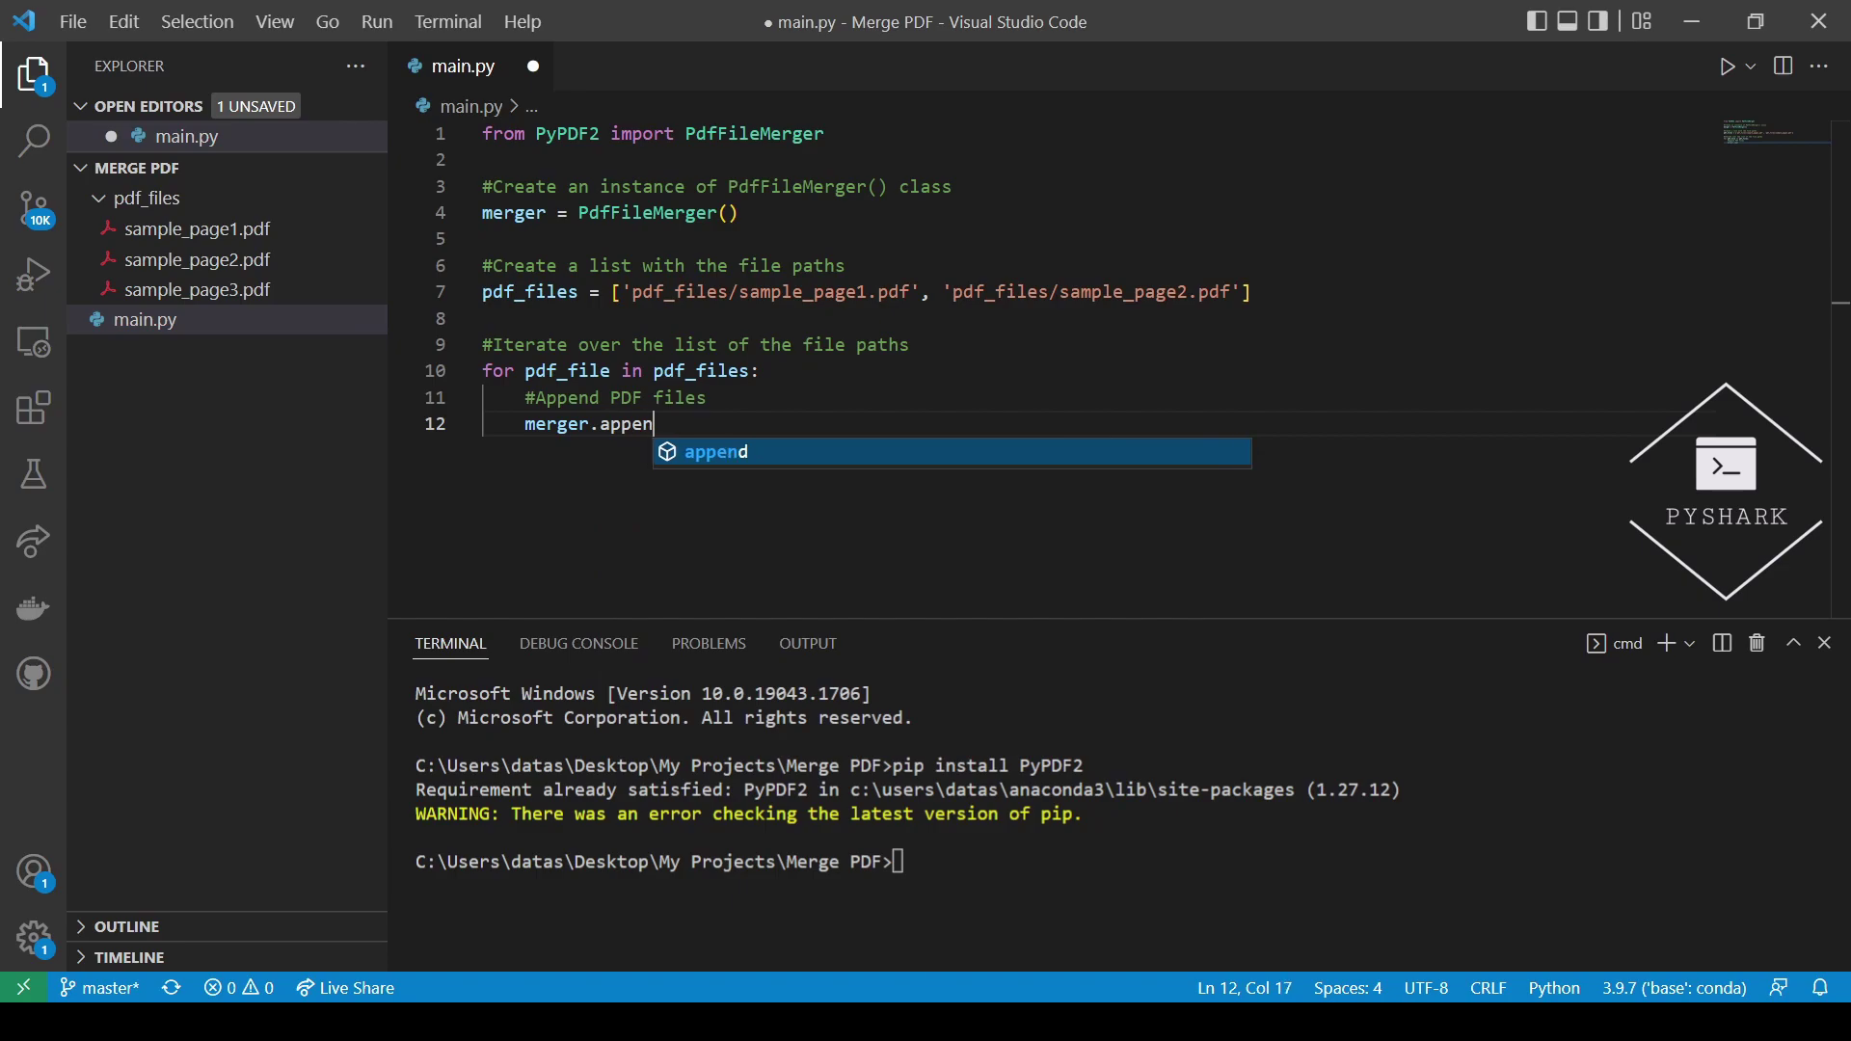
pyautogui.write('d(pdf_')
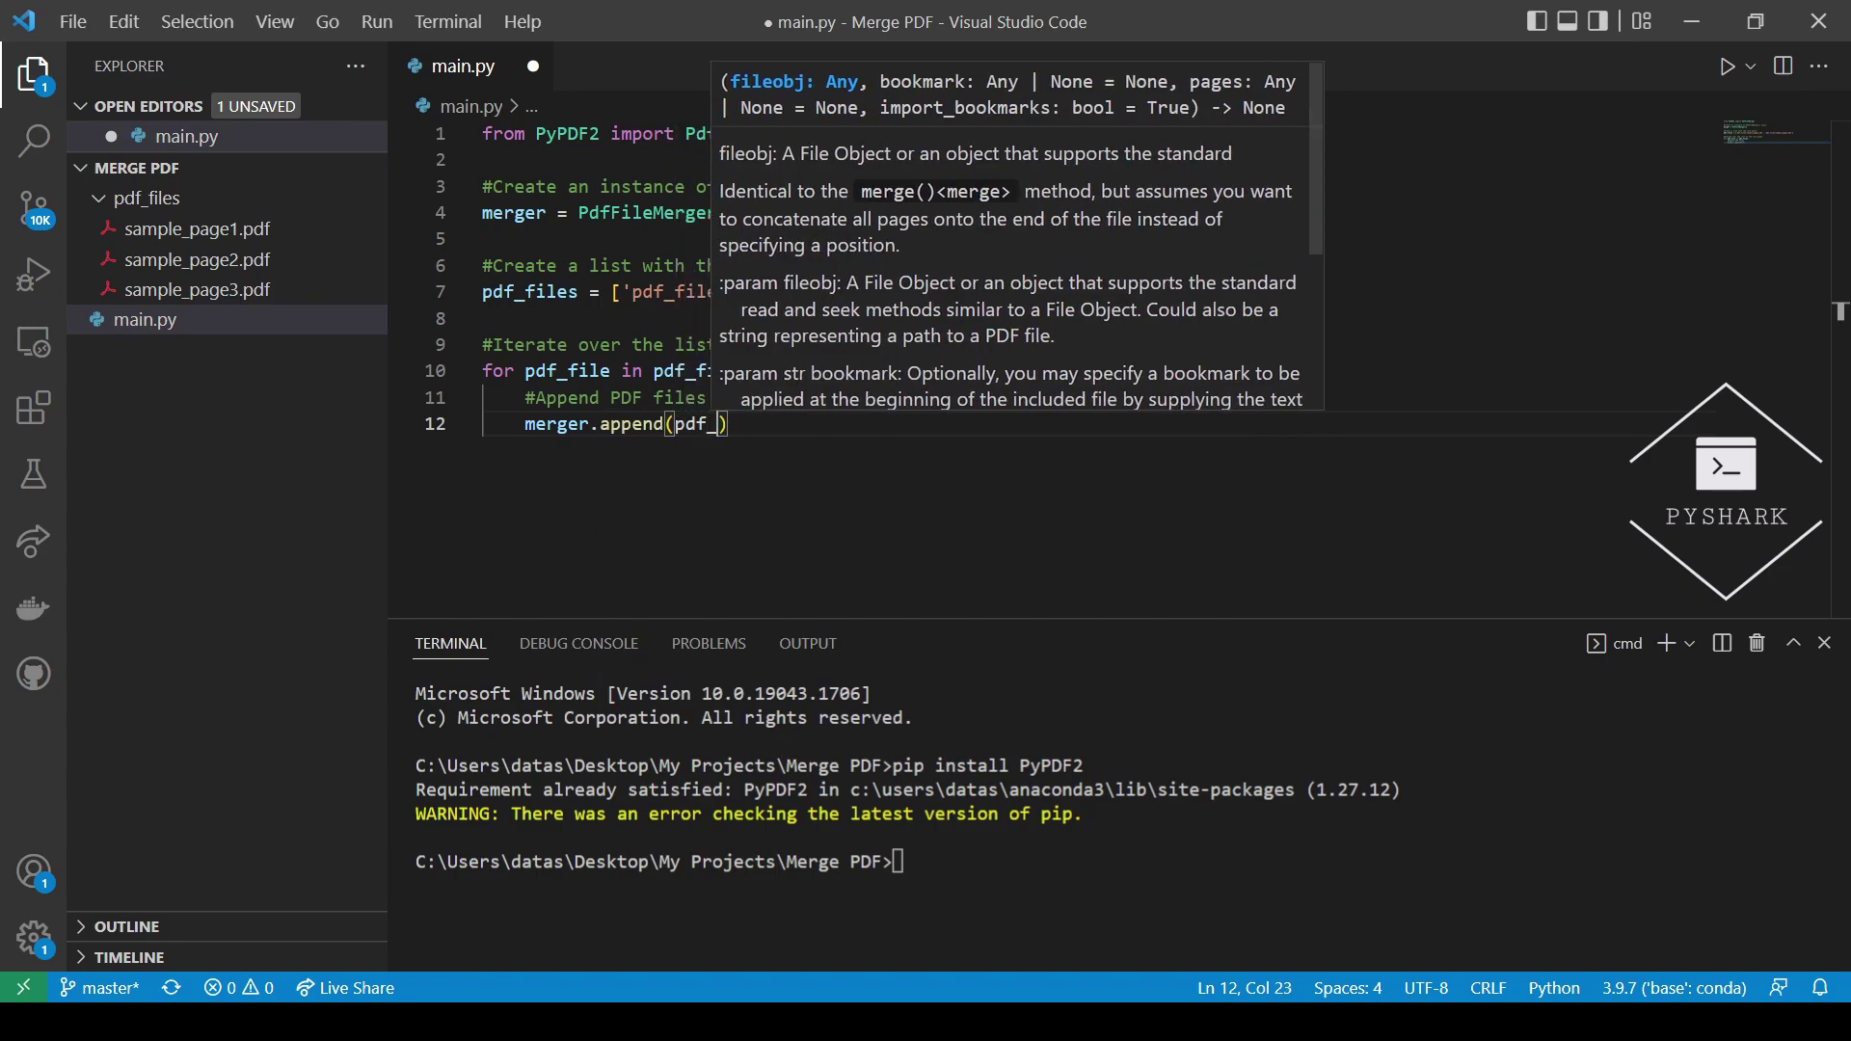
pyautogui.write('file')
pyautogui.press('Escape')
pyautogui.press('End')
pyautogui.press('Return')
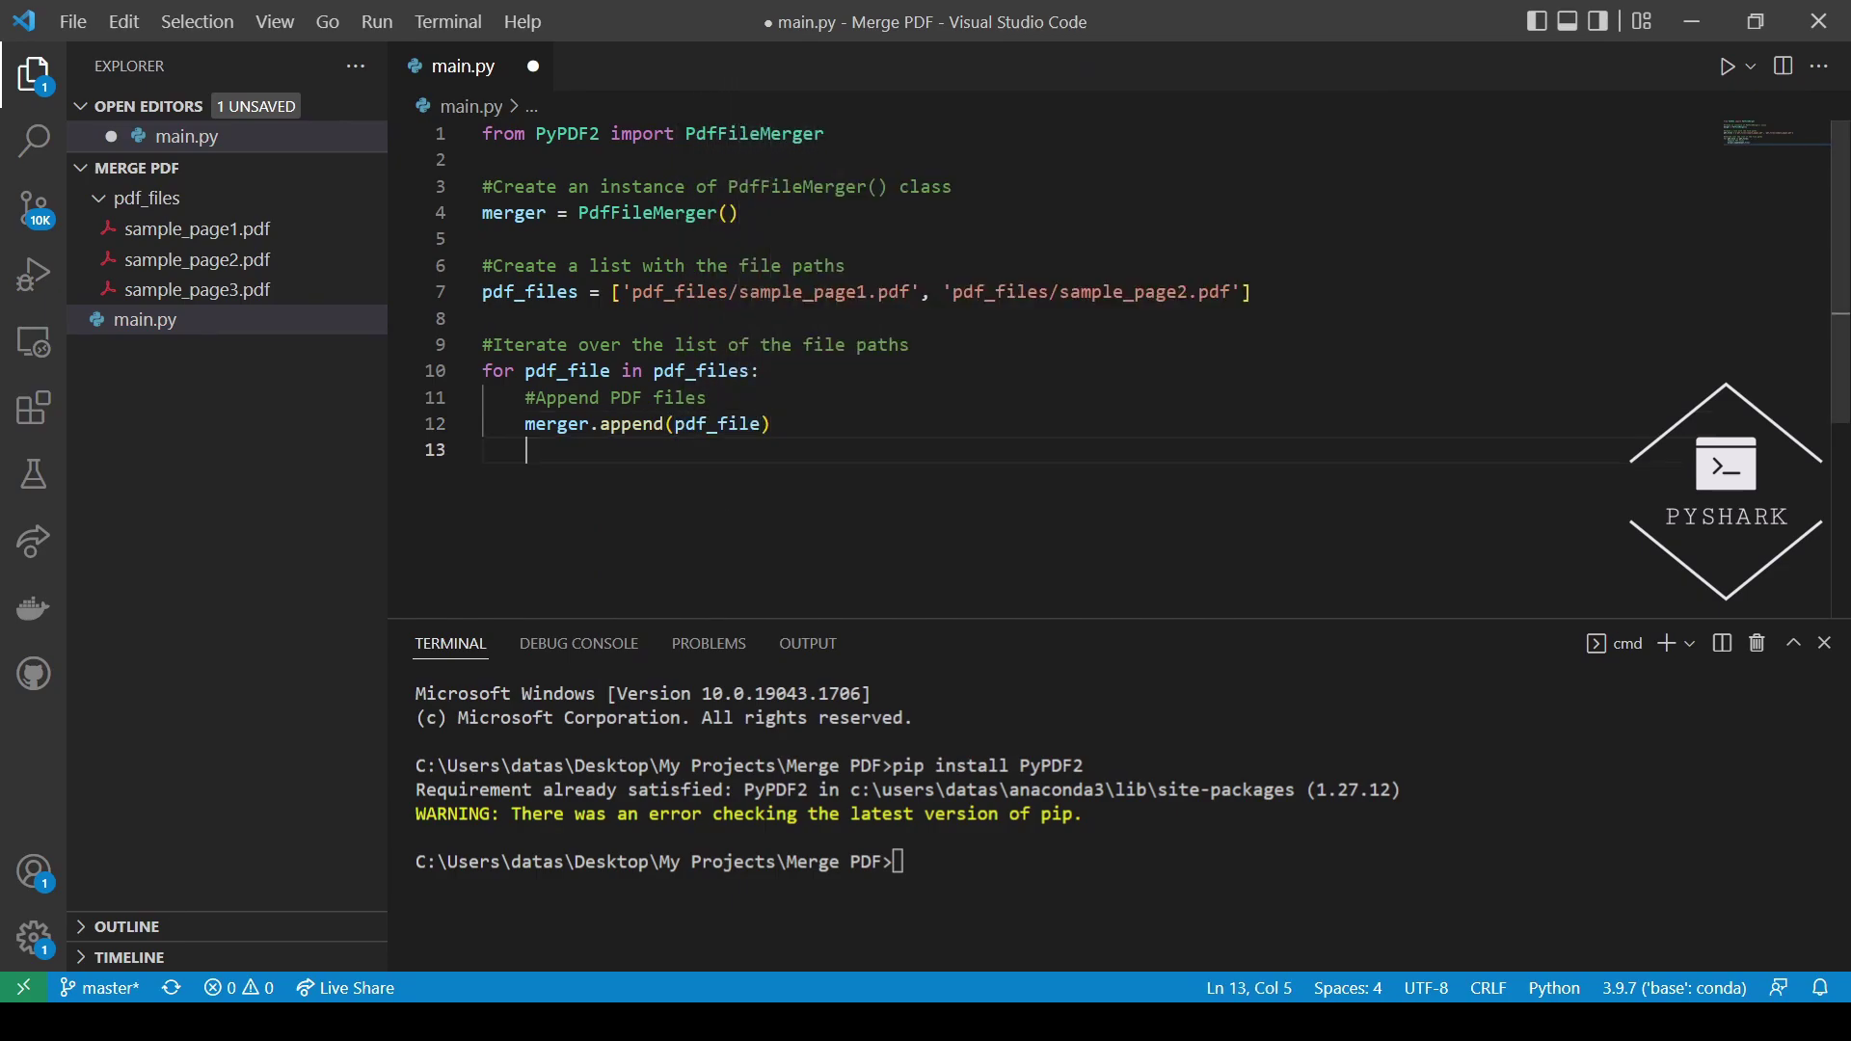
pyautogui.press('Return')
pyautogui.press('BackSpace')
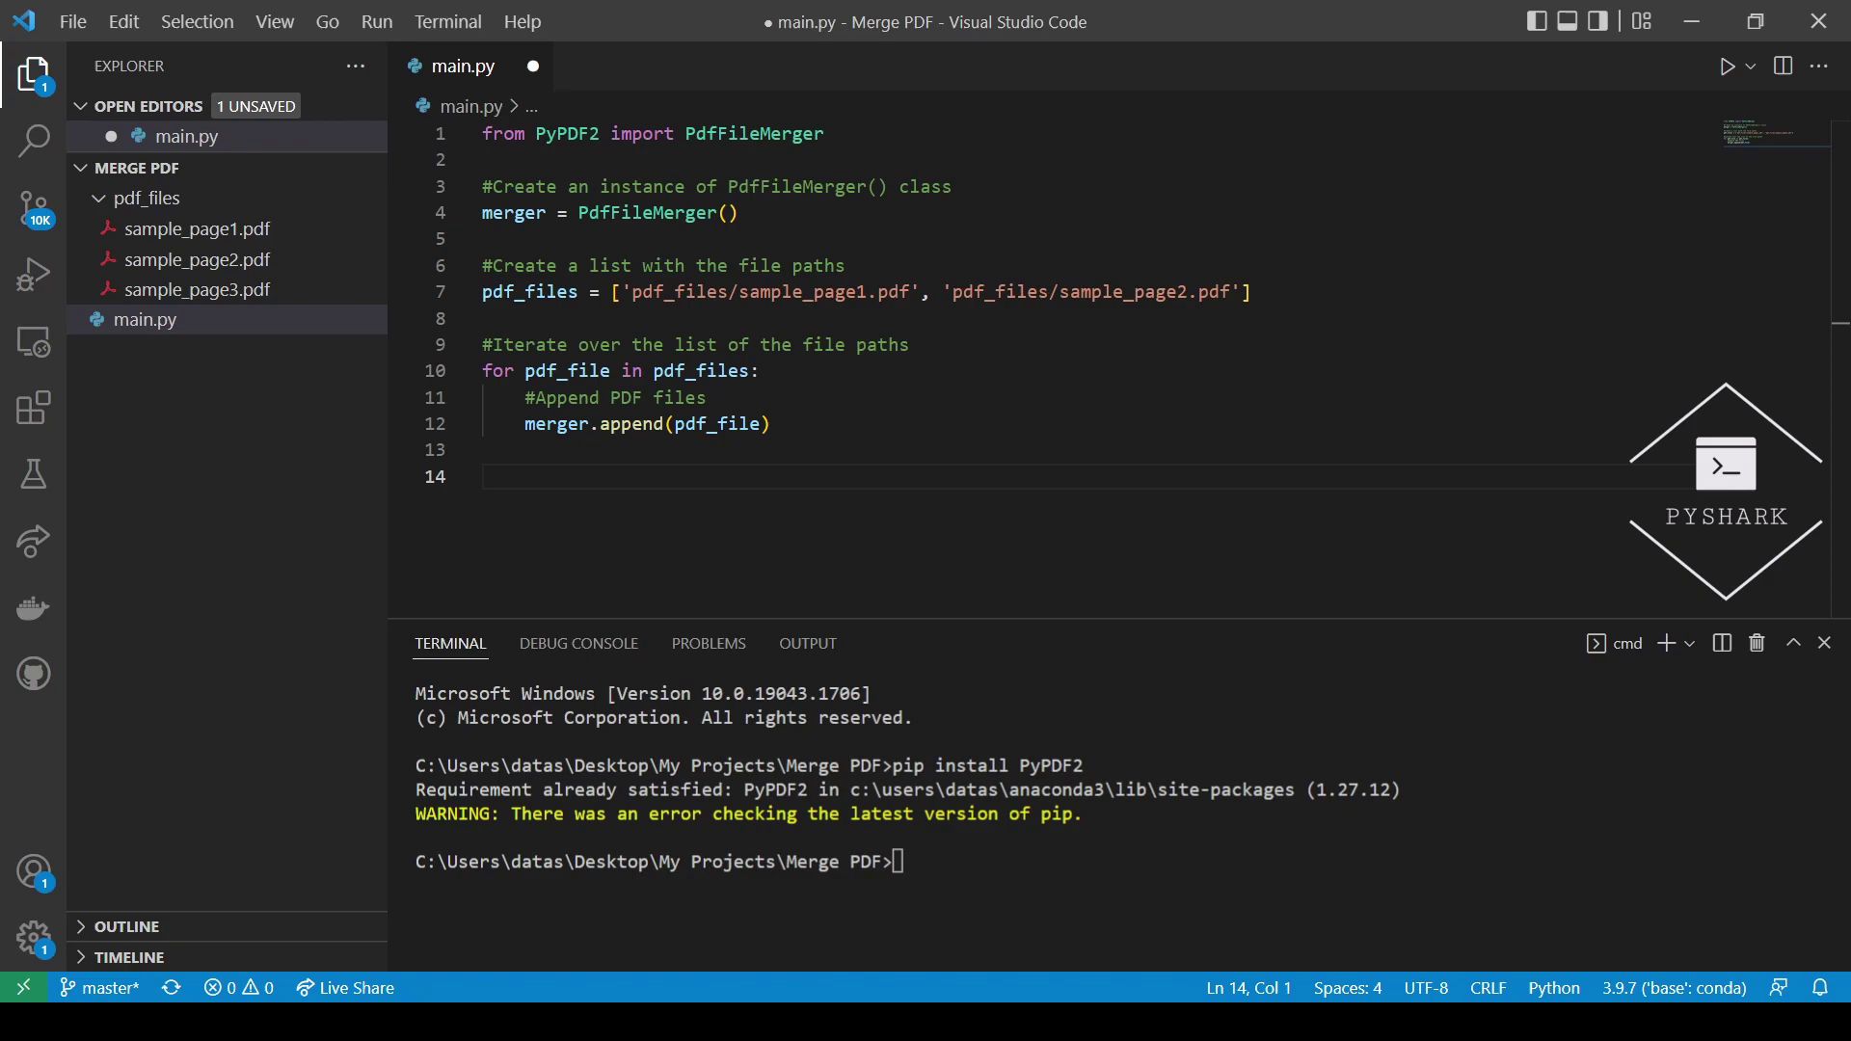
pyautogui.write('#')
pyautogui.write('Write out the ')
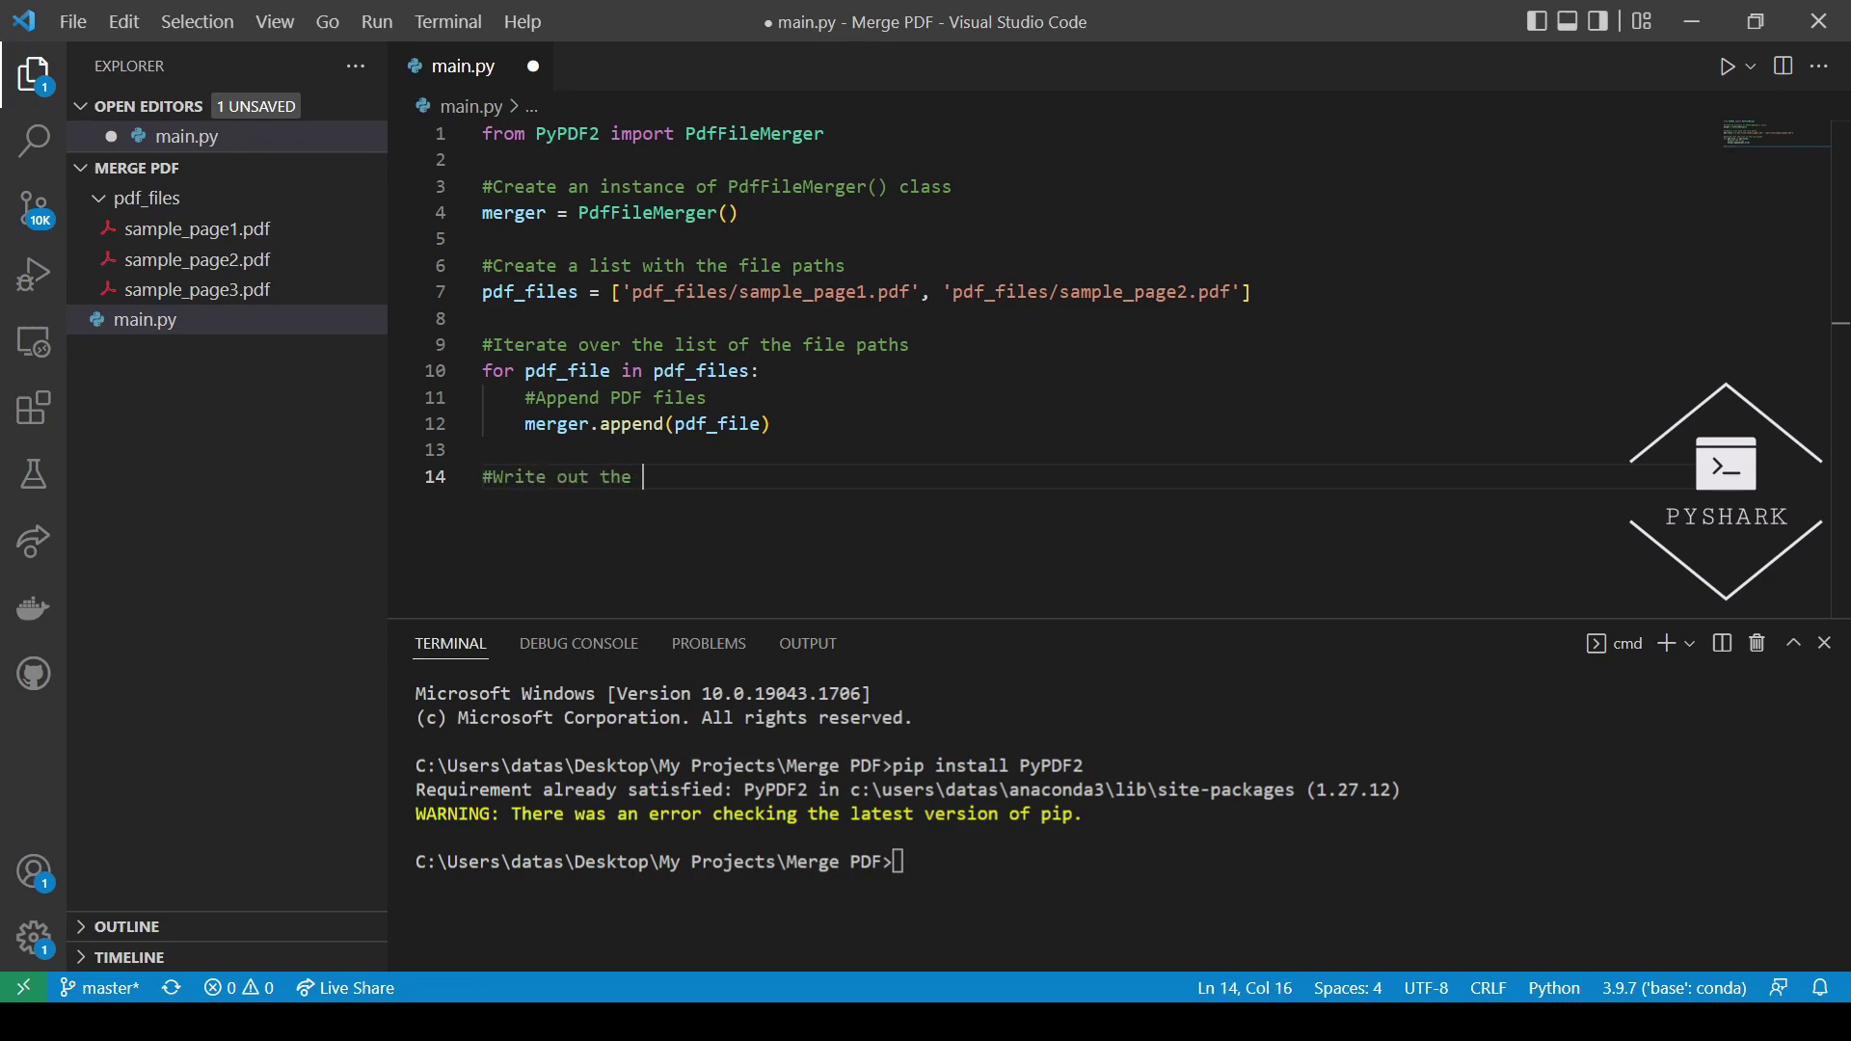
pyautogui.write('merged ')
pyautogui.write('PDF file')
# - Add '#Write out the merged PDF file', merger.write("merged_2_pages.pdf") and merger.close()
pyautogui.press('Return')
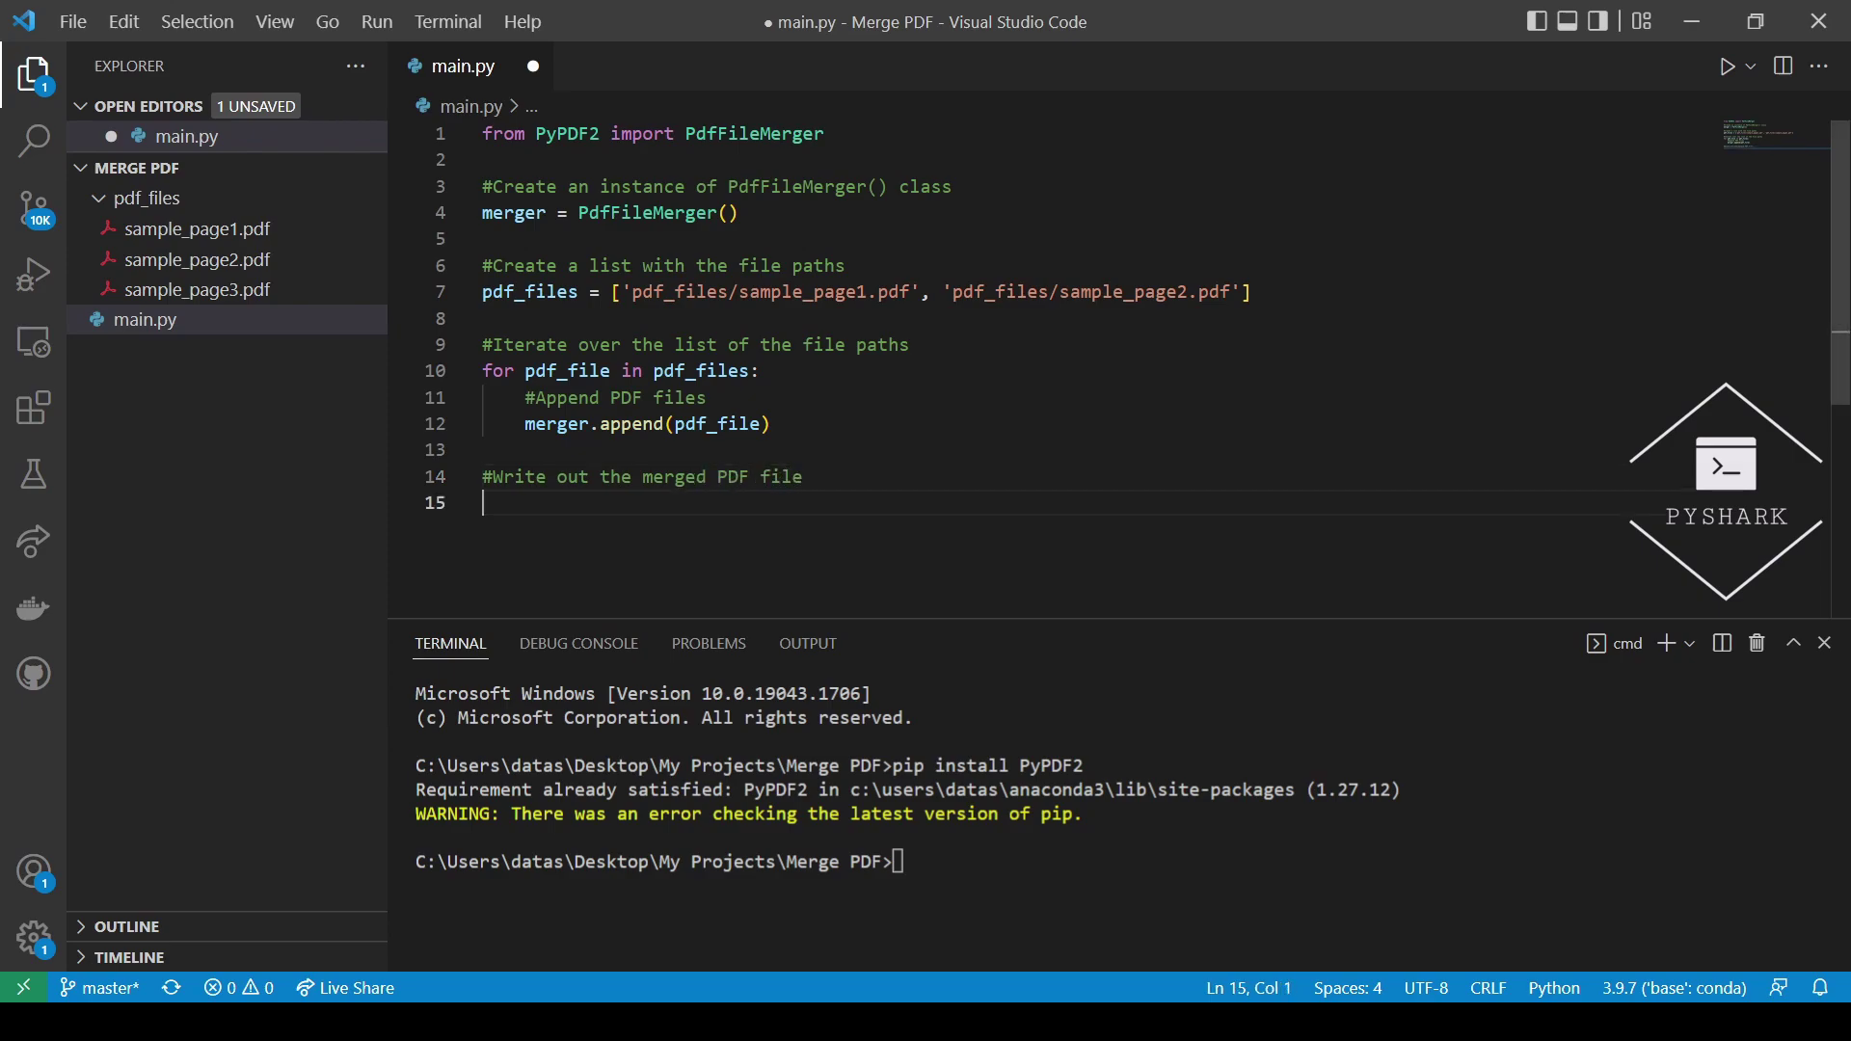
pyautogui.write('merger')
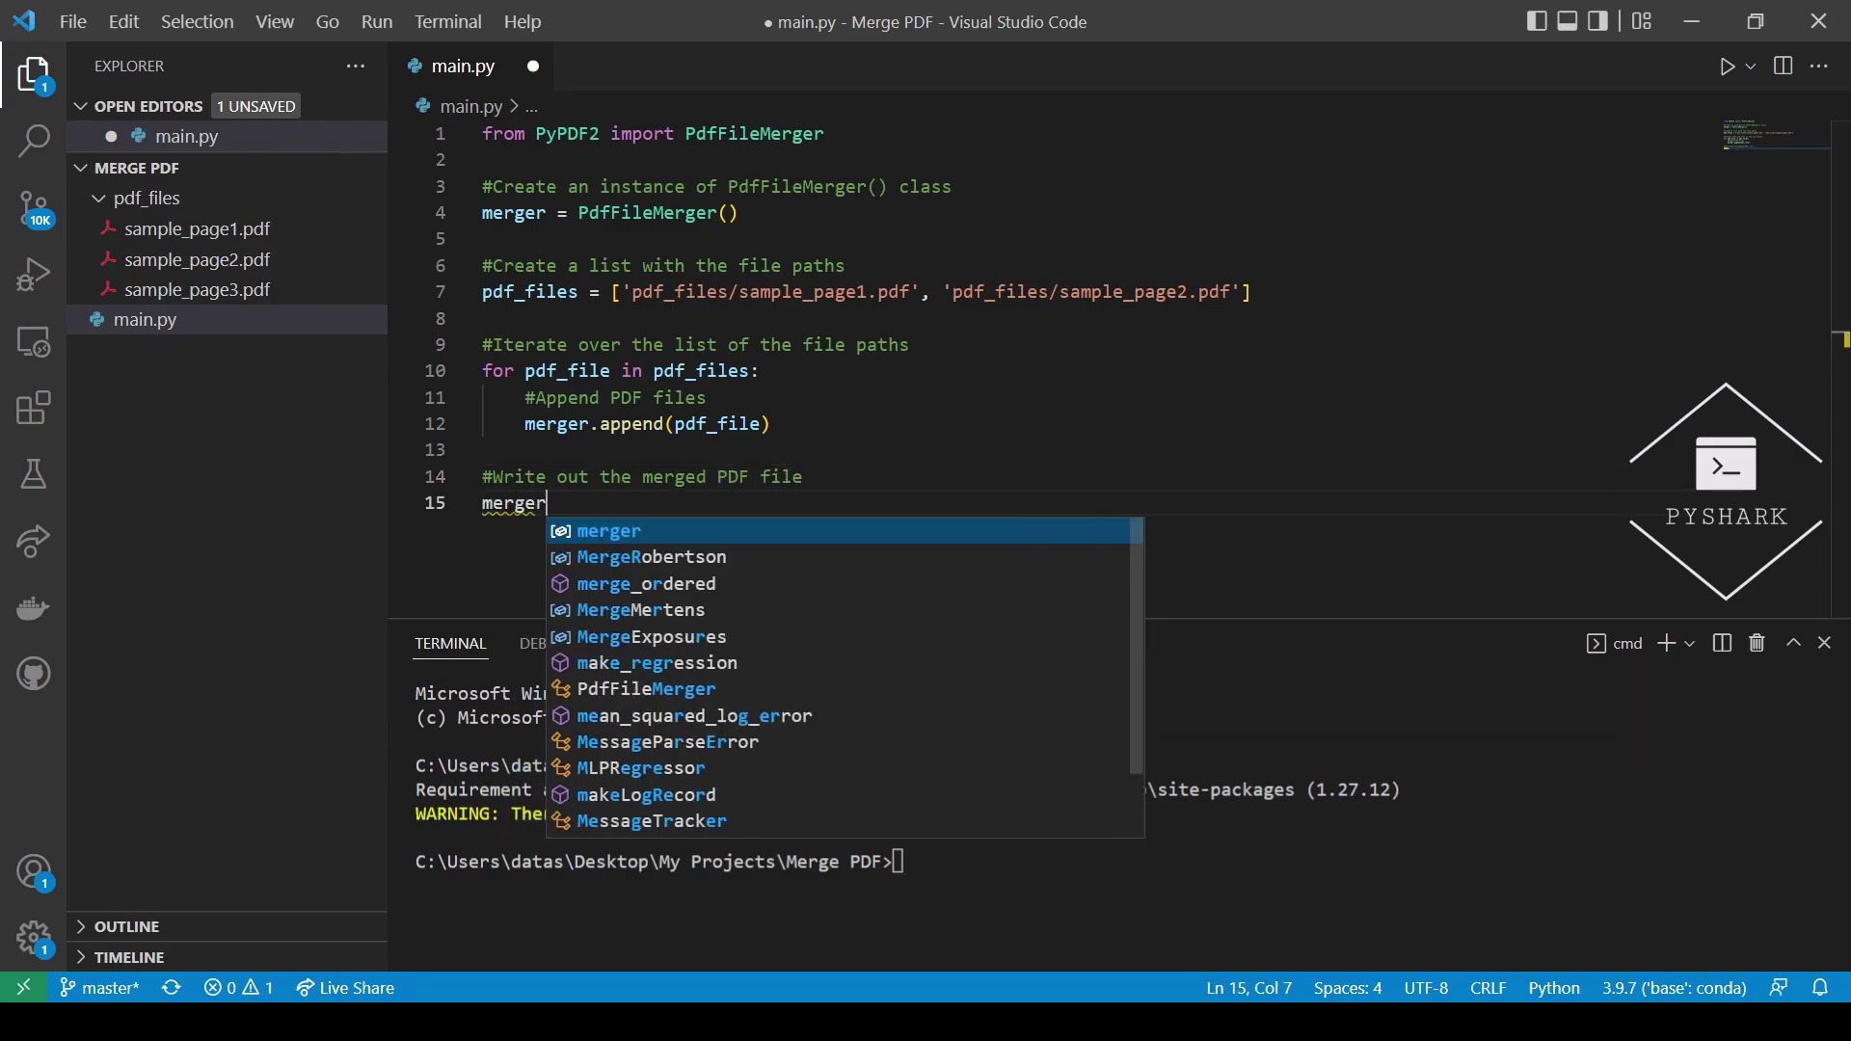
pyautogui.write('.write(')
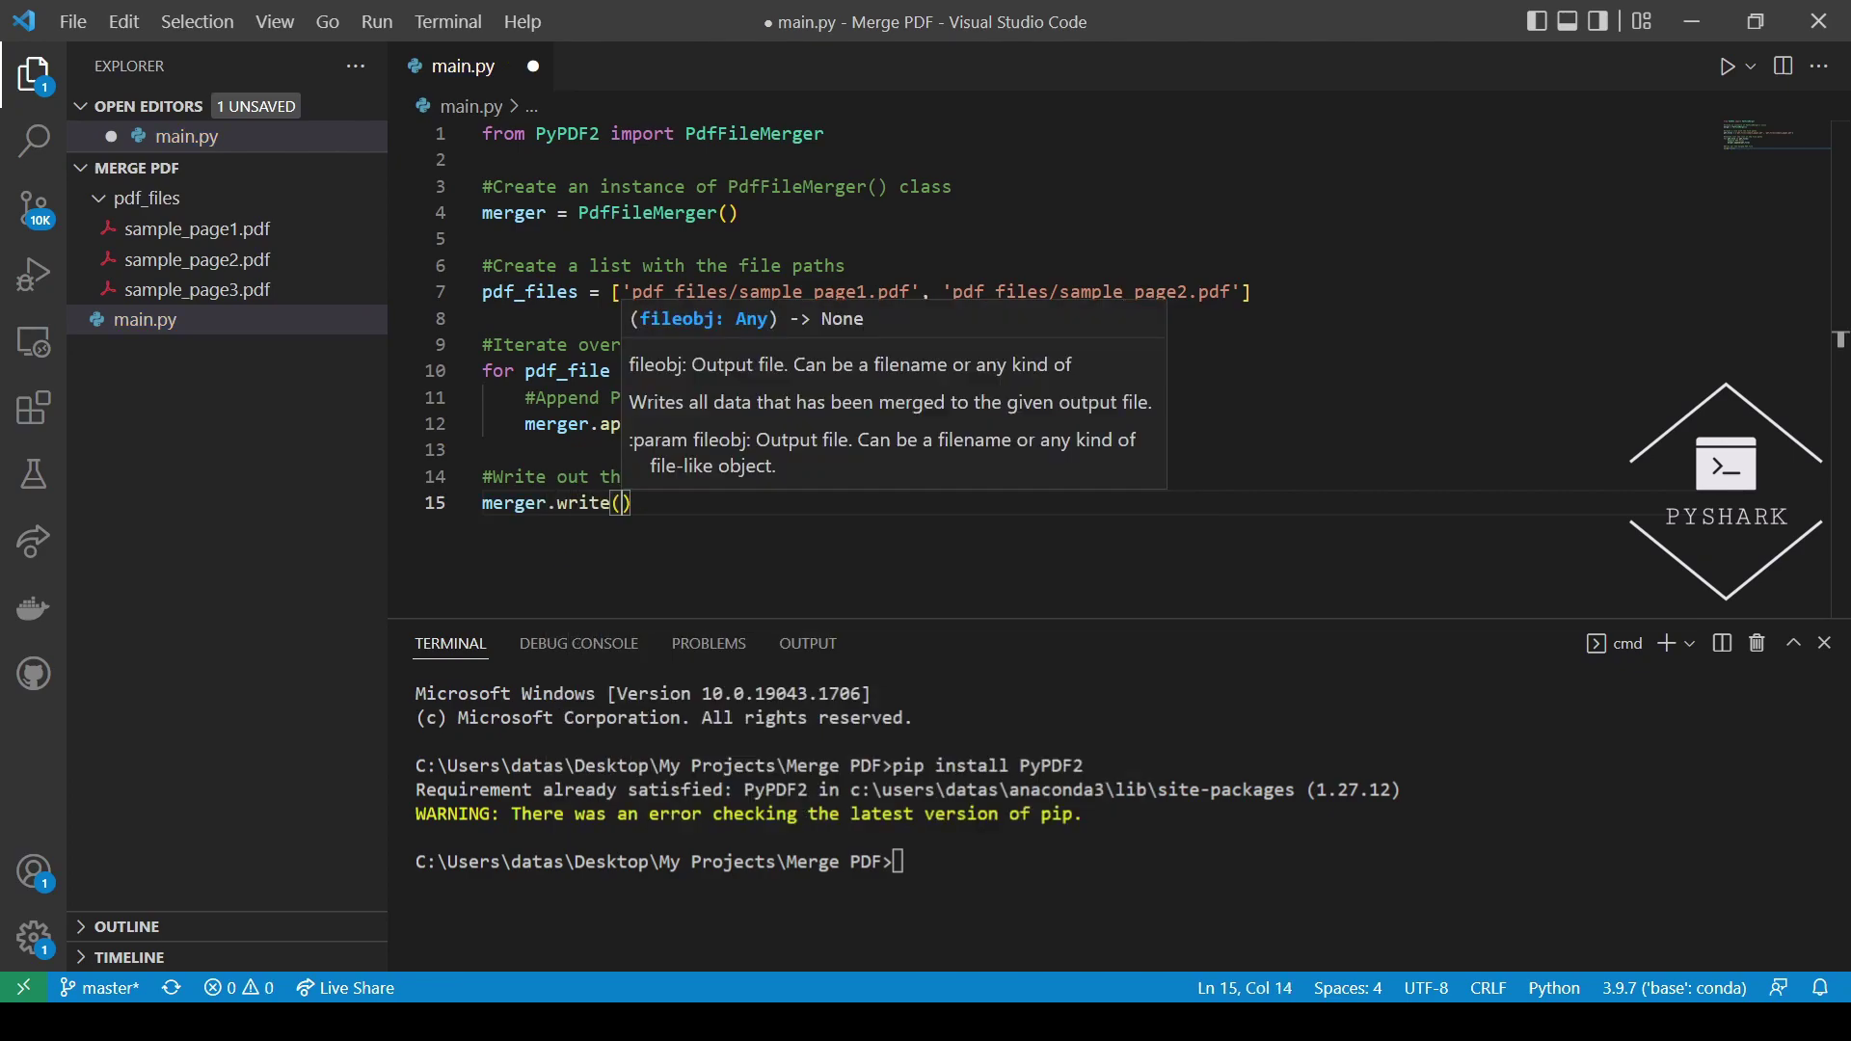
pyautogui.write('"merge')
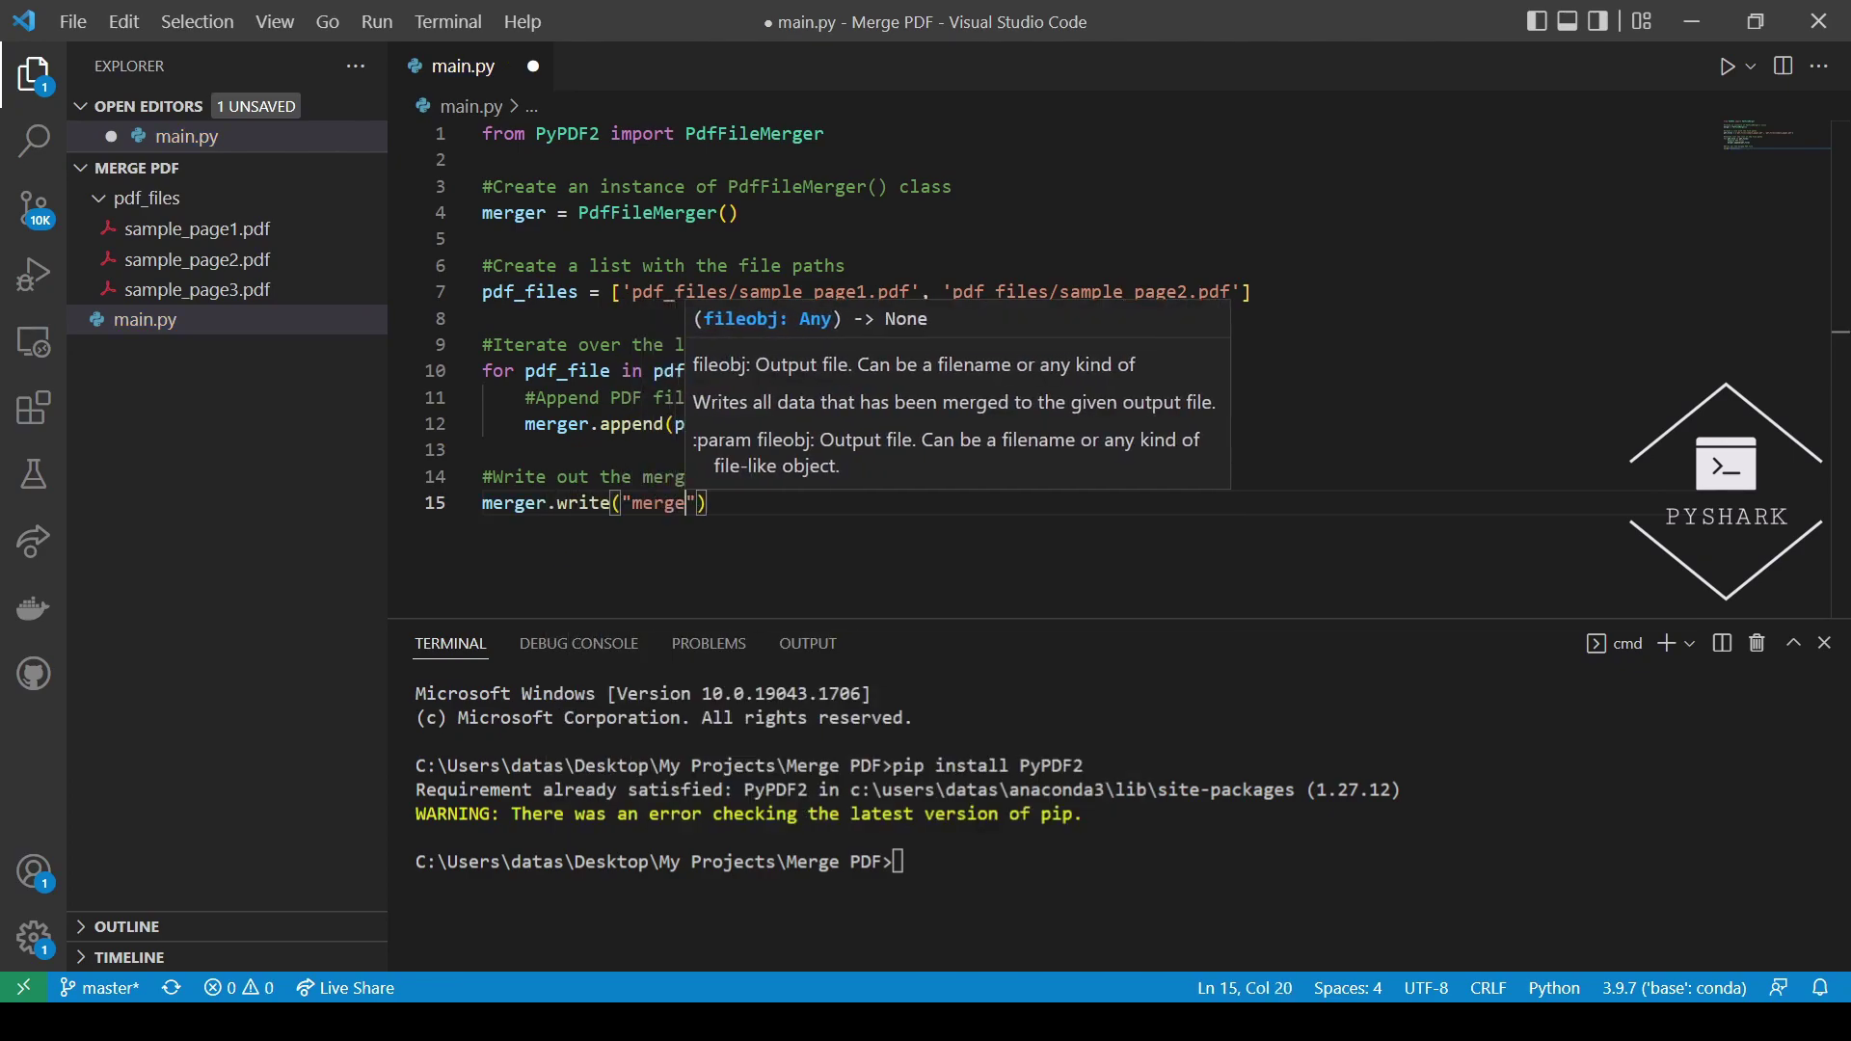
pyautogui.write('d_2_pag')
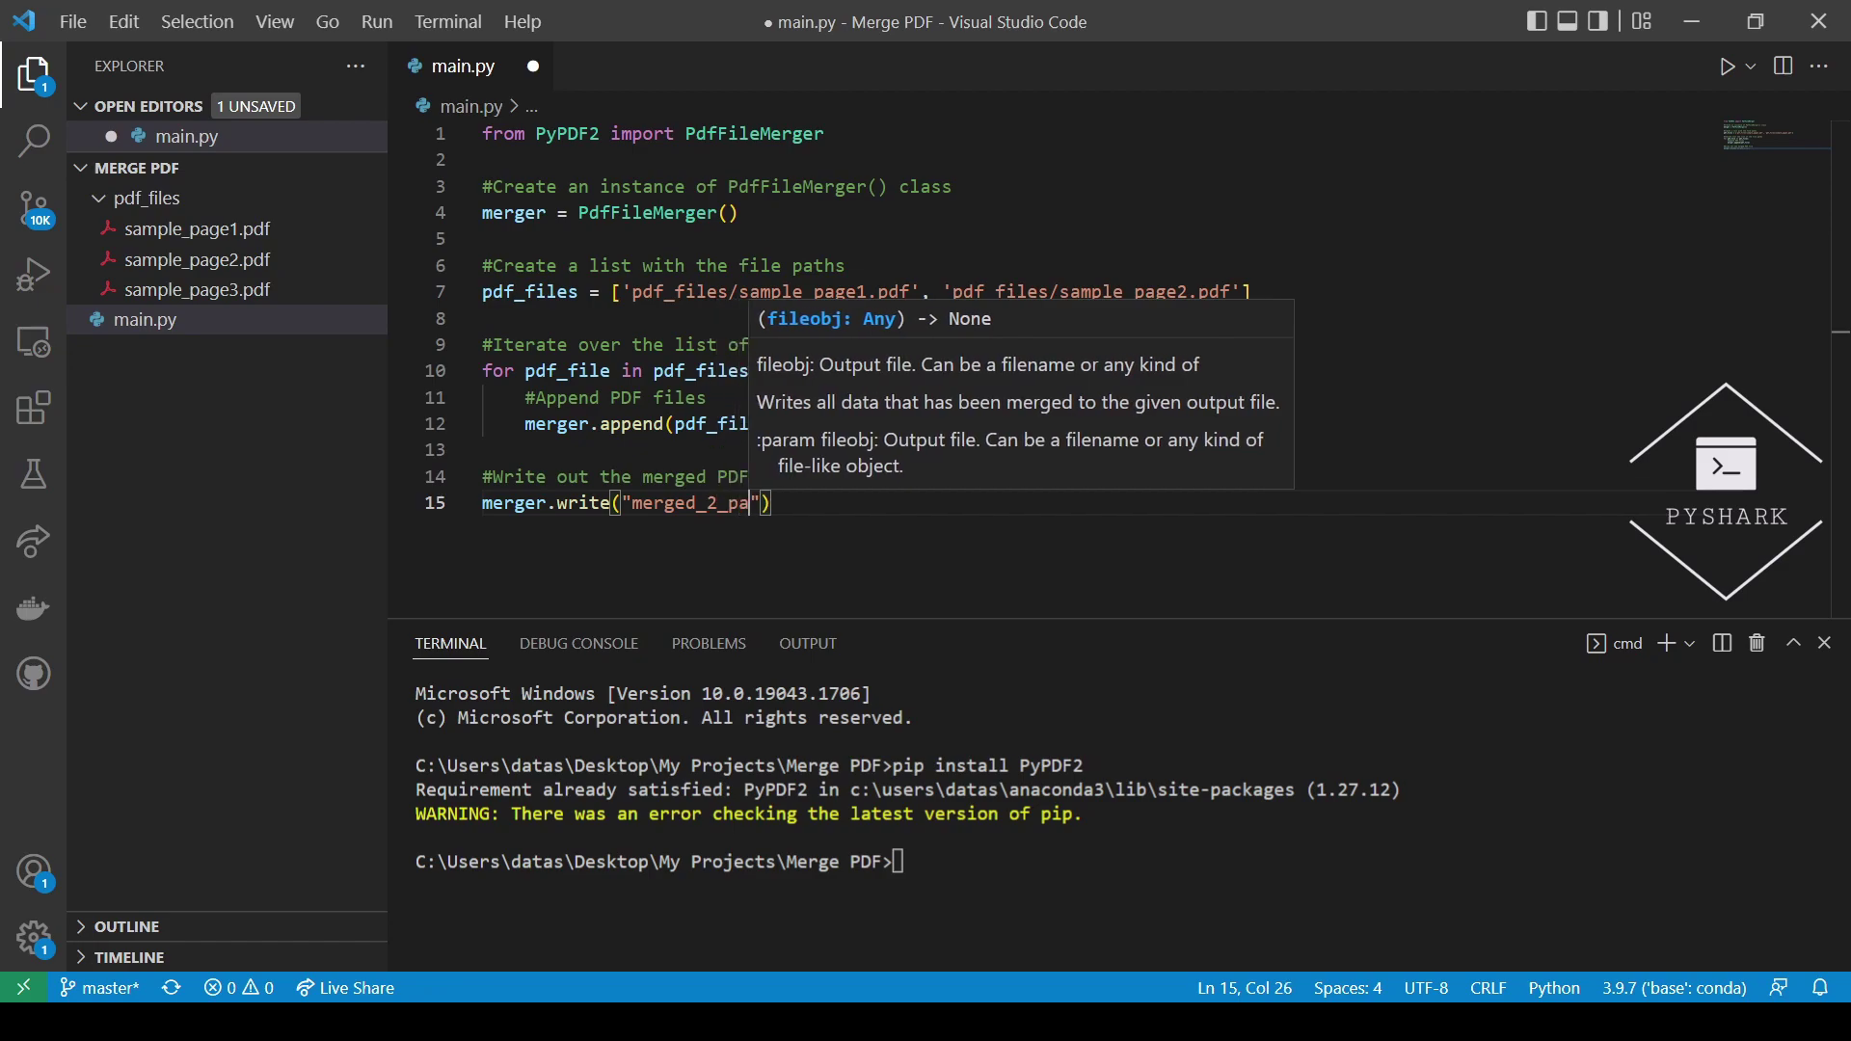
pyautogui.write('es.pdf')
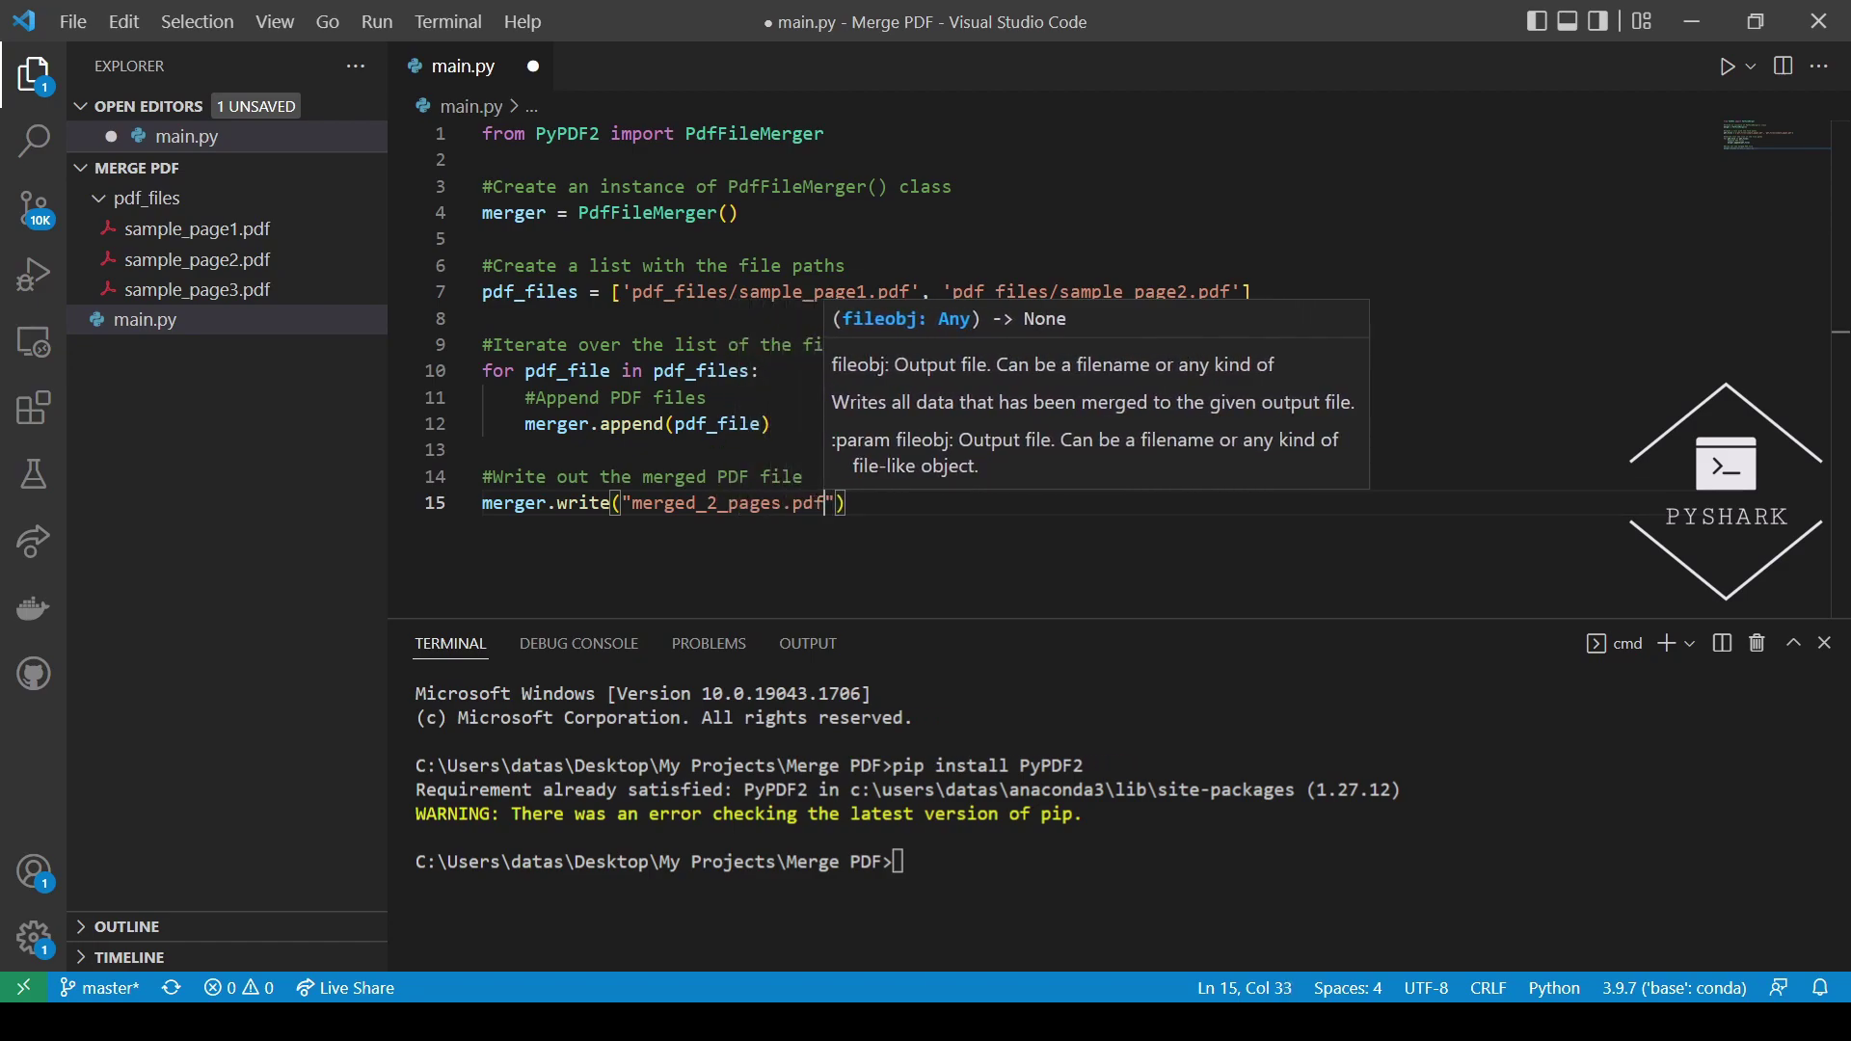
pyautogui.press('End')
pyautogui.press('Return')
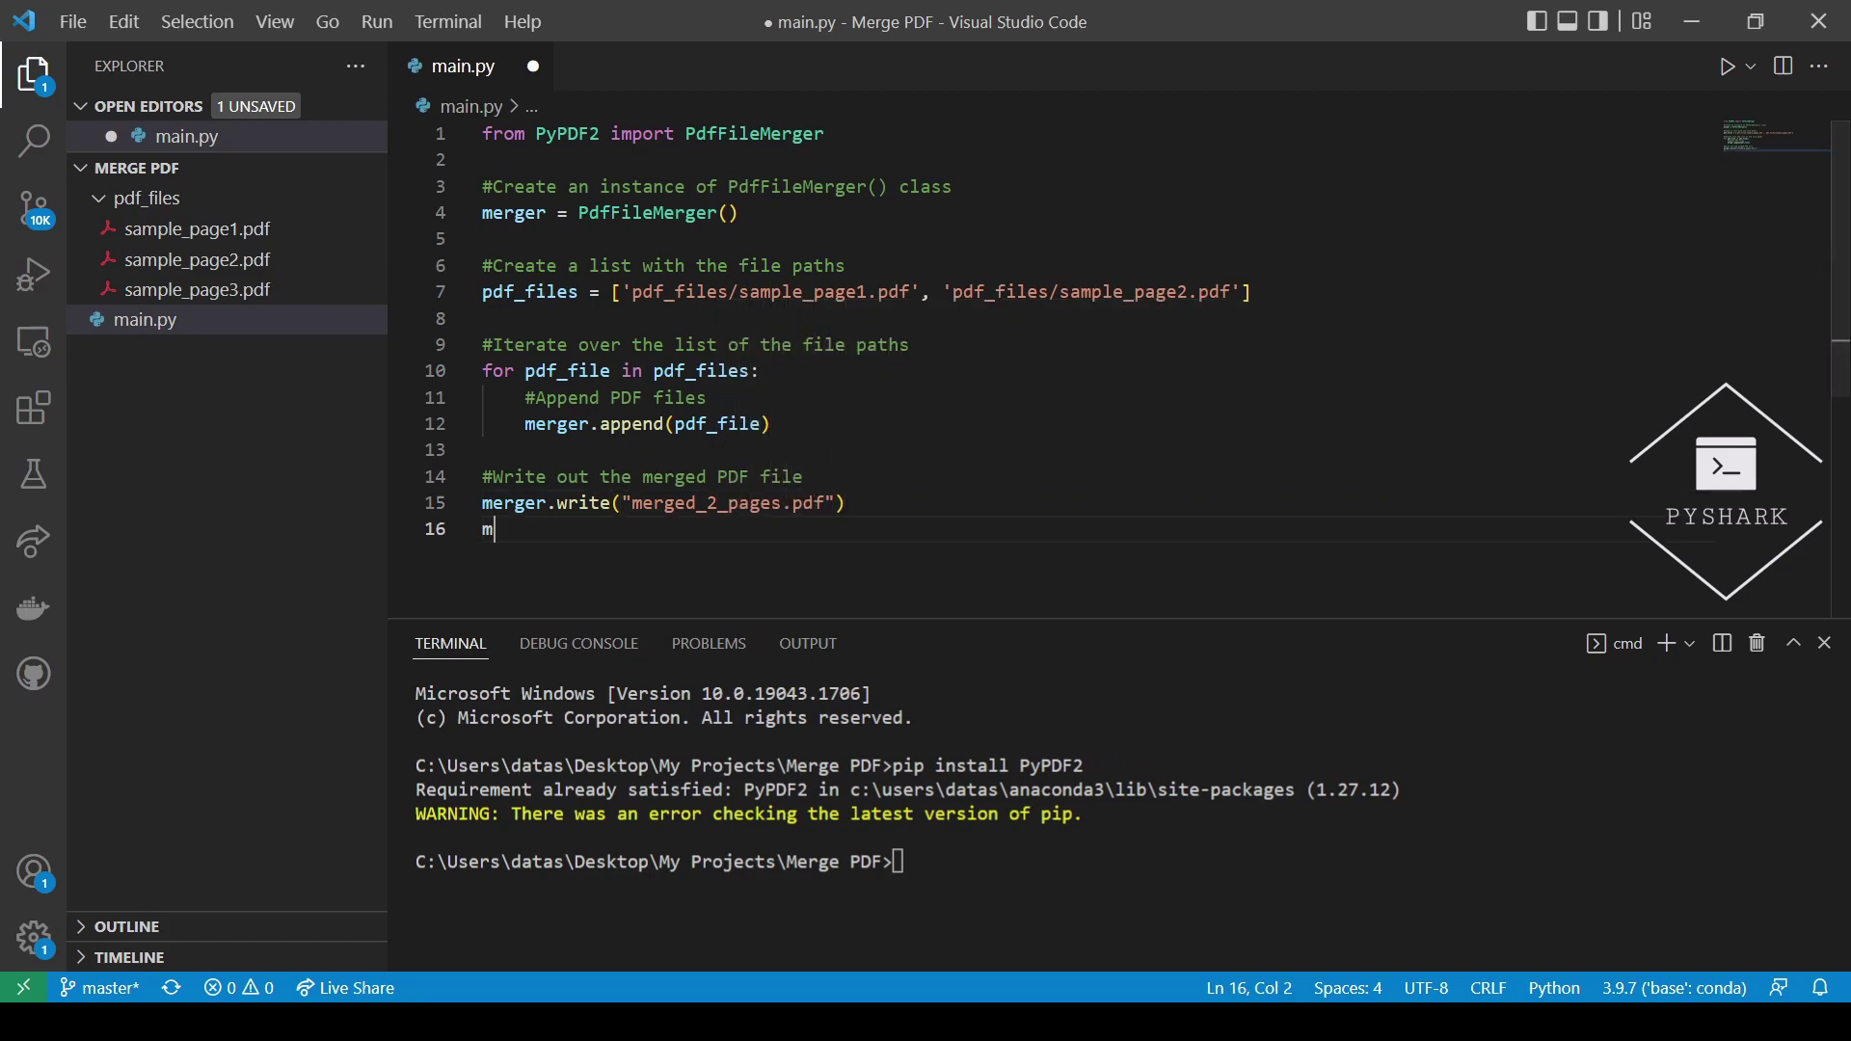
pyautogui.write('merger.clos')
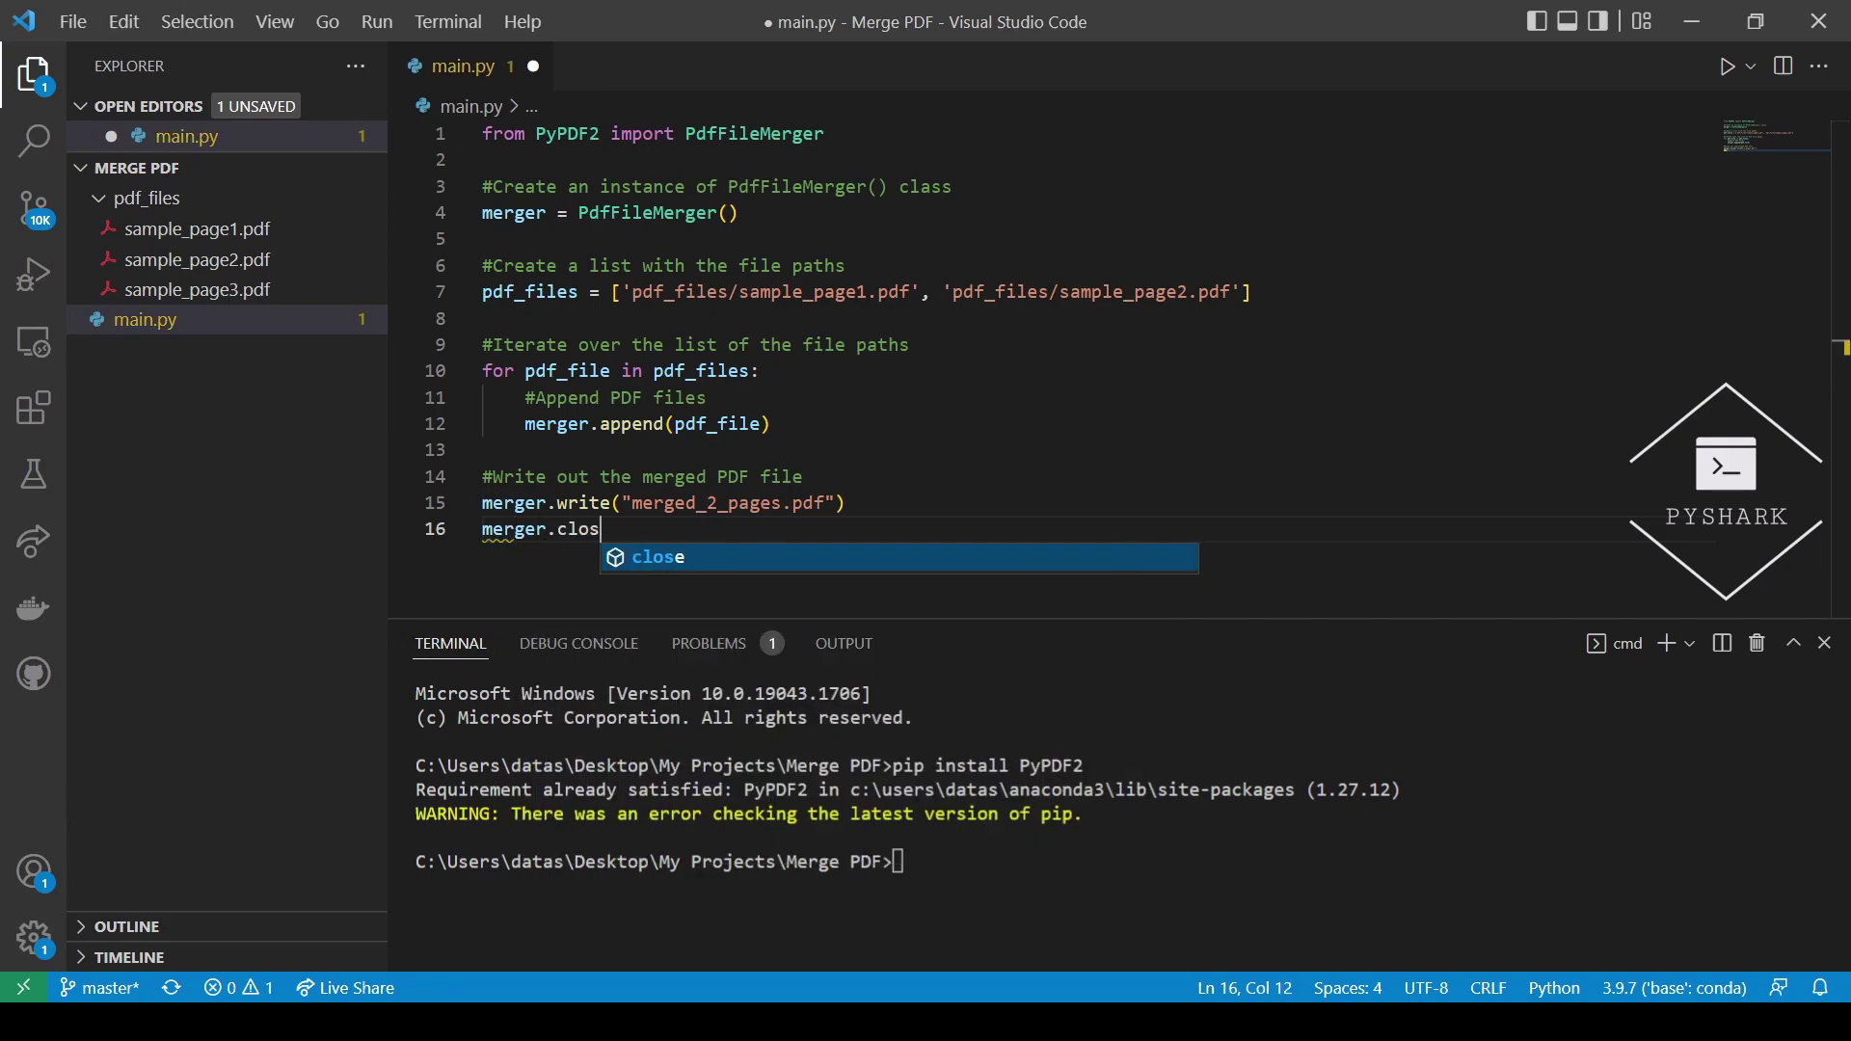
pyautogui.write('e()')
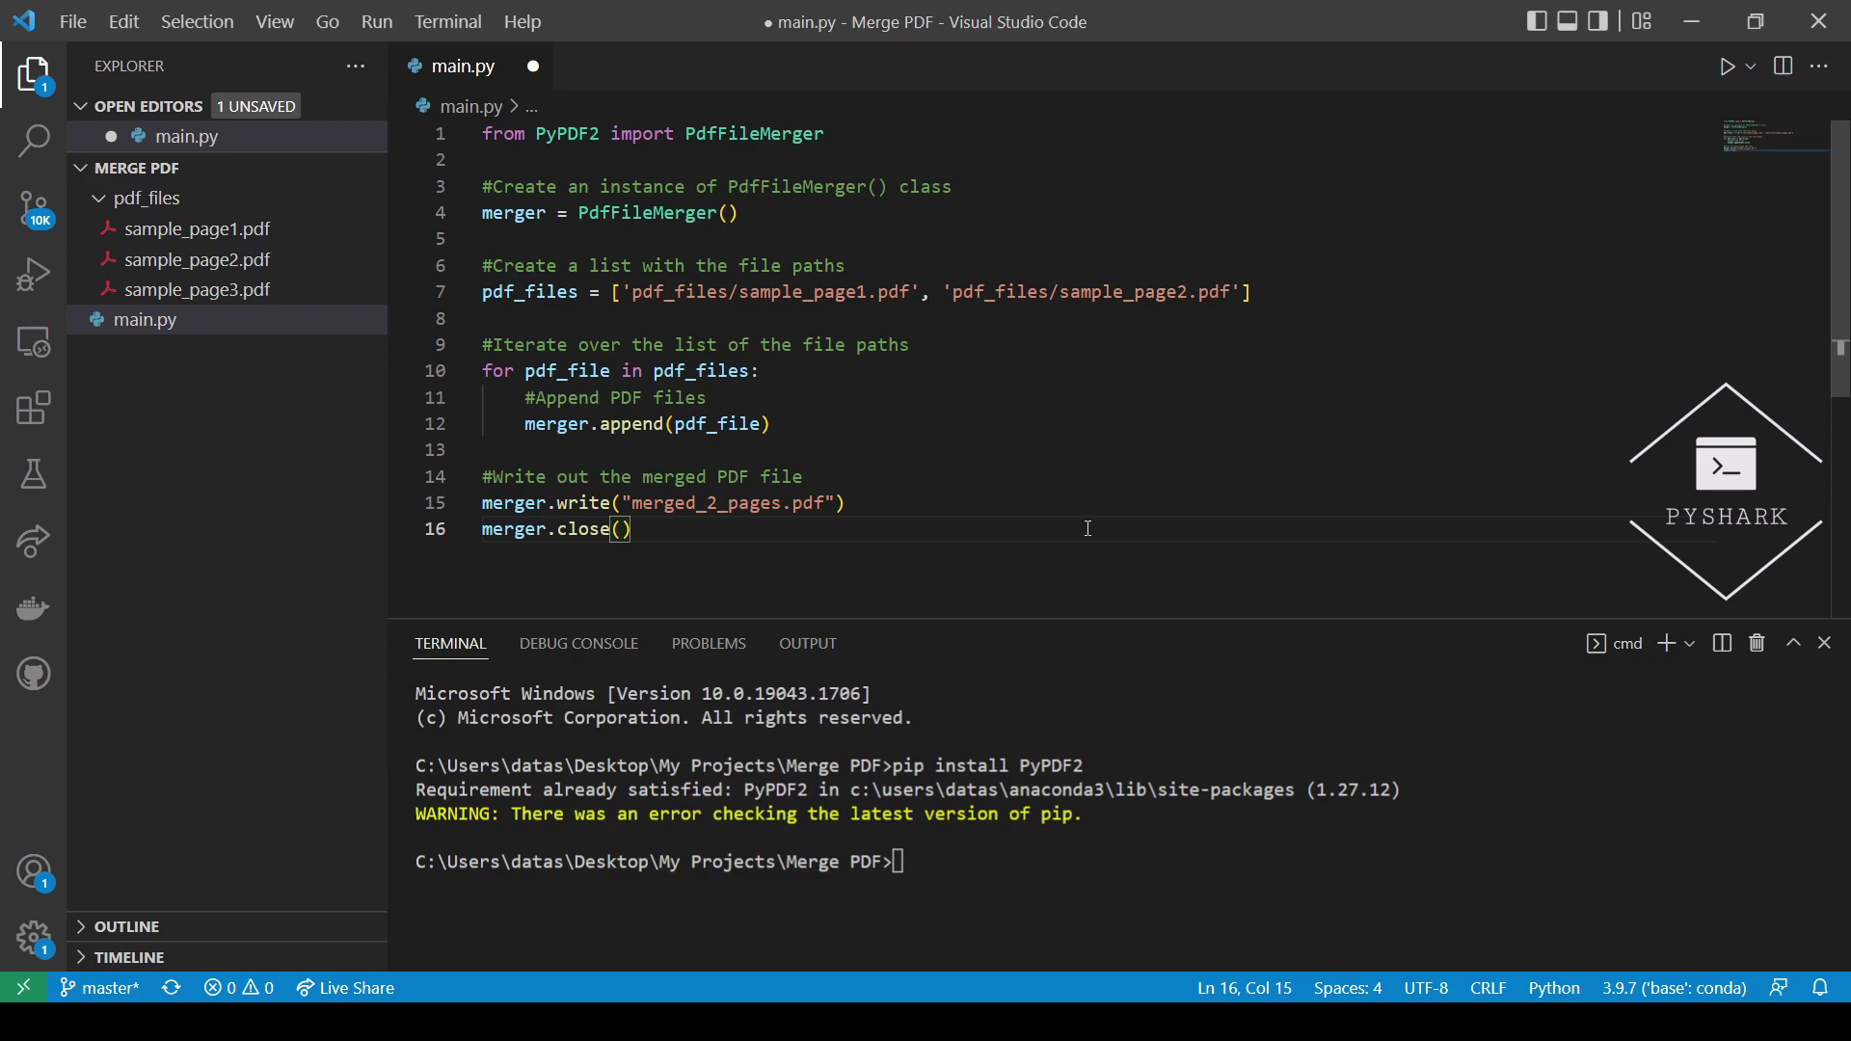
# - Run main.py and open the resulting merged_2_pages.pdf preview
pyautogui.click(1728, 68)
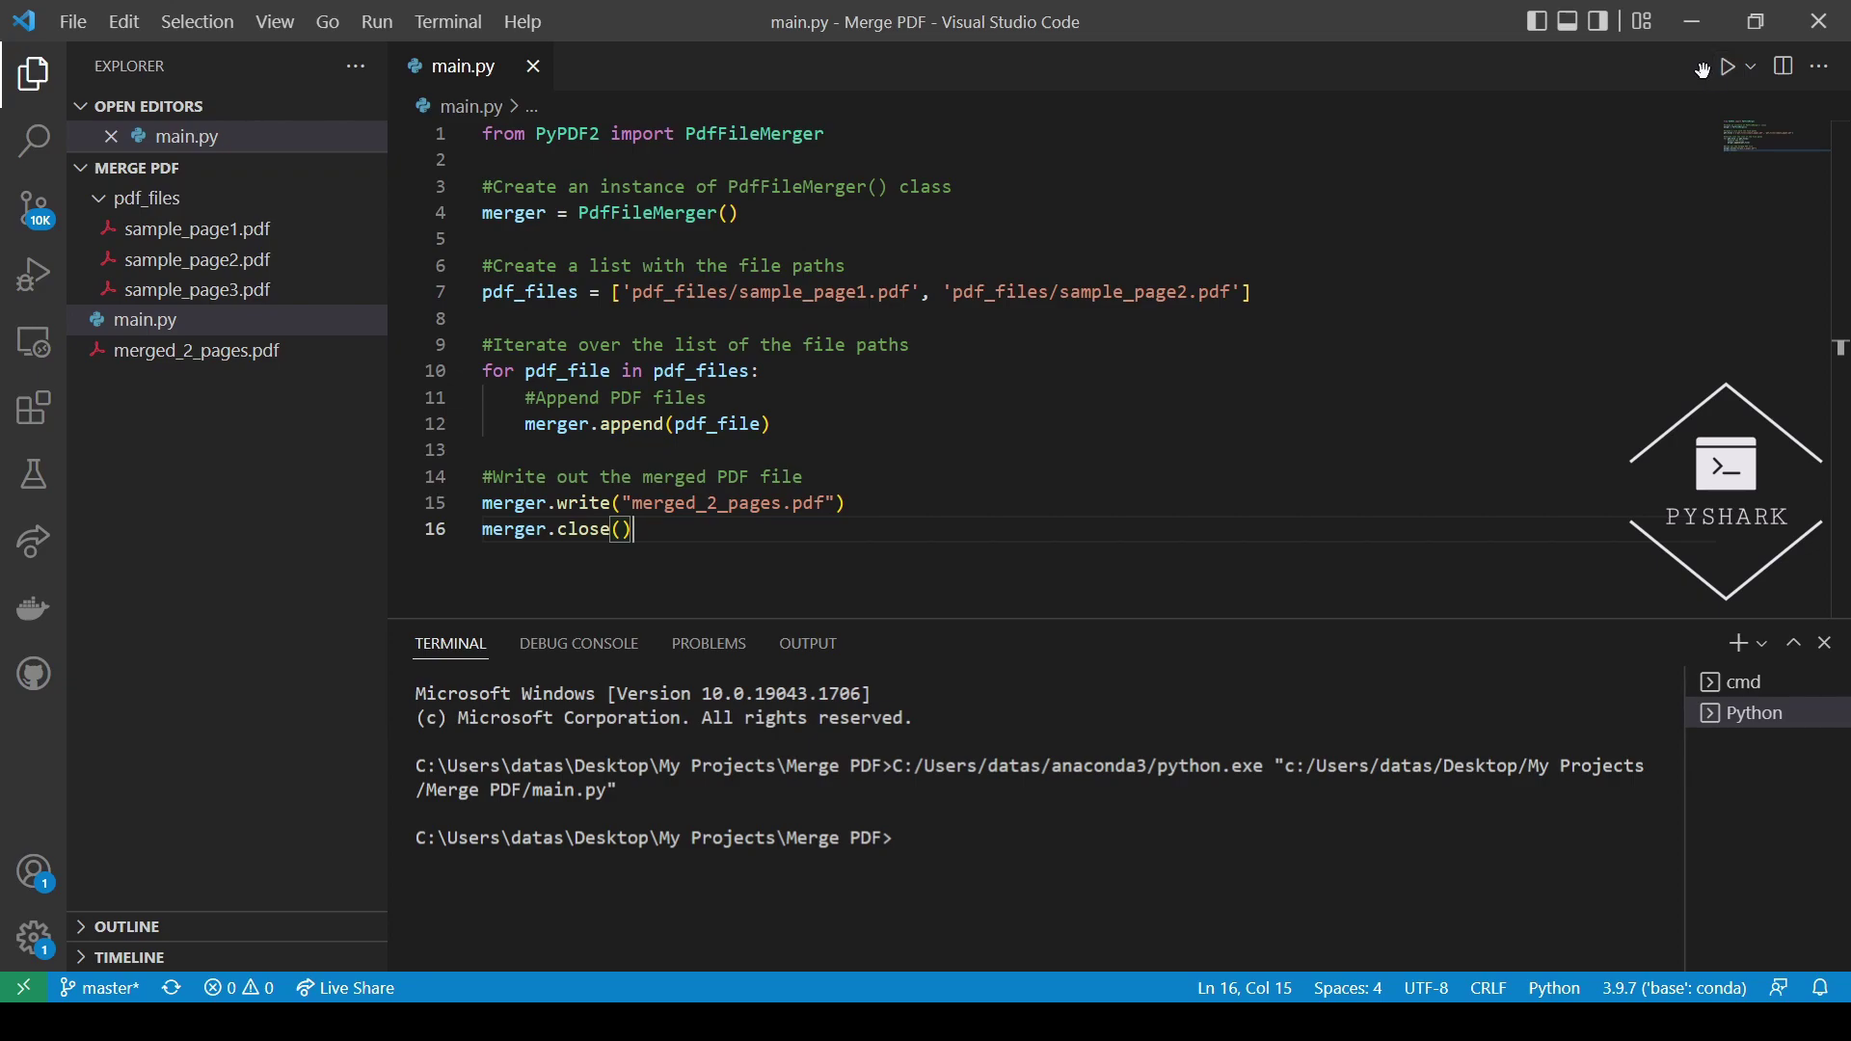
pyautogui.moveTo(262, 375)
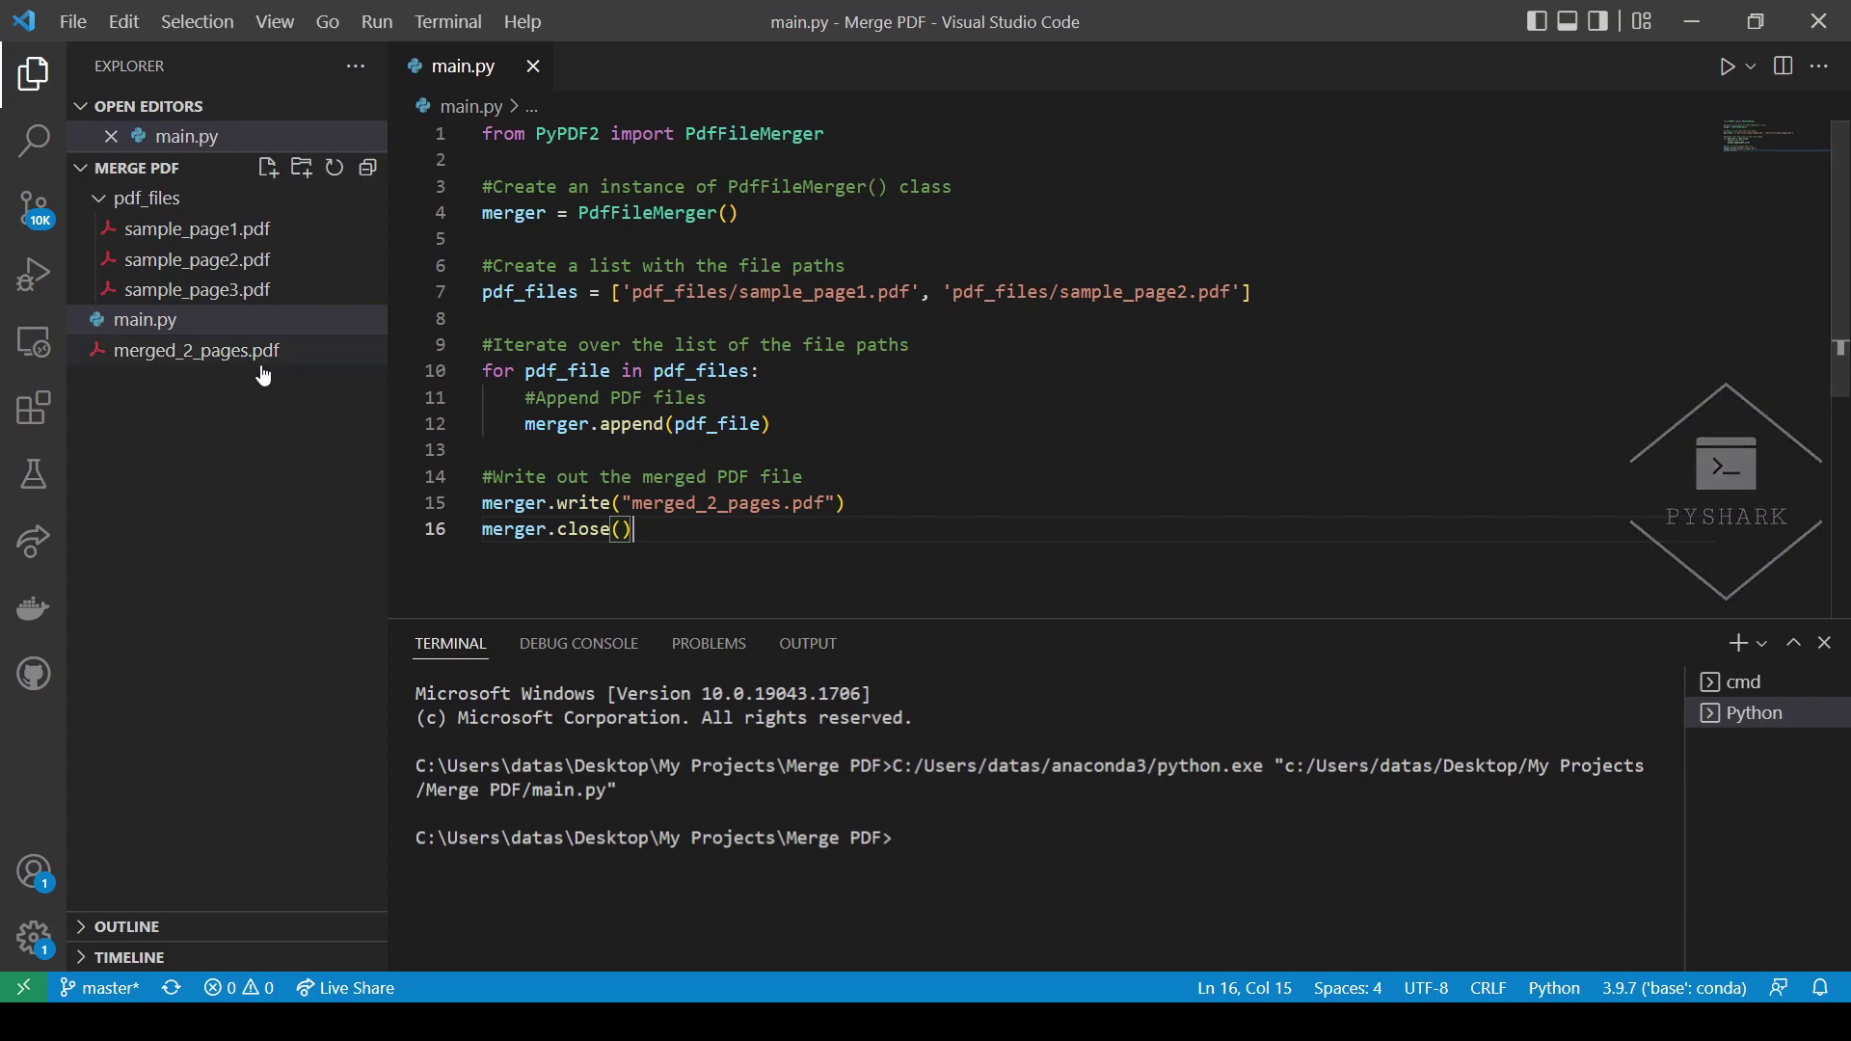
pyautogui.click(247, 353)
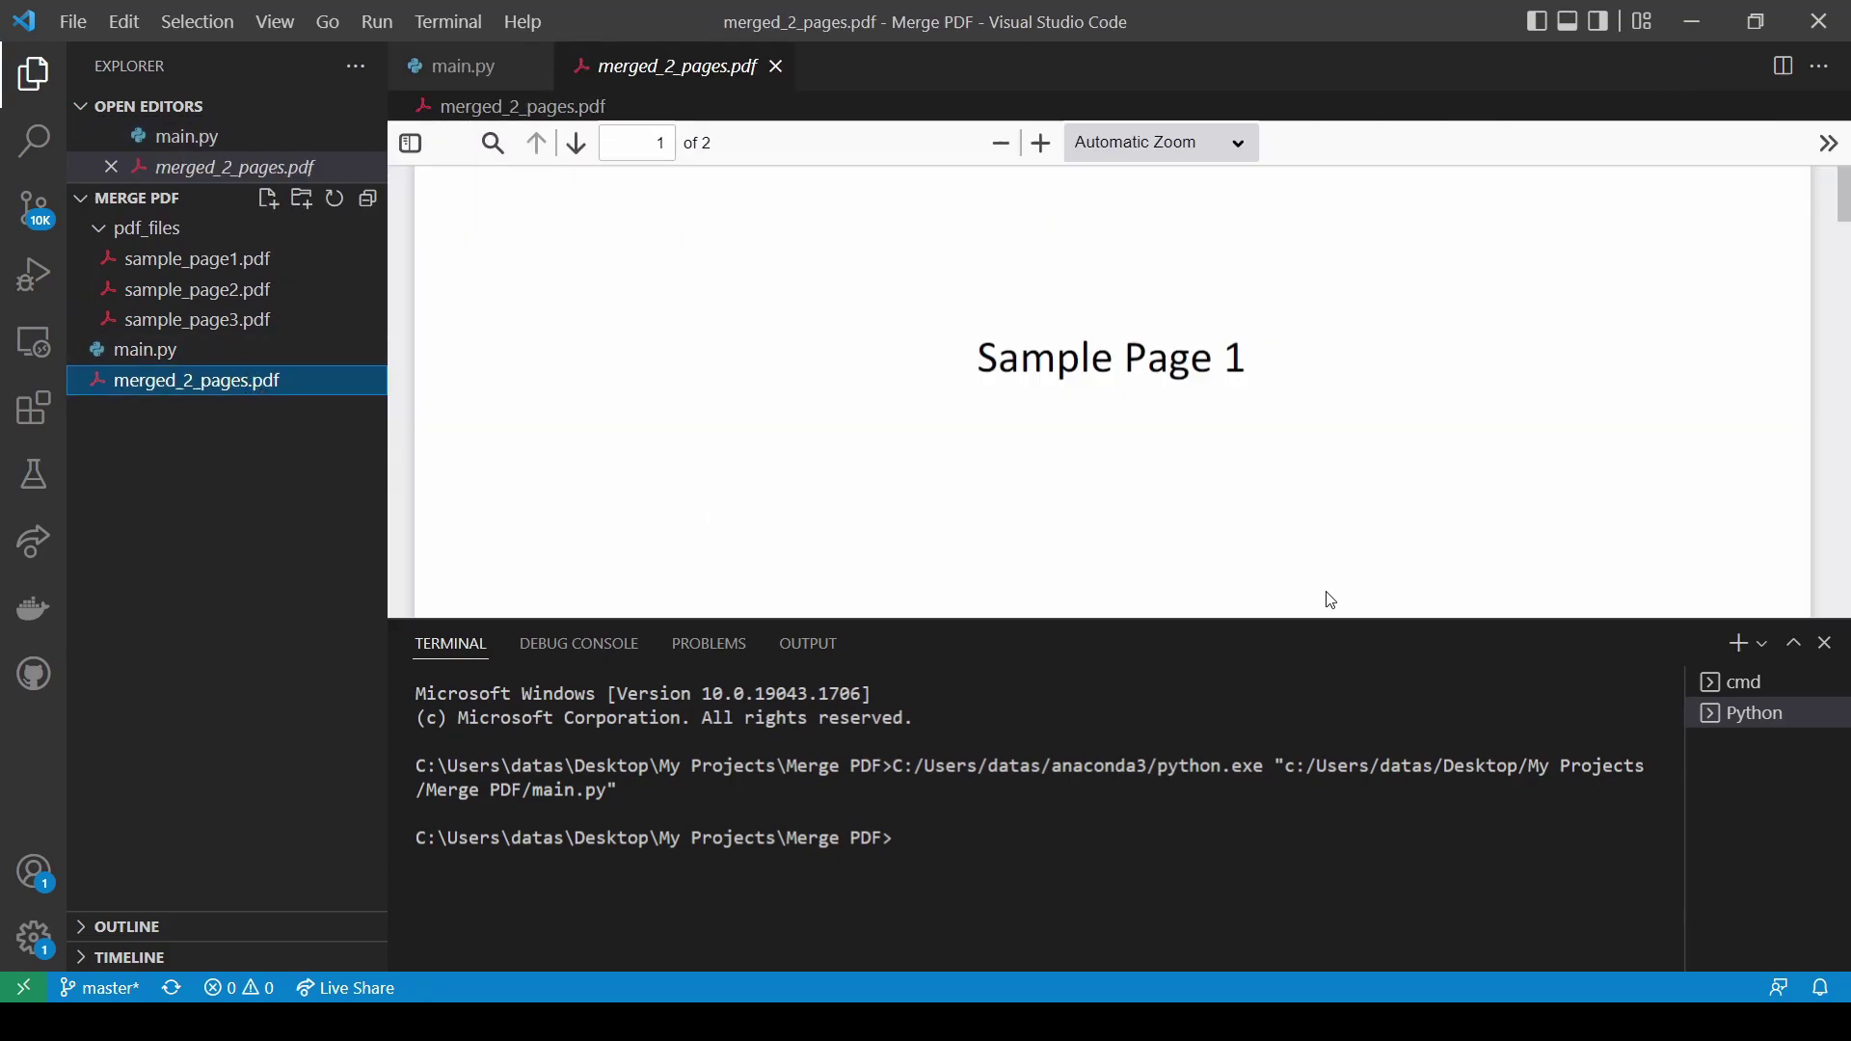
# - Close the terminal panel to give the PDF preview more room
pyautogui.click(1824, 642)
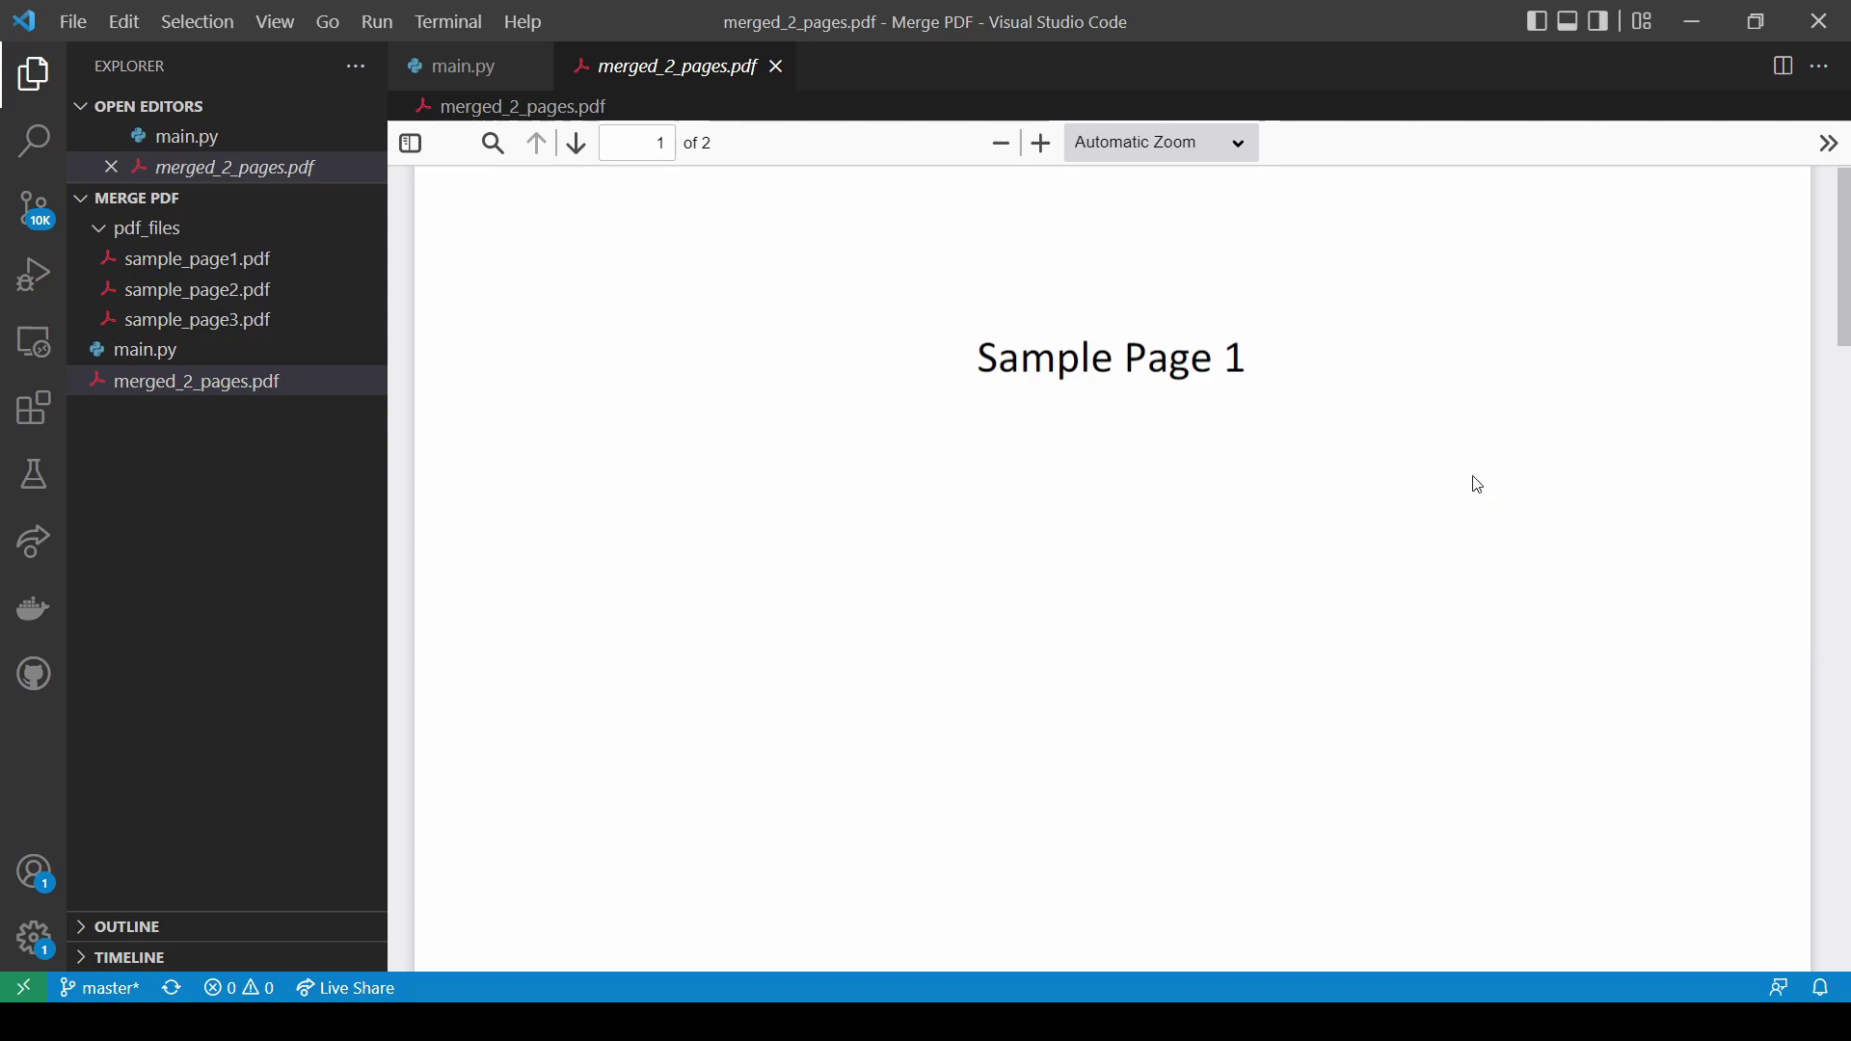
pyautogui.scroll(-2, 1478, 485)
pyautogui.scroll(-2, 1467, 484)
pyautogui.scroll(-2, 1461, 484)
pyautogui.scroll(-3, 1450, 482)
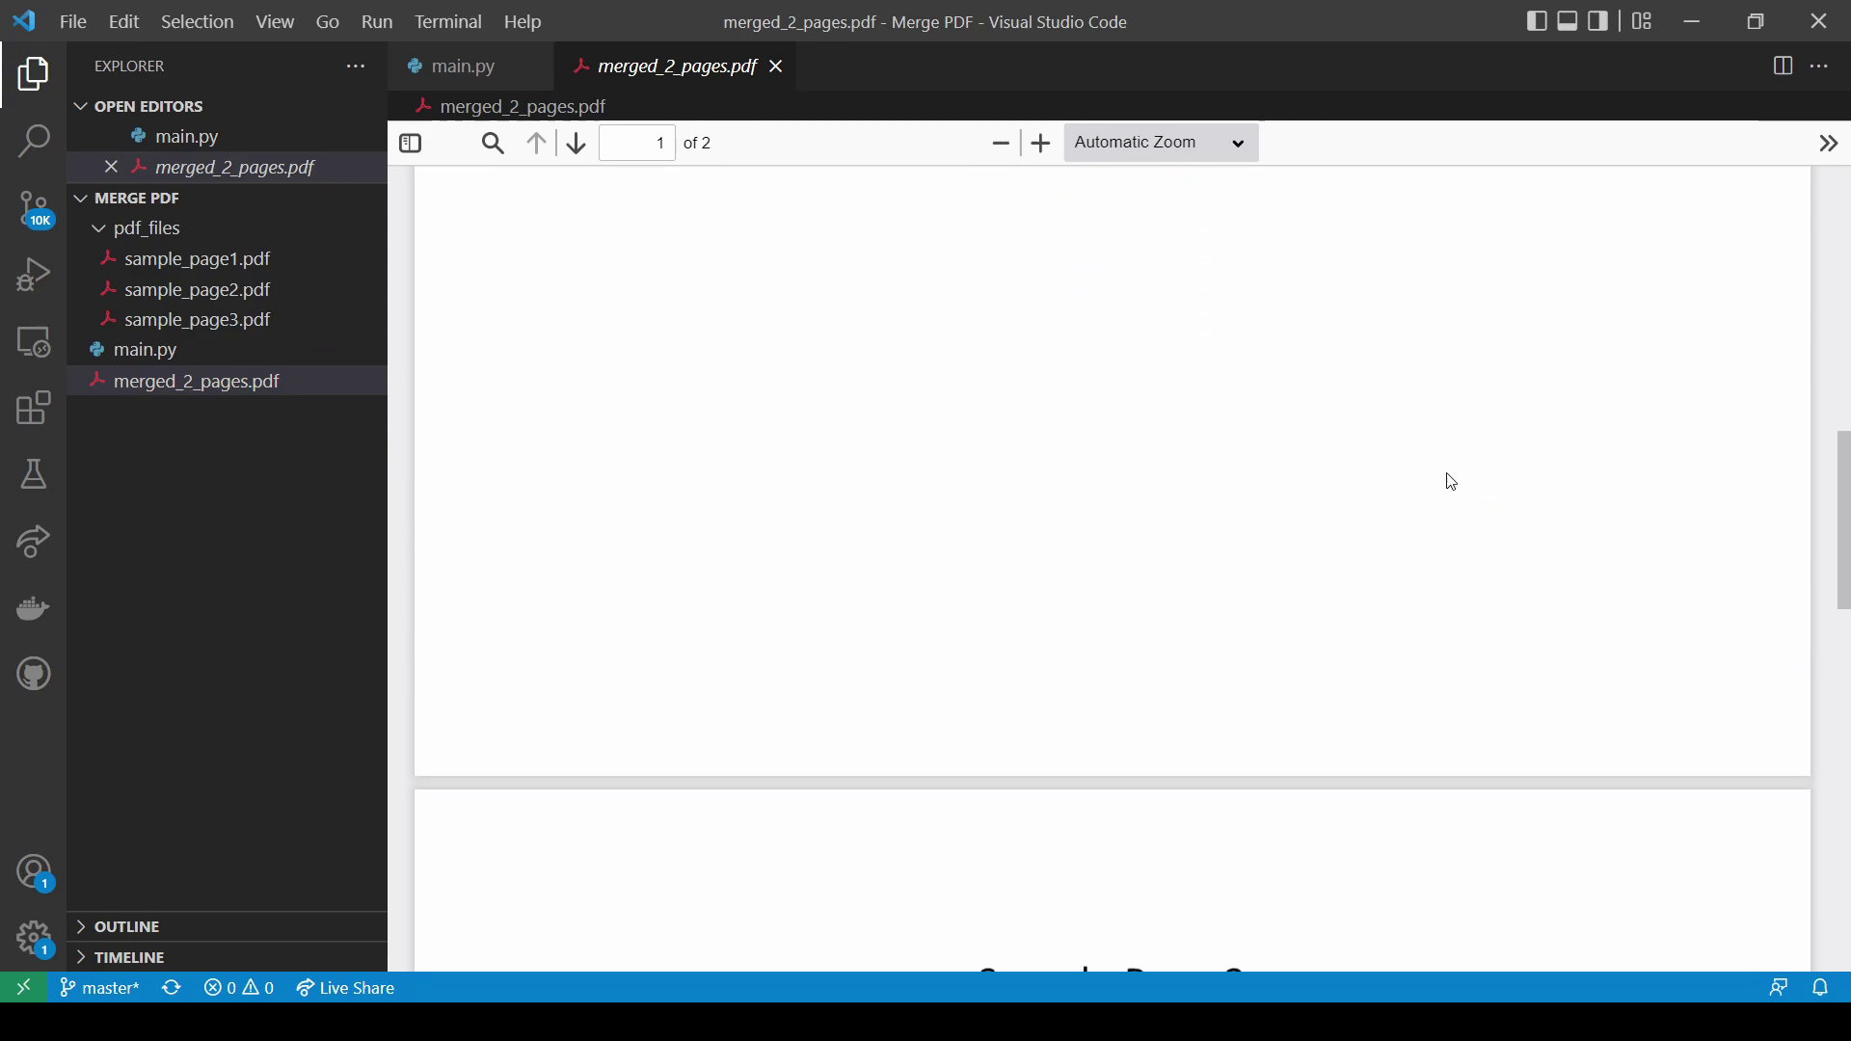
pyautogui.scroll(-3, 1450, 481)
pyautogui.scroll(-3, 1449, 483)
pyautogui.scroll(-2, 1450, 483)
pyautogui.scroll(-2, 1451, 482)
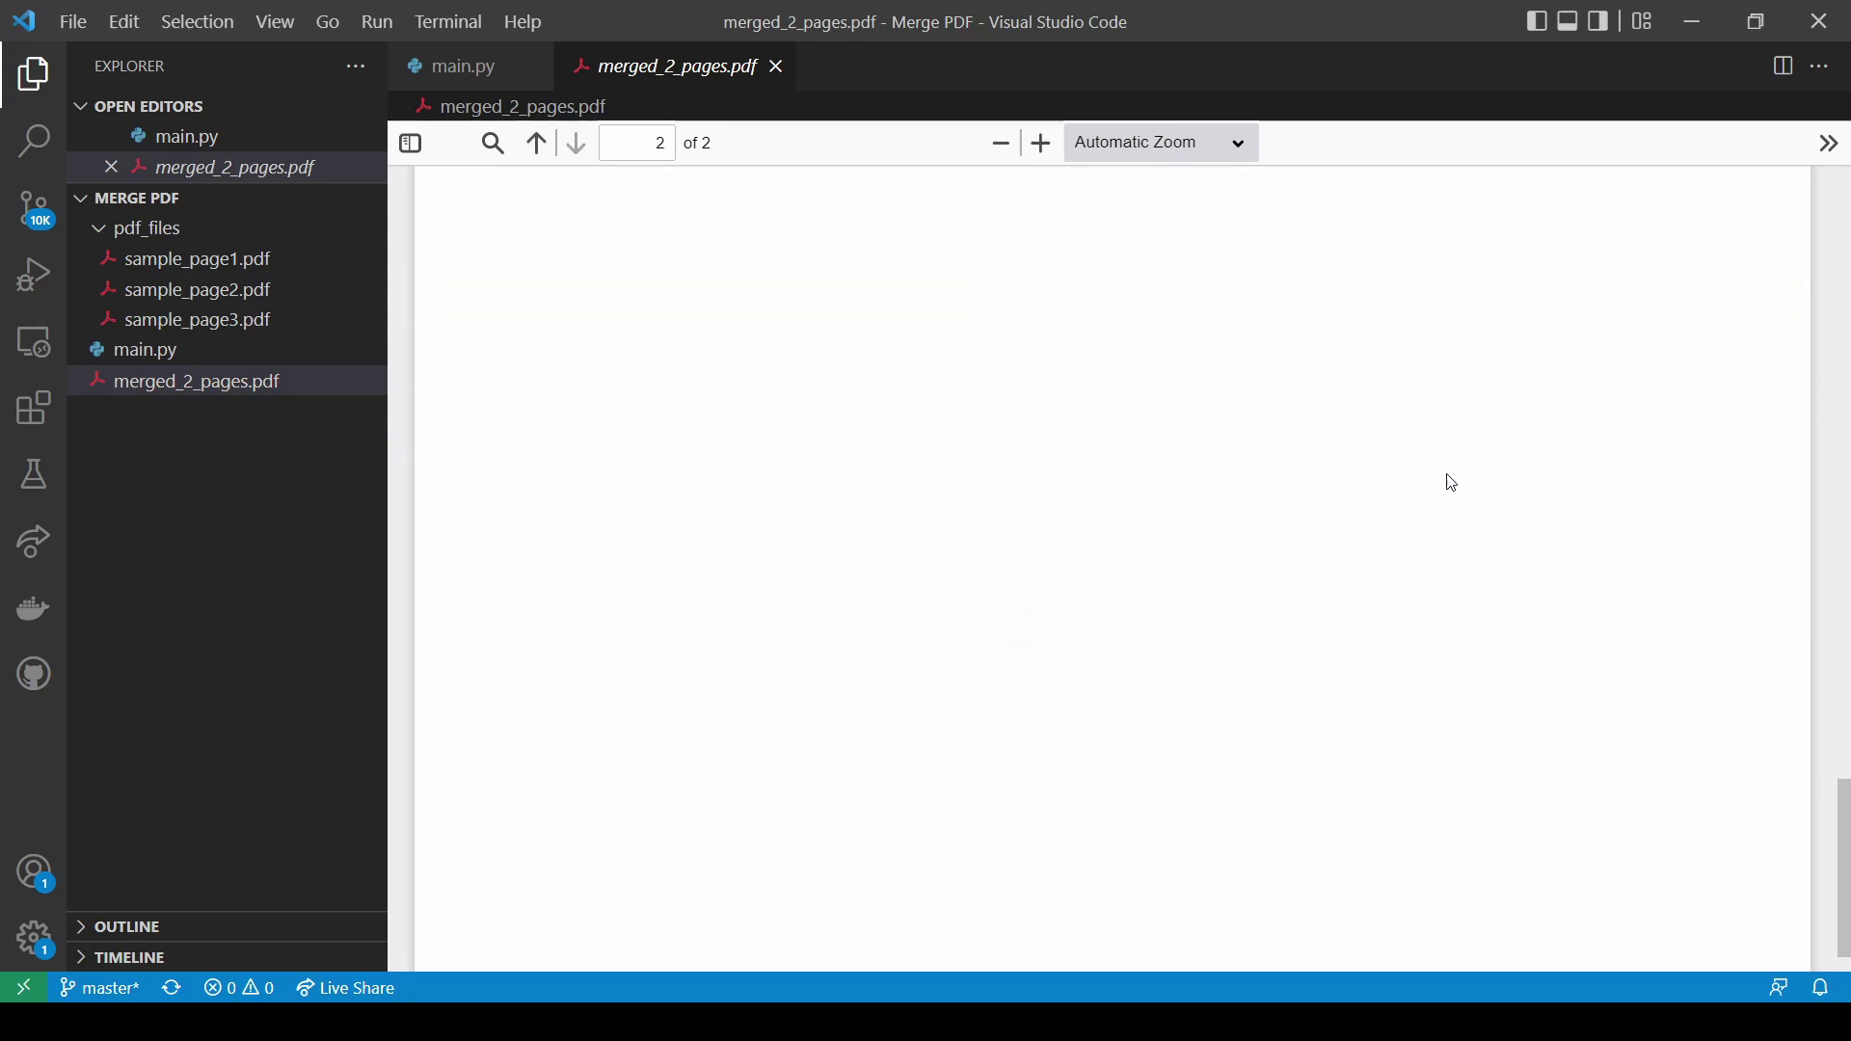
pyautogui.scroll(-1, 1450, 482)
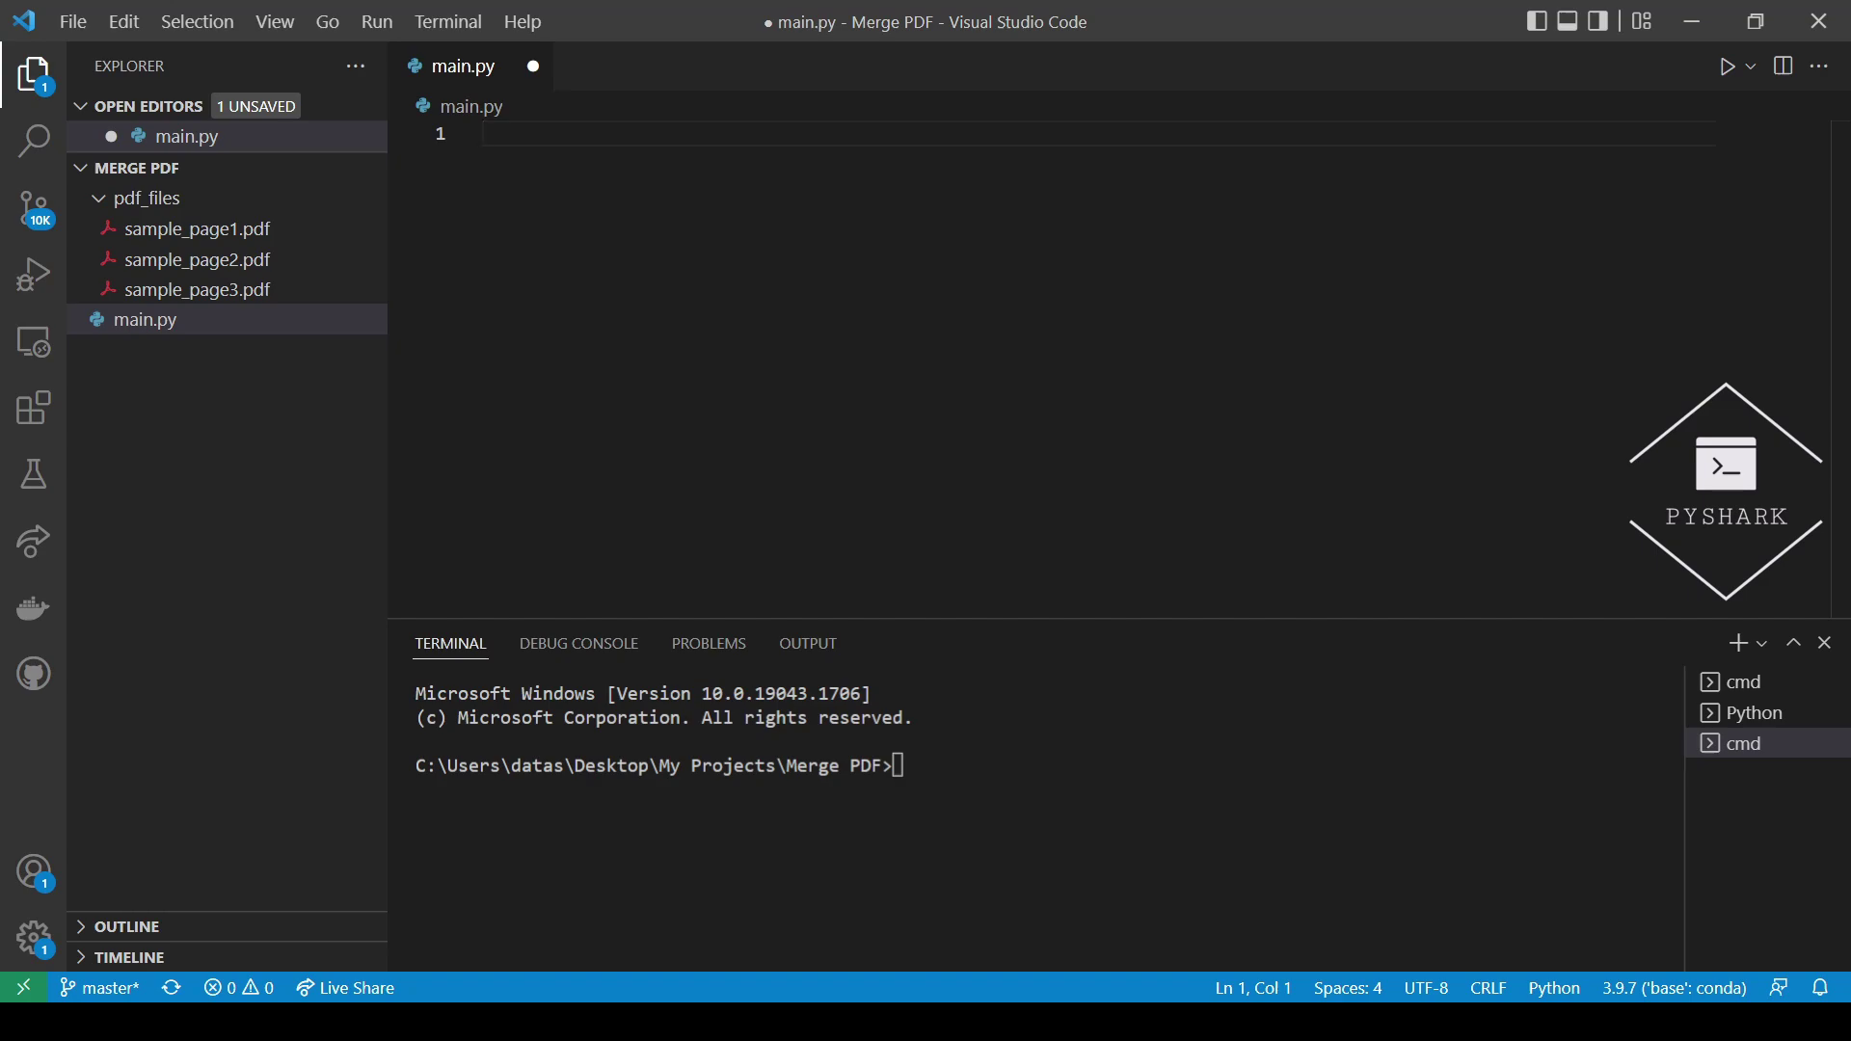
pyautogui.write('from ')
pyautogui.write('PyPD')
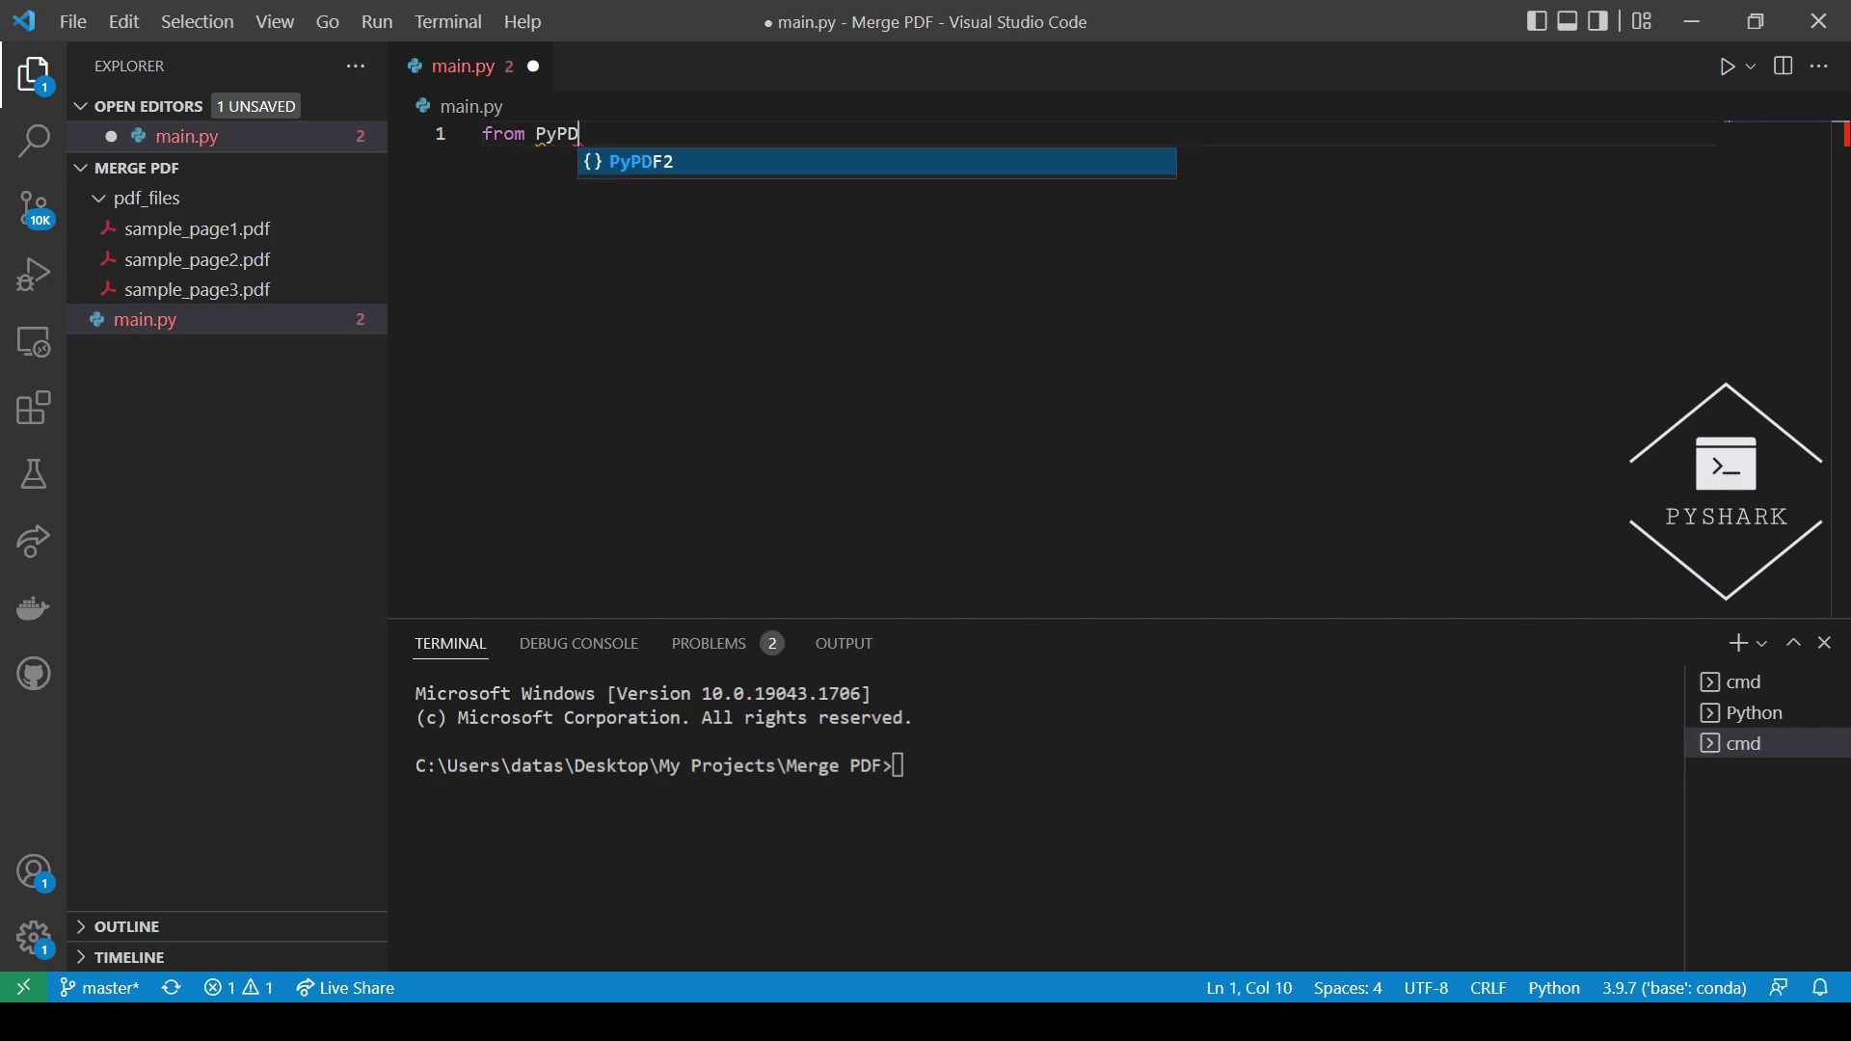
pyautogui.write('F2 import ')
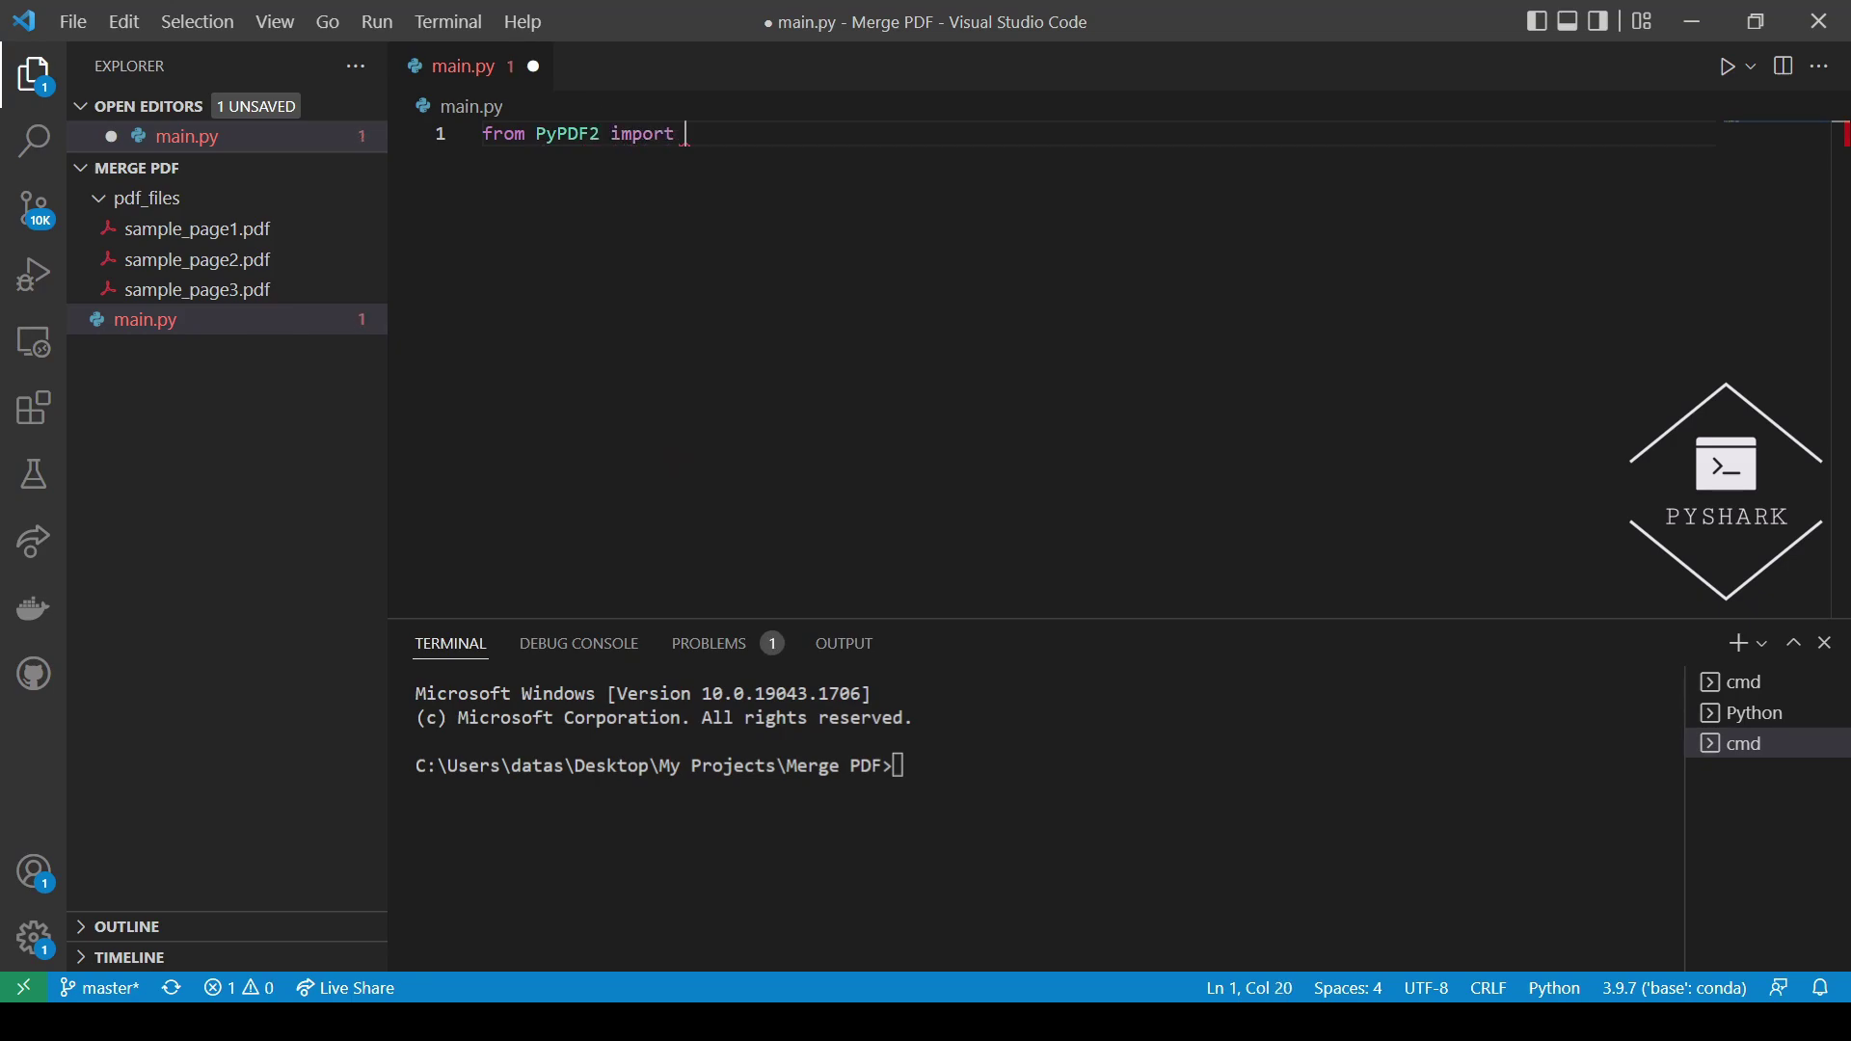
pyautogui.write('Pdf')
# - Re-add the PdfFileMerger and os imports and a commented merger = PdfFileMerger() line
pyautogui.press('Return')
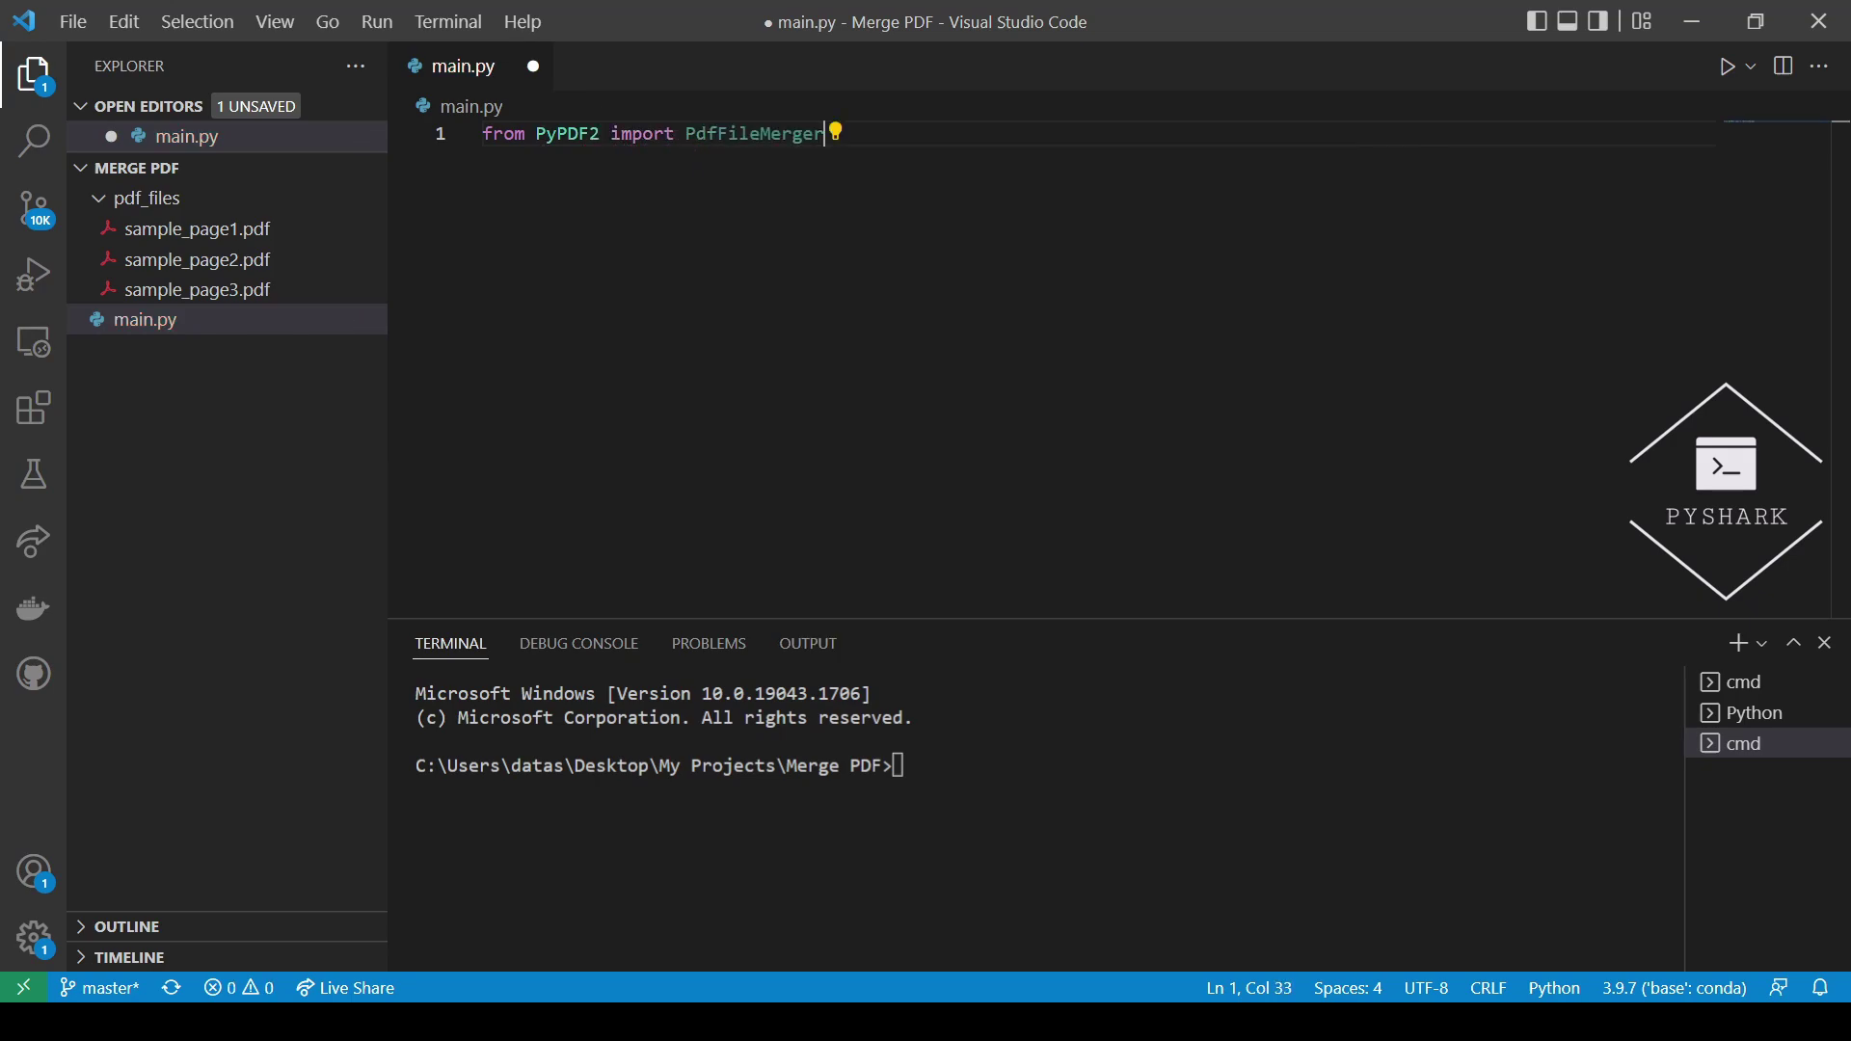
pyautogui.press('Return')
pyautogui.write('i')
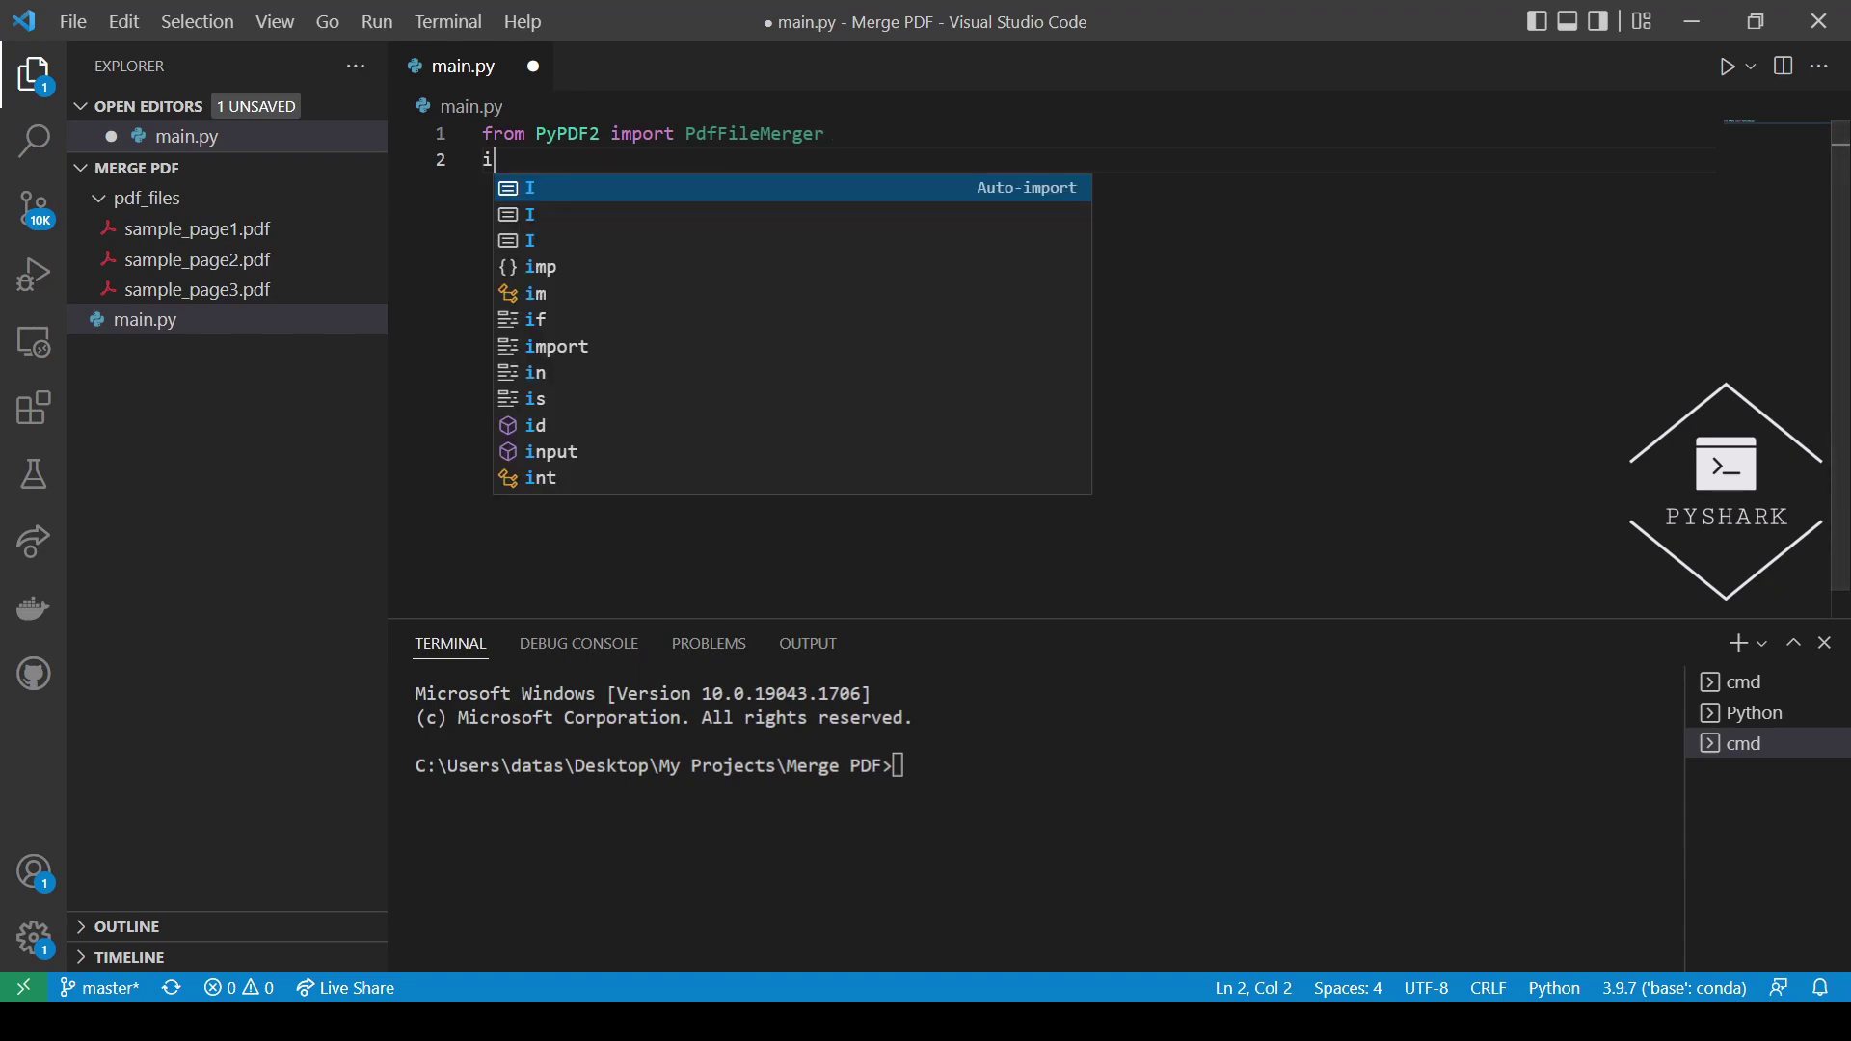
pyautogui.write('mport os')
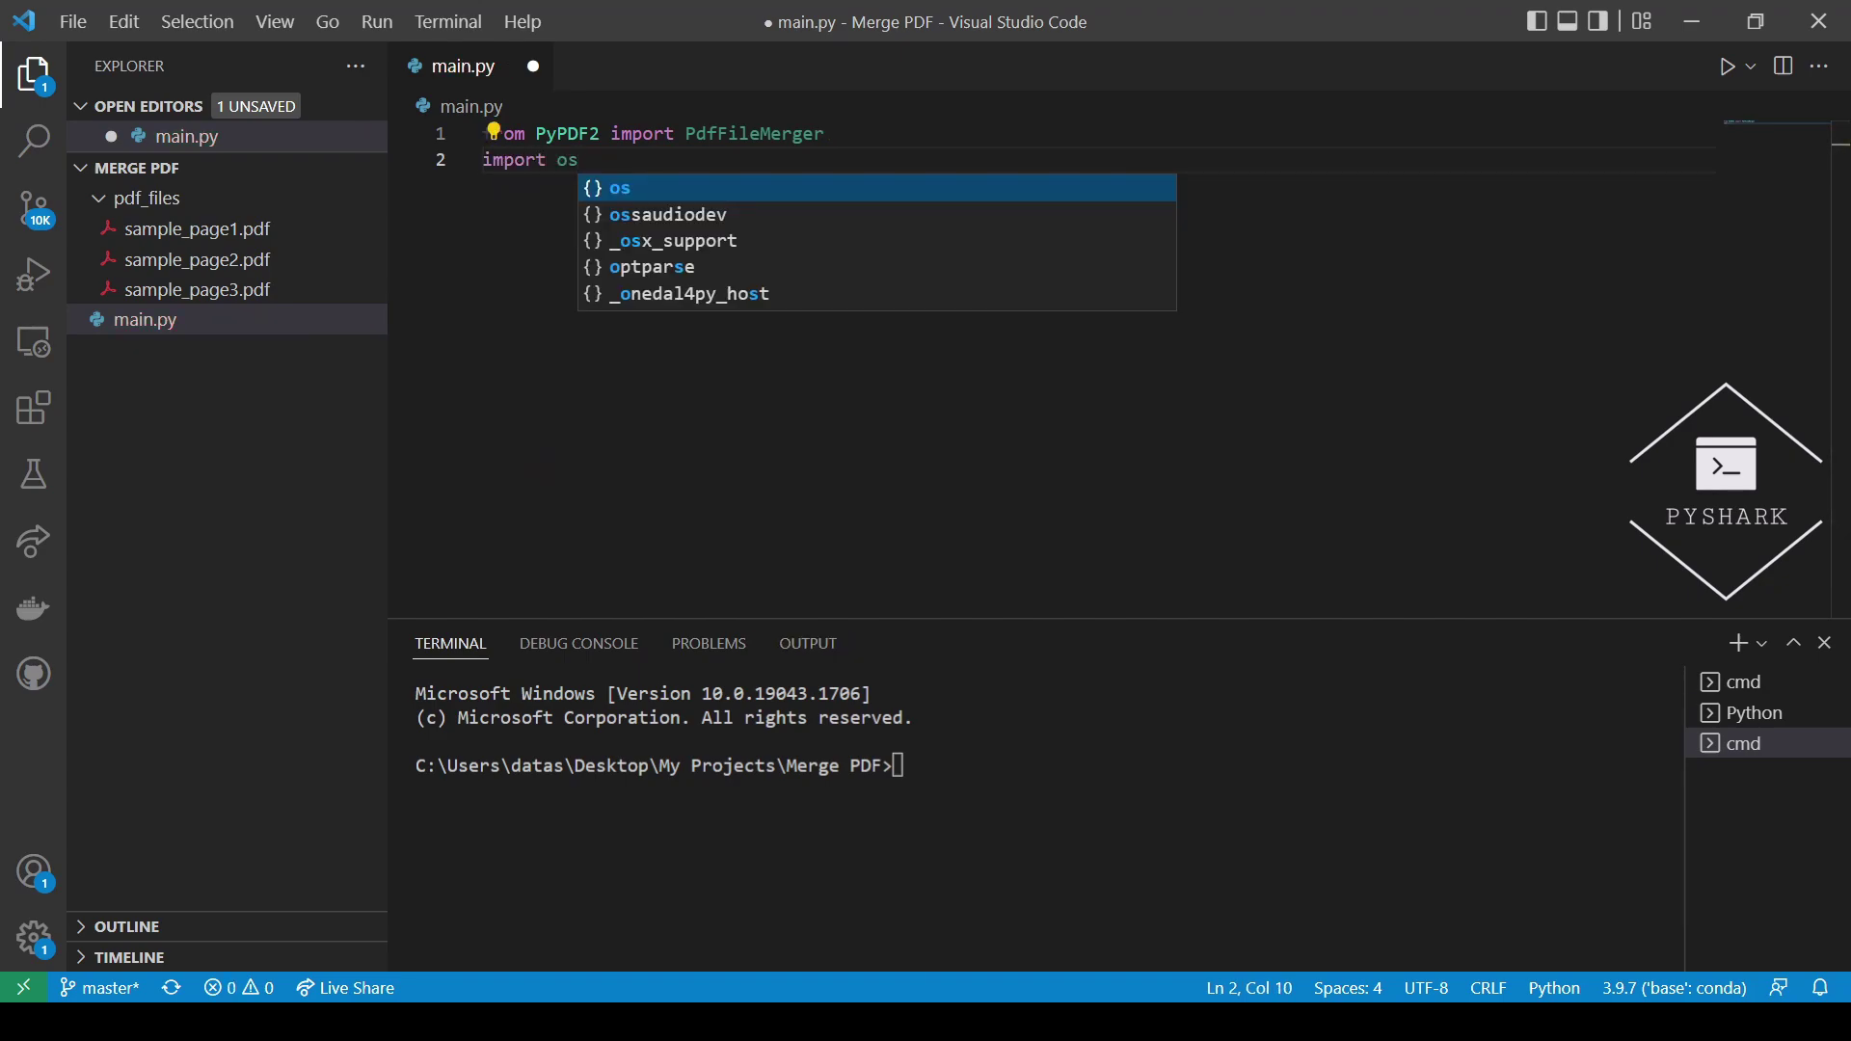
pyautogui.press('Return')
pyautogui.press('Return')
pyautogui.press('Return')
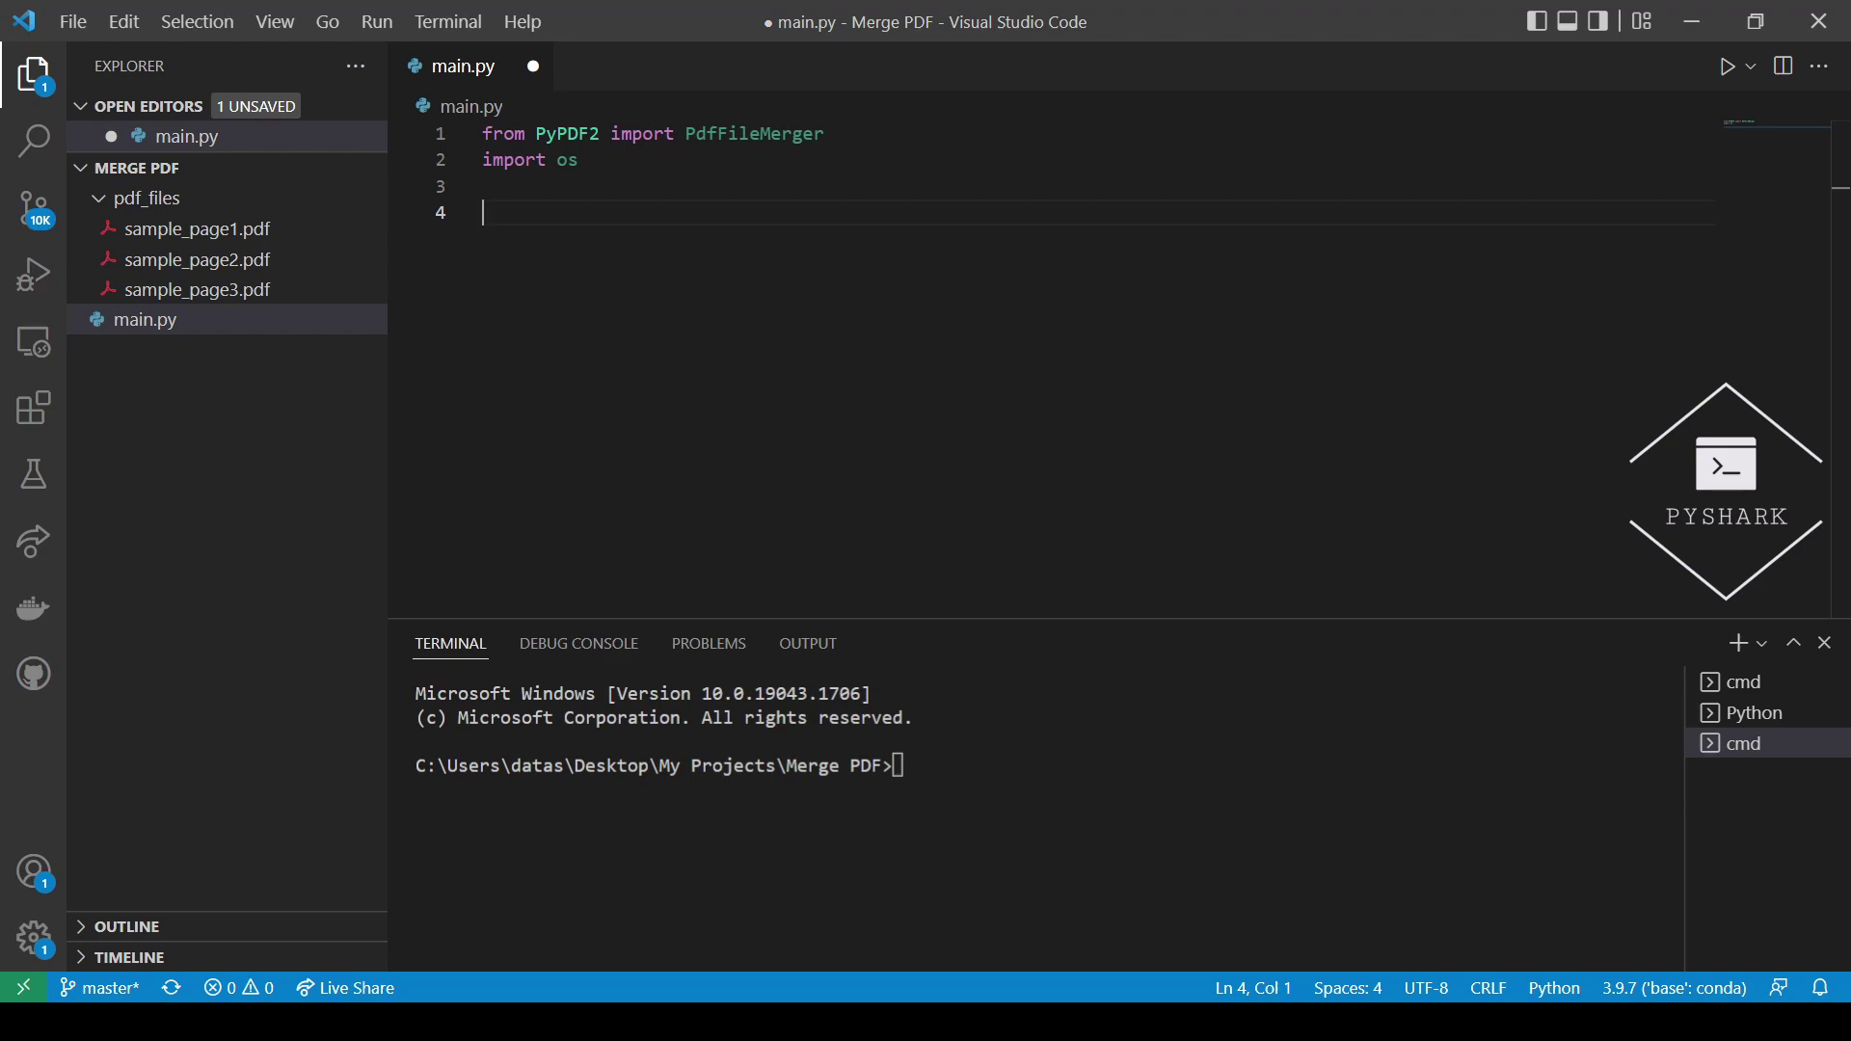
pyautogui.write('#')
pyautogui.write('Create an ')
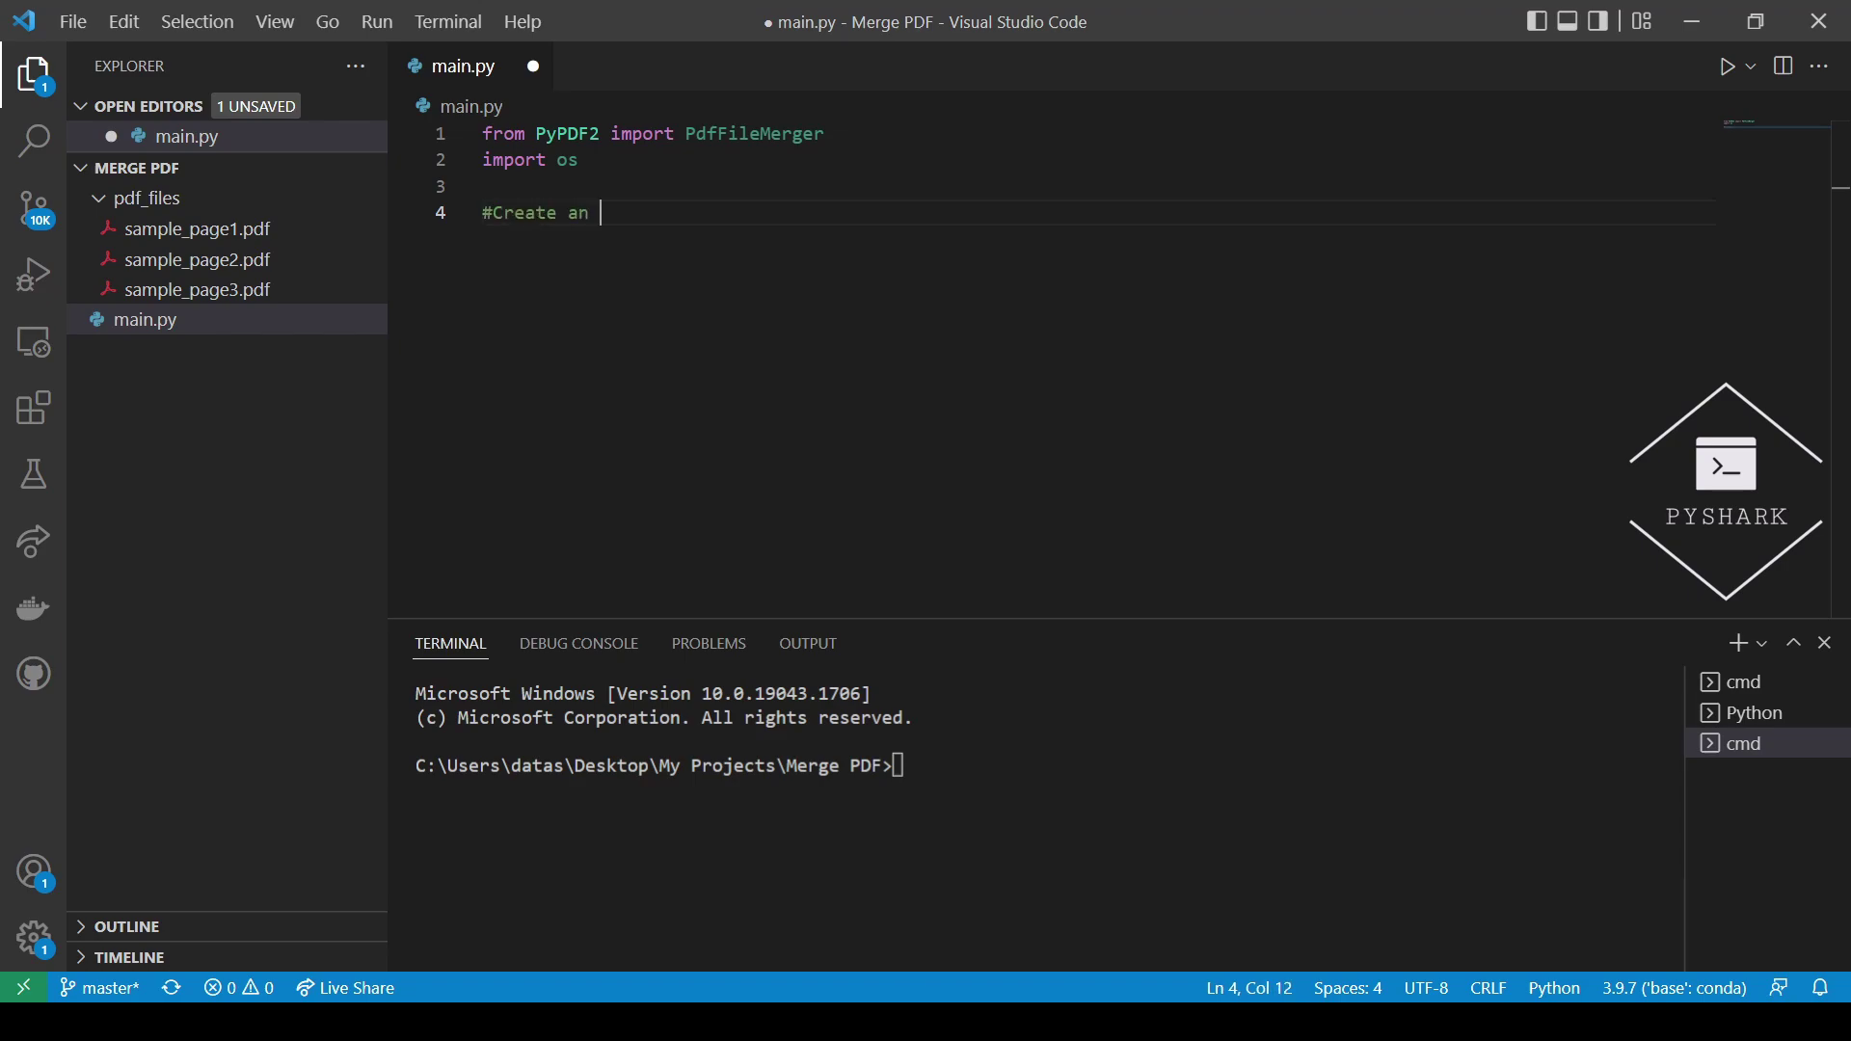
pyautogui.write('instance of P')
pyautogui.write('dfFil')
pyautogui.write('eMerge')
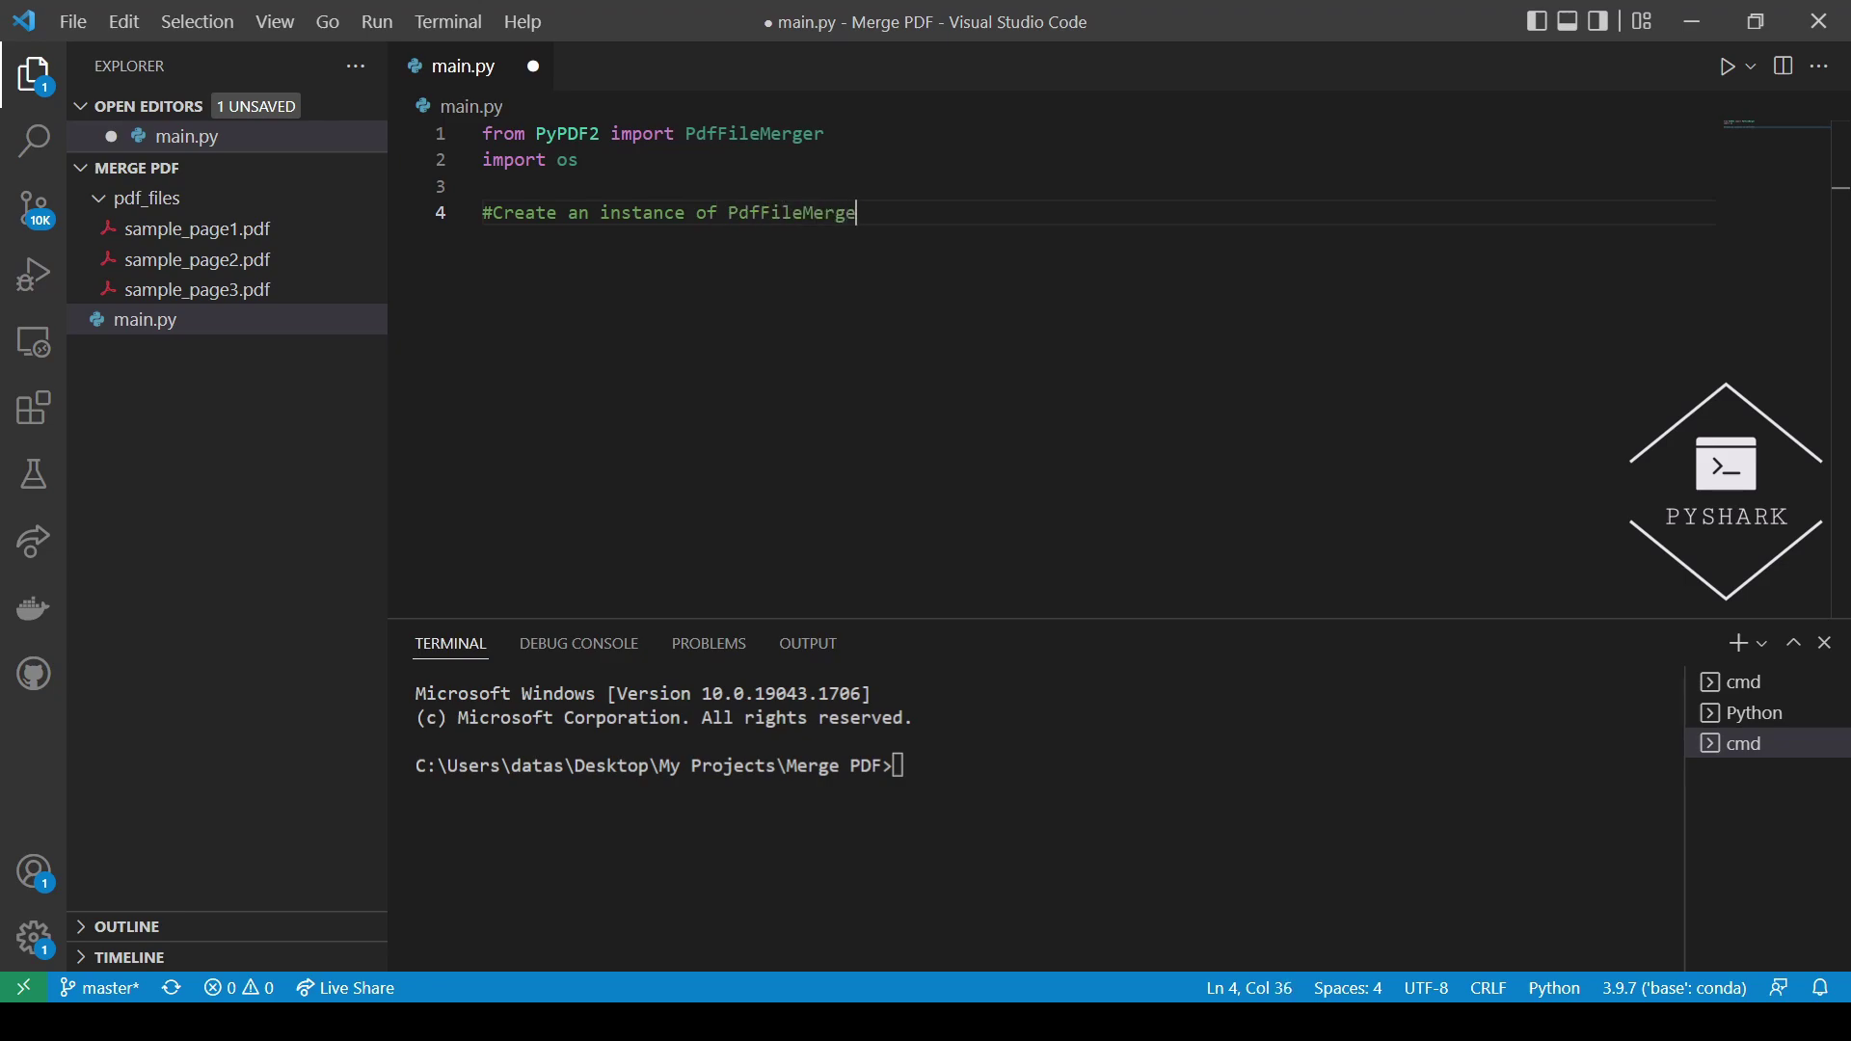
pyautogui.write('r()')
pyautogui.write(' class')
pyautogui.press('Return')
pyautogui.write('merger ')
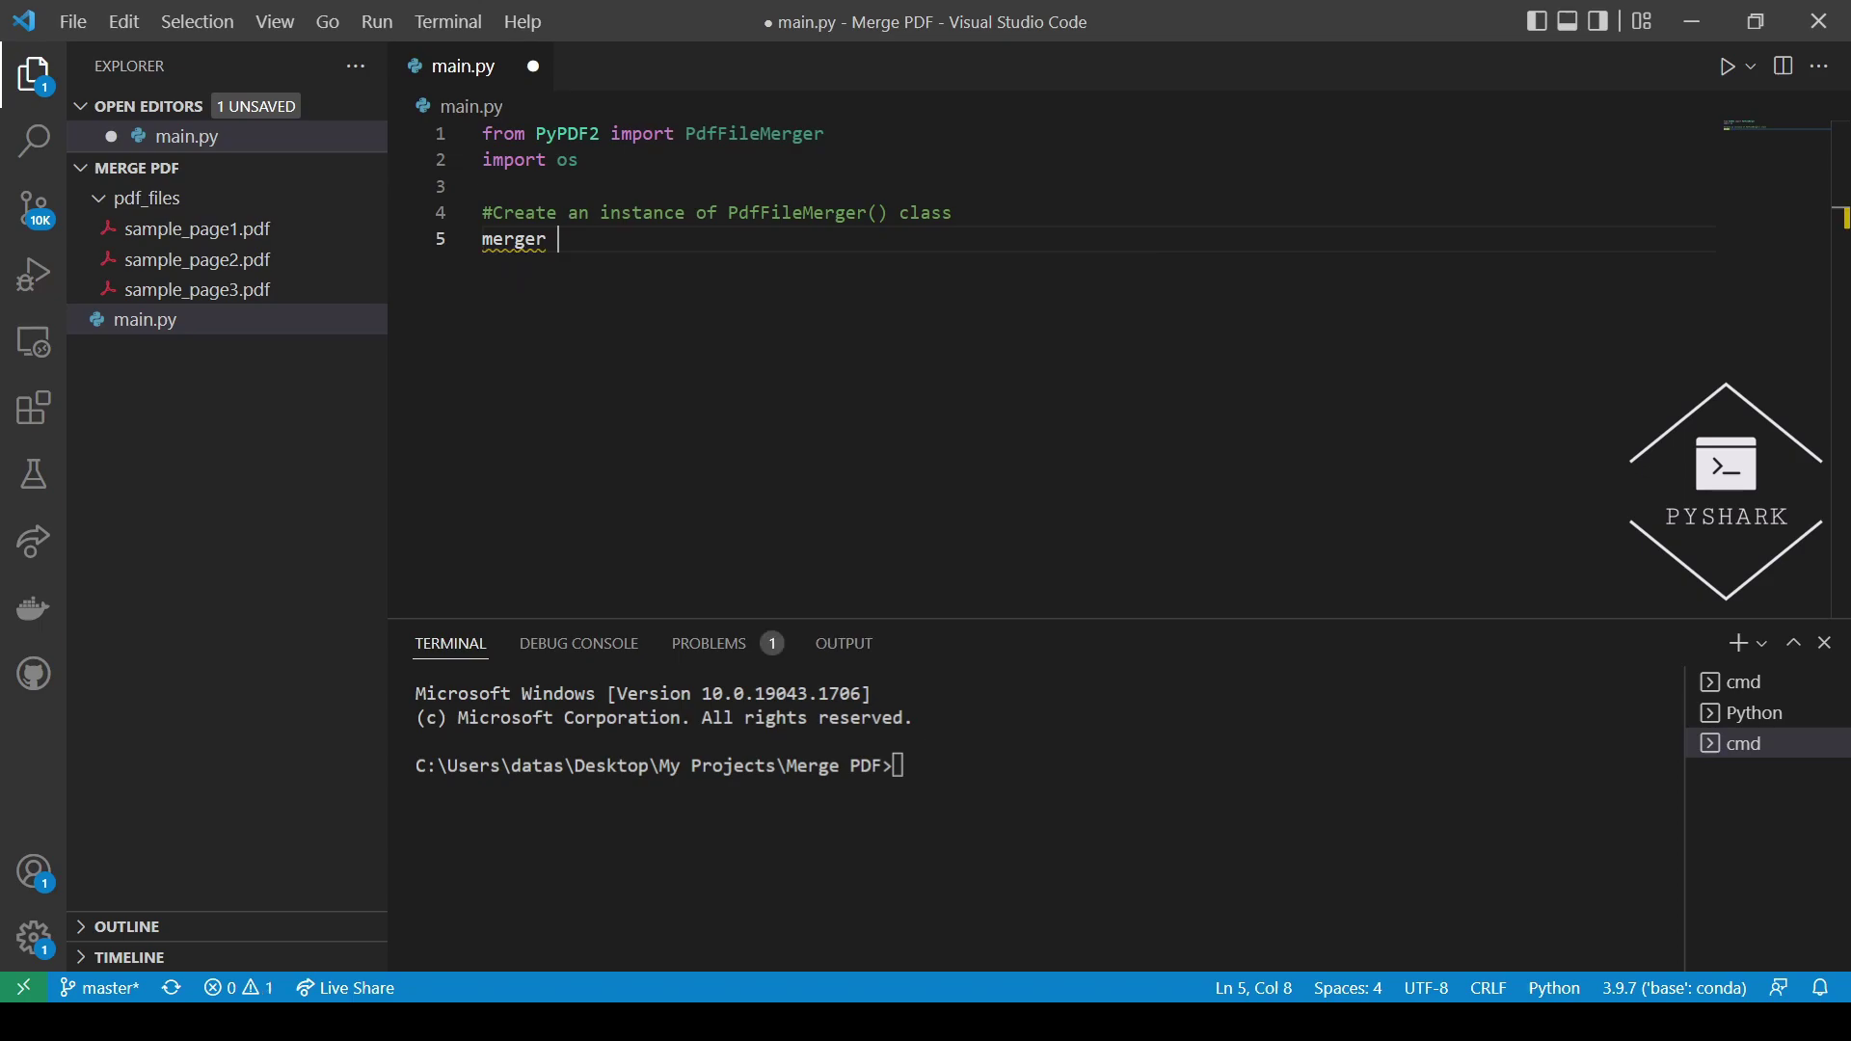
pyautogui.write('= PdfF')
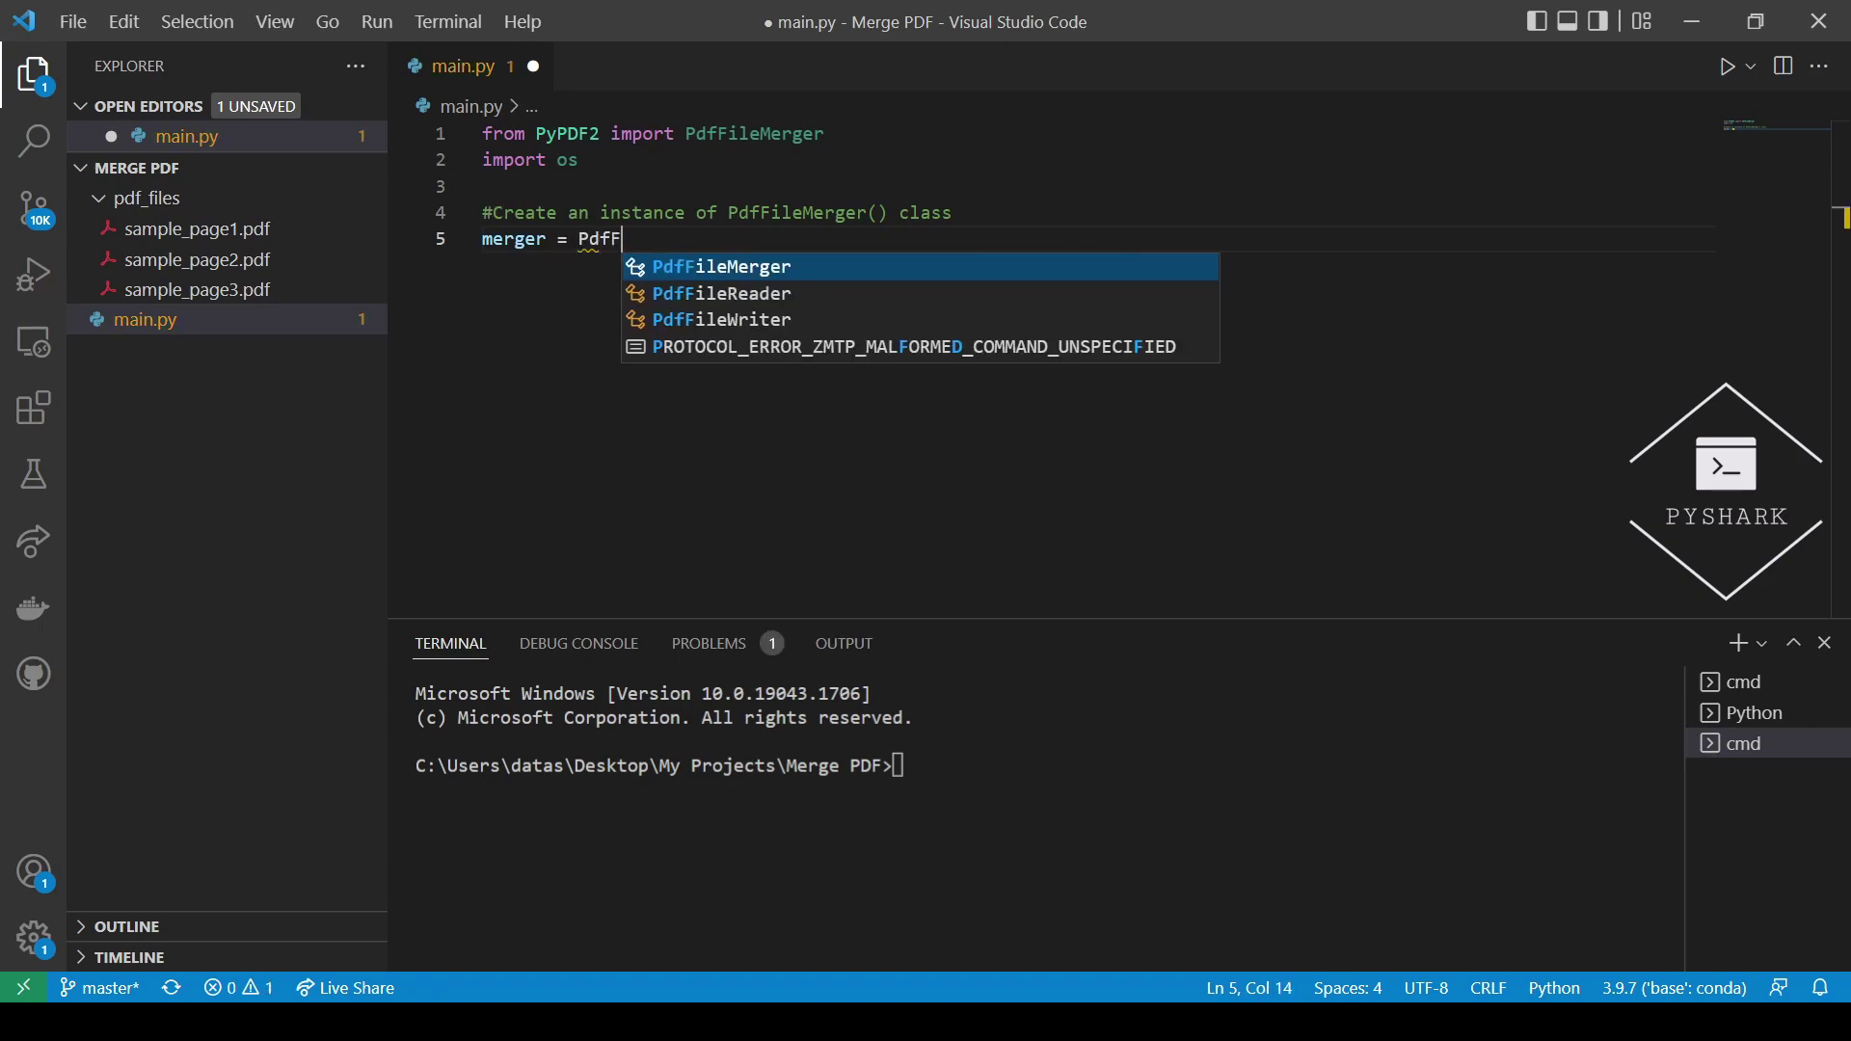
pyautogui.write('ileMerger(')
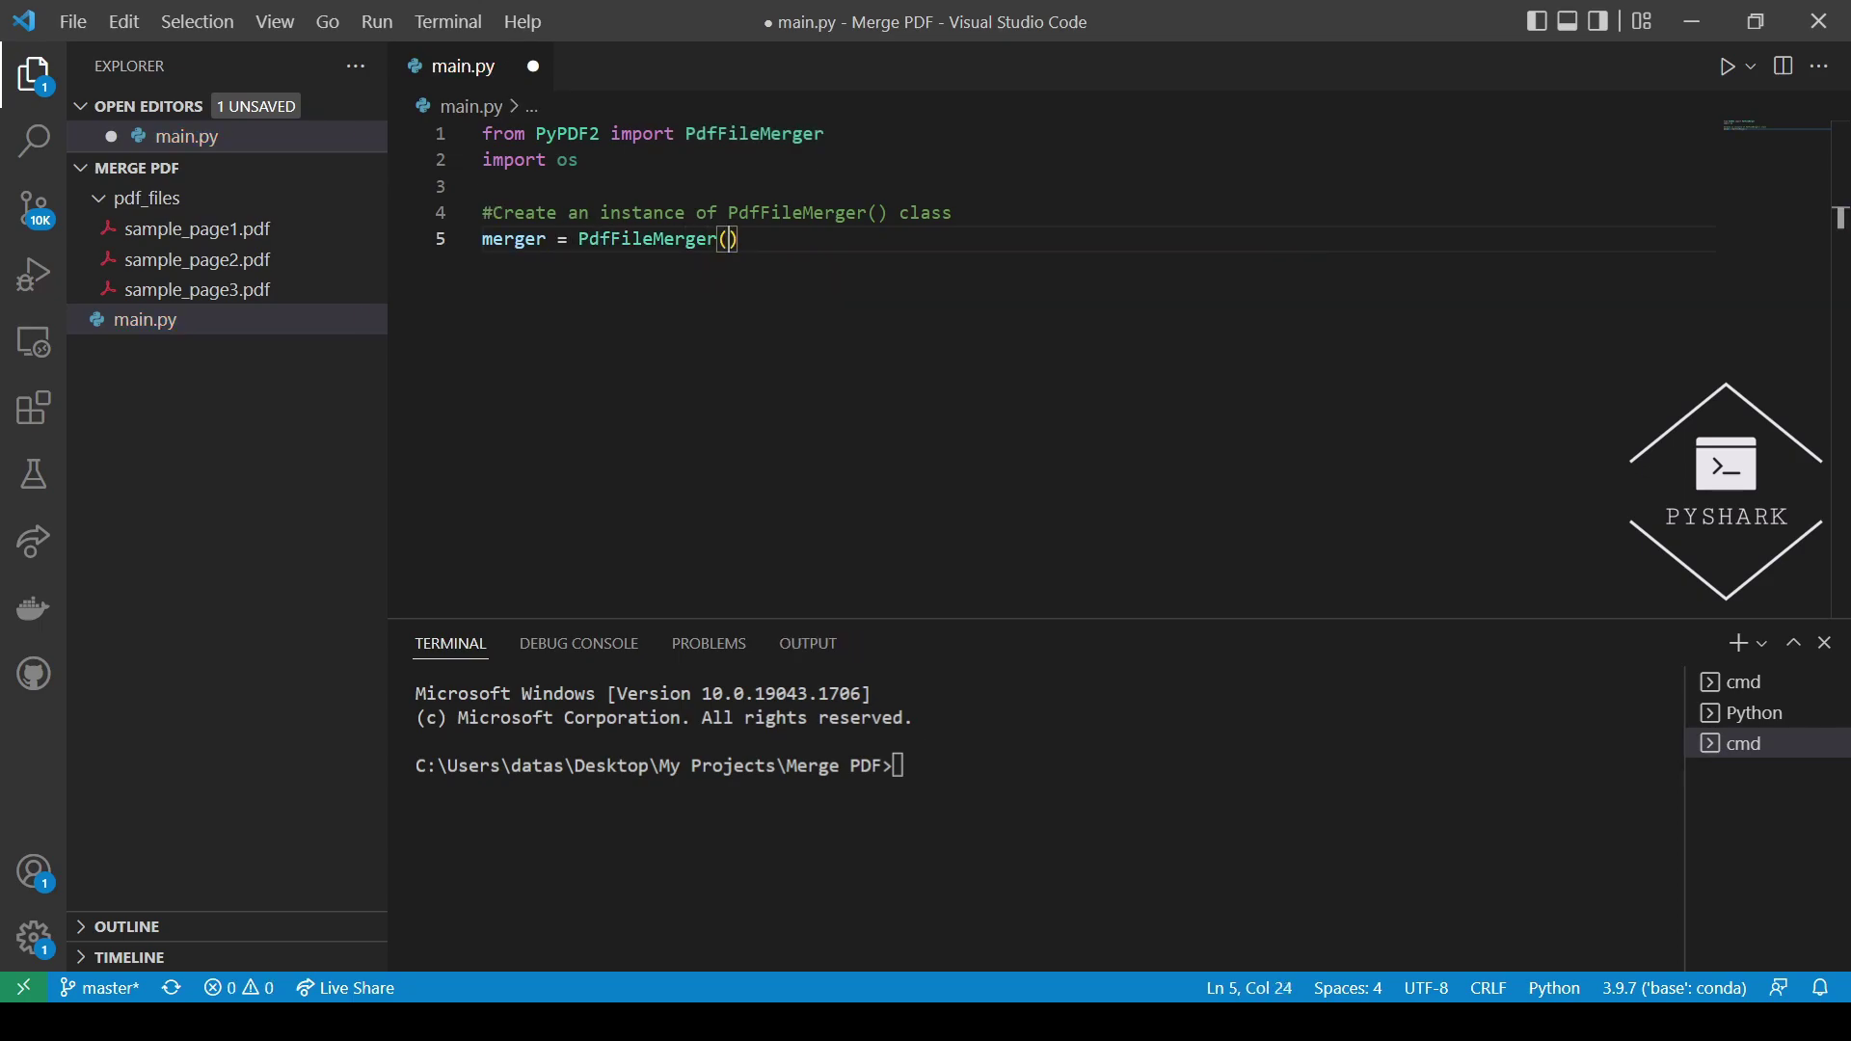
pyautogui.write(')')
pyautogui.press('Return')
pyautogui.press('Return')
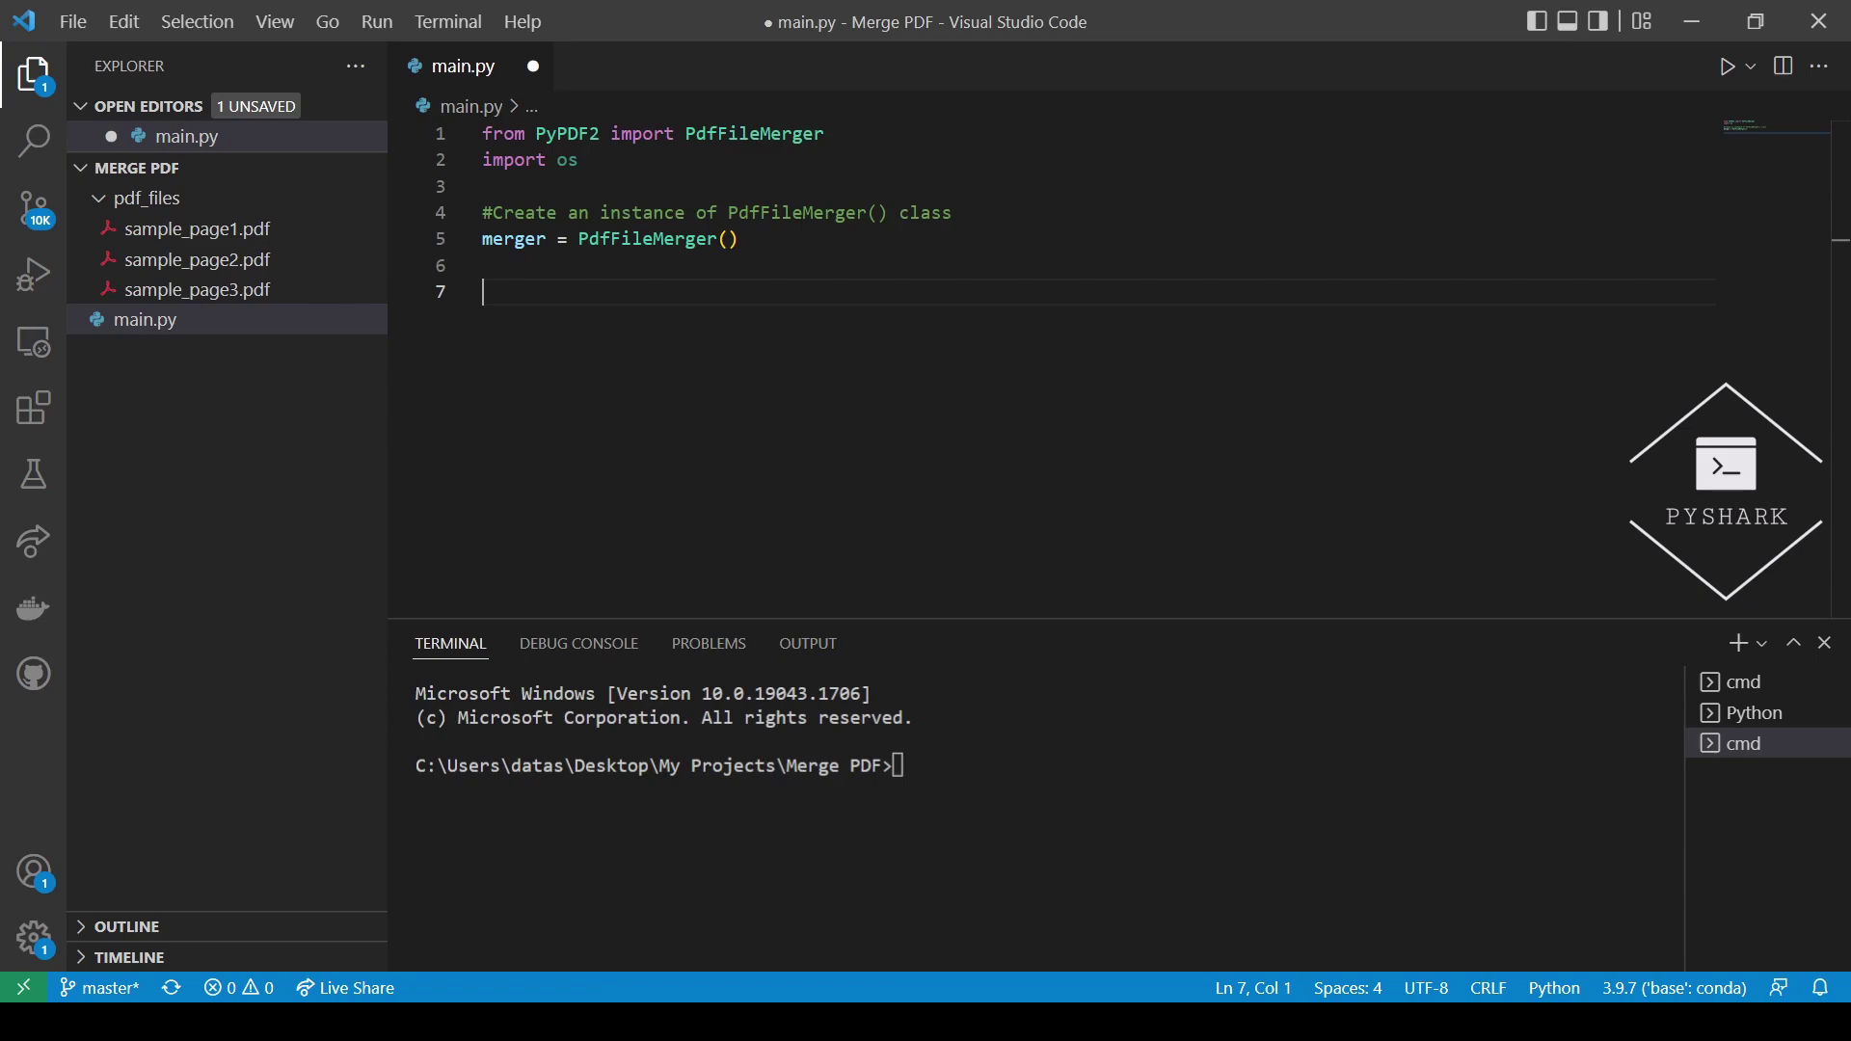
pyautogui.write('#p')
# - Add a PDF-folder comment with path_to_files = r'pdf_files/' below it
pyautogui.press('BackSpace')
pyautogui.press('BackSpace')
pyautogui.write('#Defi')
pyautogui.write('ne the path to')
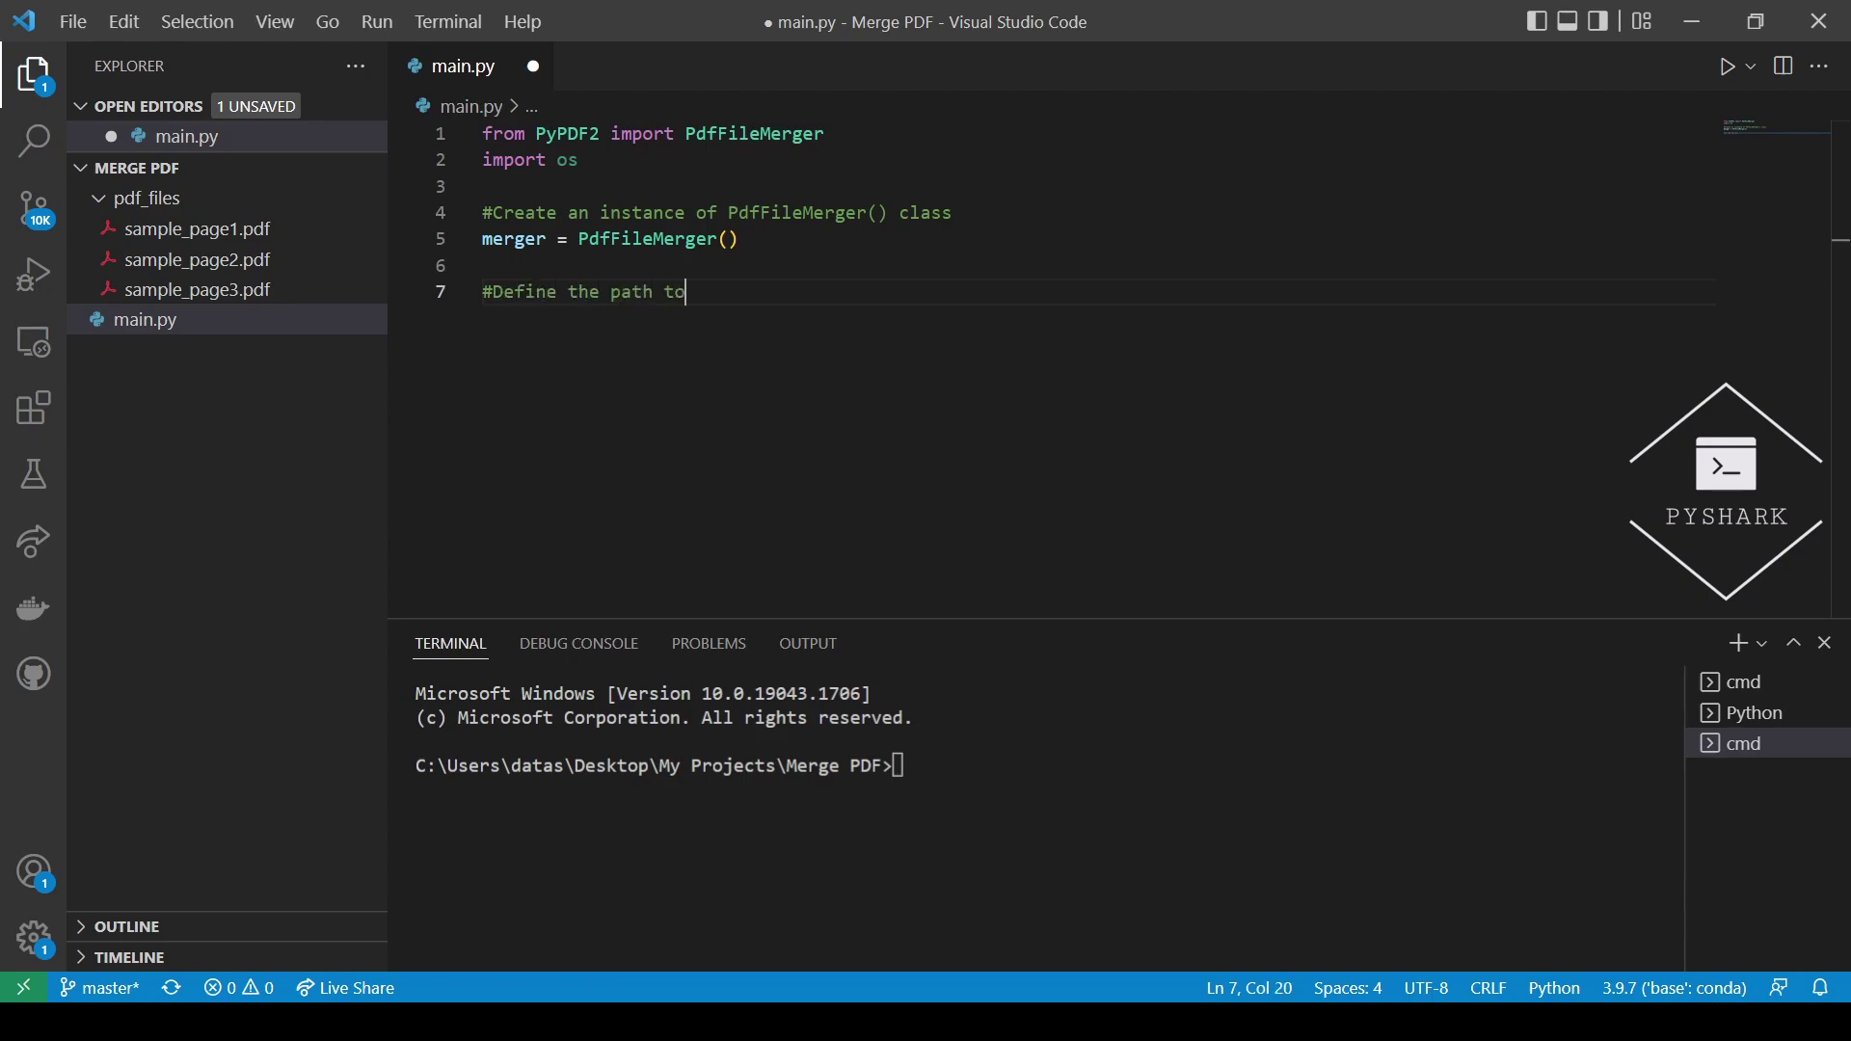
pyautogui.write(' the folder with')
pyautogui.write(' the PDF files')
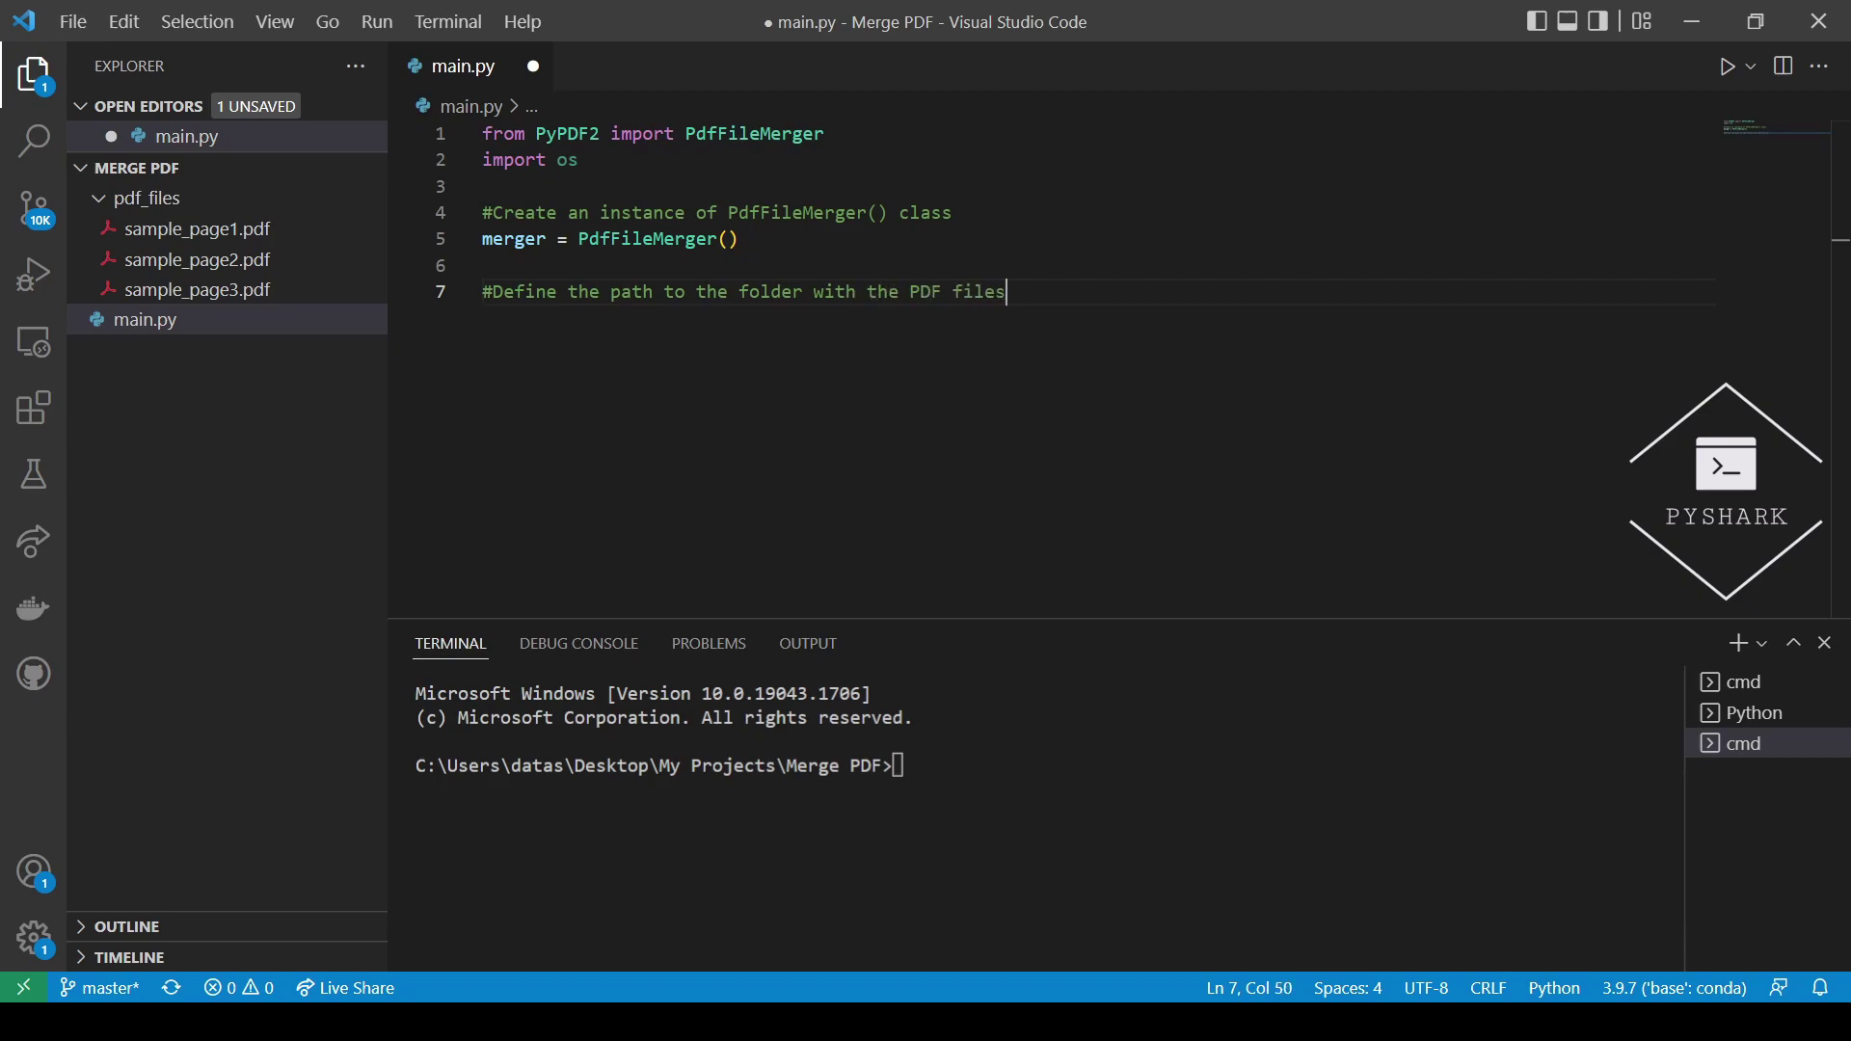
pyautogui.press('Return')
pyautogui.write('path_')
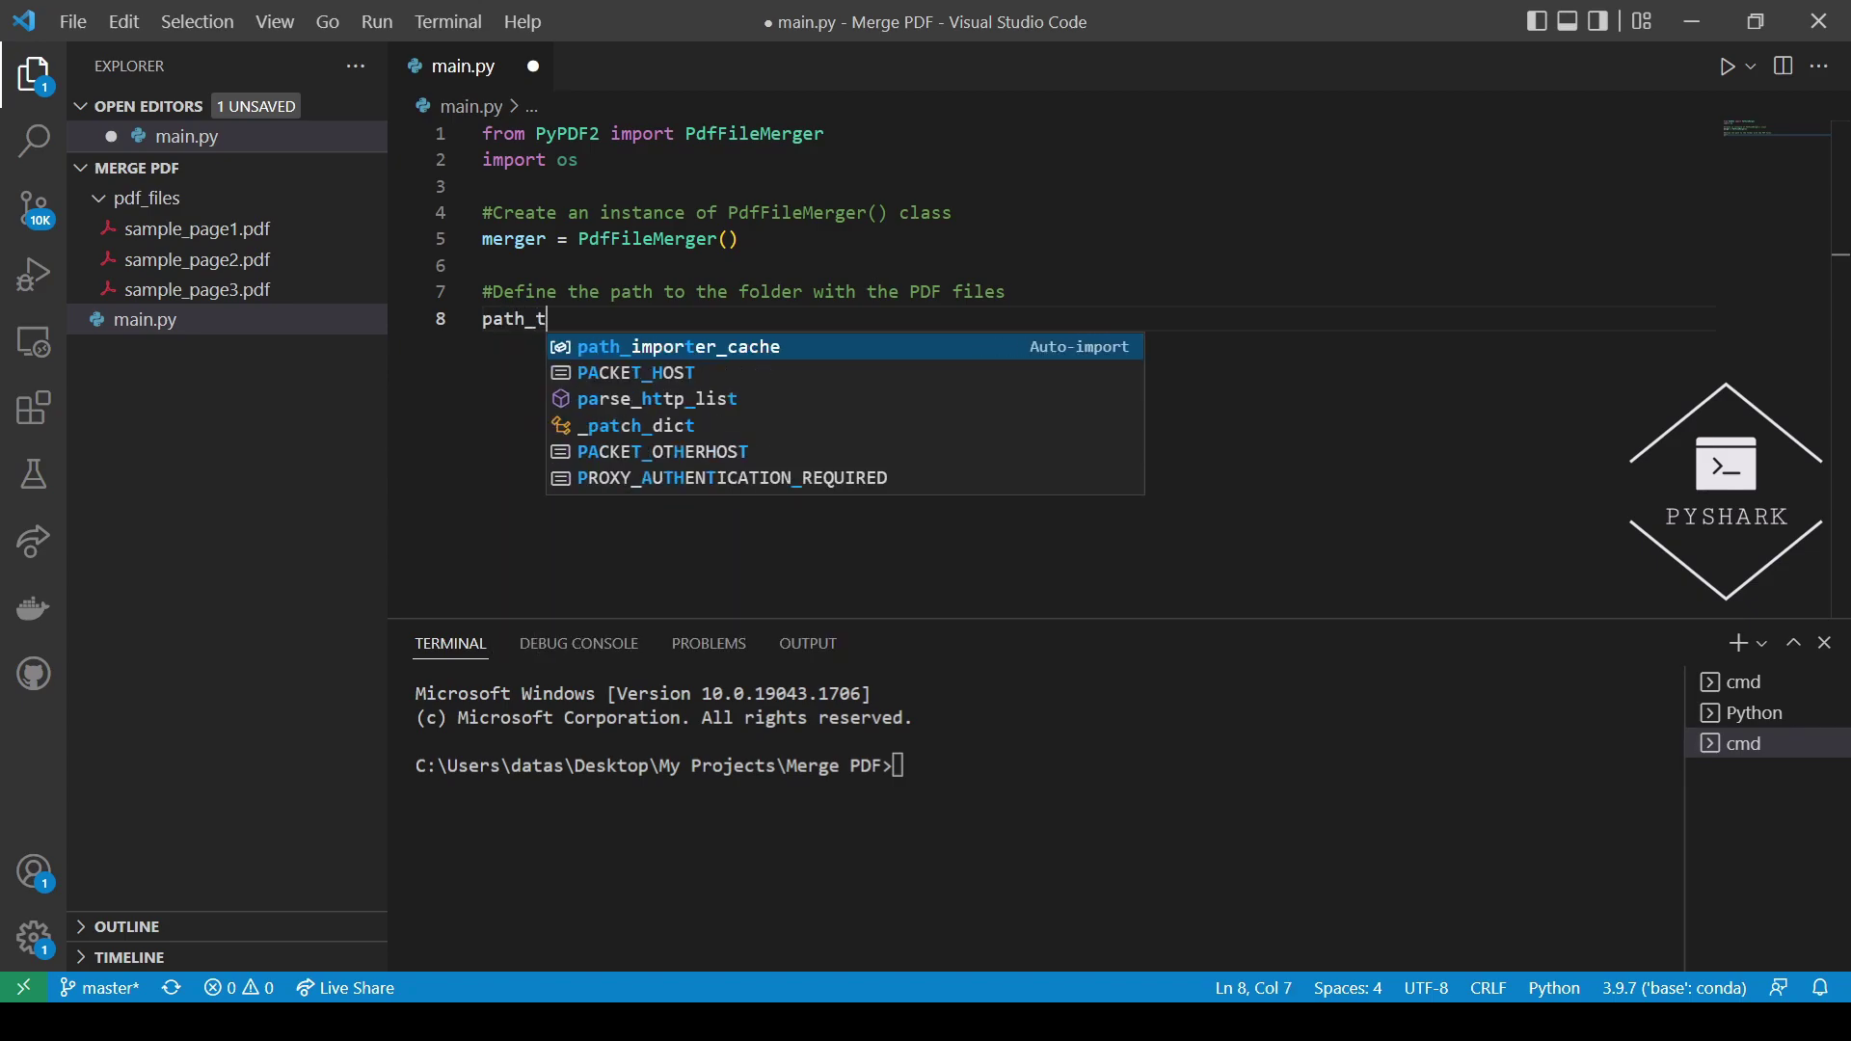
pyautogui.write('to_files ')
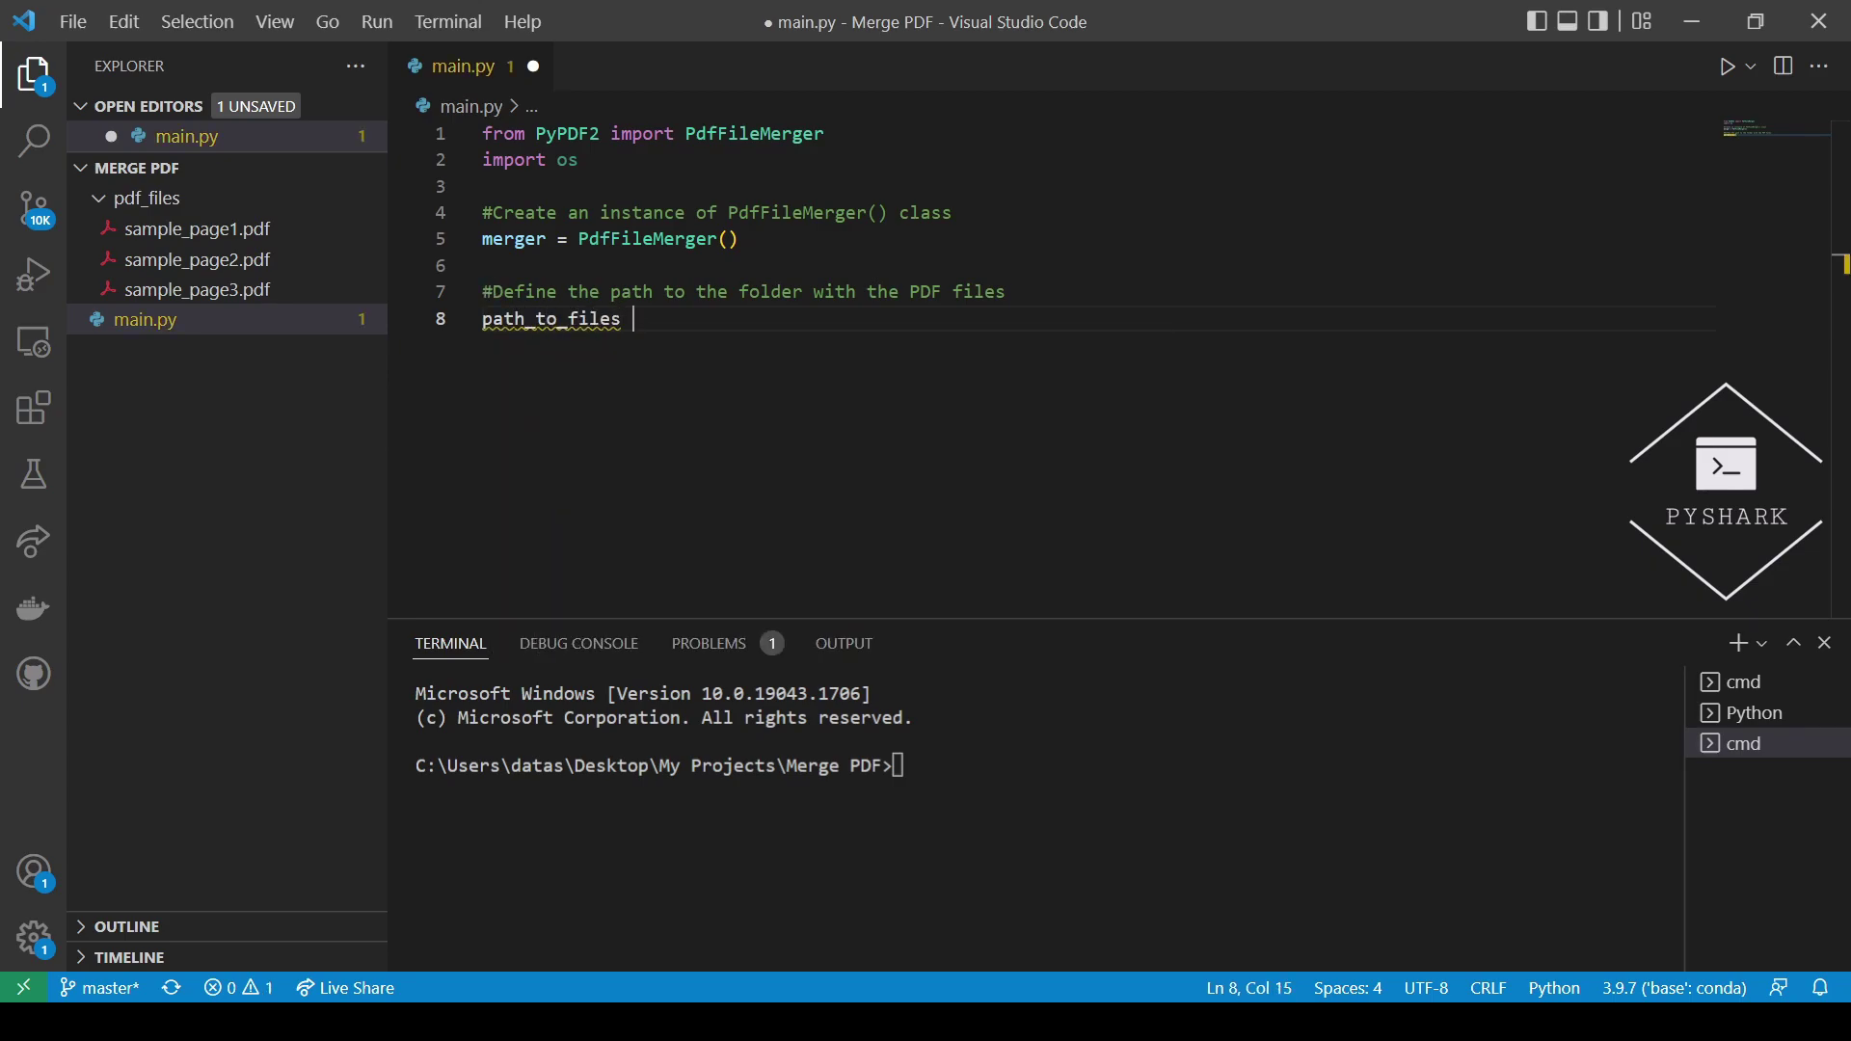
pyautogui.write("= r'")
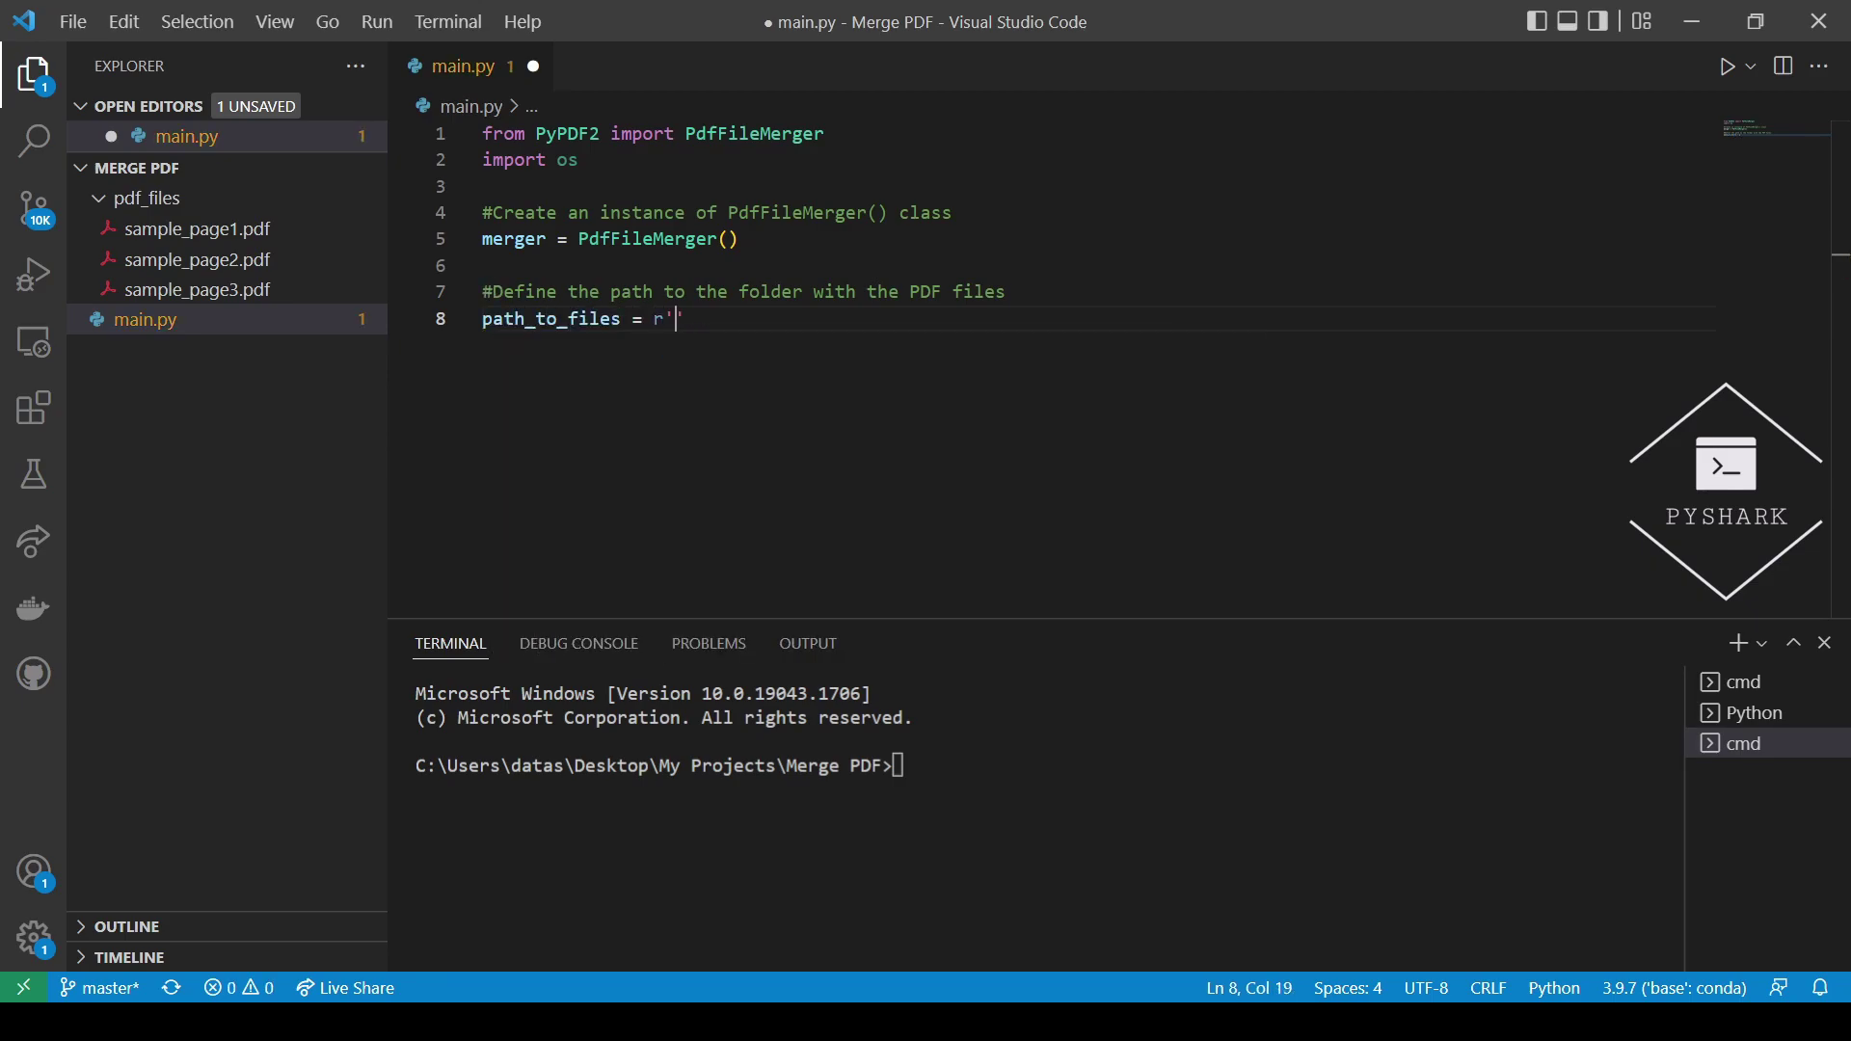
pyautogui.write('pdf')
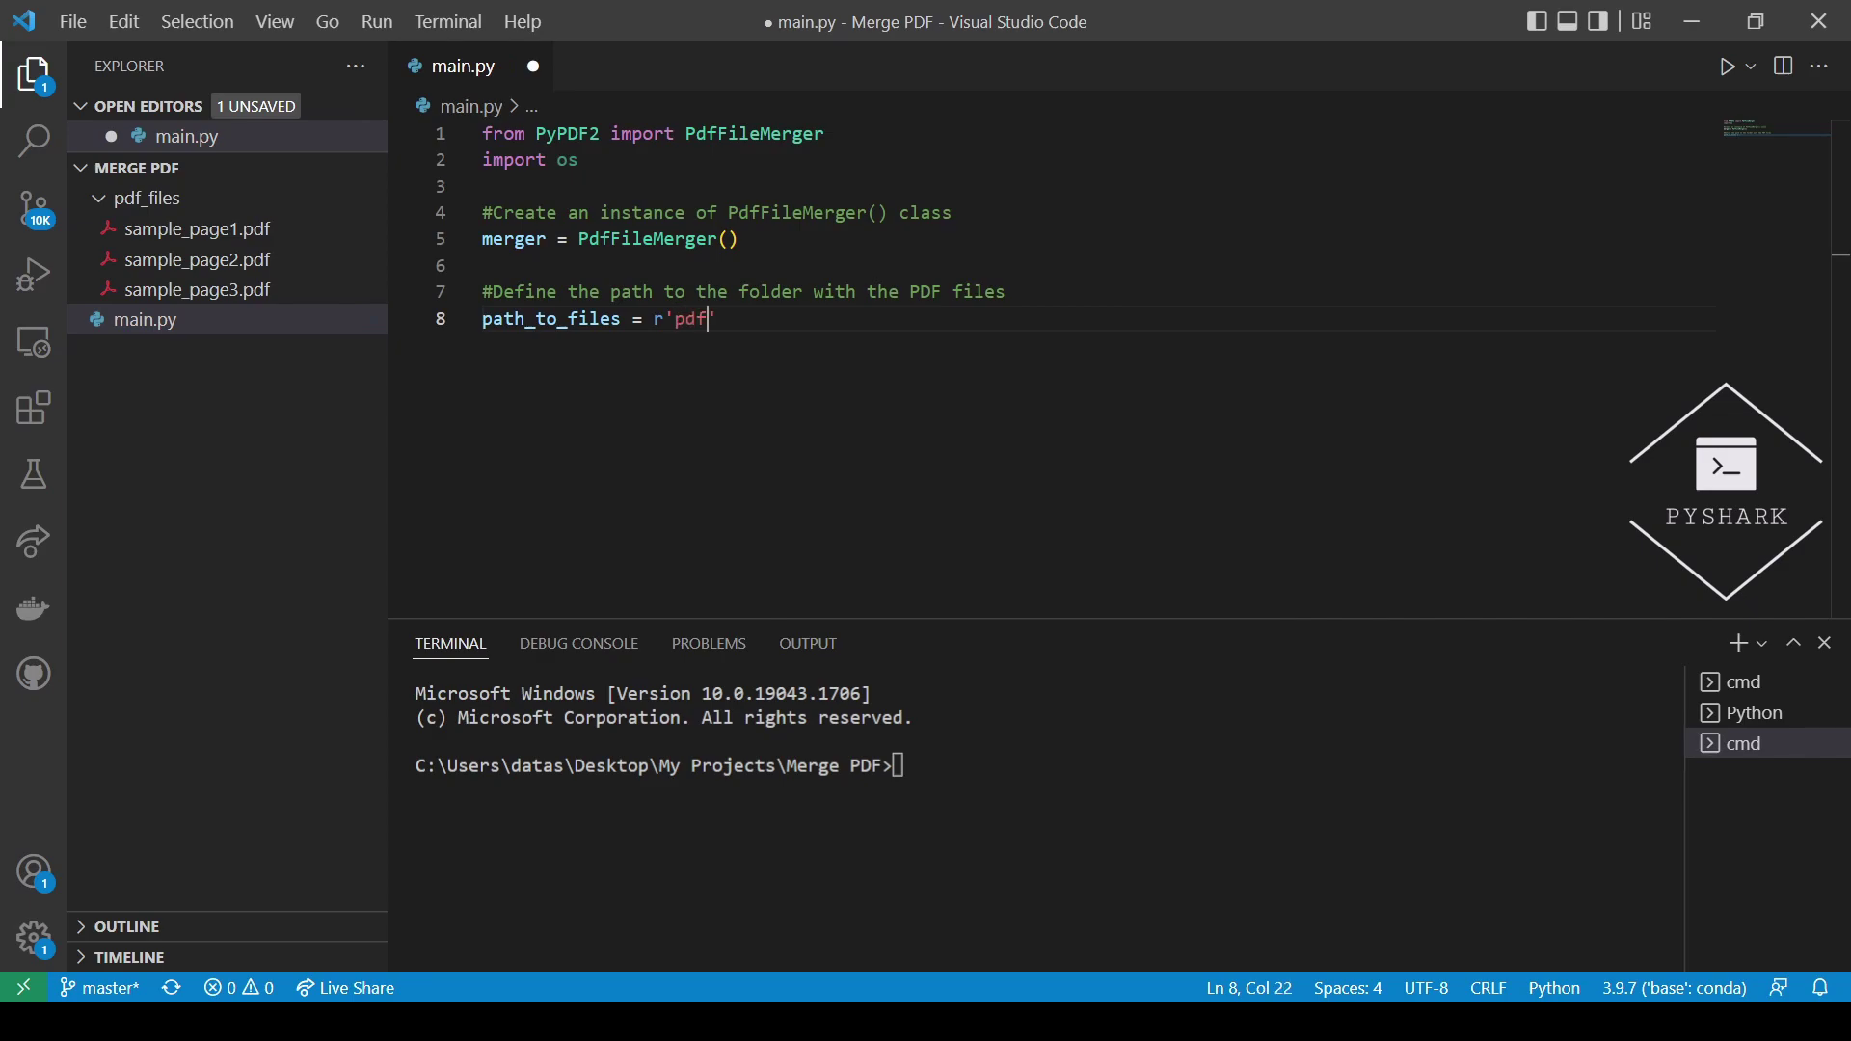
pyautogui.write('_files/')
pyautogui.press('Right')
pyautogui.press('Return')
pyautogui.press('Return')
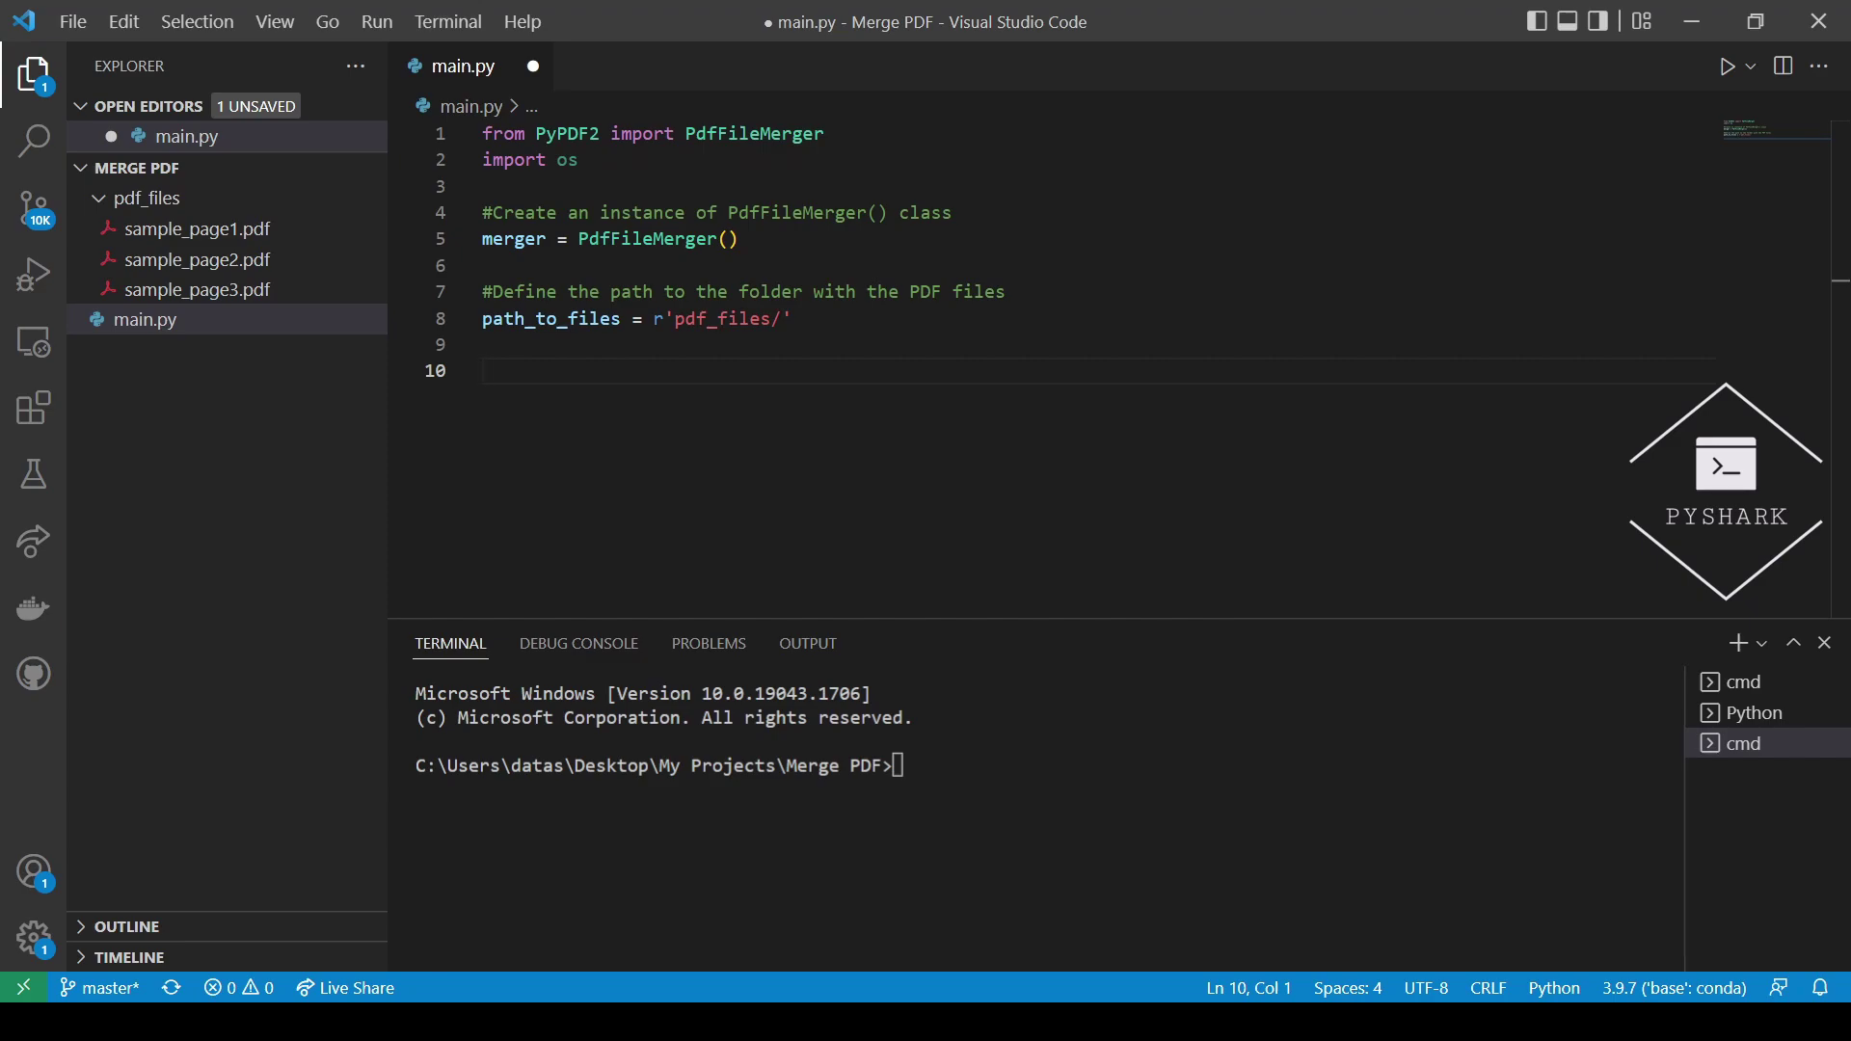
pyautogui.write('#')
pyautogui.write('Get ')
pyautogui.write('the file ')
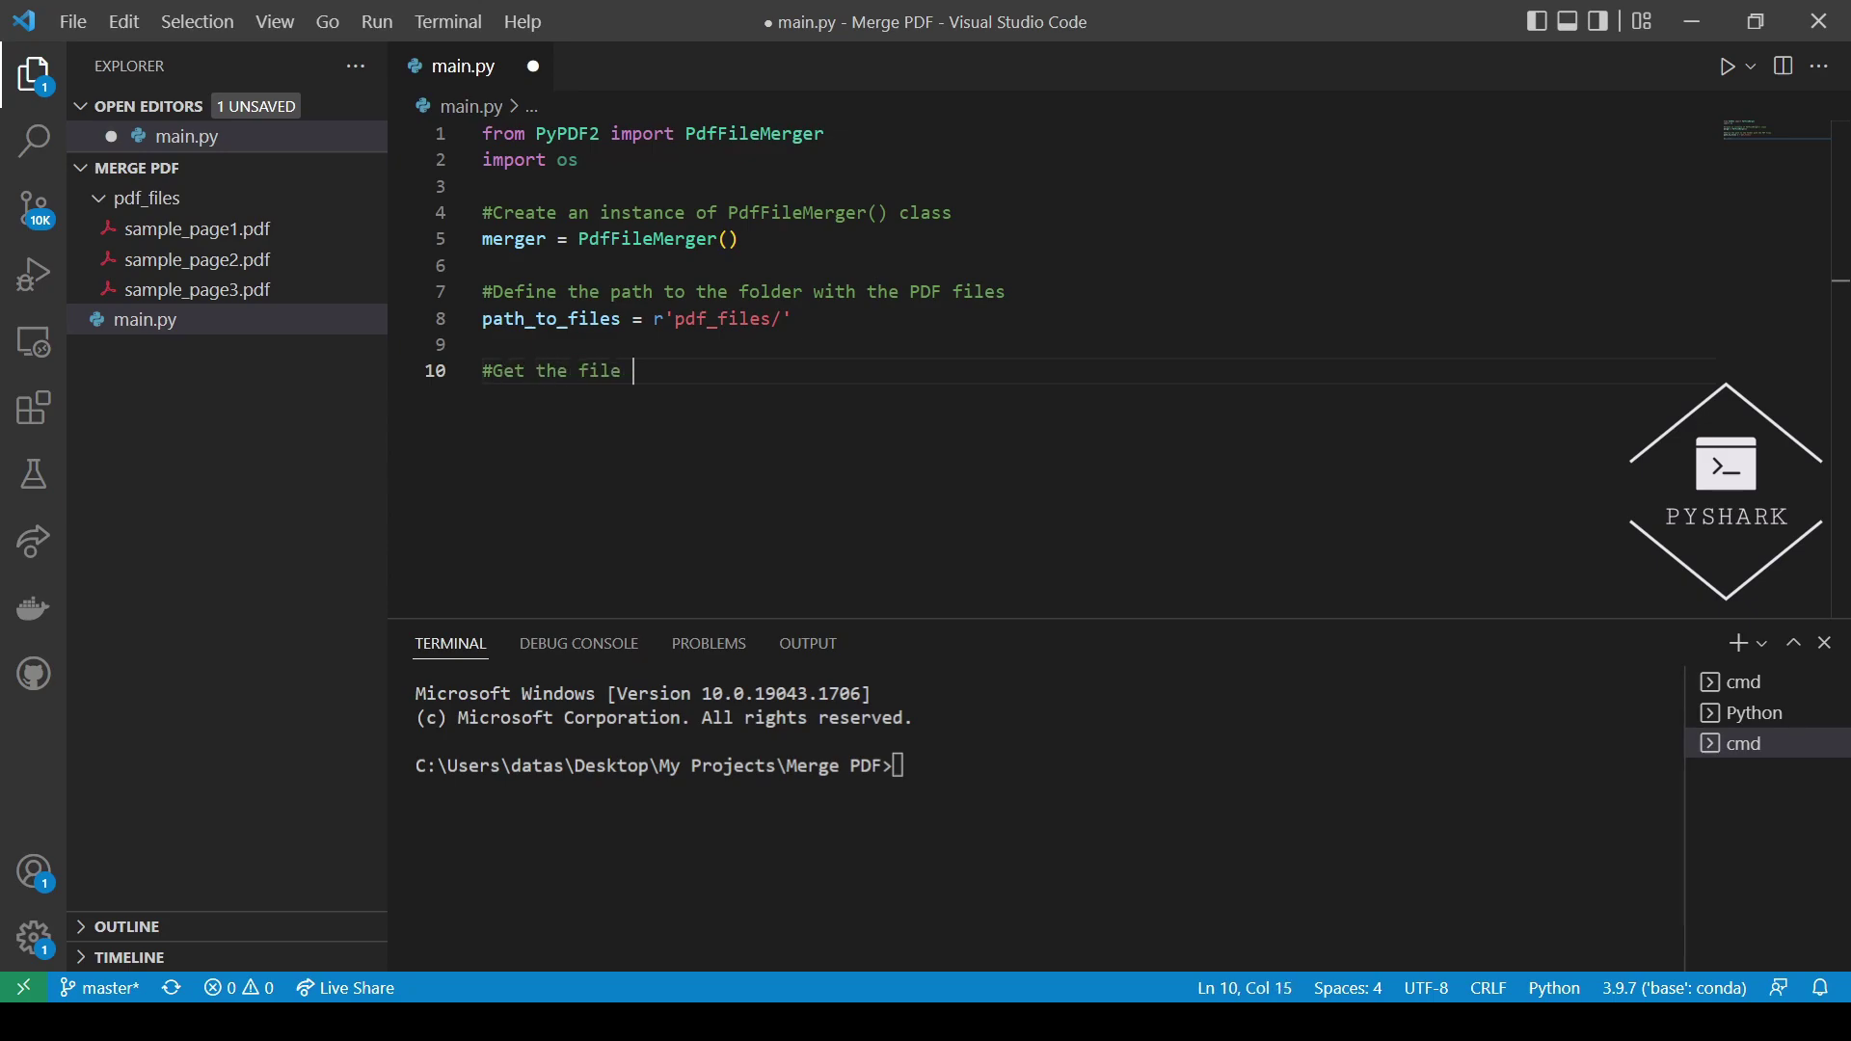
pyautogui.write('names in ')
pyautogui.write('the directo')
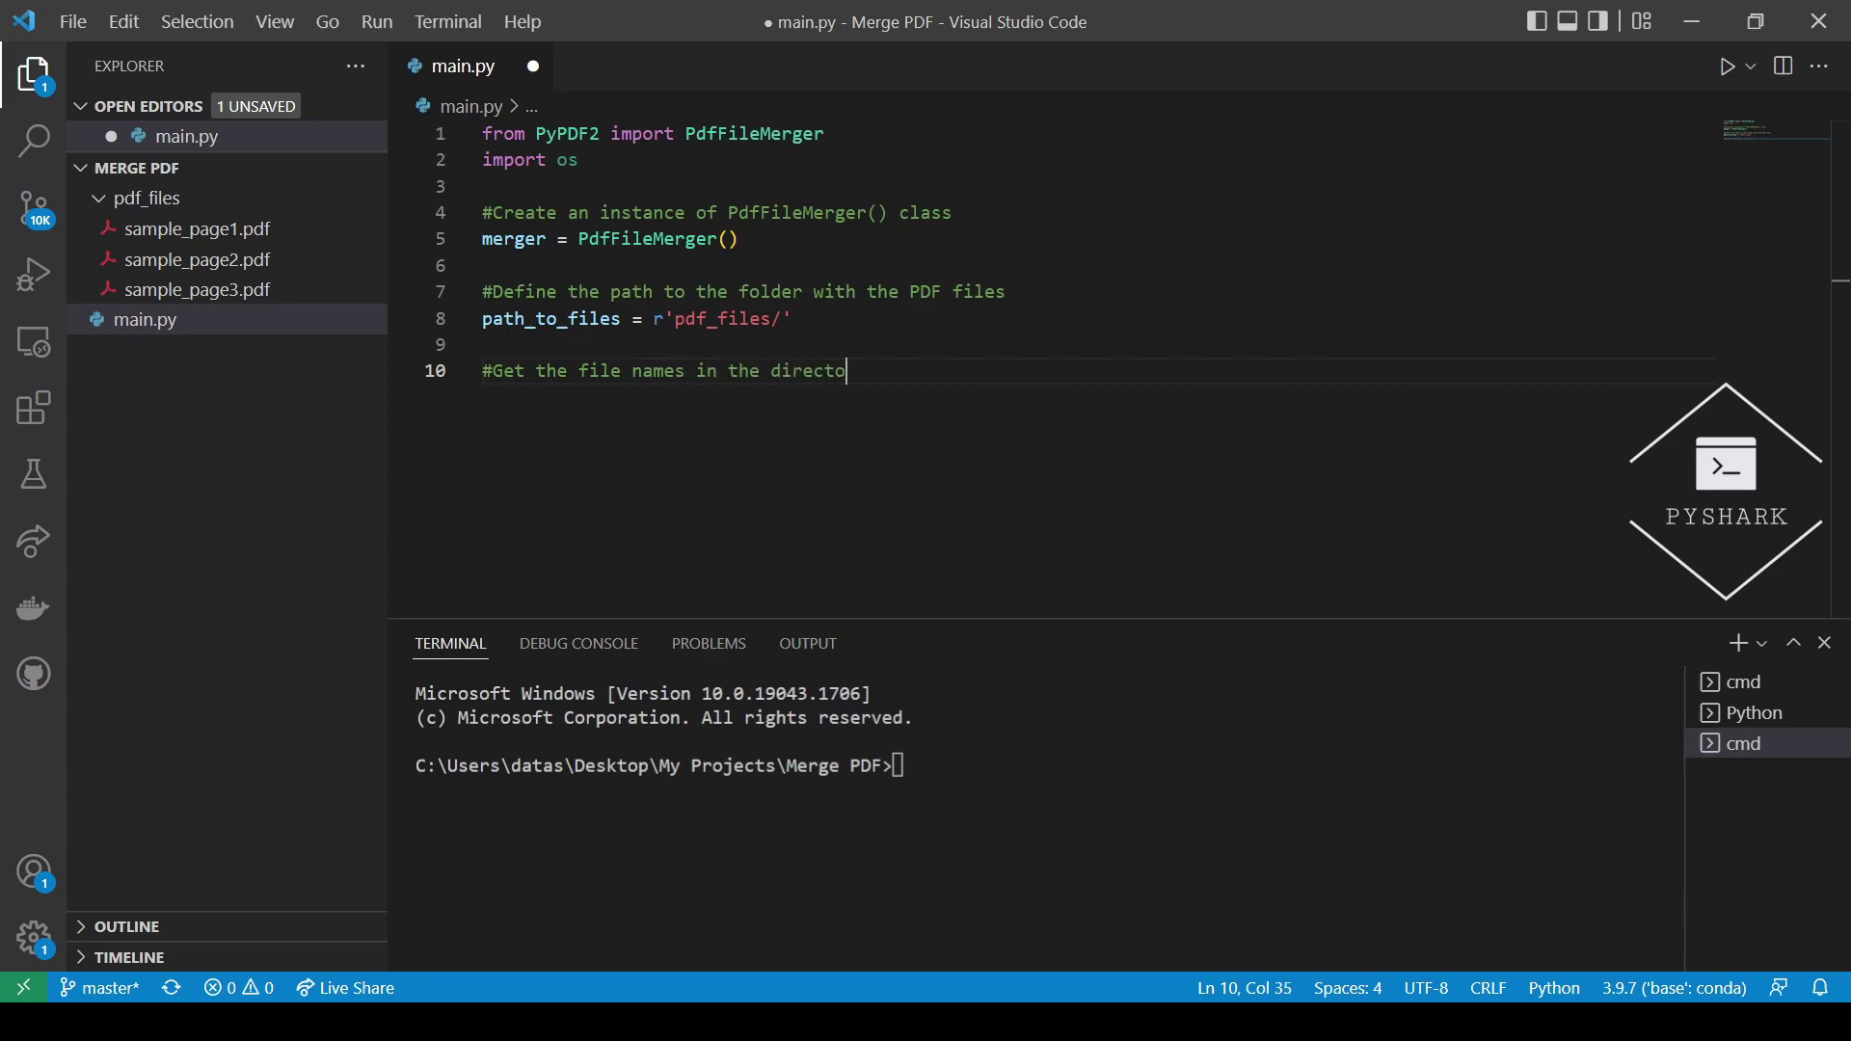
pyautogui.write('ry')
# - Add '#Get the file names in the directory' and 'for root, dirs, file_names in os.walk(path_to_files):'
pyautogui.press('Return')
pyautogui.write('for')
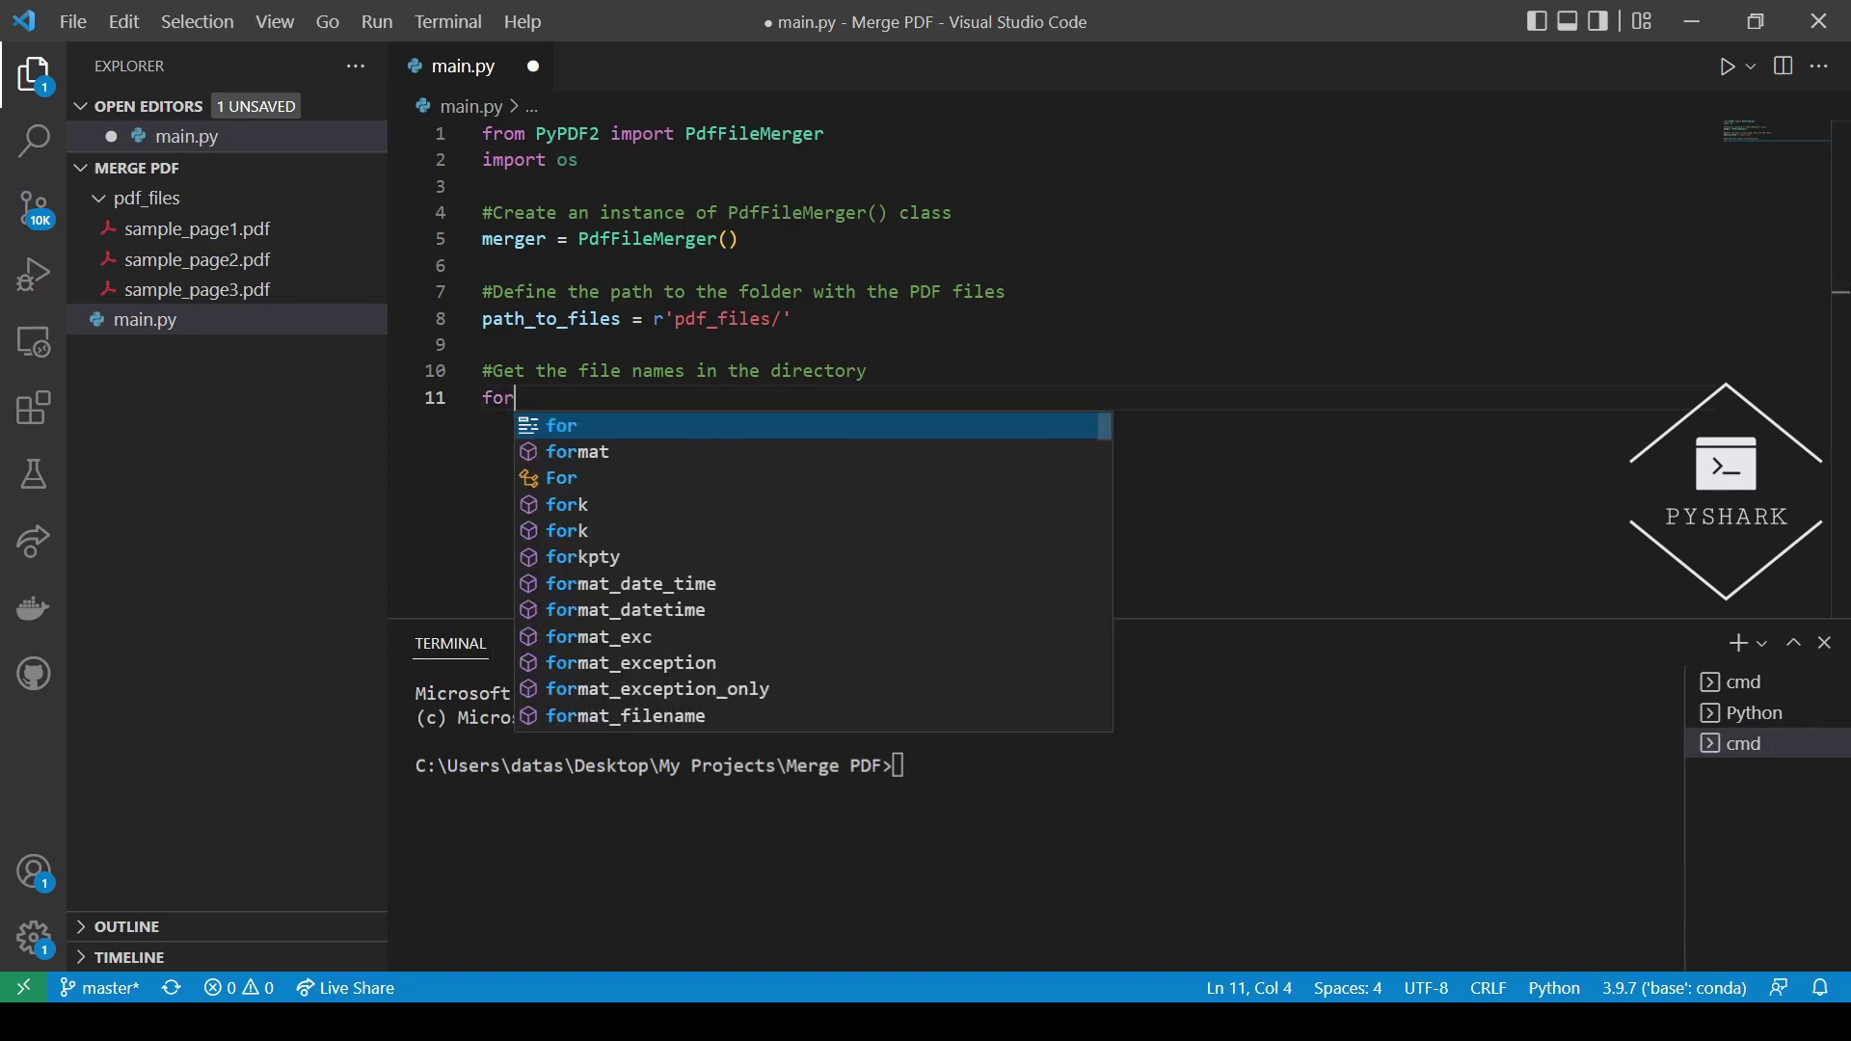
pyautogui.write(' root, dirs, ')
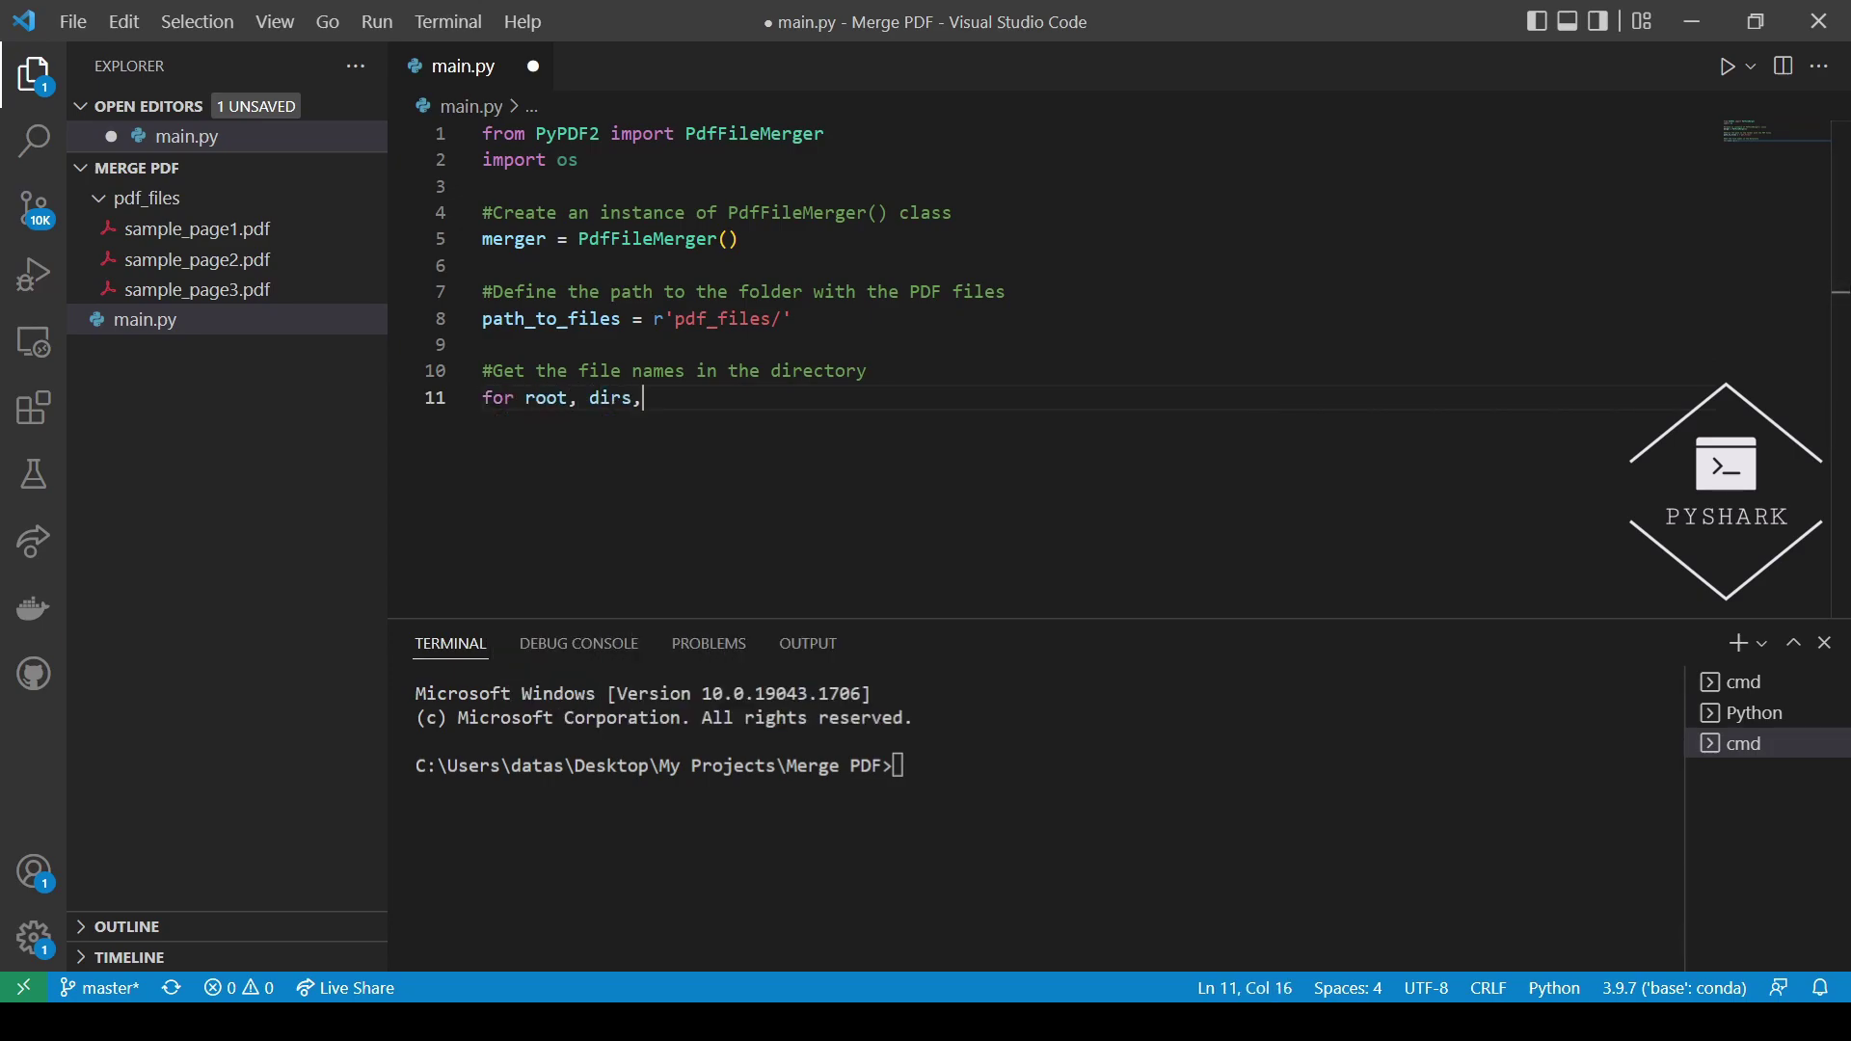
pyautogui.write('file_')
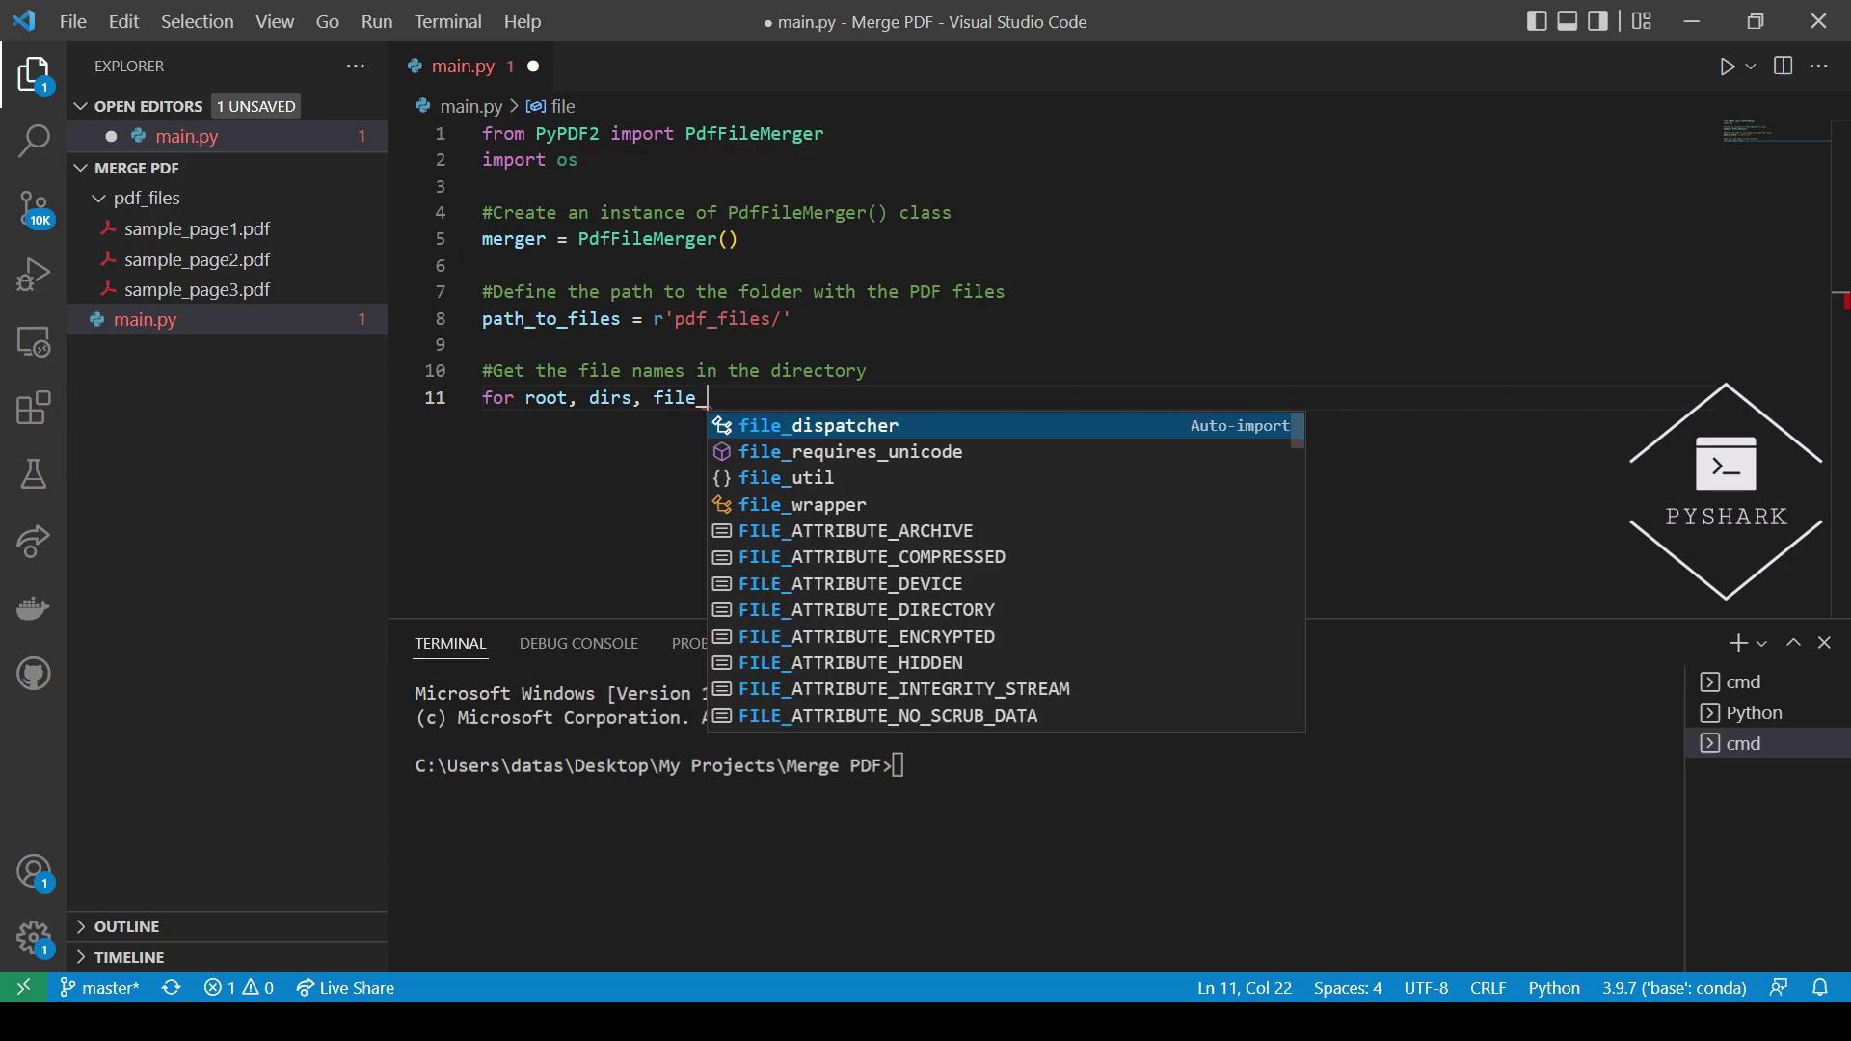
pyautogui.write('names in o')
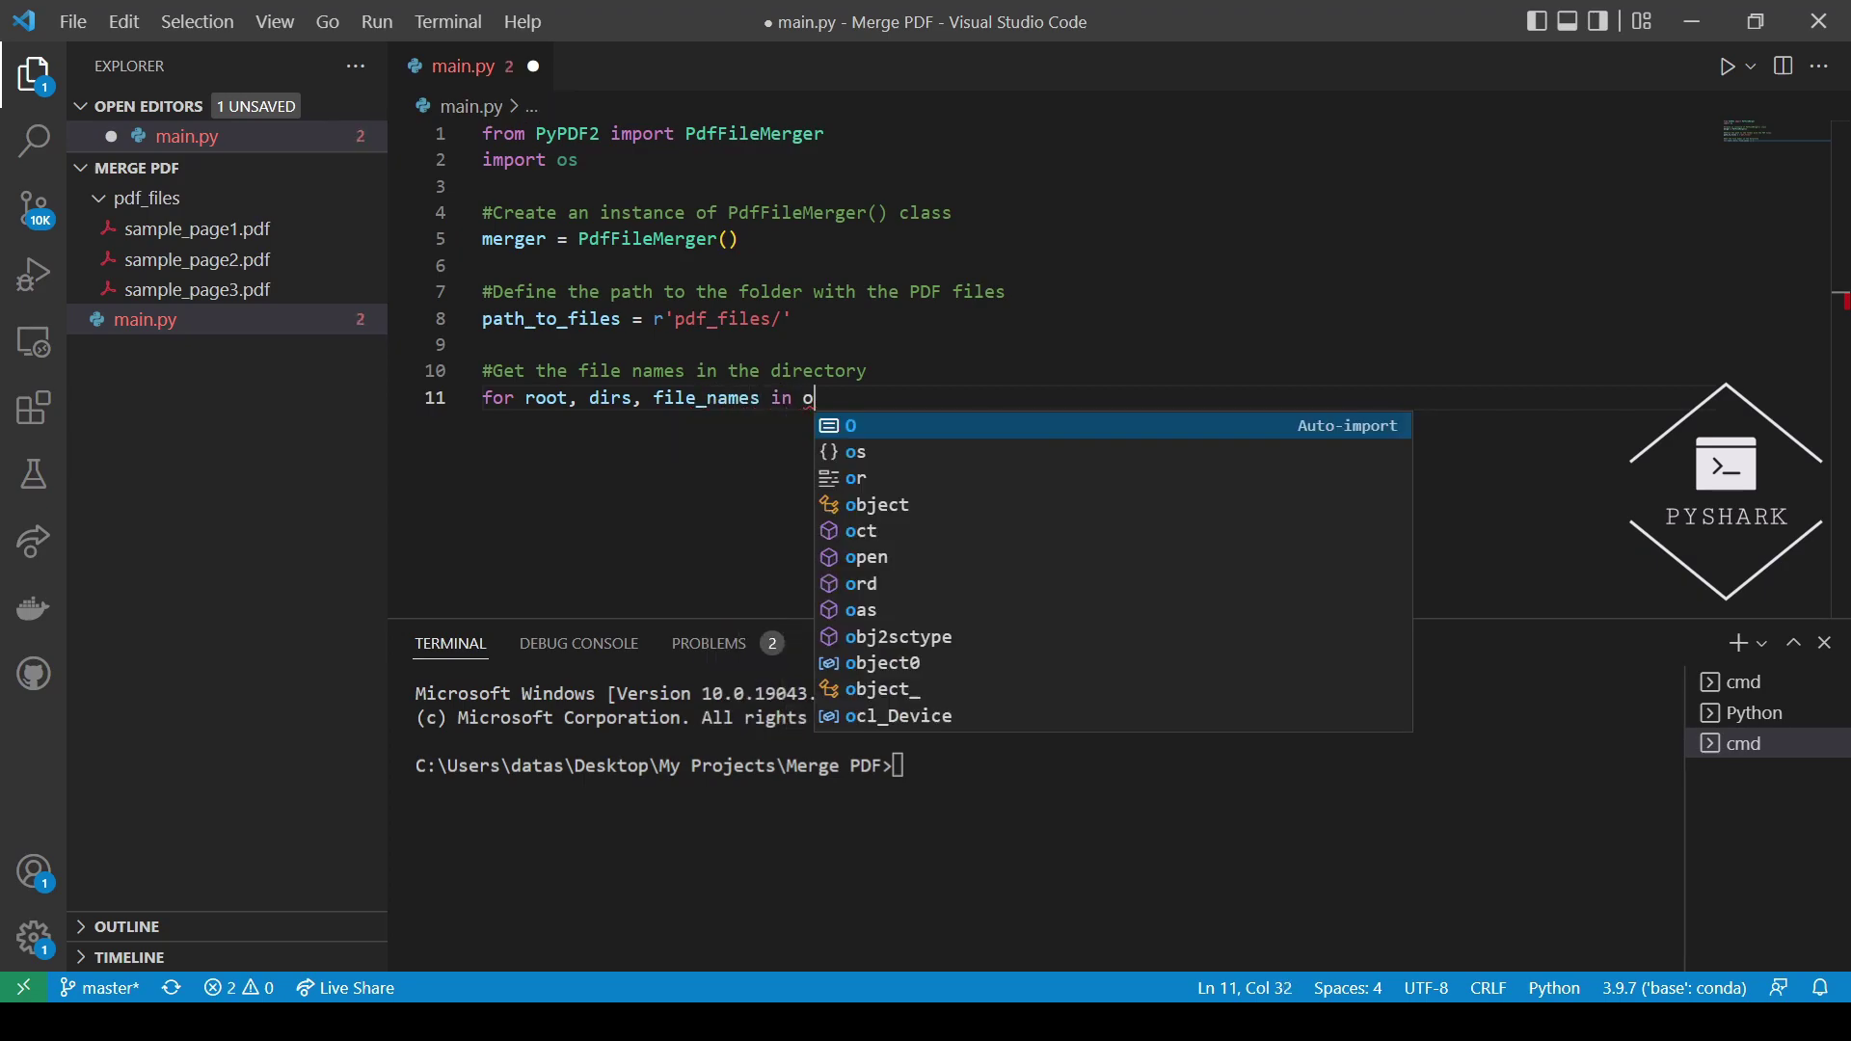
pyautogui.write('s.wal')
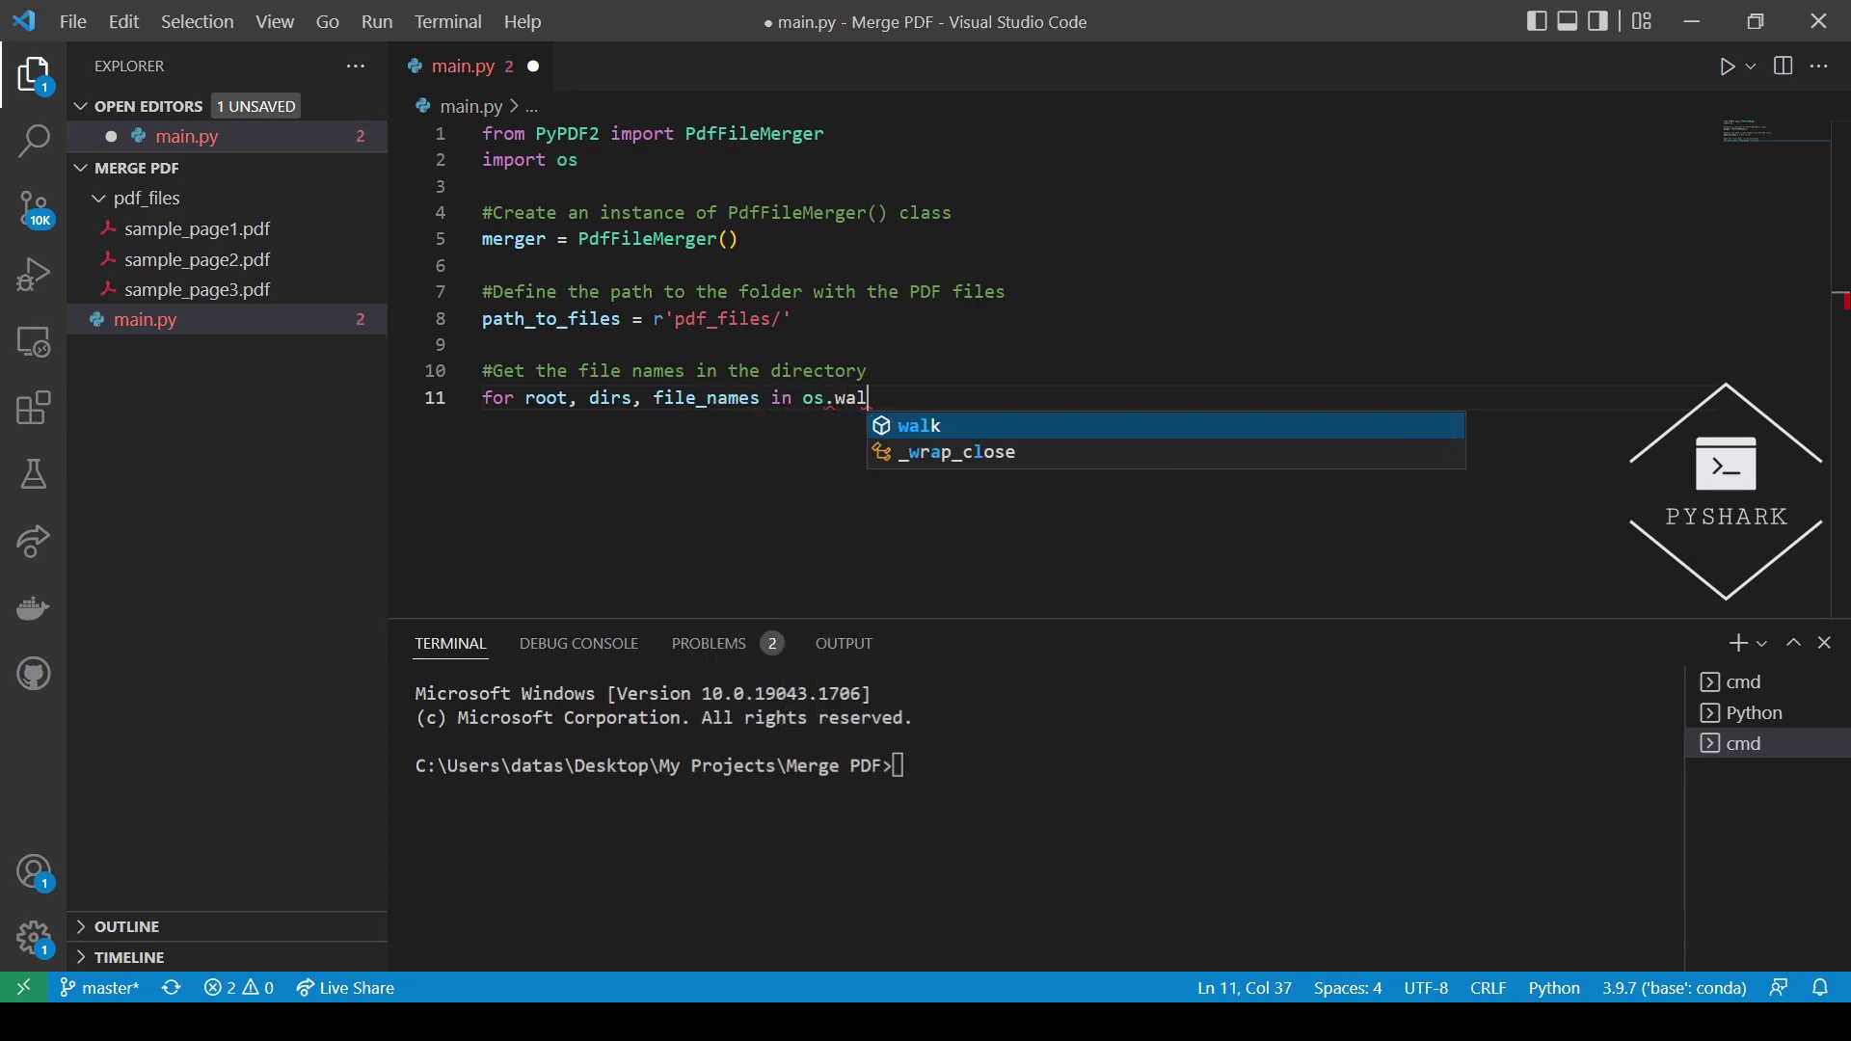
pyautogui.write('k(path')
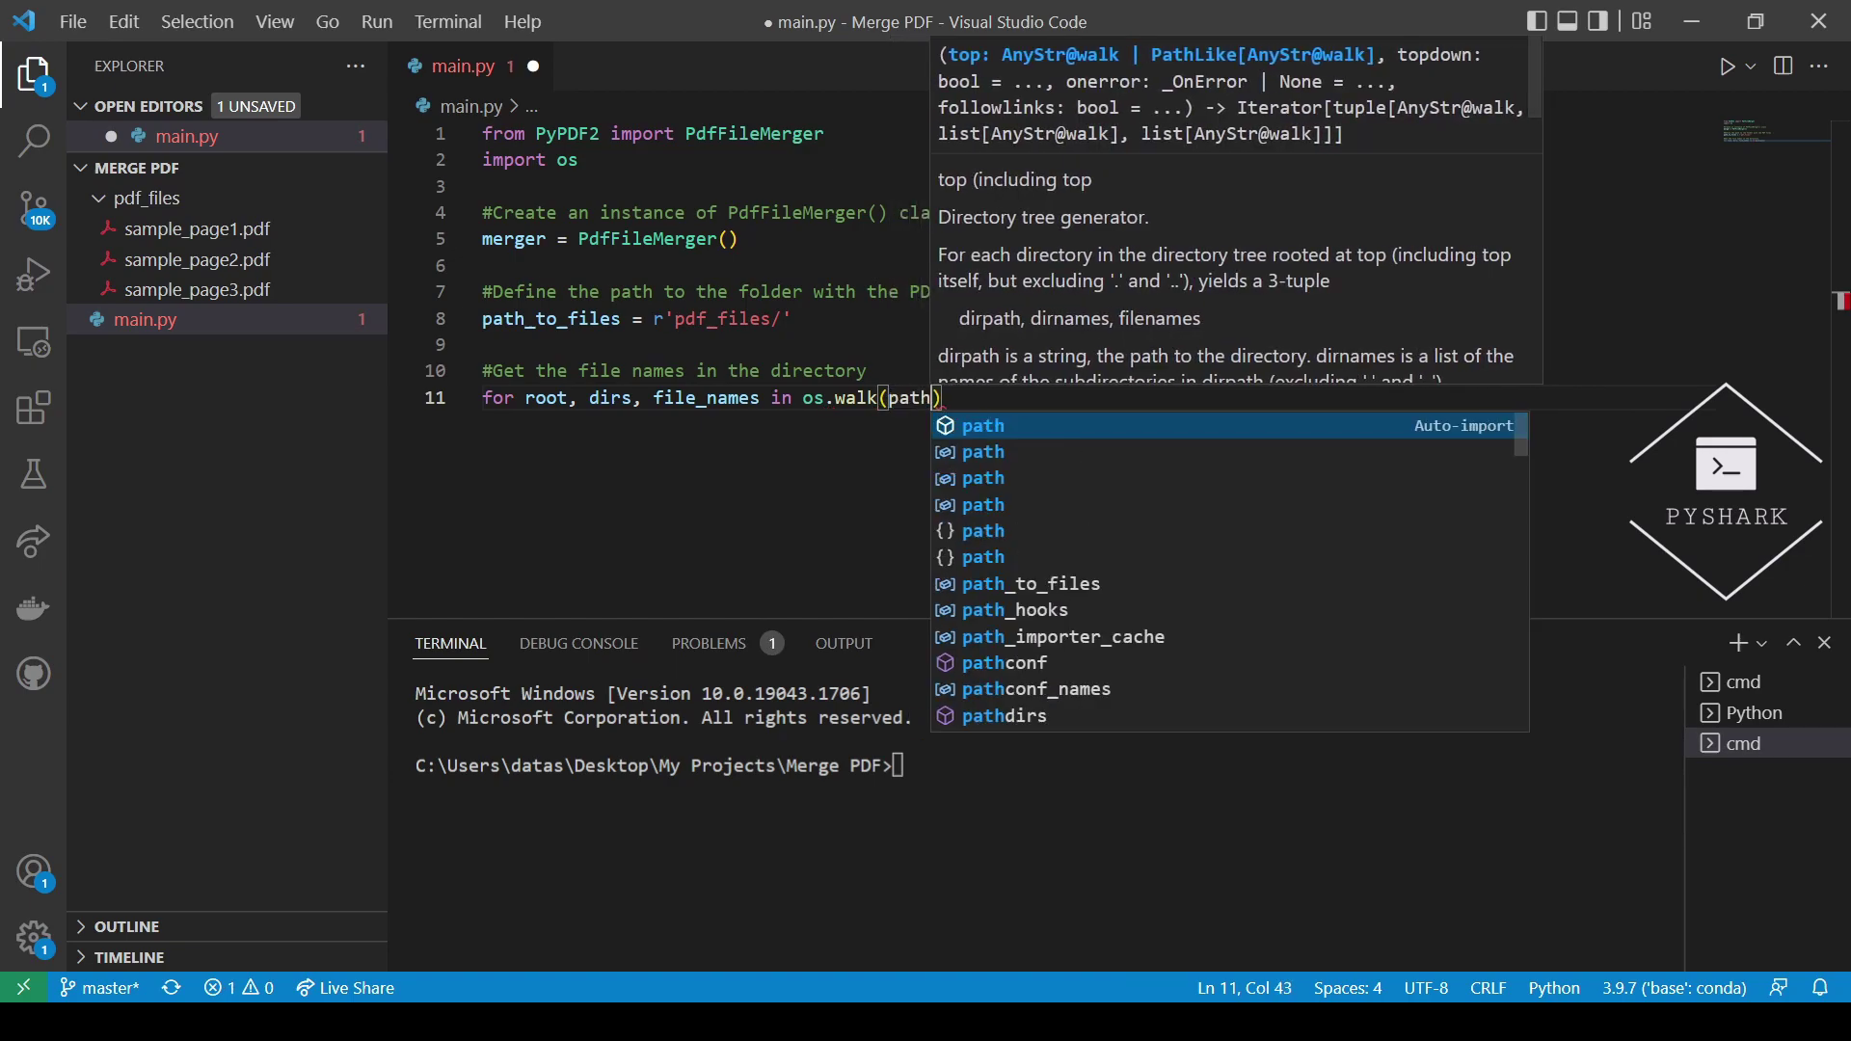
pyautogui.write('_to_file')
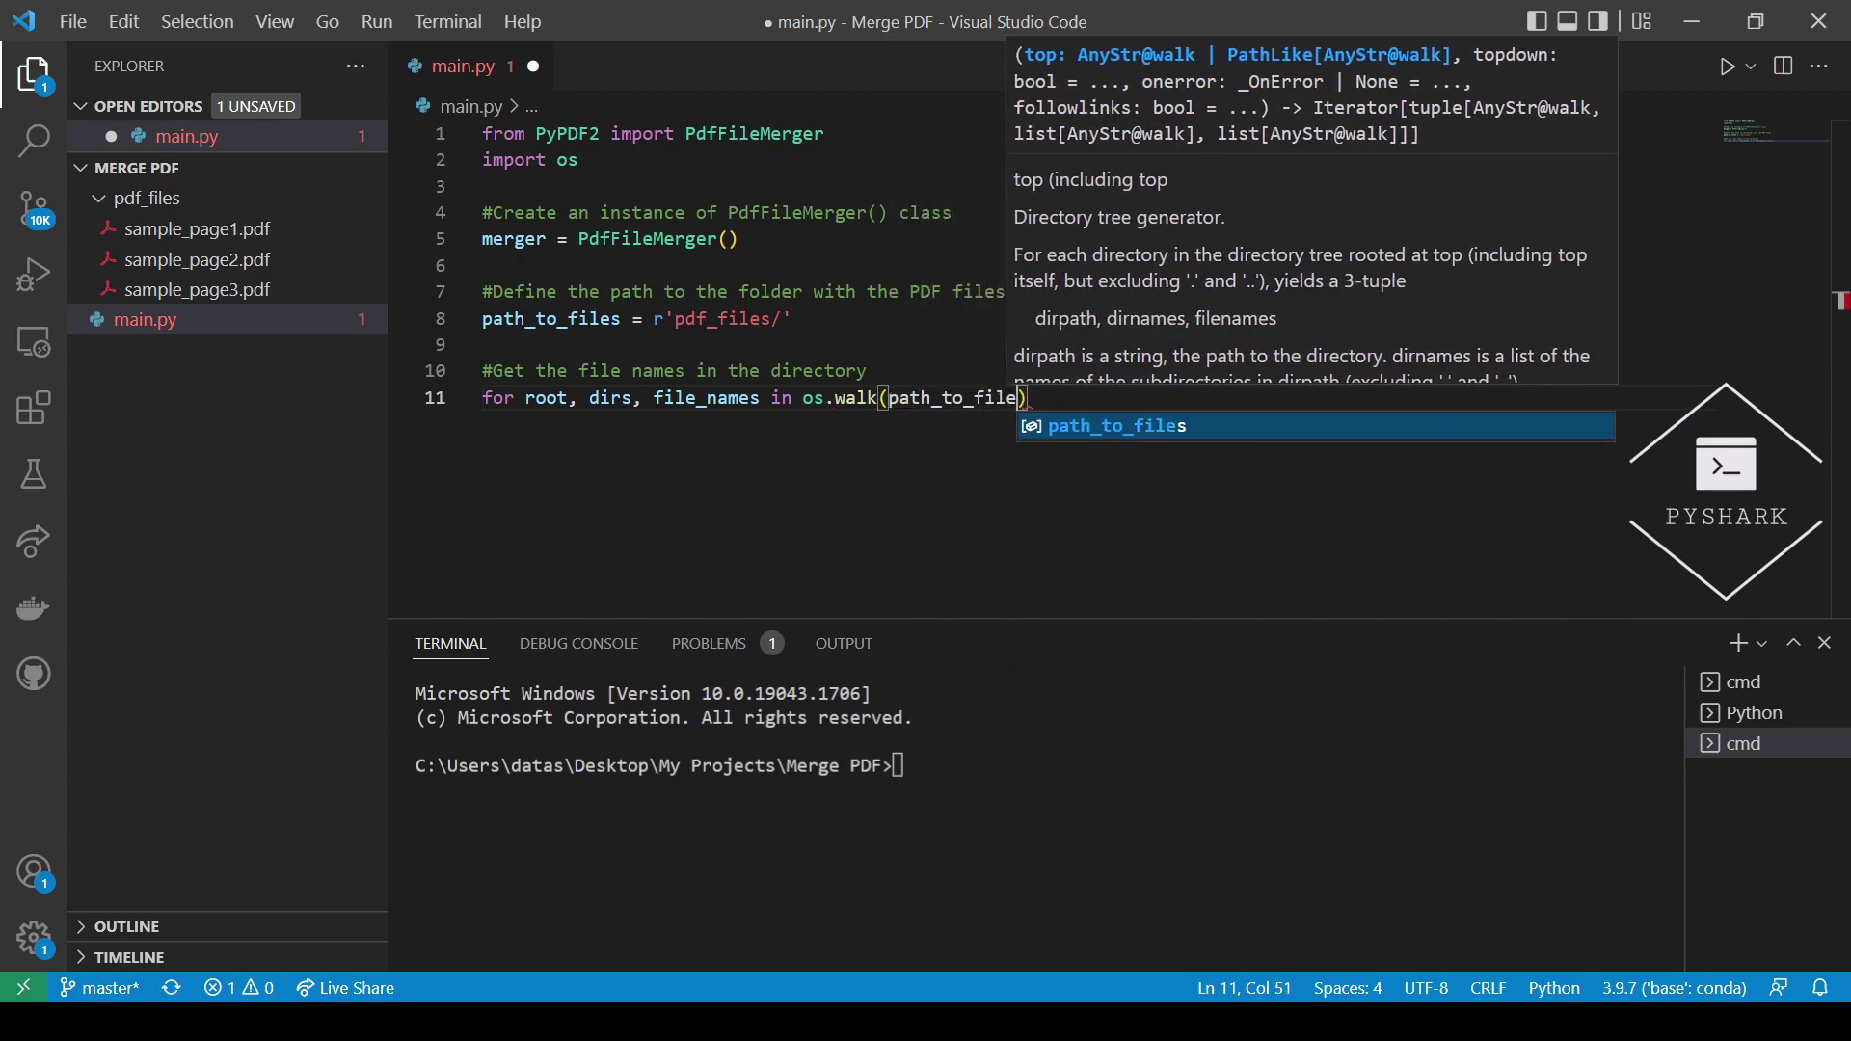
pyautogui.write('s)')
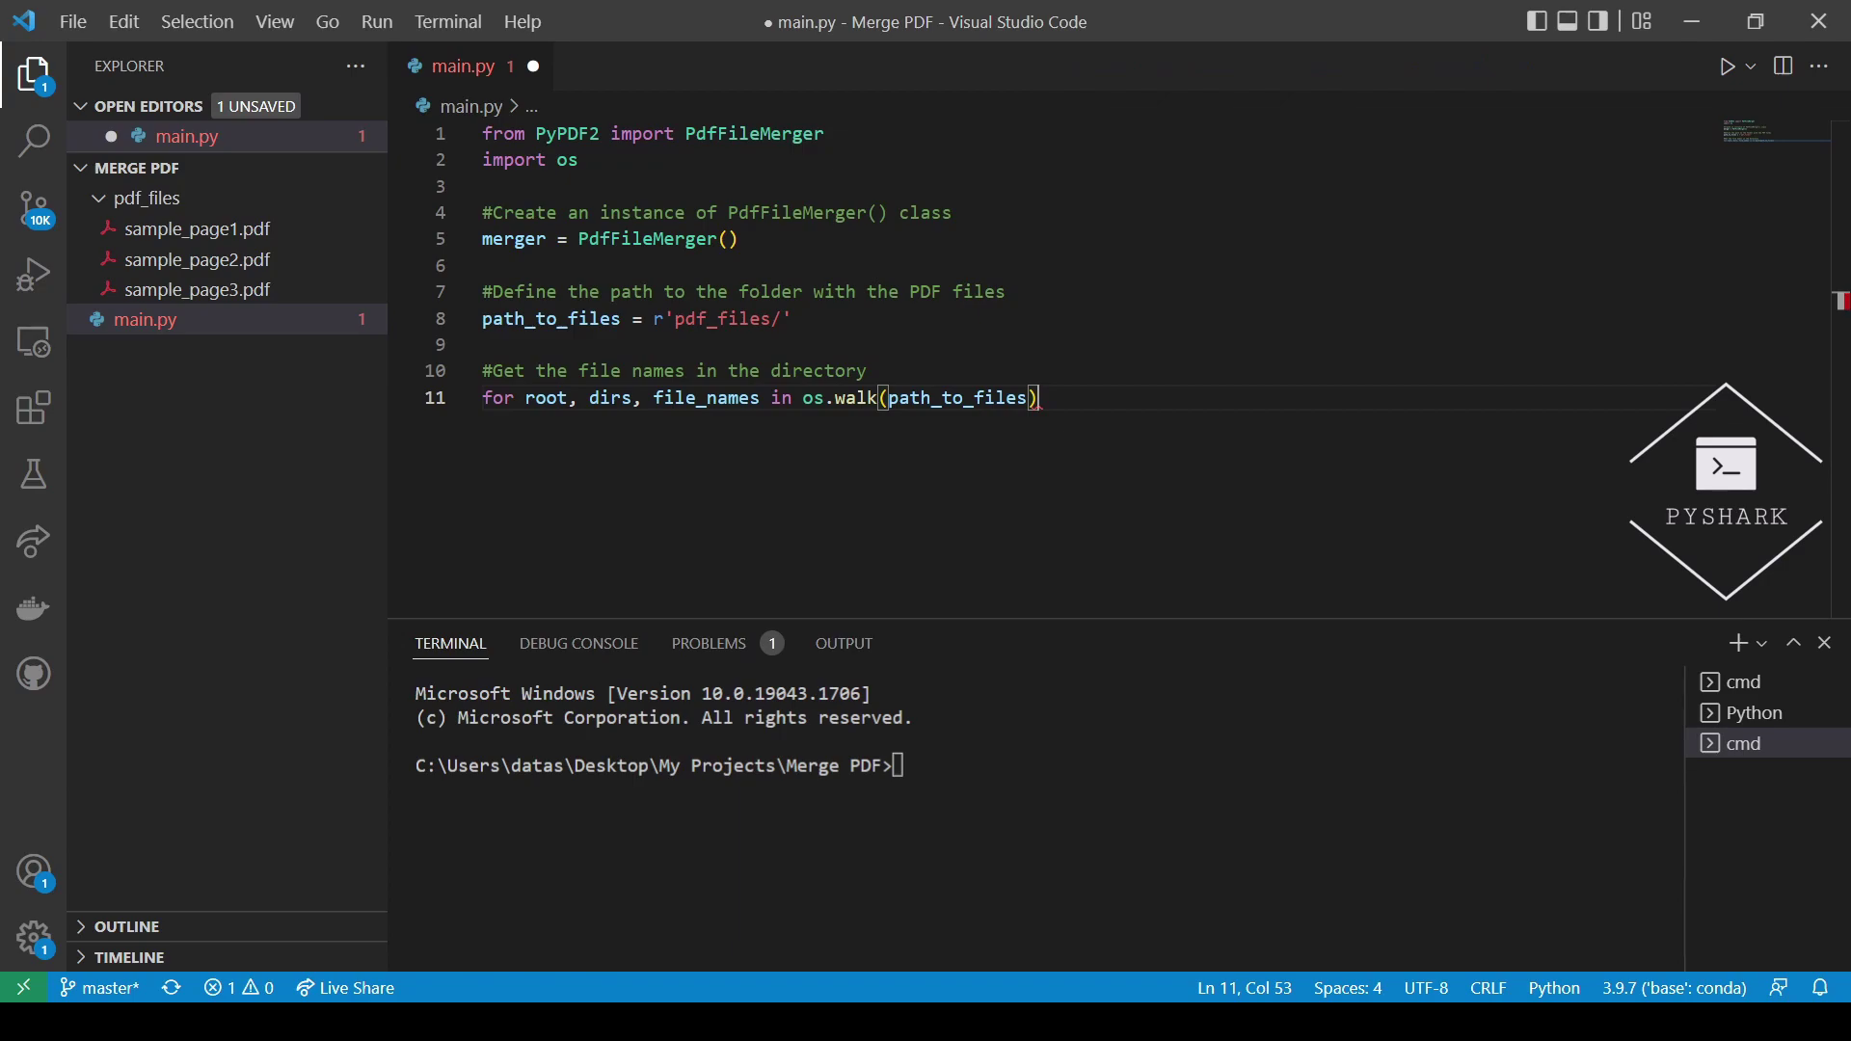
pyautogui.write(':')
pyautogui.press('Return')
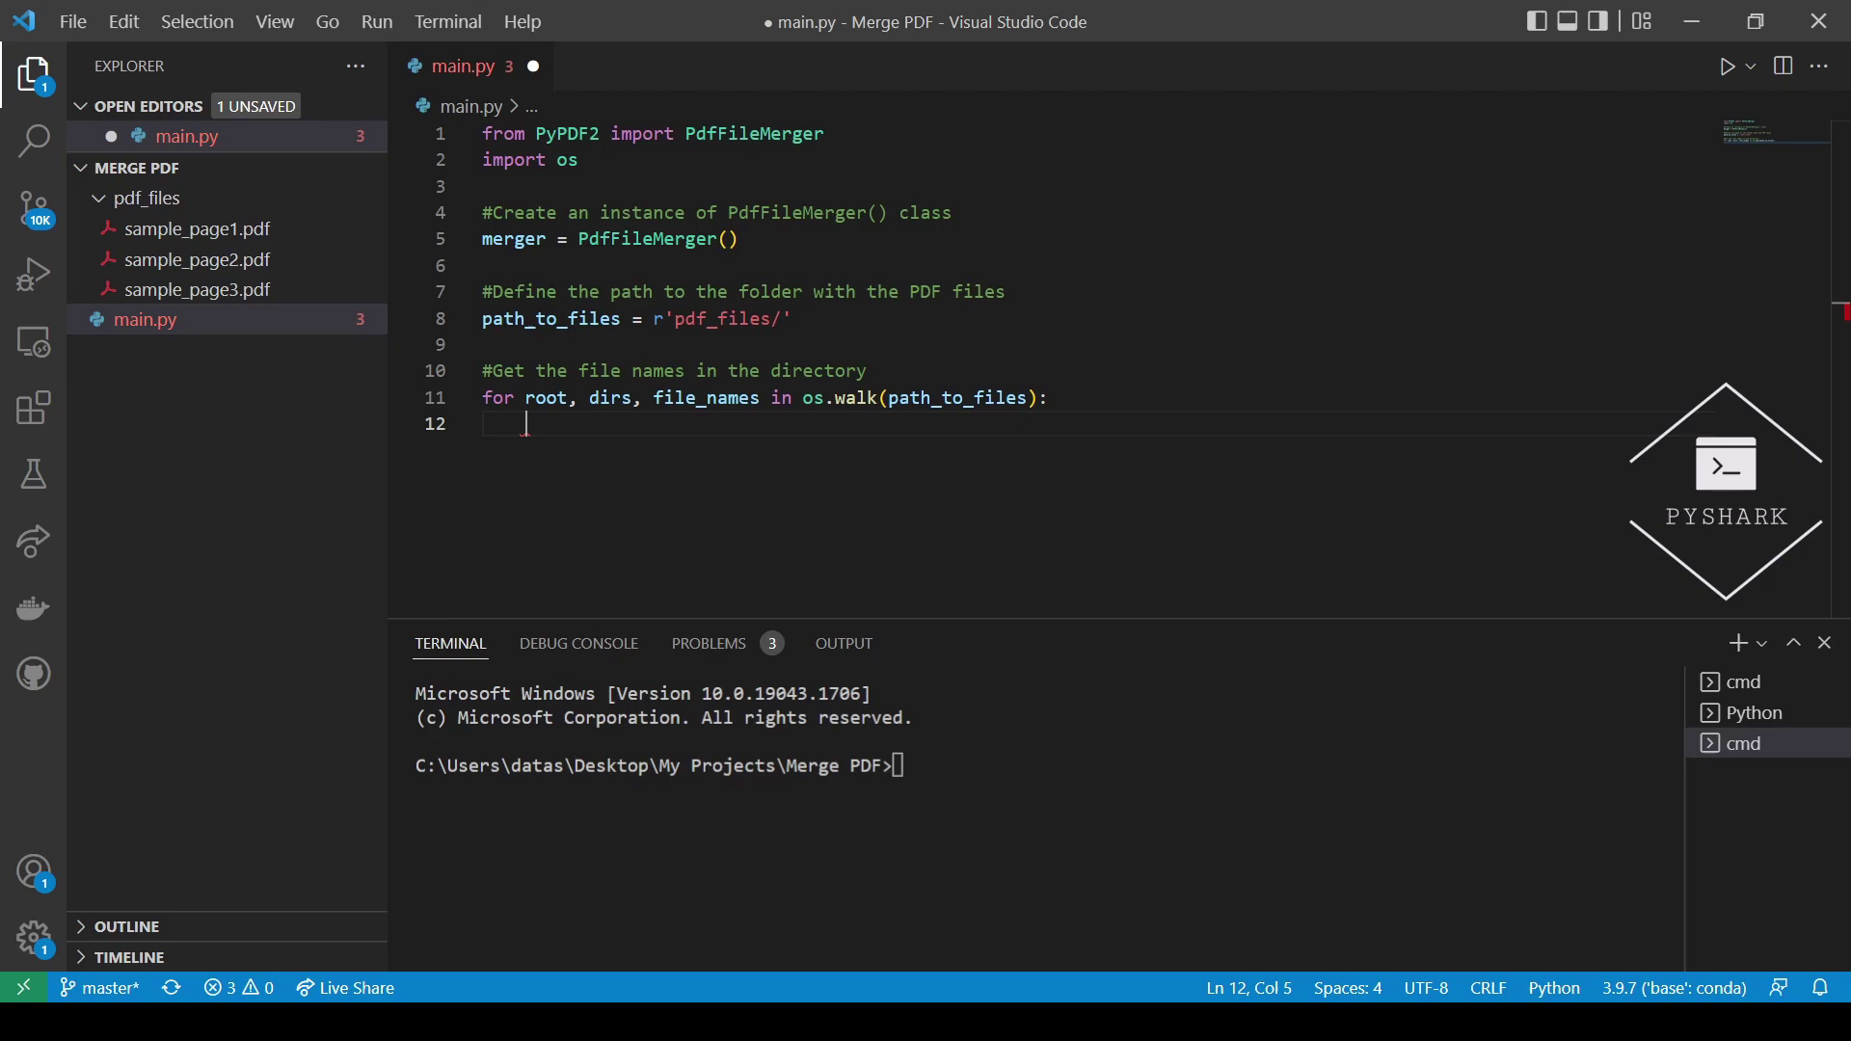
pyautogui.write('#Iterate ove')
pyautogui.write('r the li')
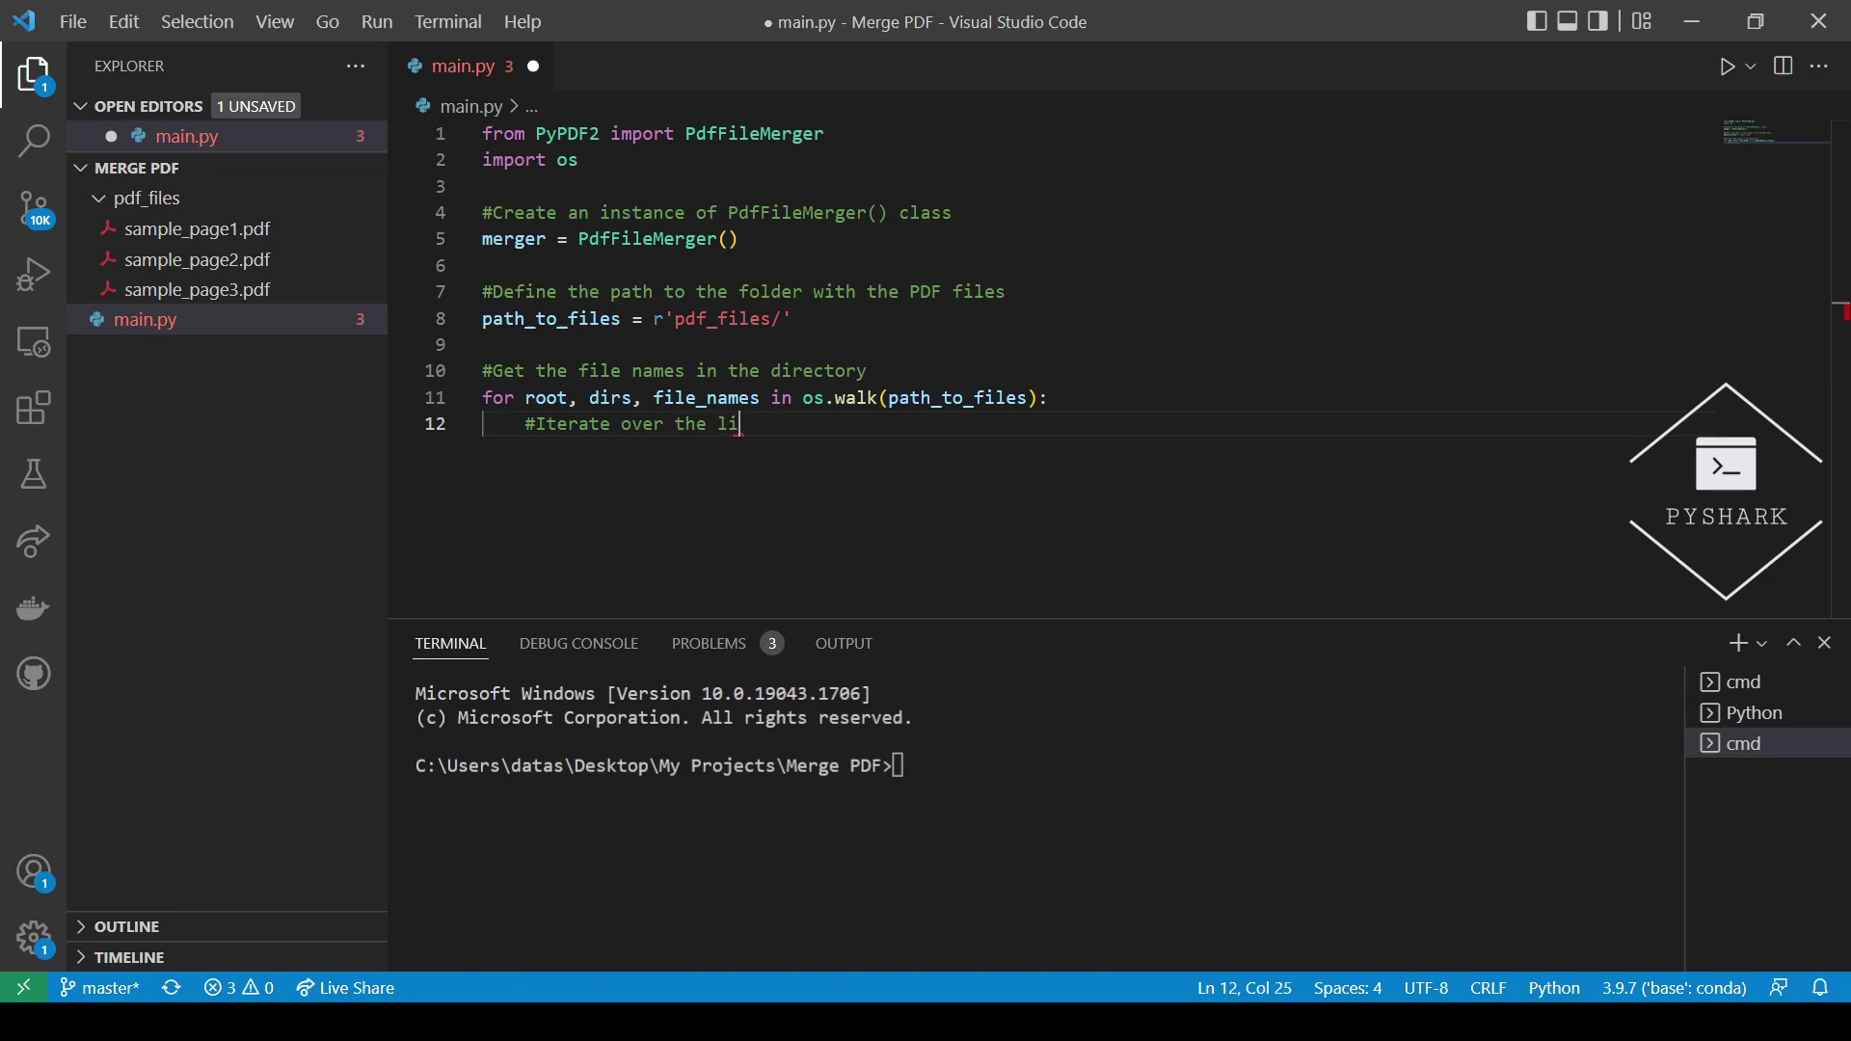
pyautogui.write('st of the fi')
pyautogui.write('le names')
# - Write the commented inner loop over file_names calling merger.append(path_to_files + file_name)
pyautogui.press('Return')
pyautogui.write('for file_')
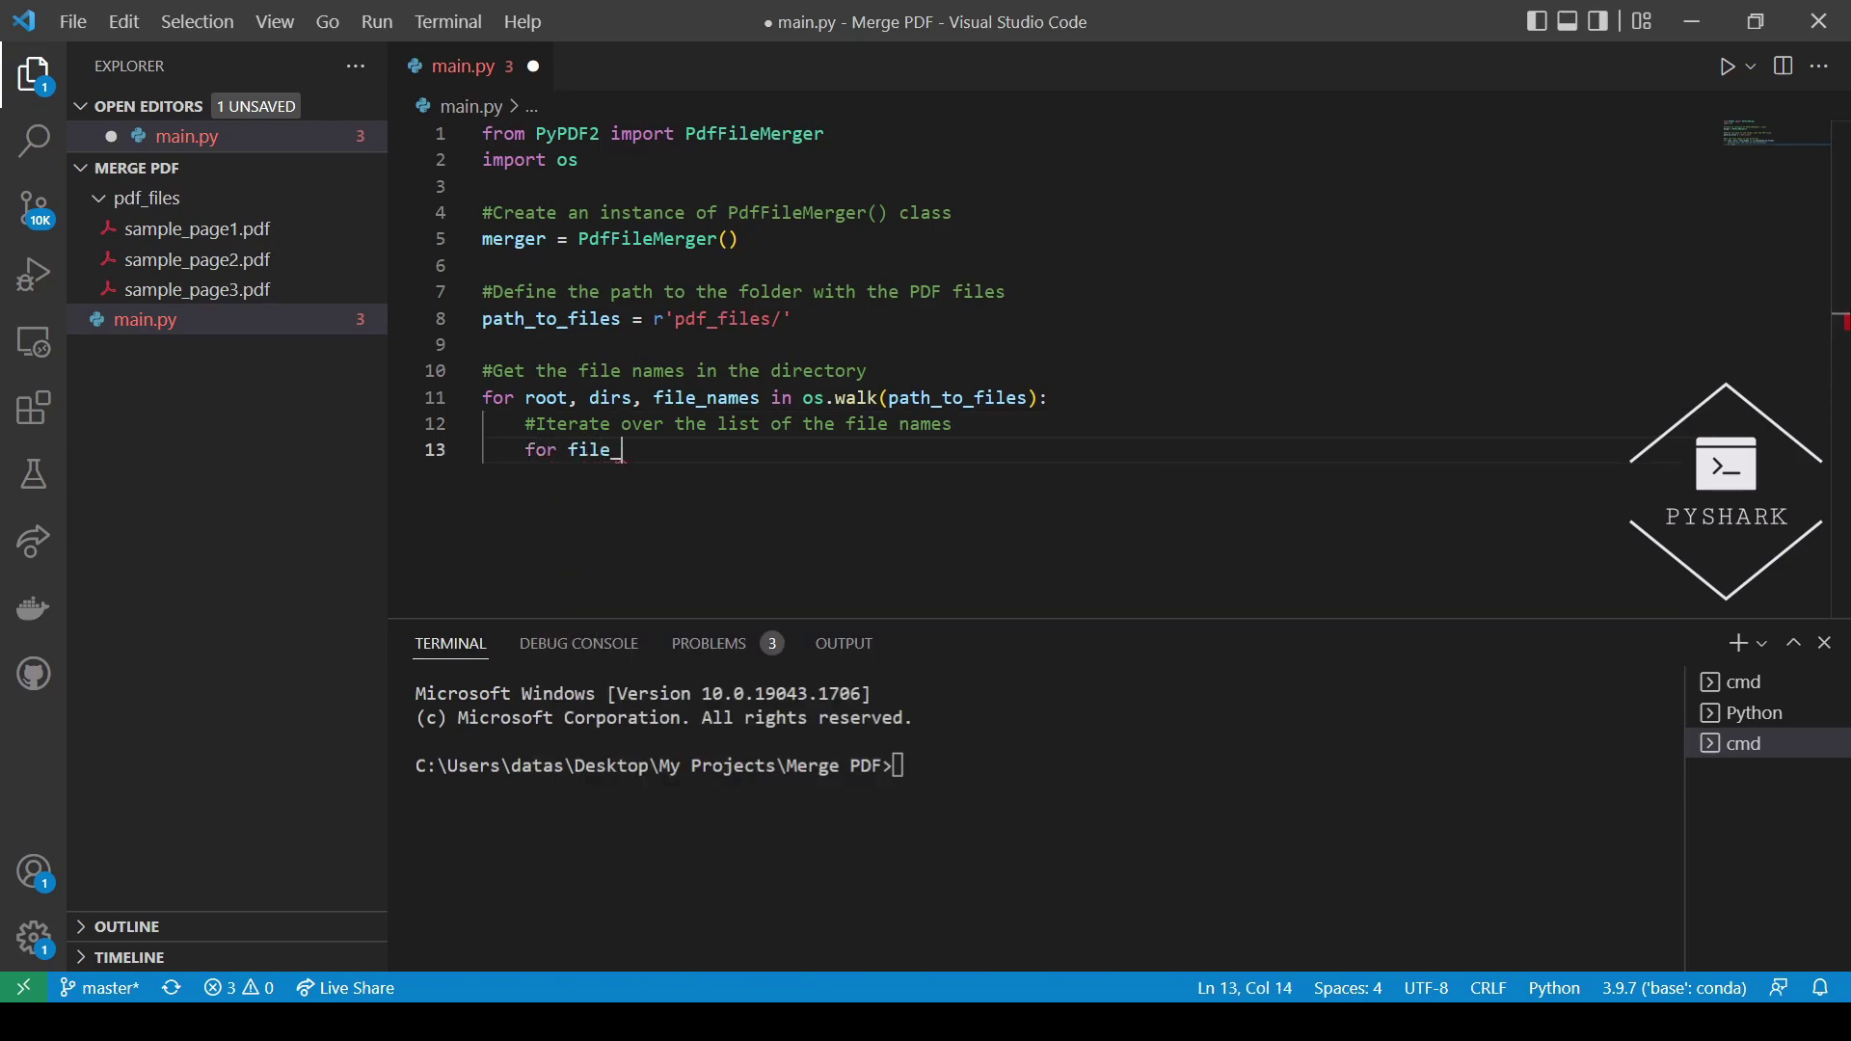
pyautogui.write('name in file')
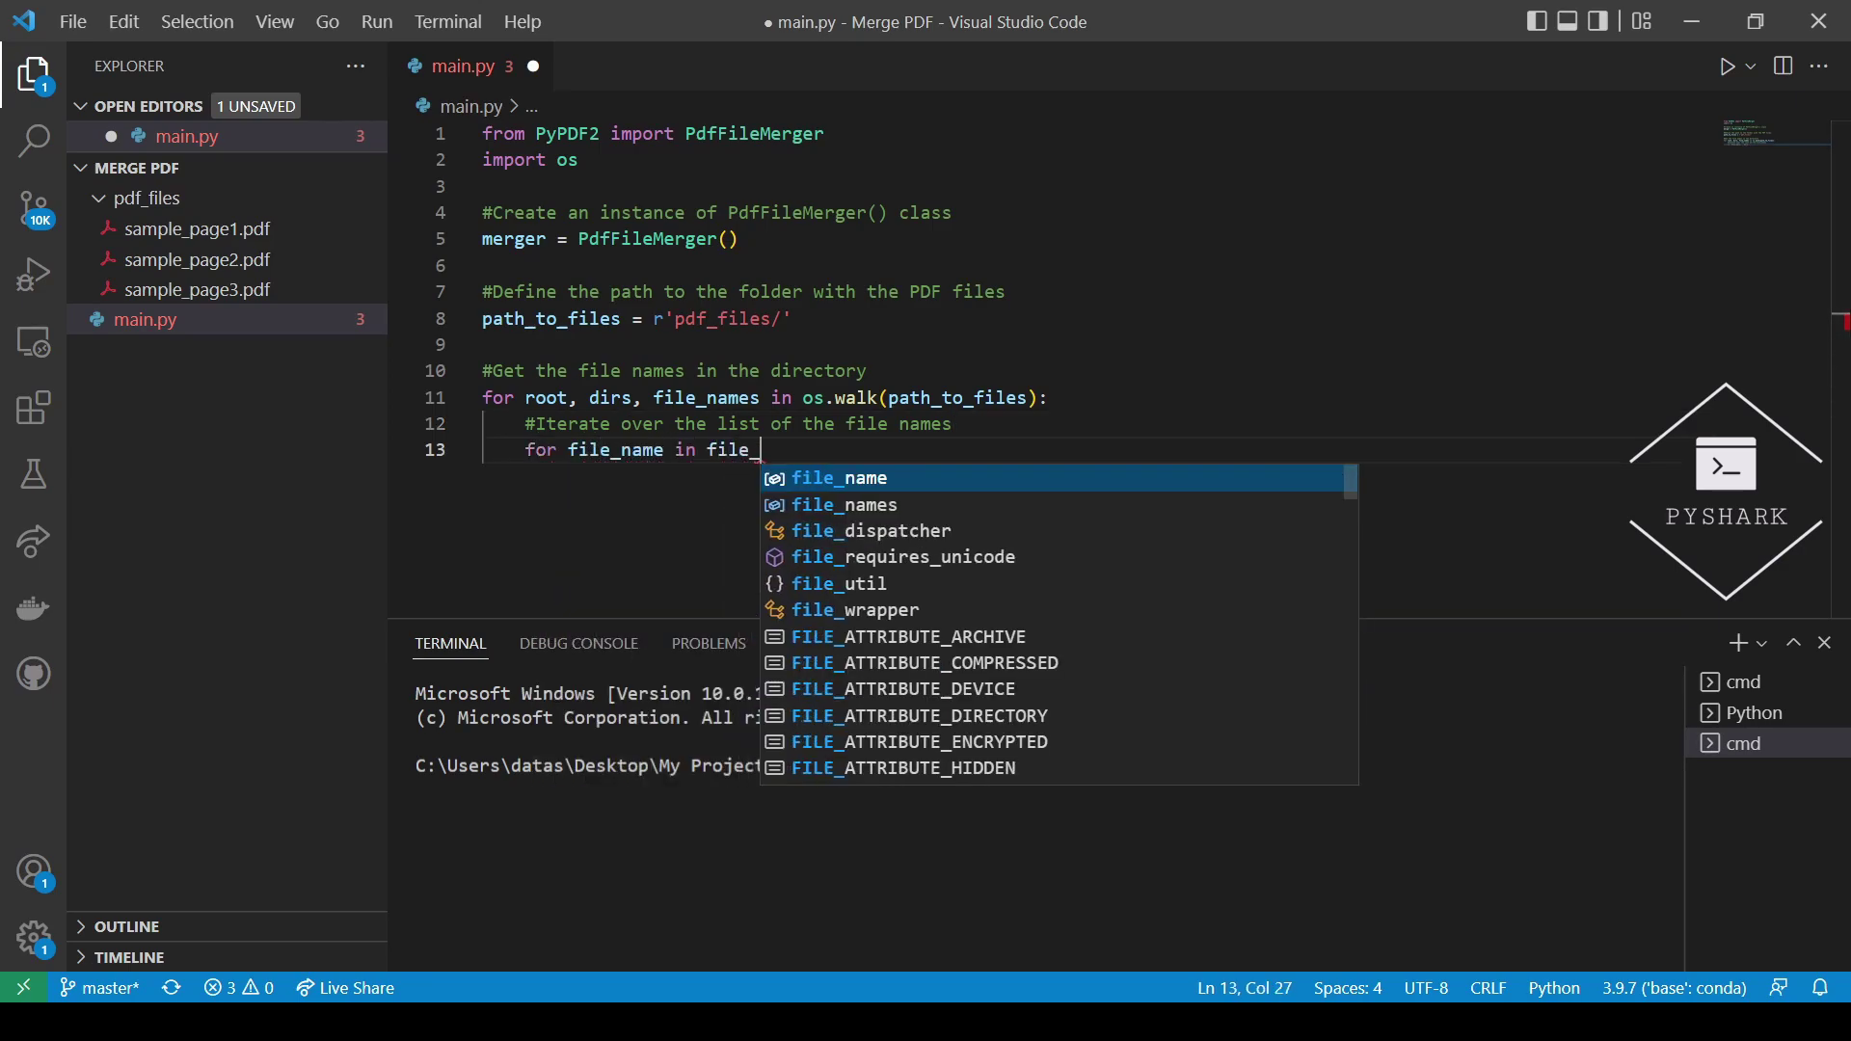
pyautogui.write('_names:')
pyautogui.press('Return')
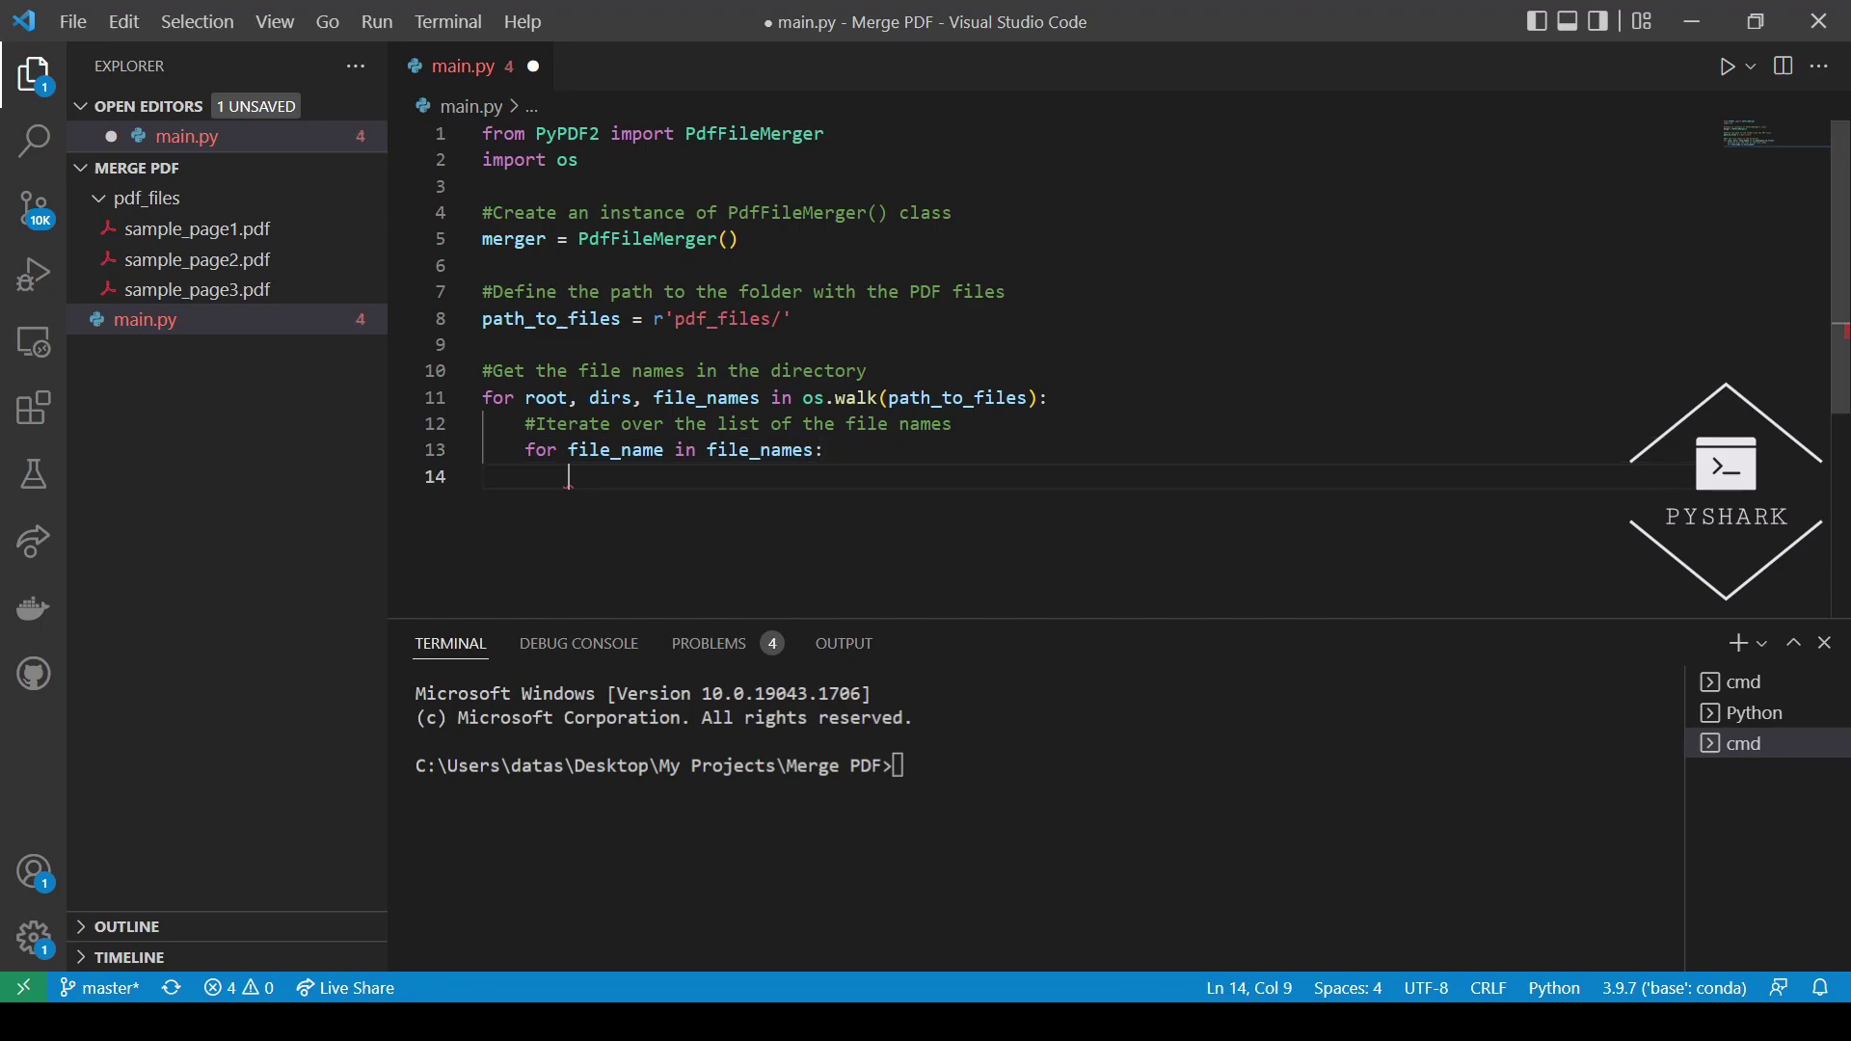
pyautogui.write('#Appe')
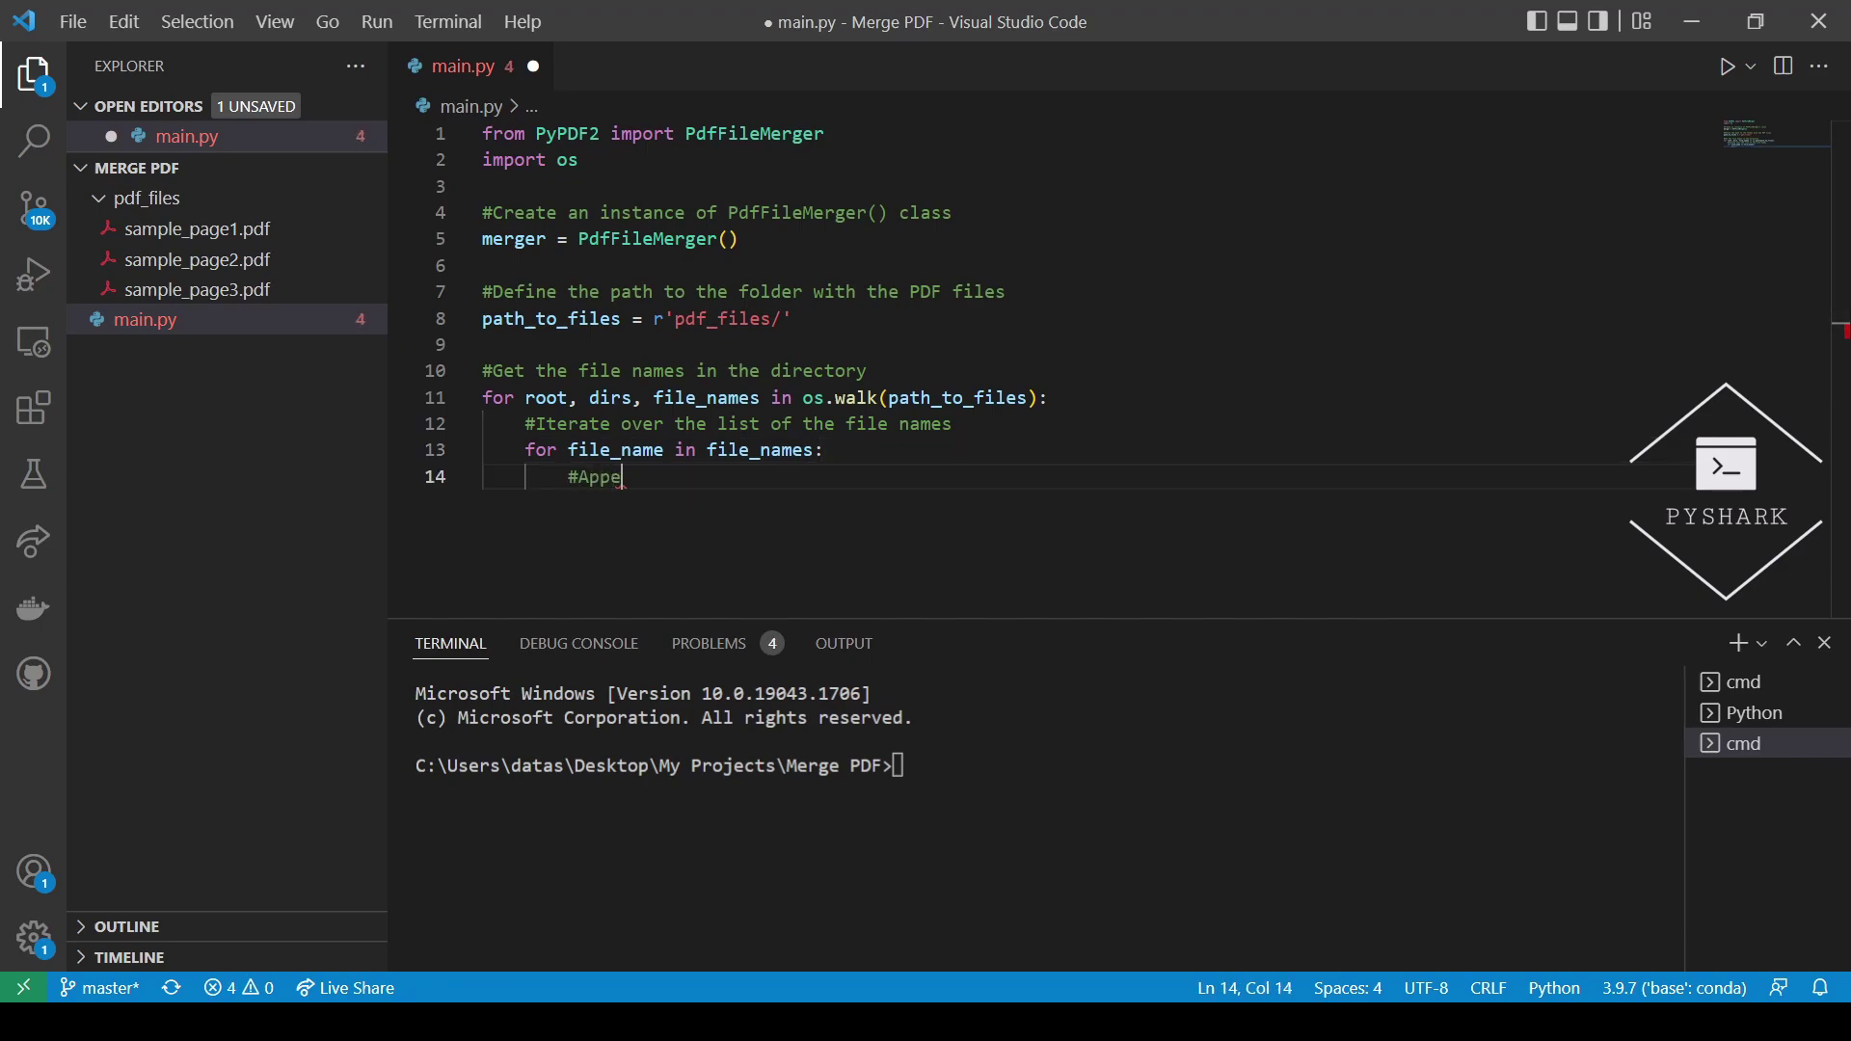
pyautogui.write('nd PDF file')
pyautogui.write('s')
pyautogui.press('Return')
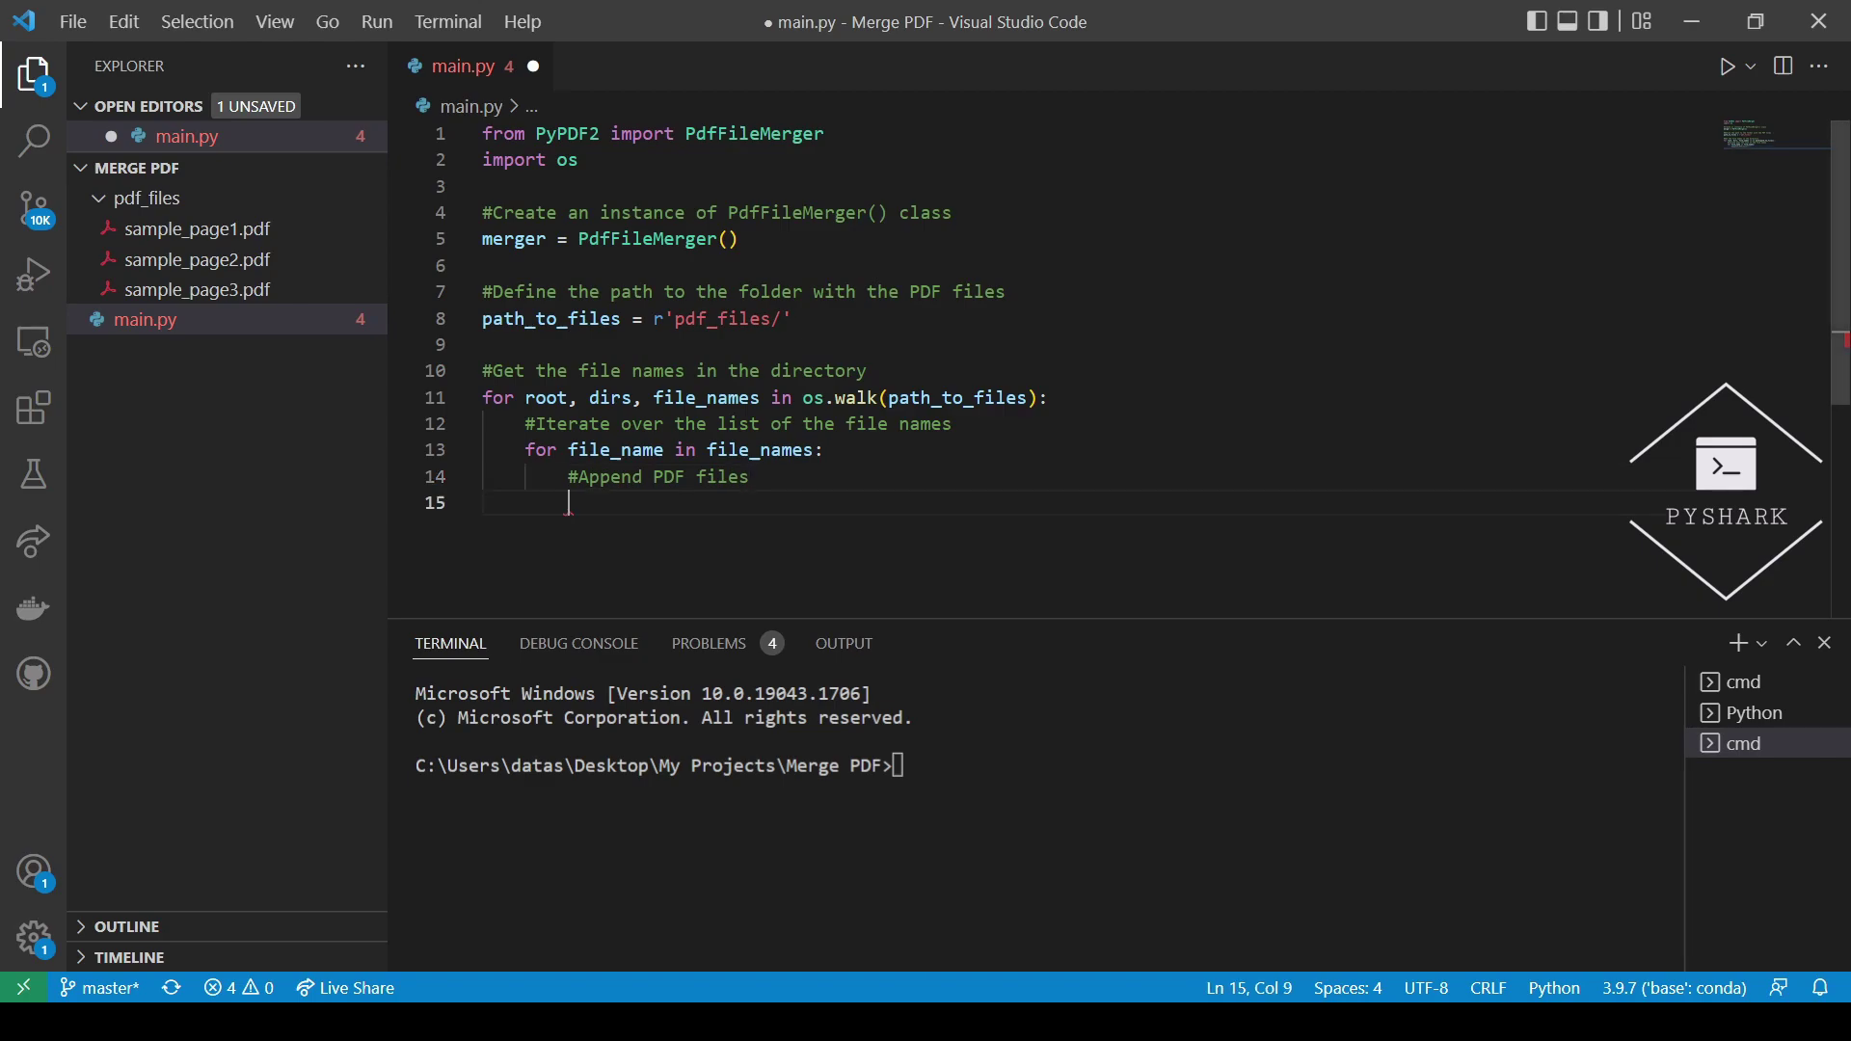
pyautogui.write('merger')
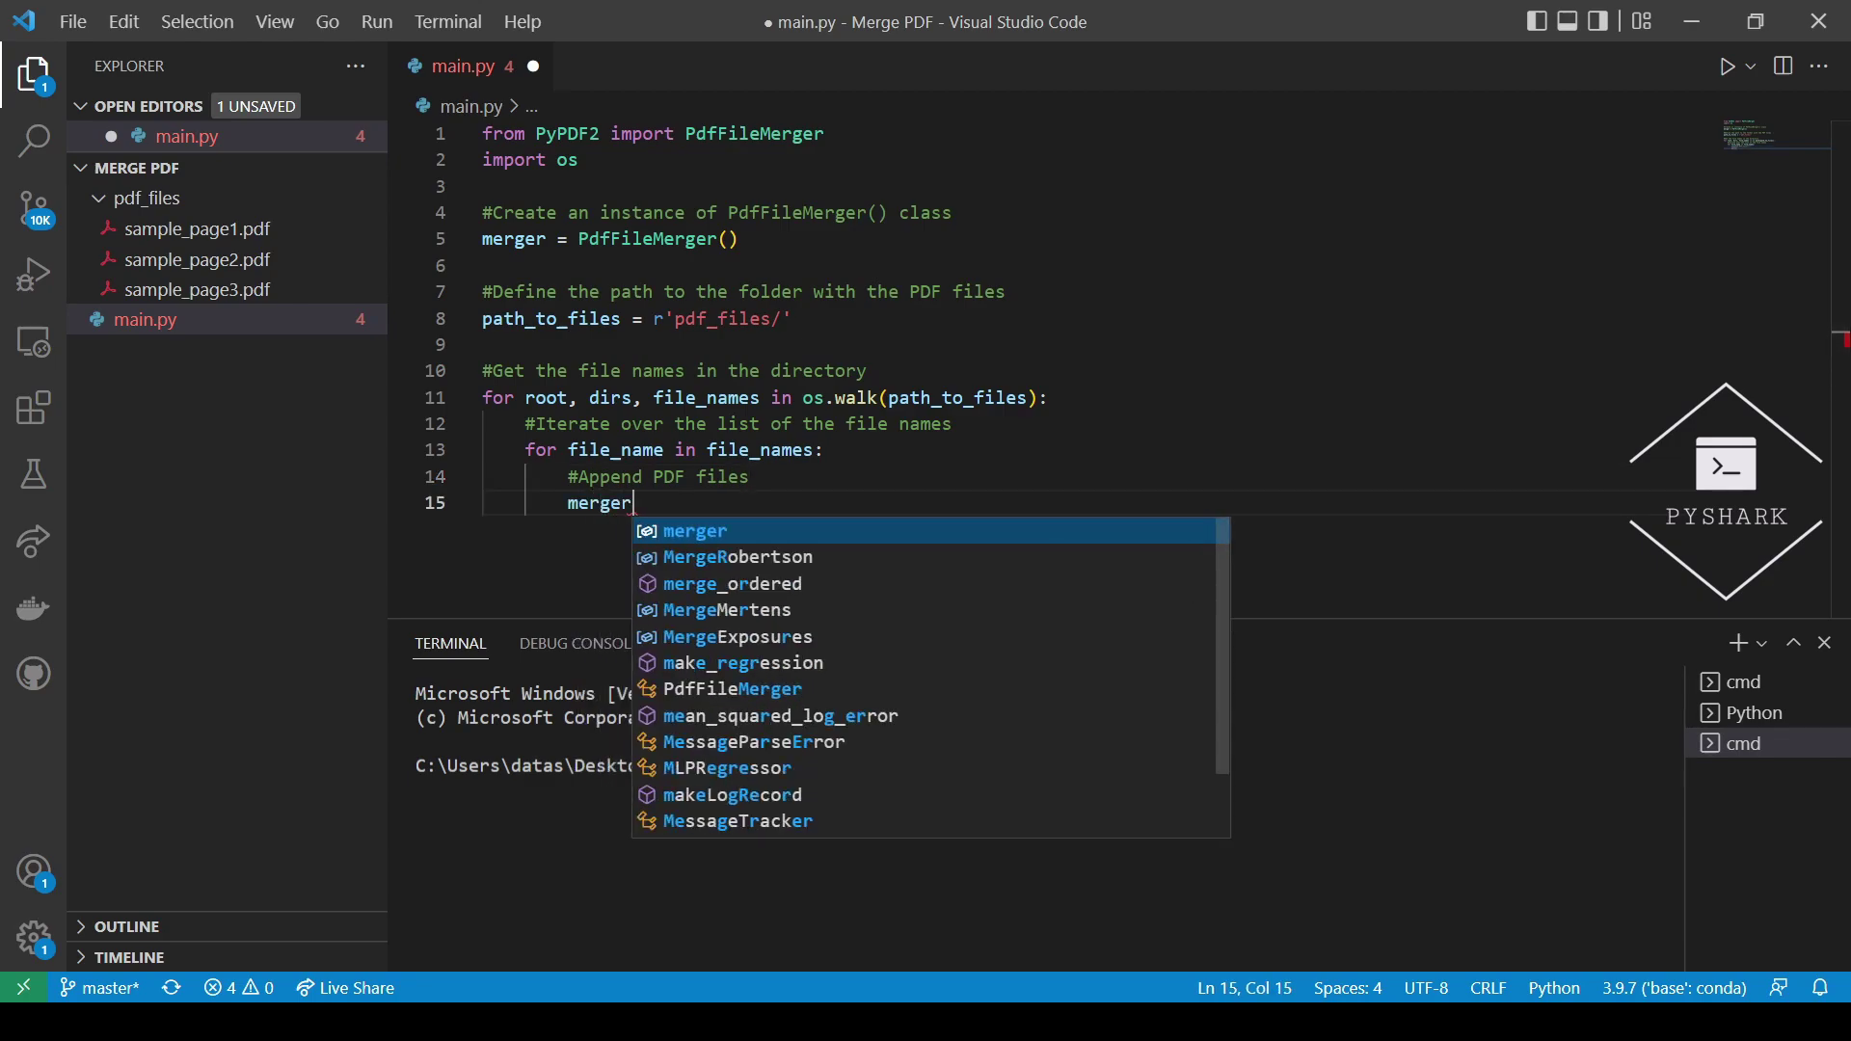
pyautogui.write('.append(')
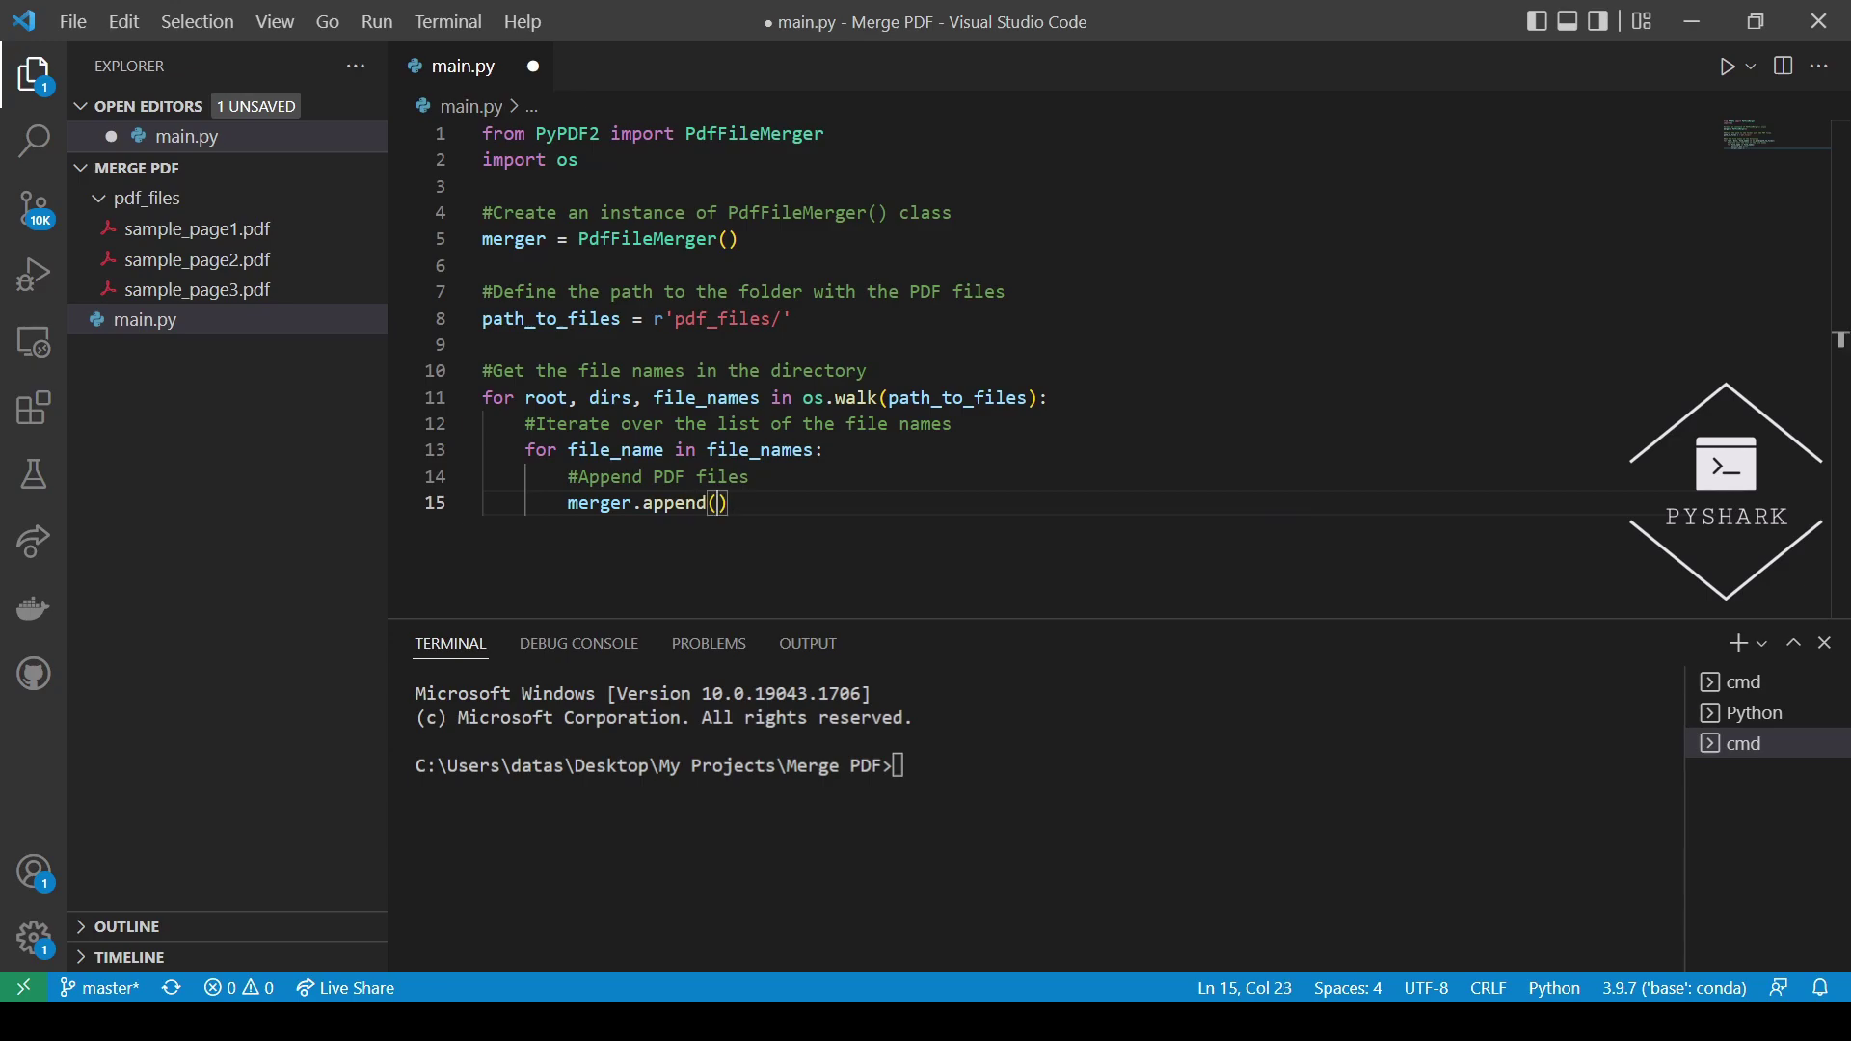
pyautogui.write('path')
pyautogui.write('_to')
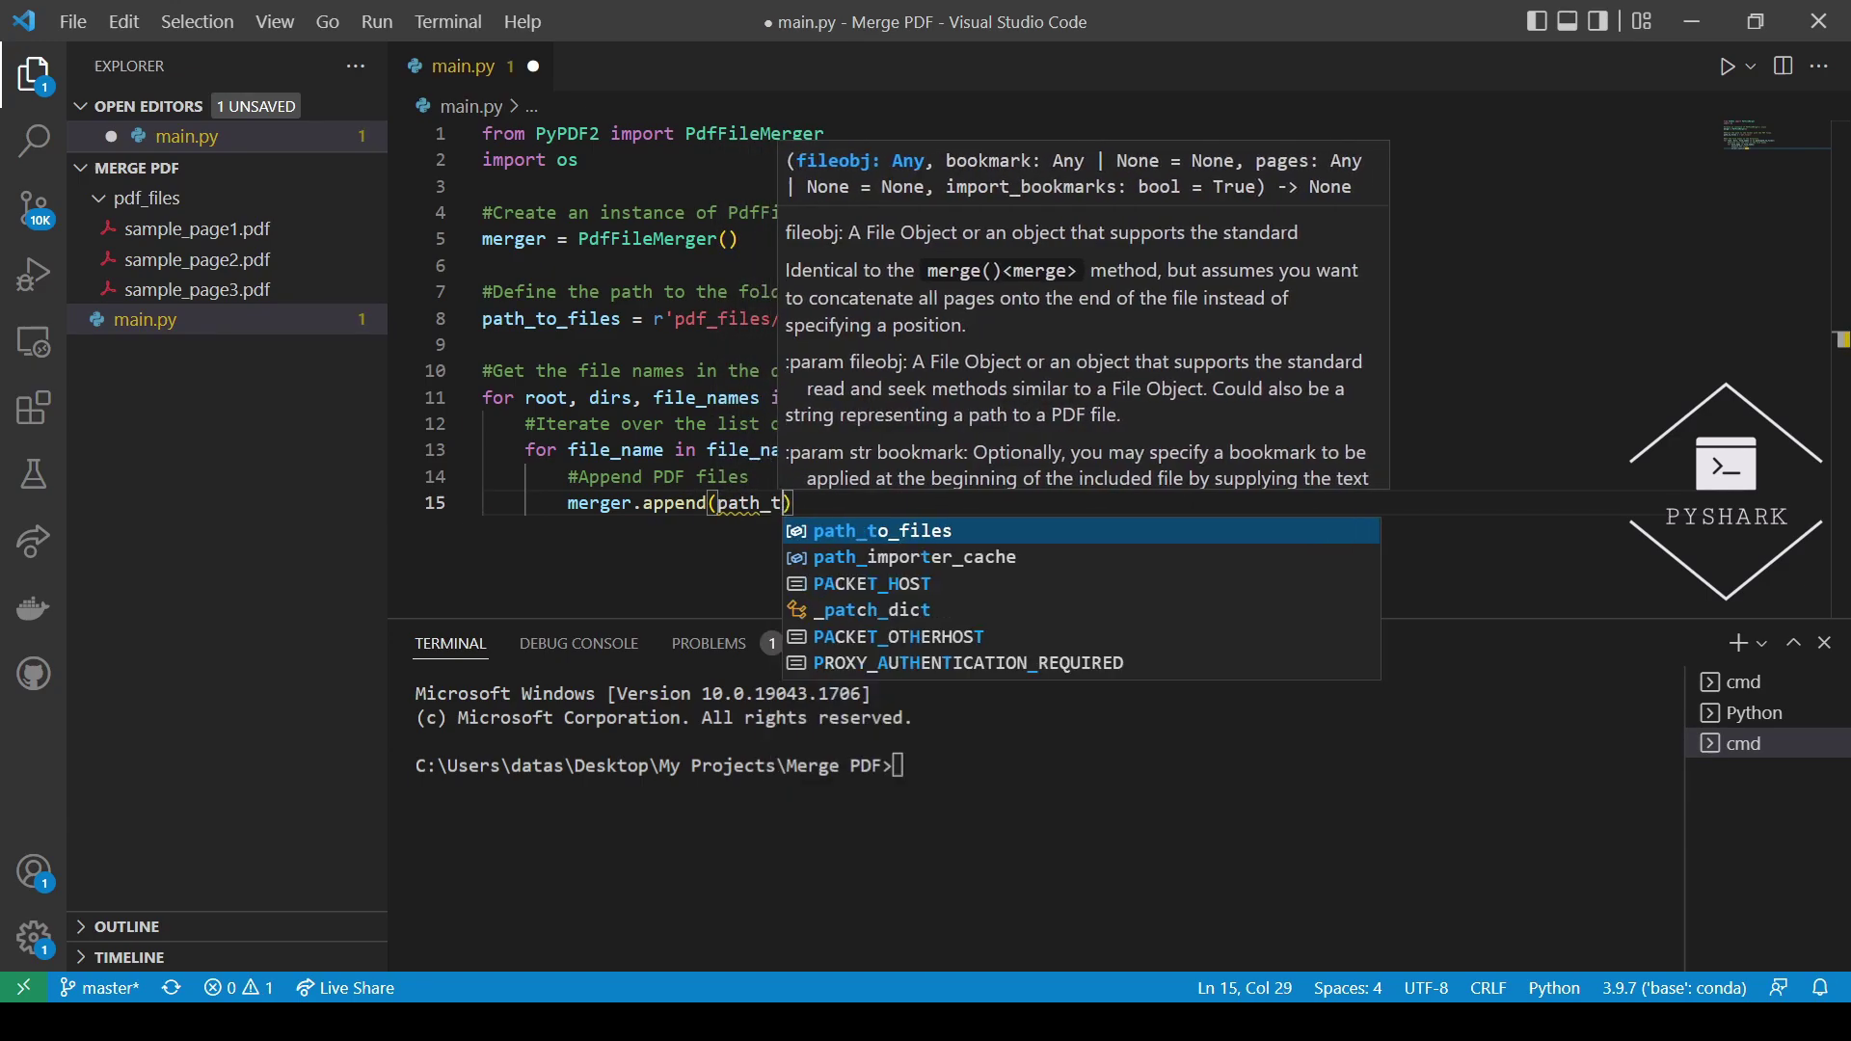
pyautogui.press('Tab')
pyautogui.write('+ ')
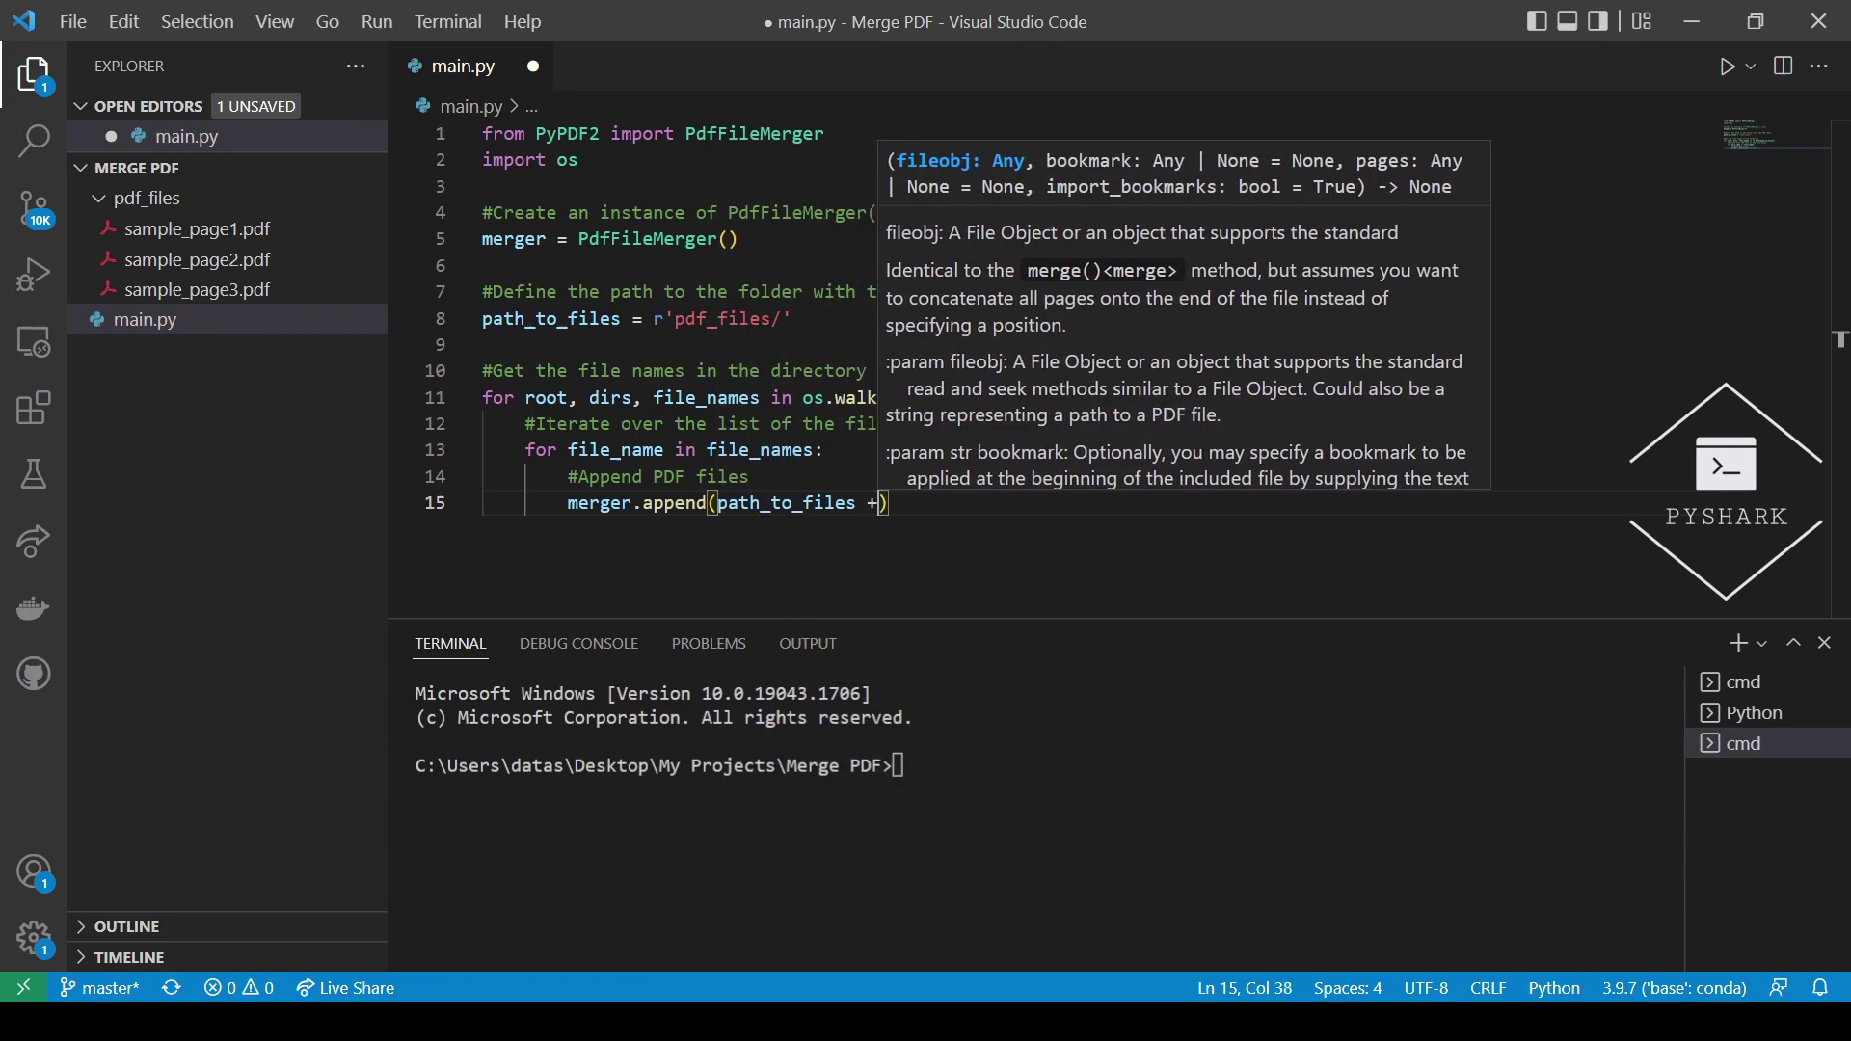
pyautogui.write('file')
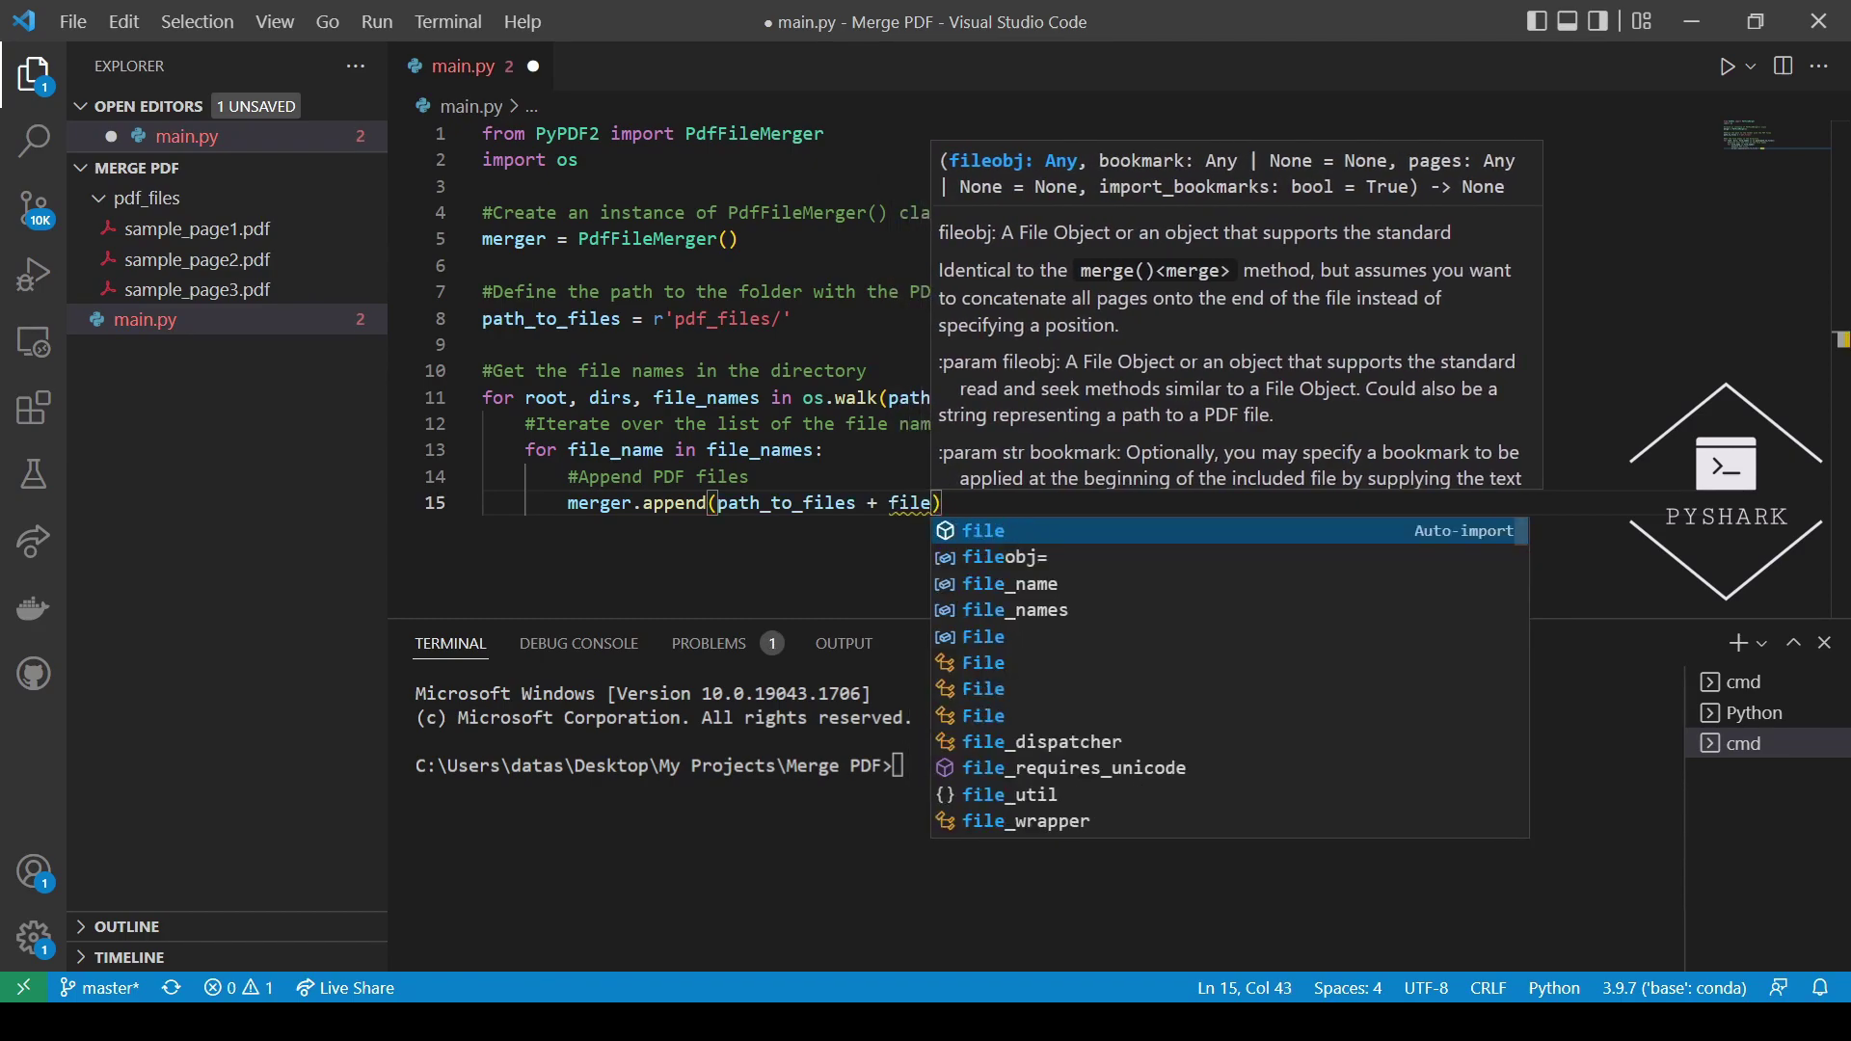
pyautogui.write('_name')
pyautogui.press('Right')
pyautogui.press('Return')
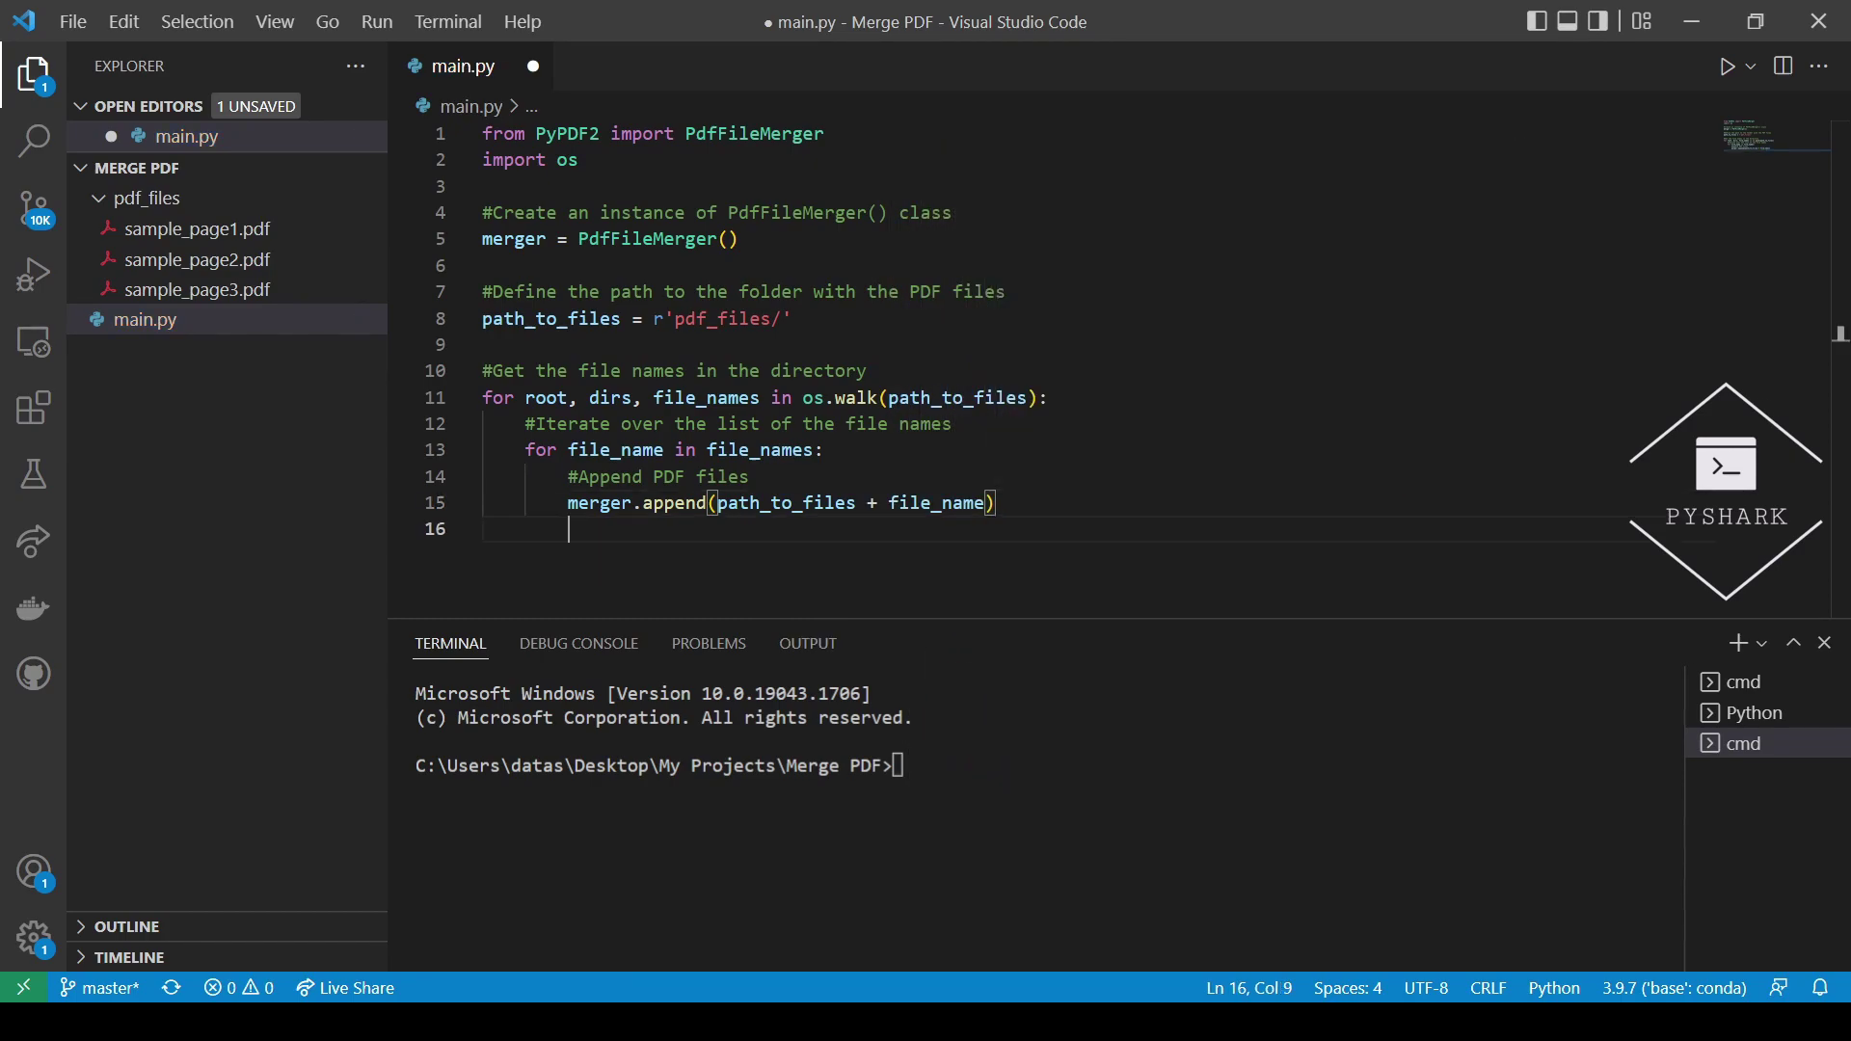
pyautogui.press('Return')
pyautogui.press('BackSpace')
pyautogui.press('BackSpace')
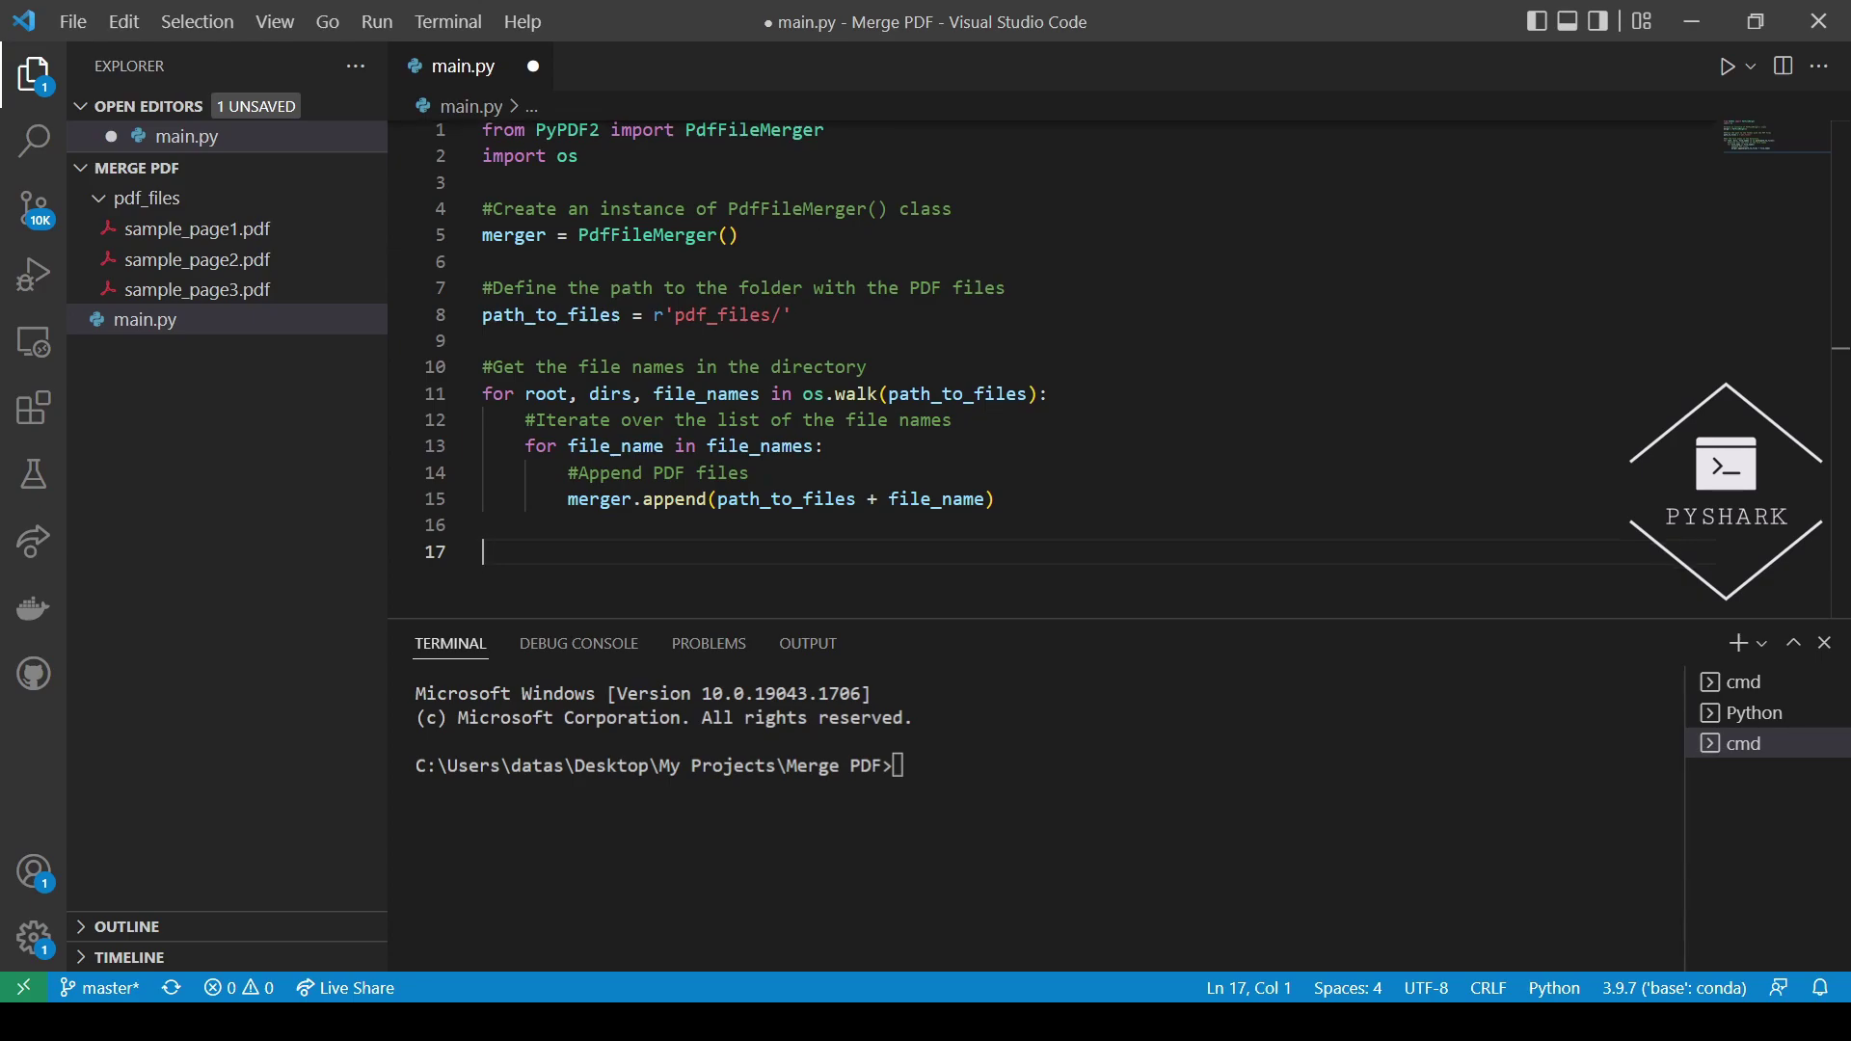
pyautogui.write('#Writ')
pyautogui.write('e out the merge')
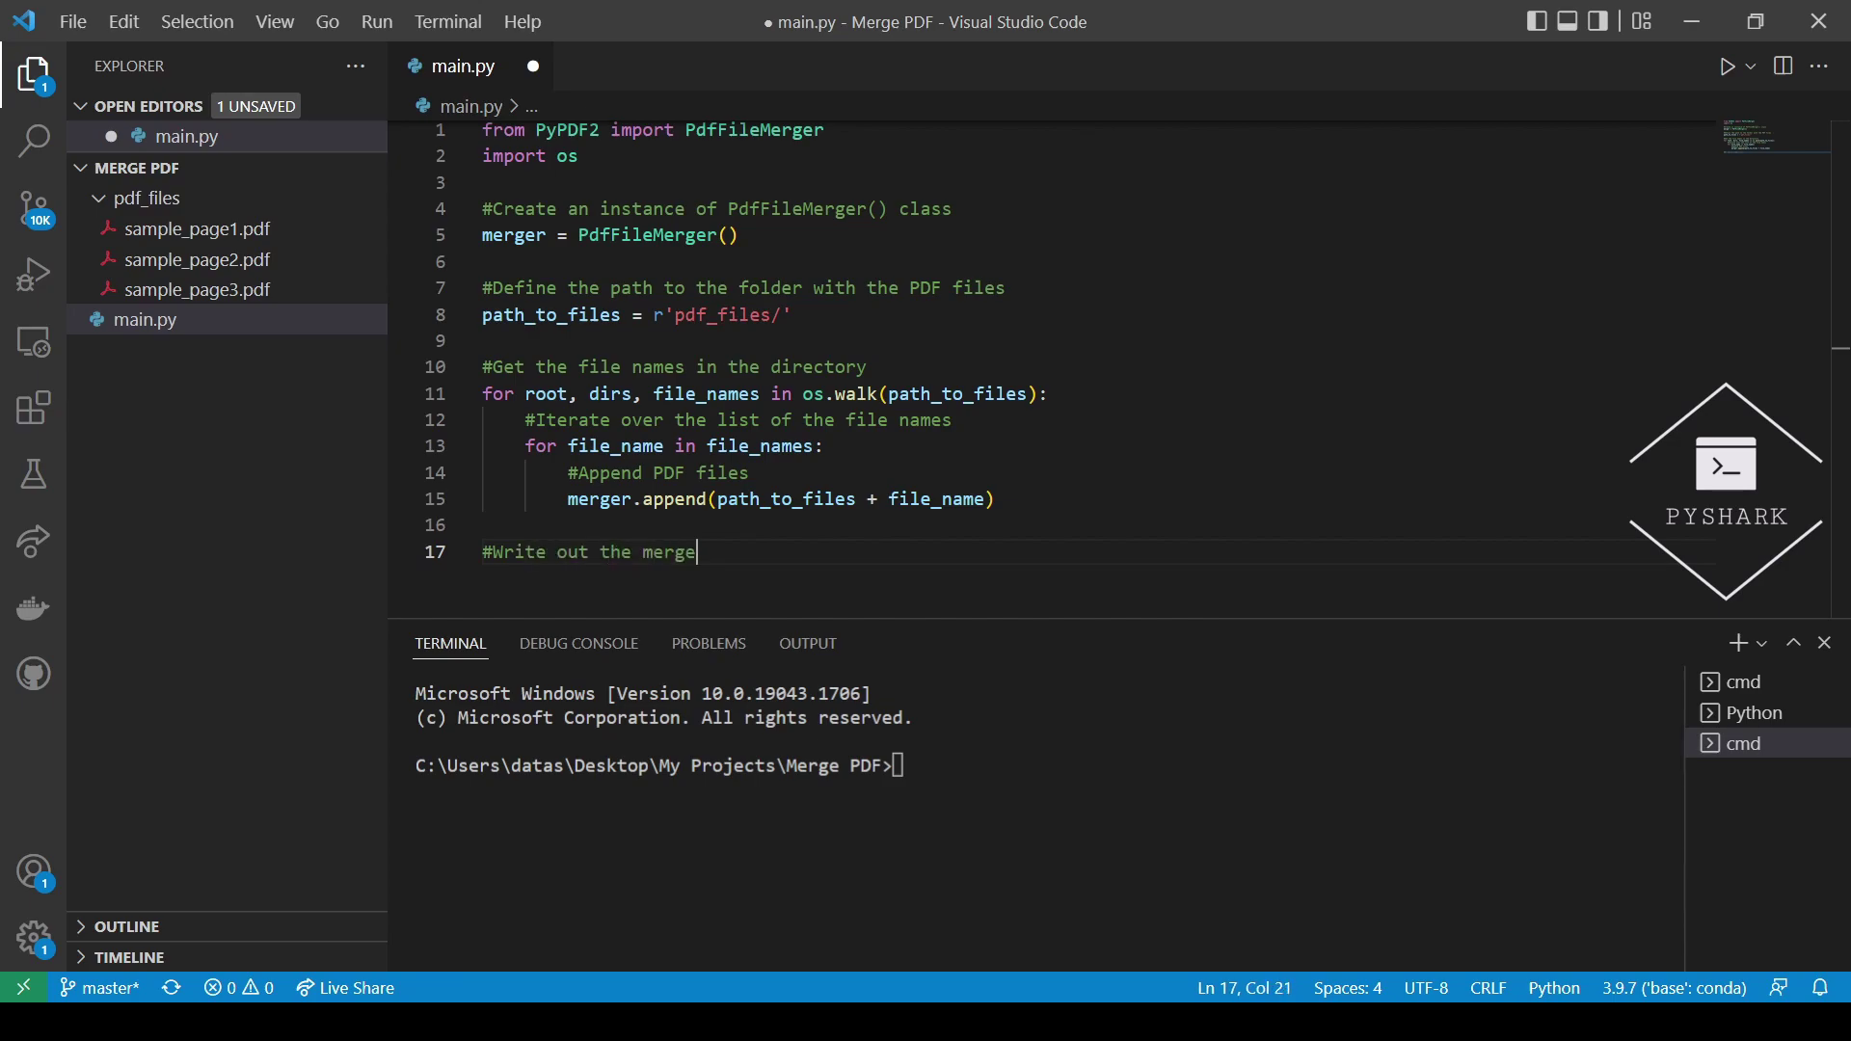
pyautogui.write('d PDF file')
# - Add the #Write out comment and merger.write("merged_all_pages.pdf"), then start merger.close()
pyautogui.press('Return')
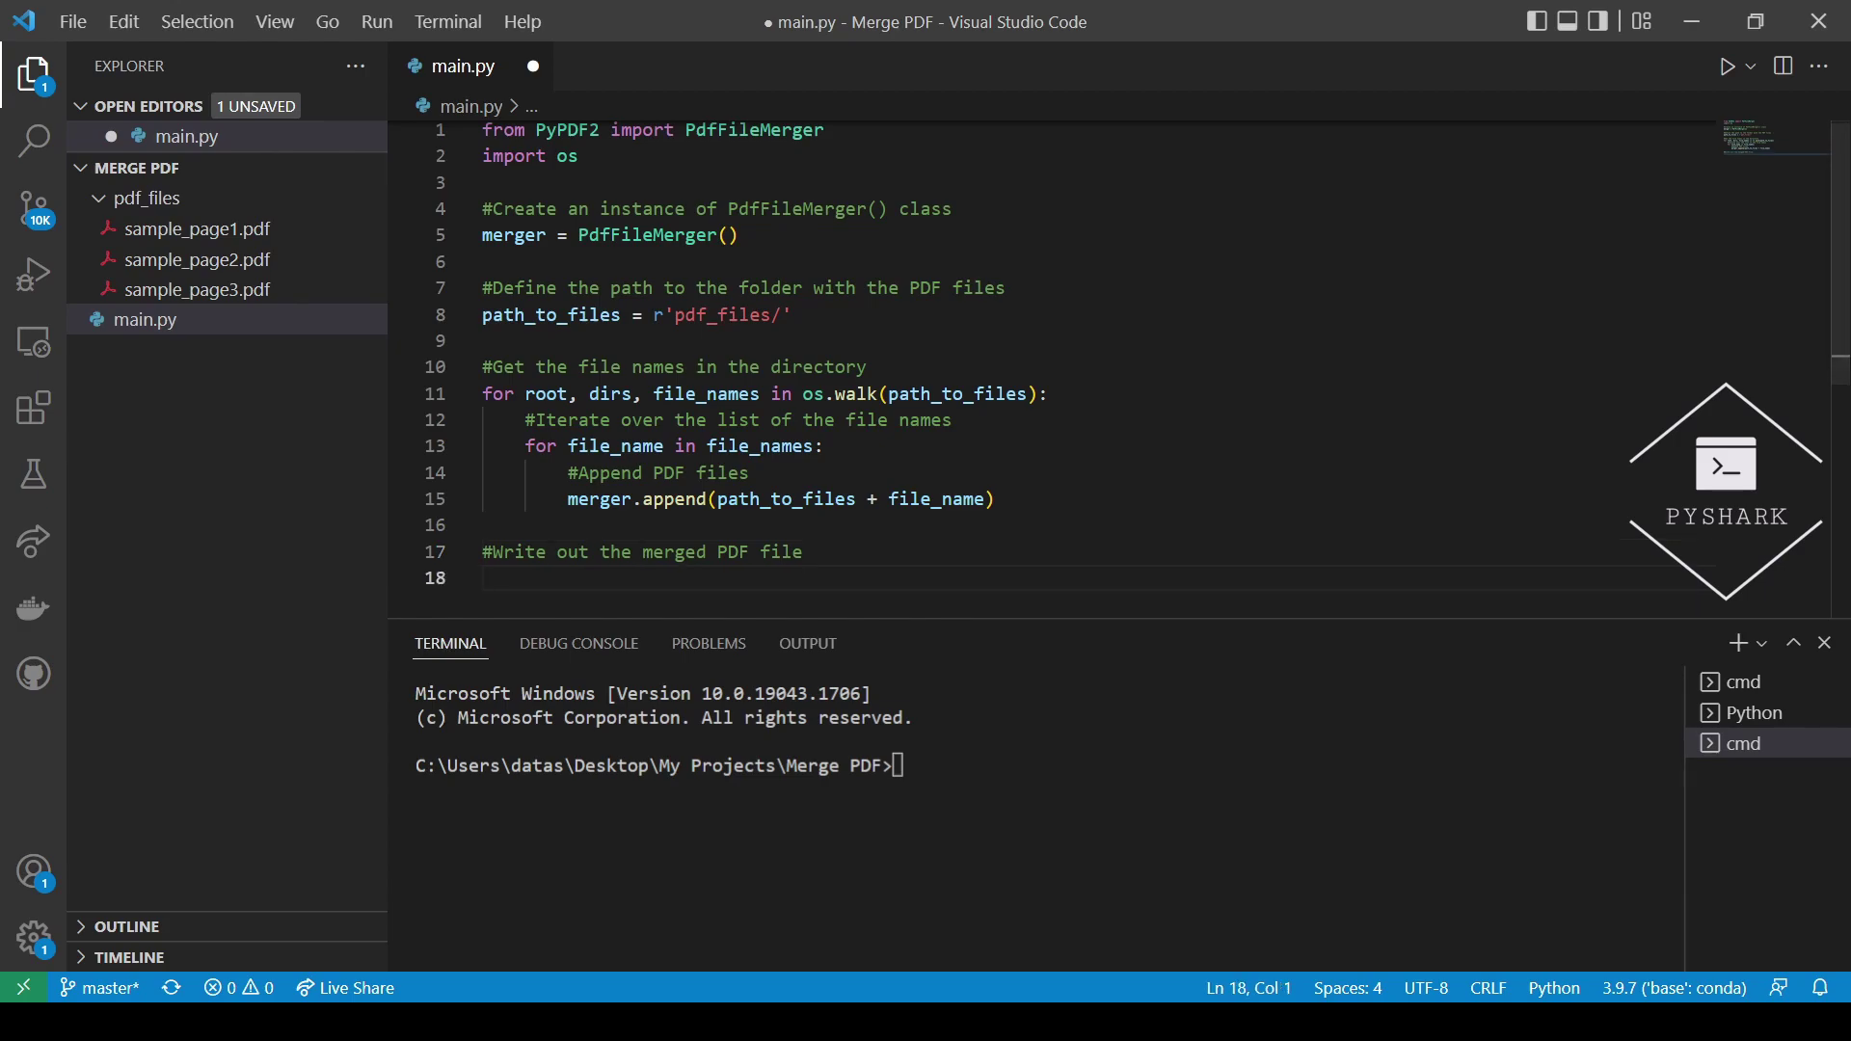
pyautogui.write('merger.write(')
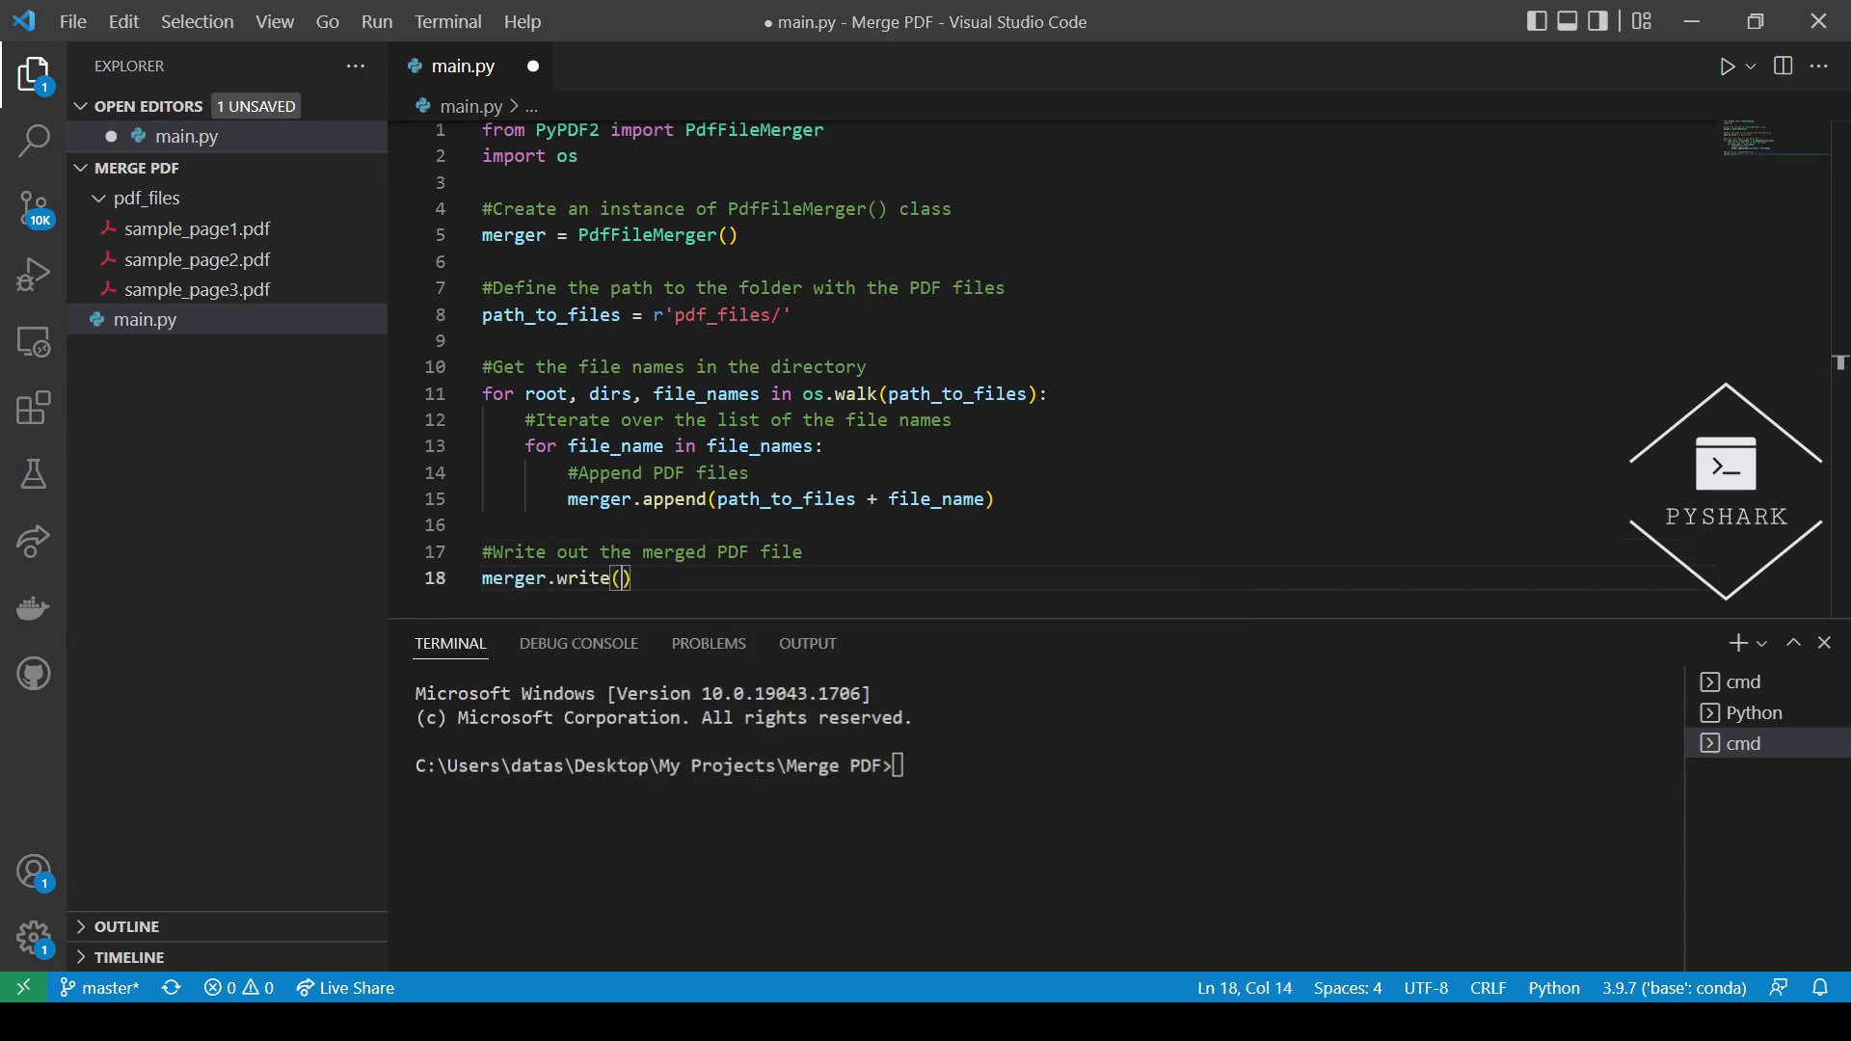
pyautogui.write('"merged')
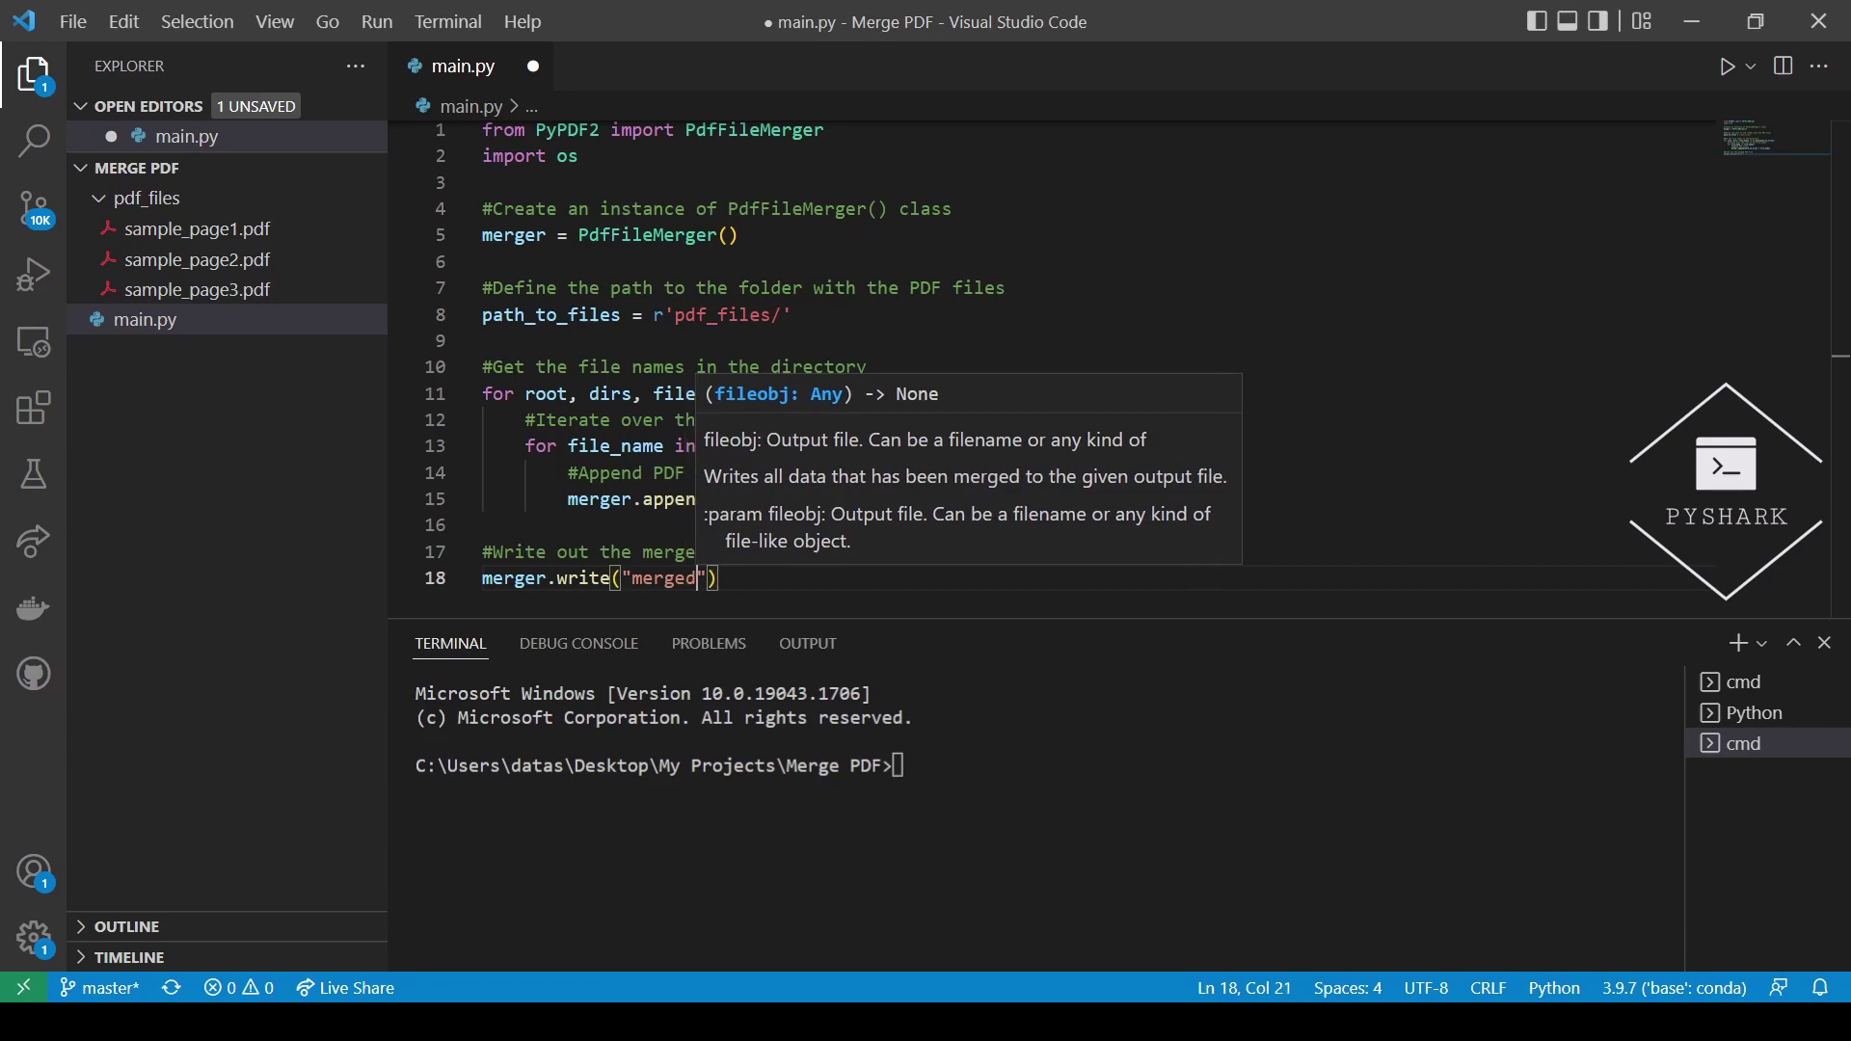
pyautogui.write('_all_pag')
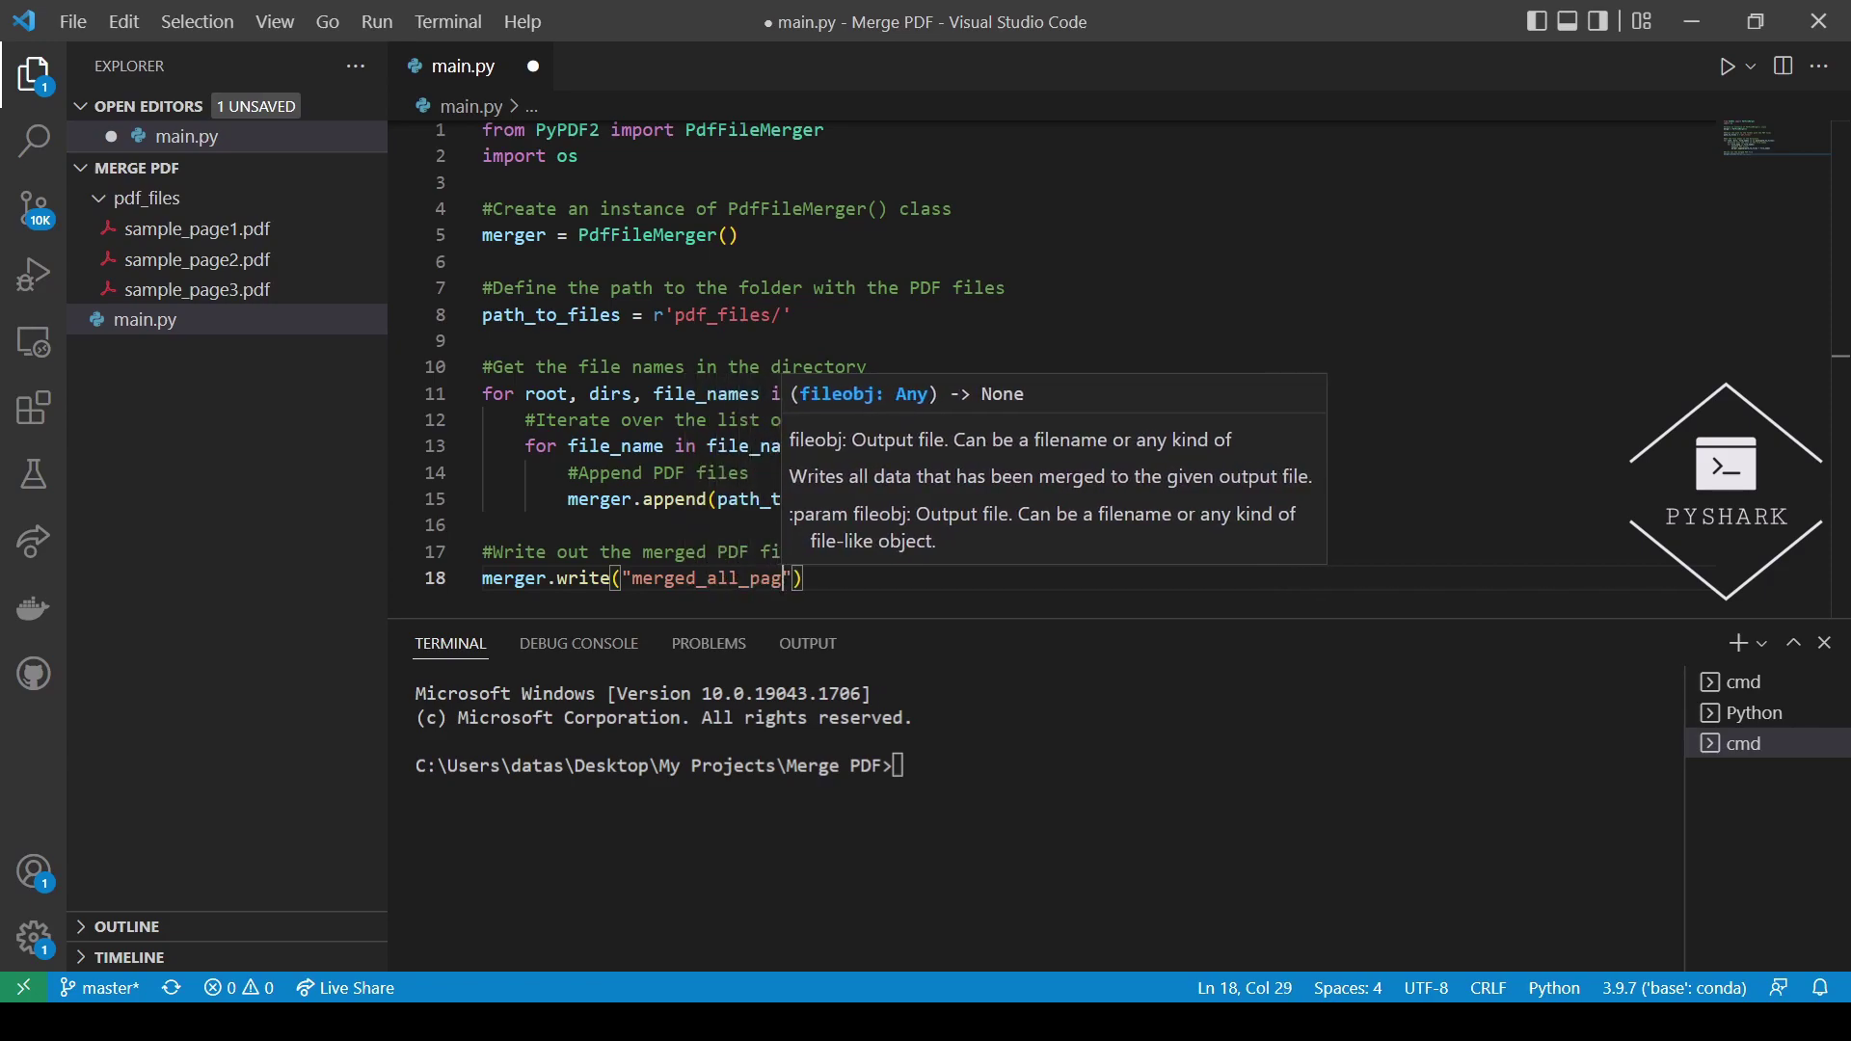
pyautogui.write('es.pdf')
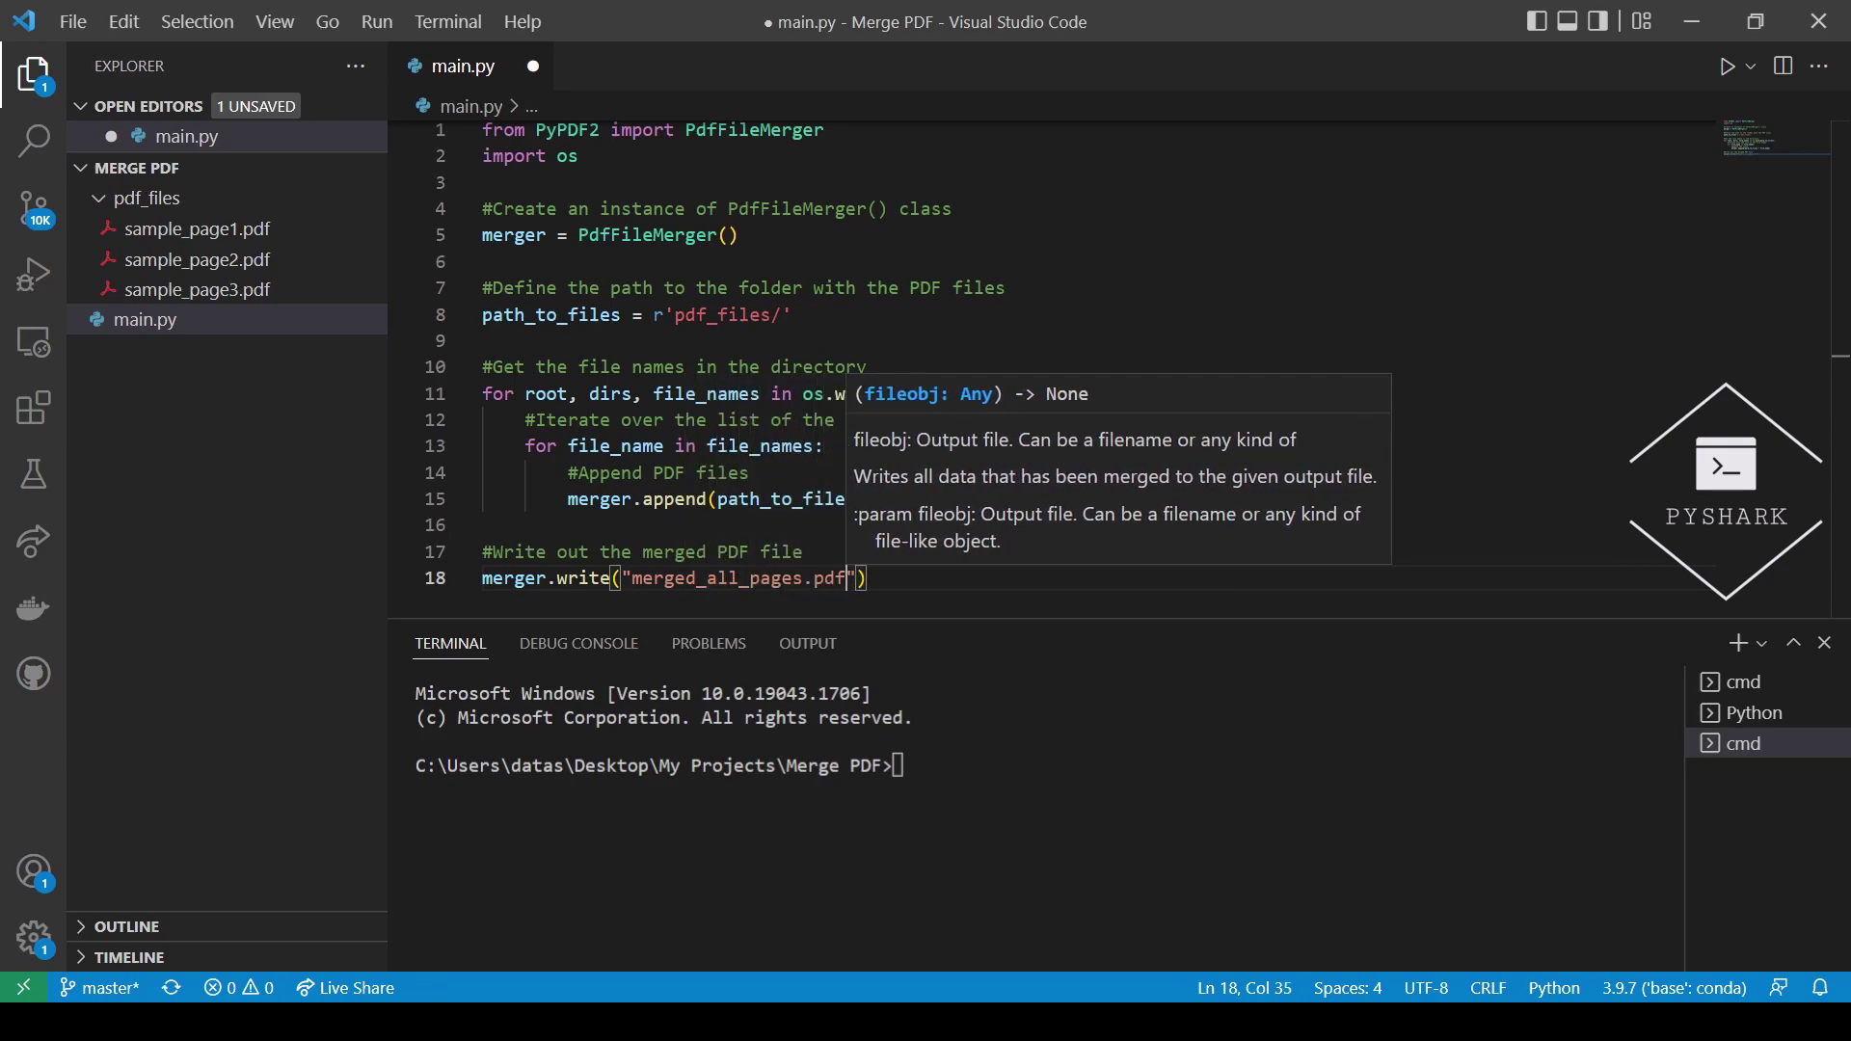
pyautogui.press('End')
pyautogui.press('Return')
pyautogui.write('merg')
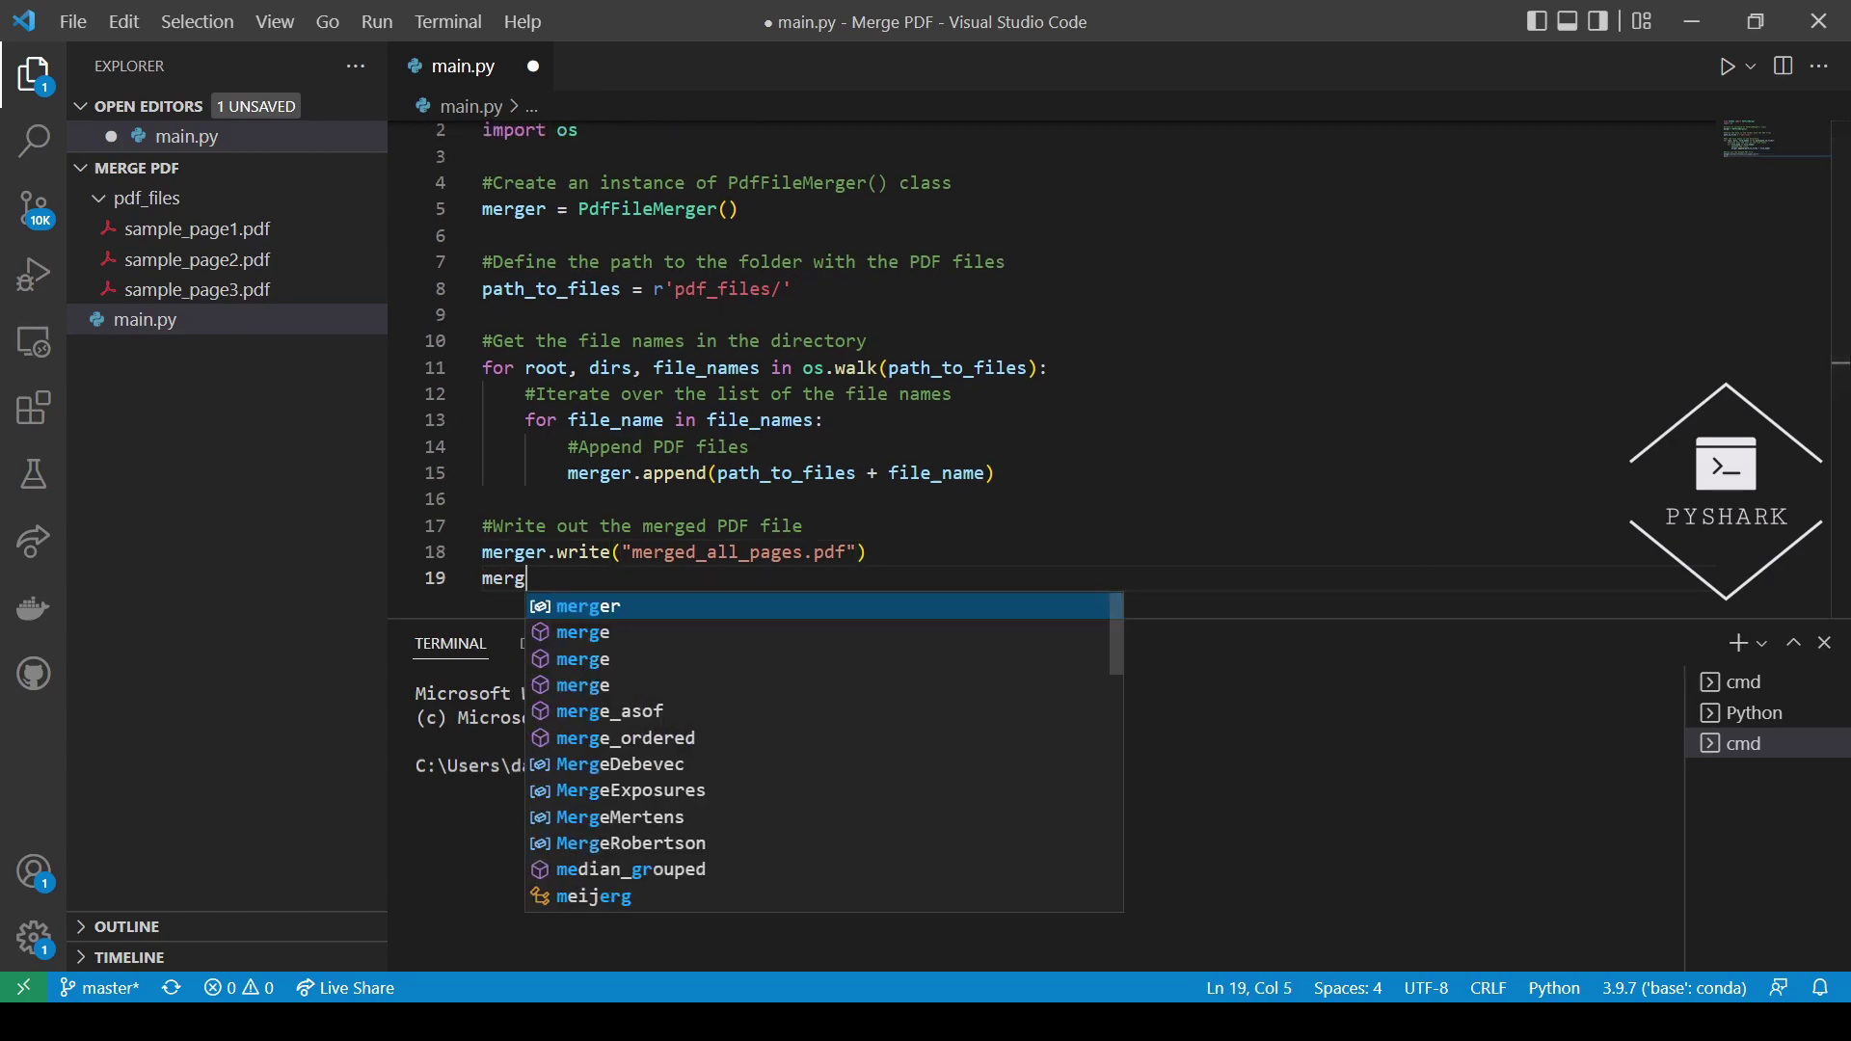
pyautogui.write('er.close')
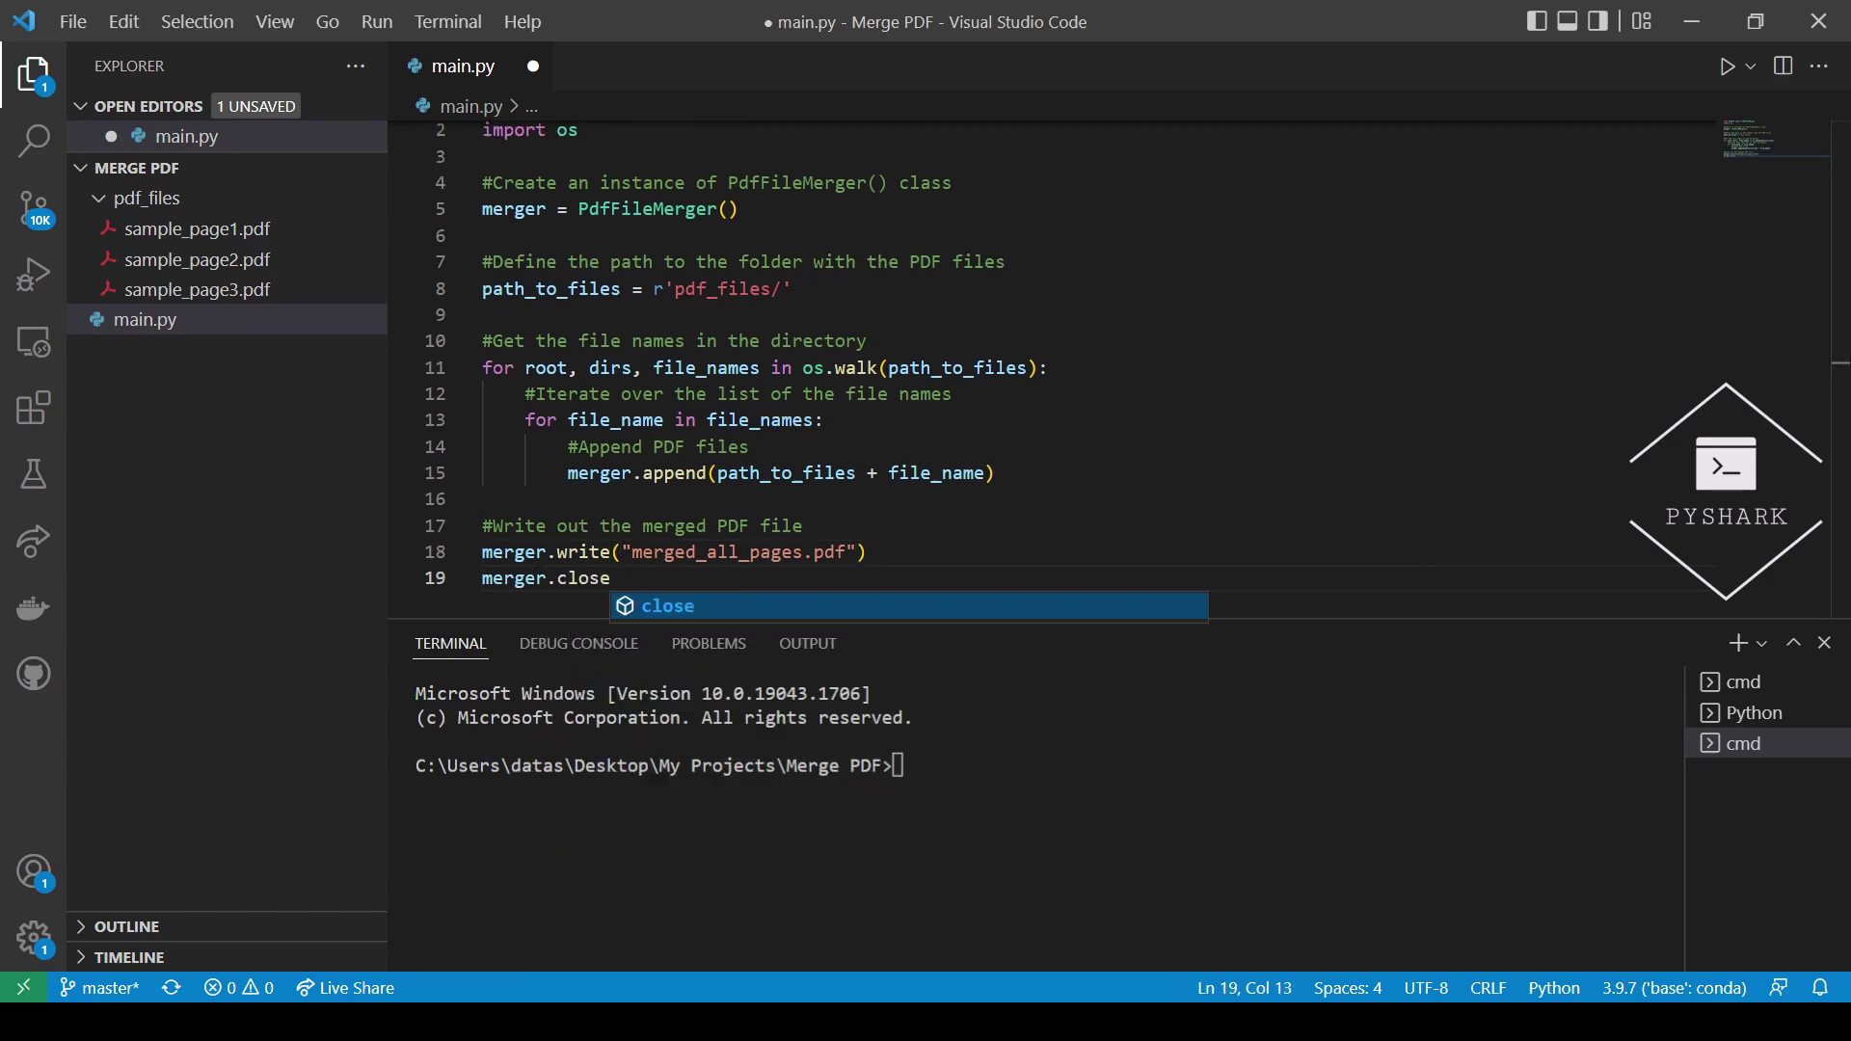
pyautogui.write('()')
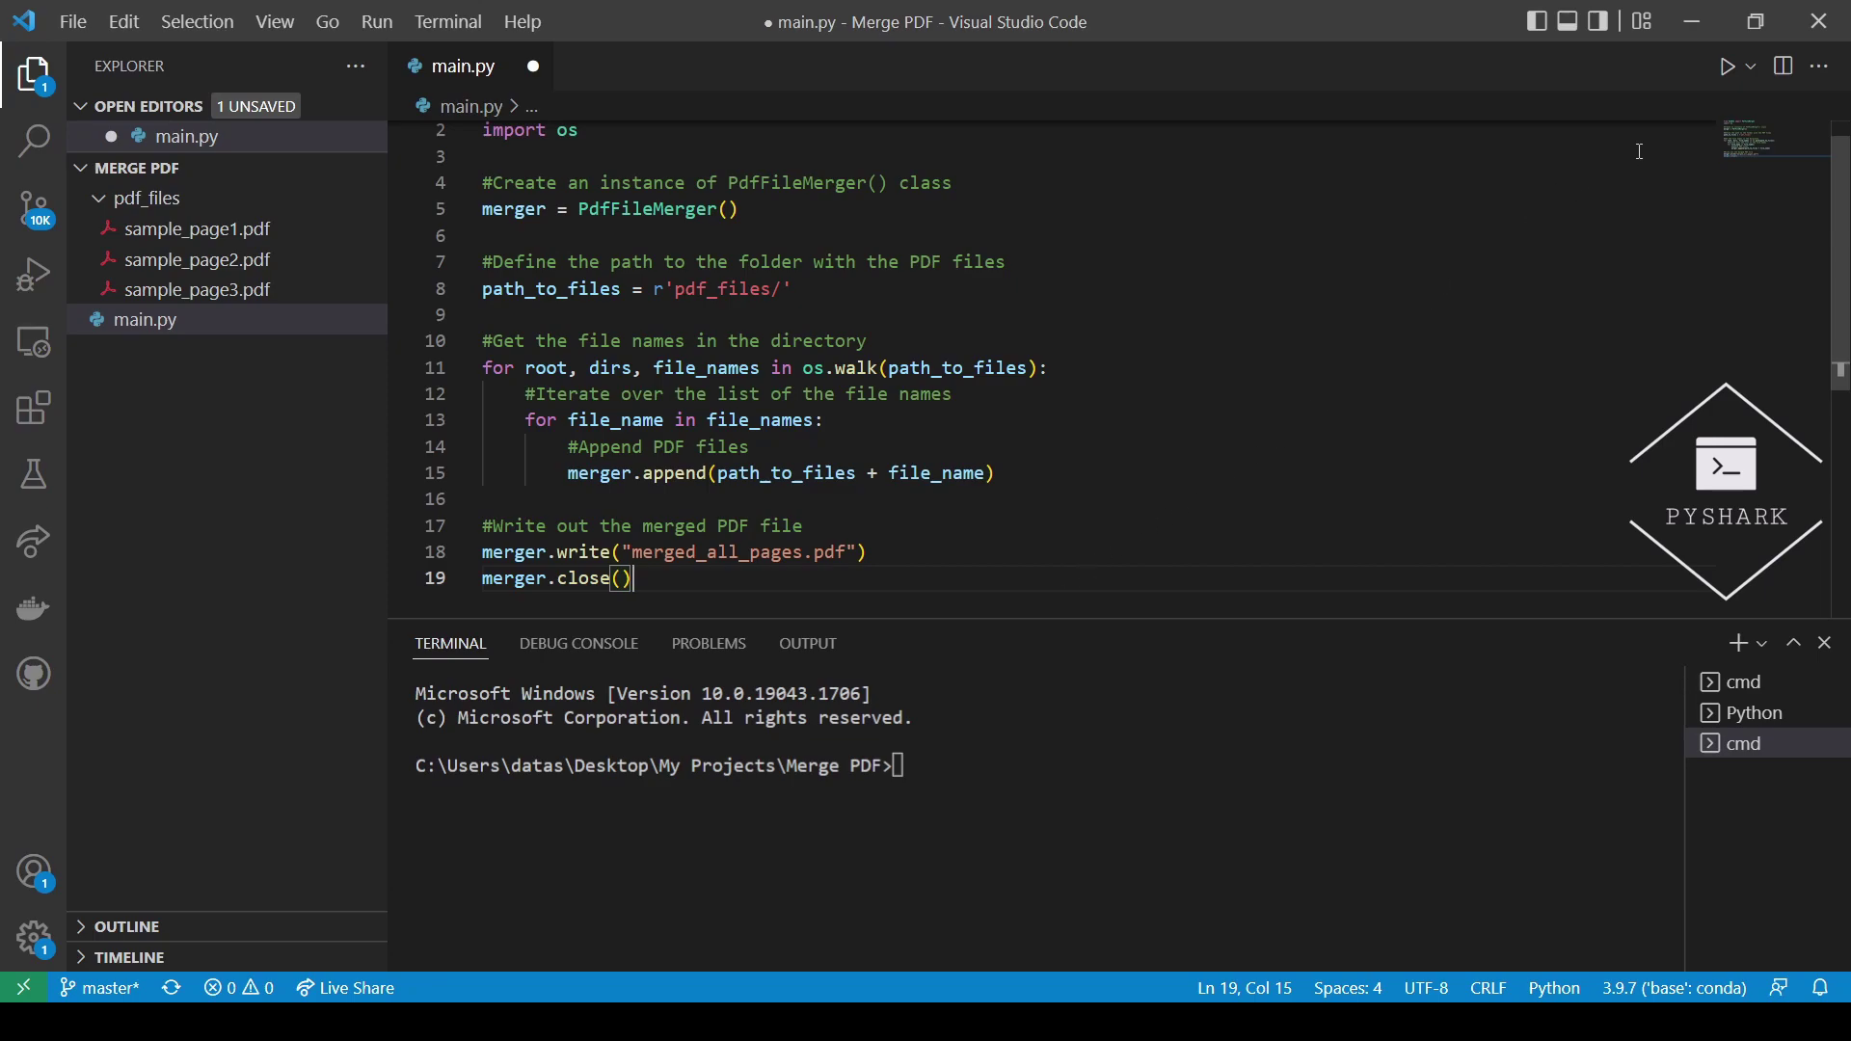
# - Run main.py to create merged_all_pages.pdf and open it in the PDF preview
pyautogui.click(1725, 68)
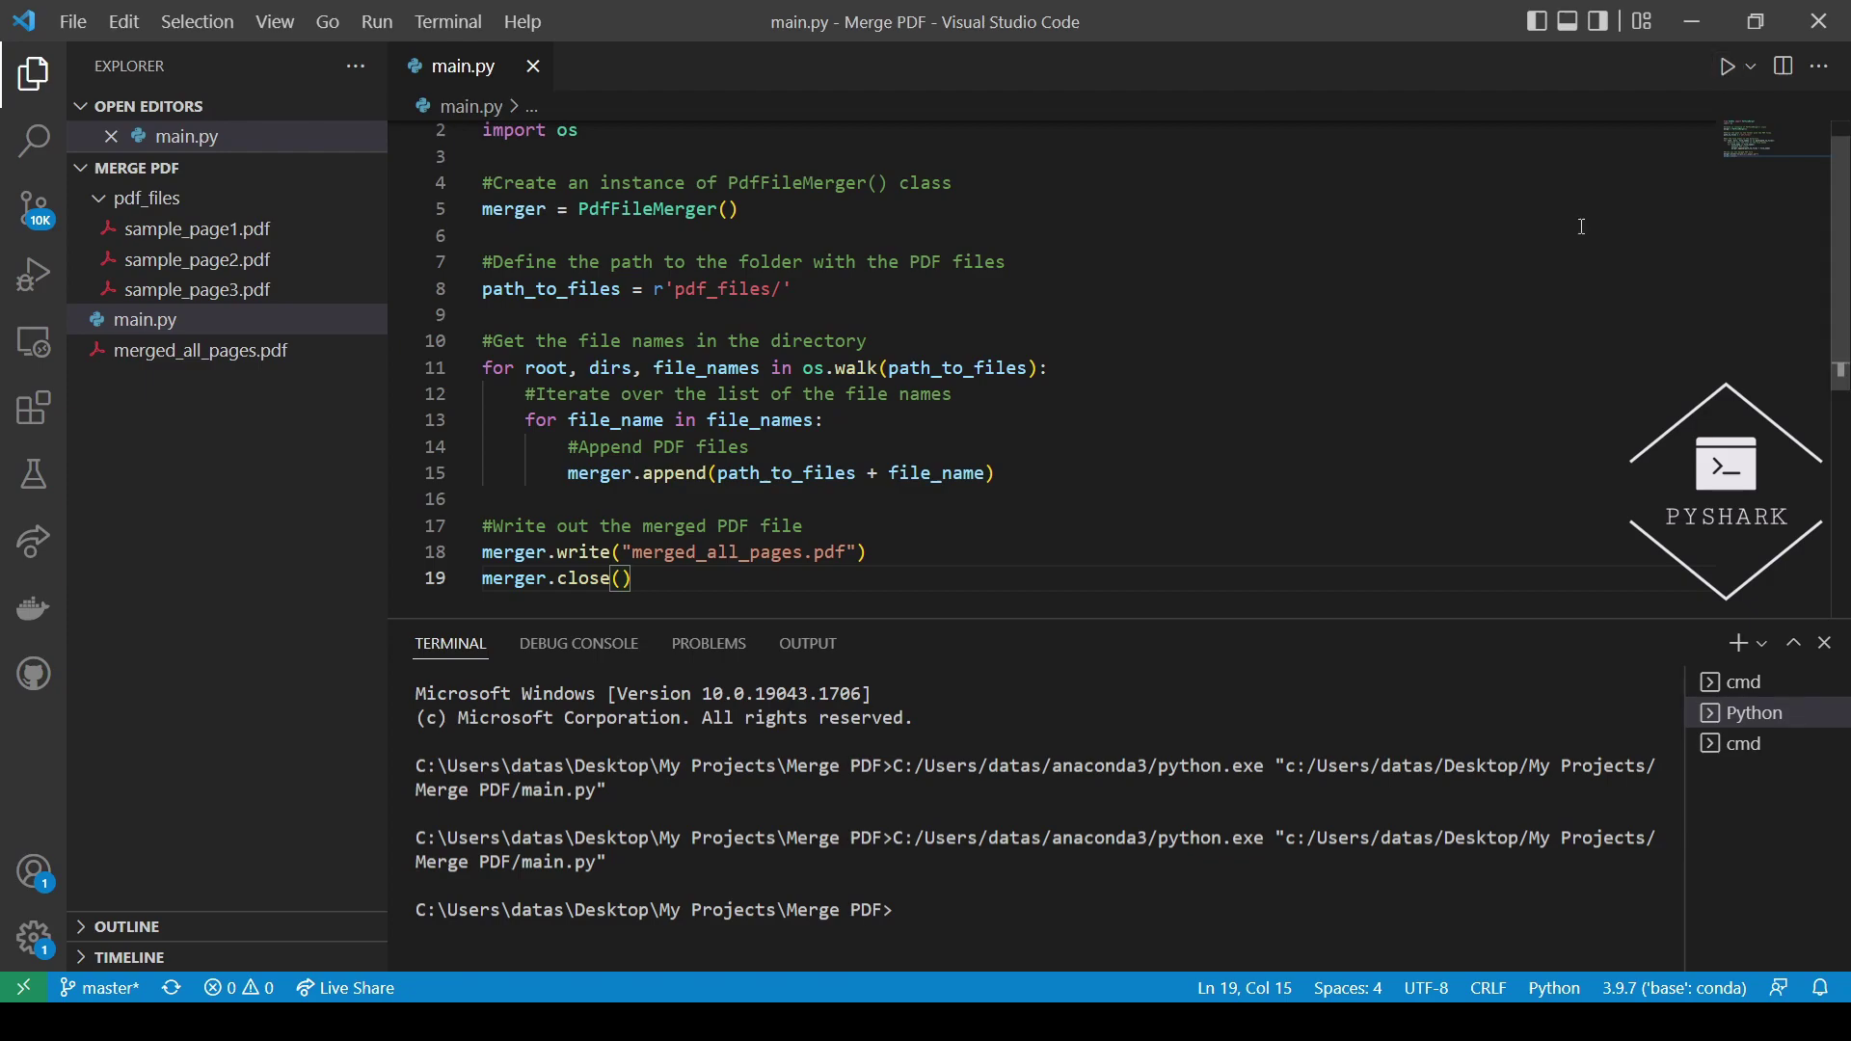
pyautogui.click(298, 360)
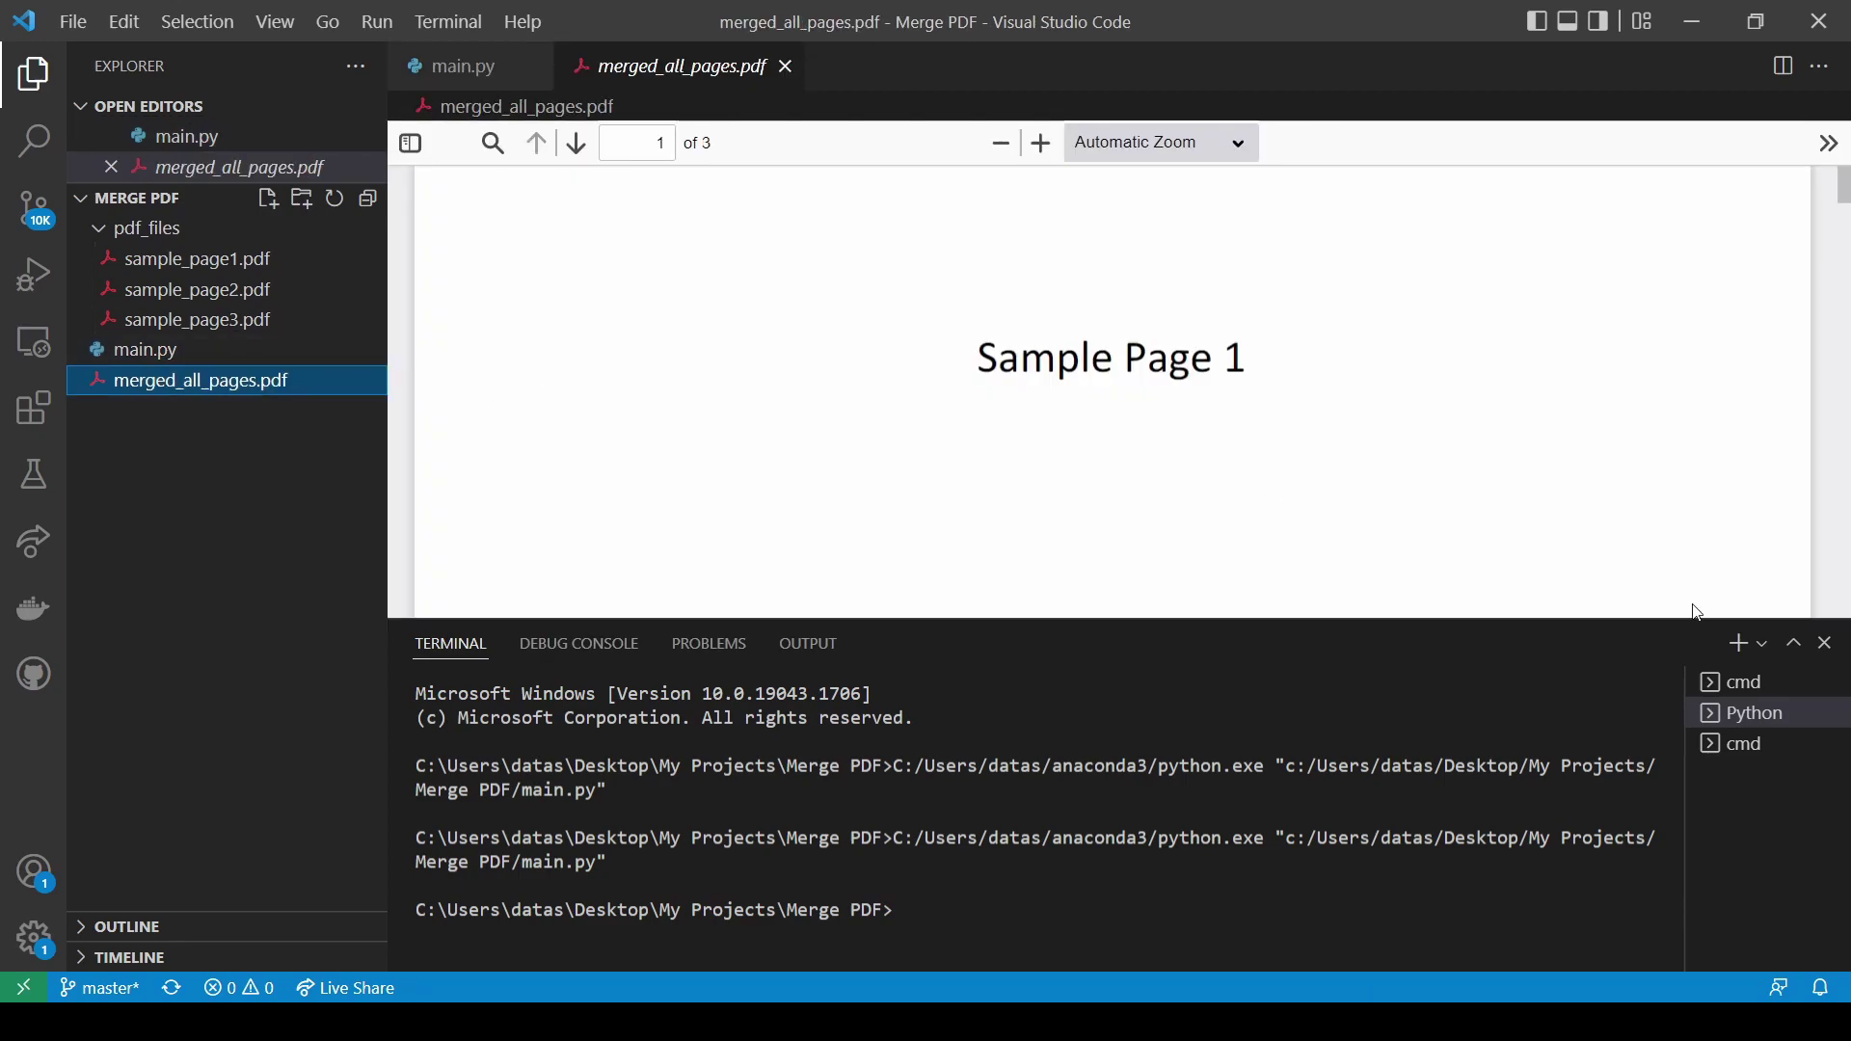
# - Close the terminal panel so the merged PDF preview fills the editor height
pyautogui.click(1825, 642)
pyautogui.scroll(-2, 1495, 473)
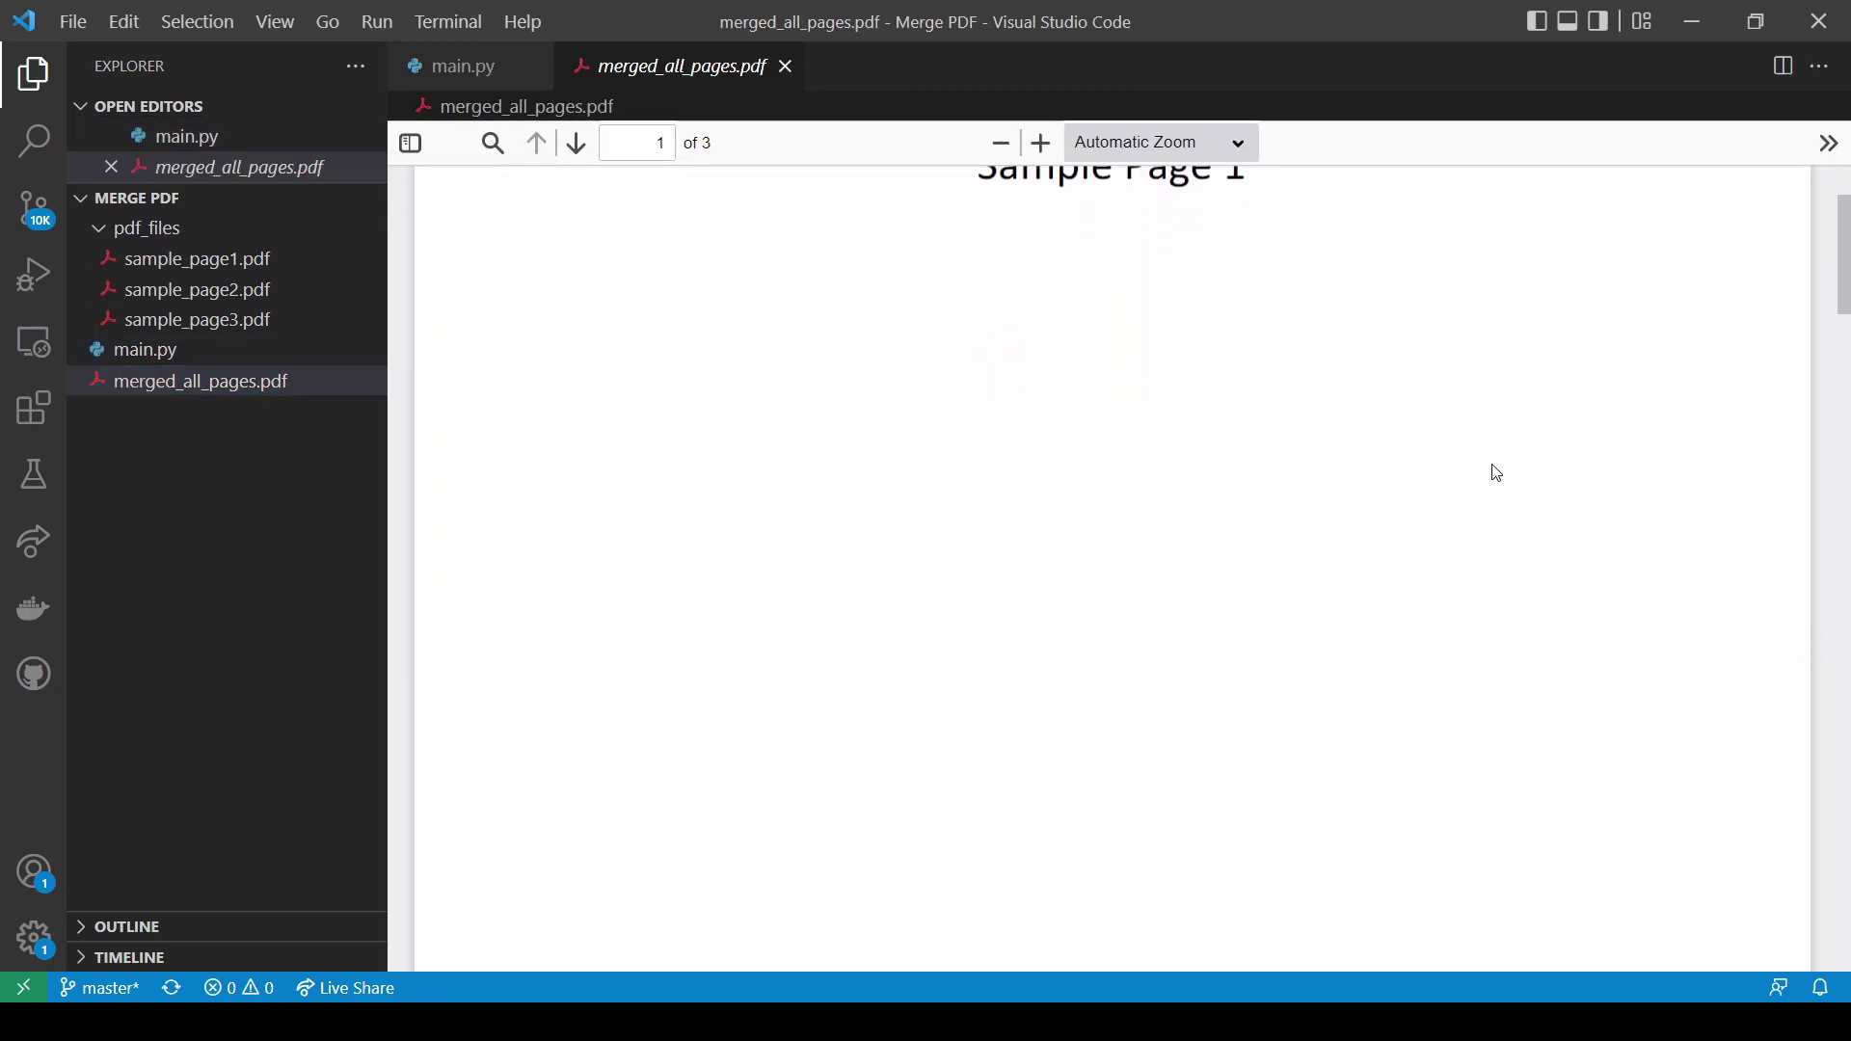
pyautogui.scroll(-3, 1494, 472)
pyautogui.scroll(-4, 1493, 472)
pyautogui.scroll(-3, 1494, 471)
pyautogui.scroll(-2, 1495, 472)
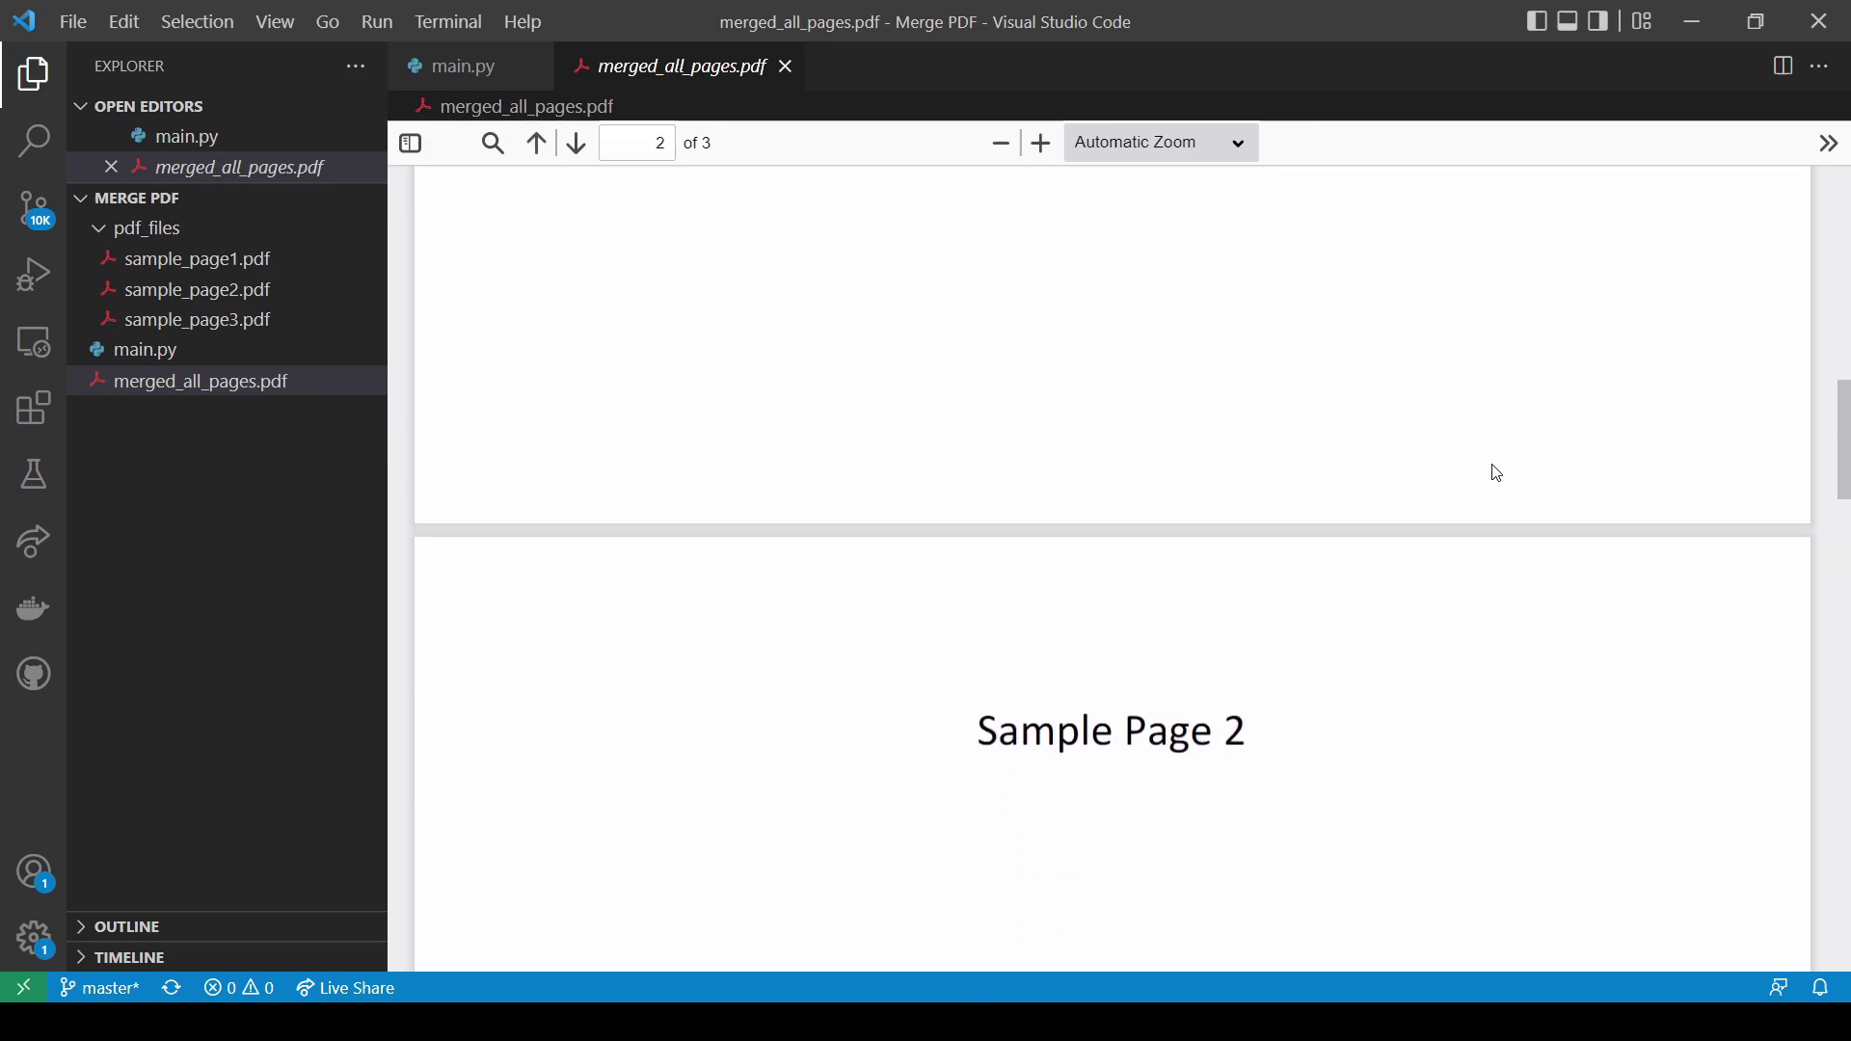
pyautogui.scroll(-3, 1495, 472)
pyautogui.scroll(-3, 1495, 473)
pyautogui.scroll(-1, 1495, 472)
pyautogui.scroll(-3, 1494, 472)
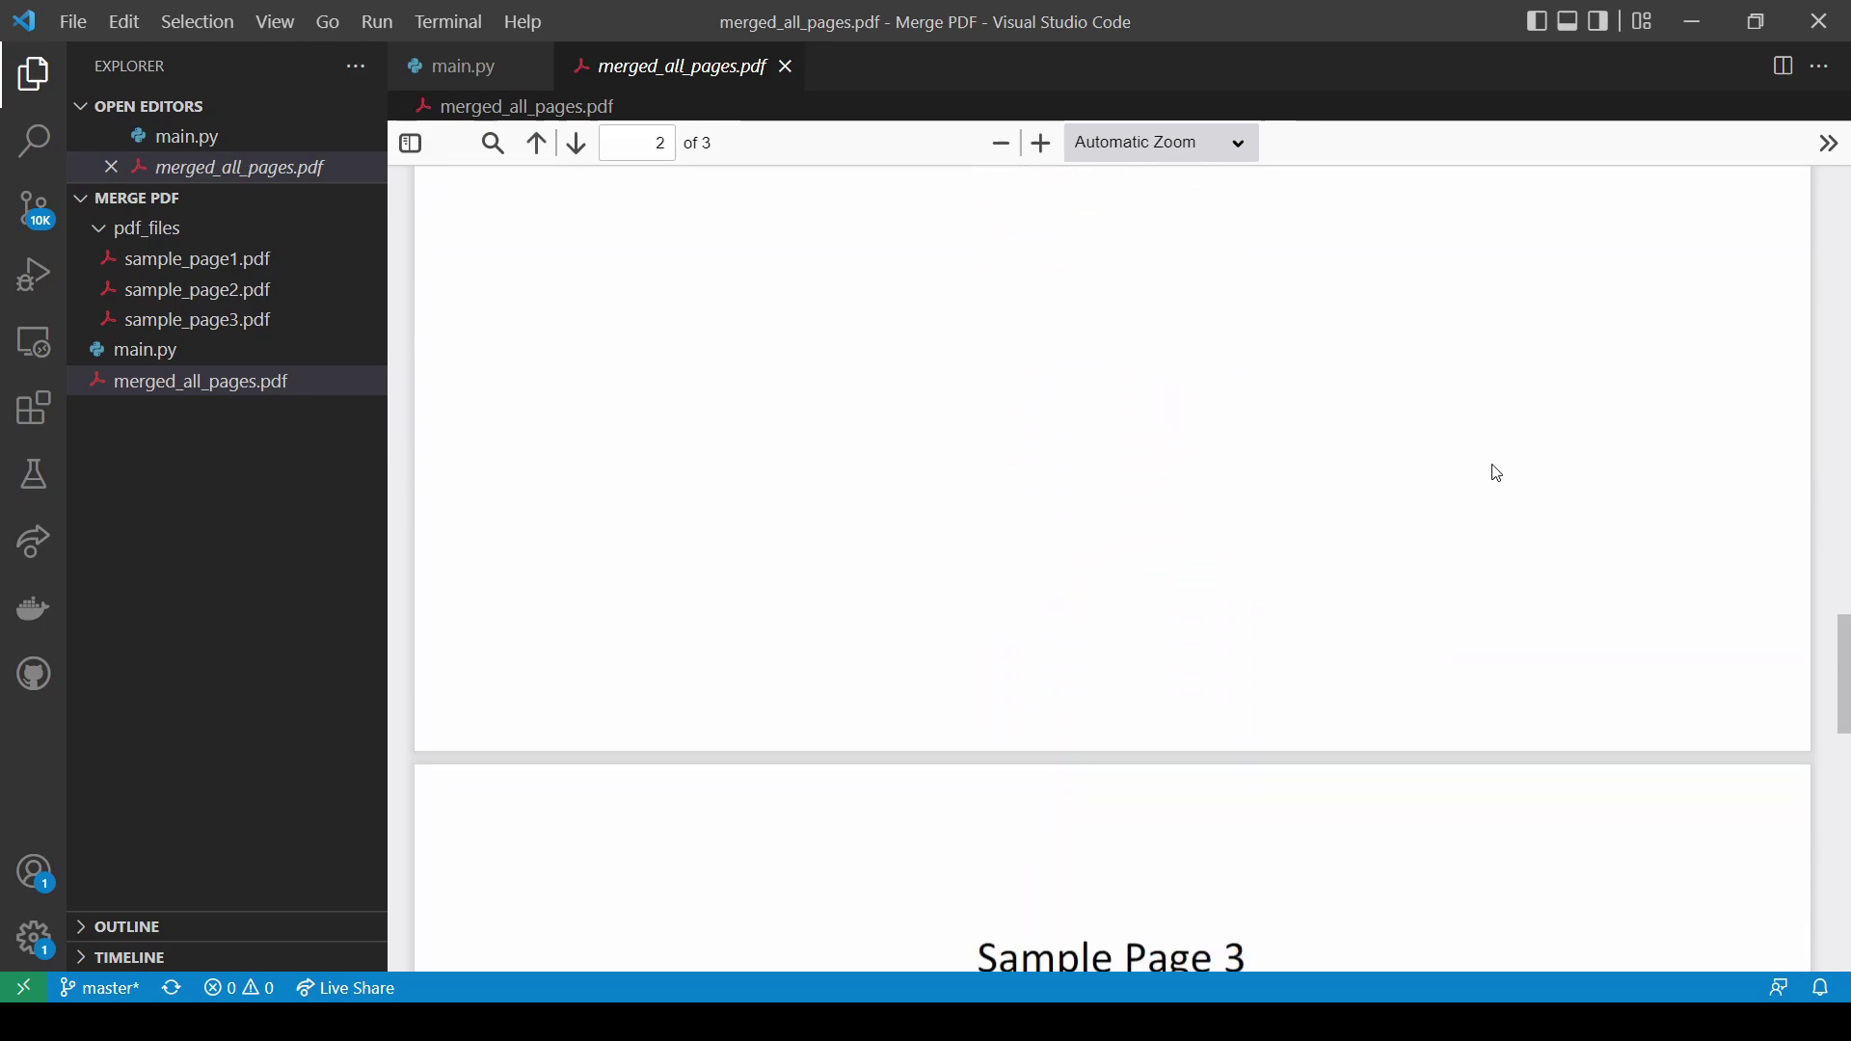
pyautogui.scroll(-4, 1495, 471)
pyautogui.scroll(-3, 1493, 473)
pyautogui.scroll(-3, 1494, 472)
pyautogui.scroll(-3, 1495, 473)
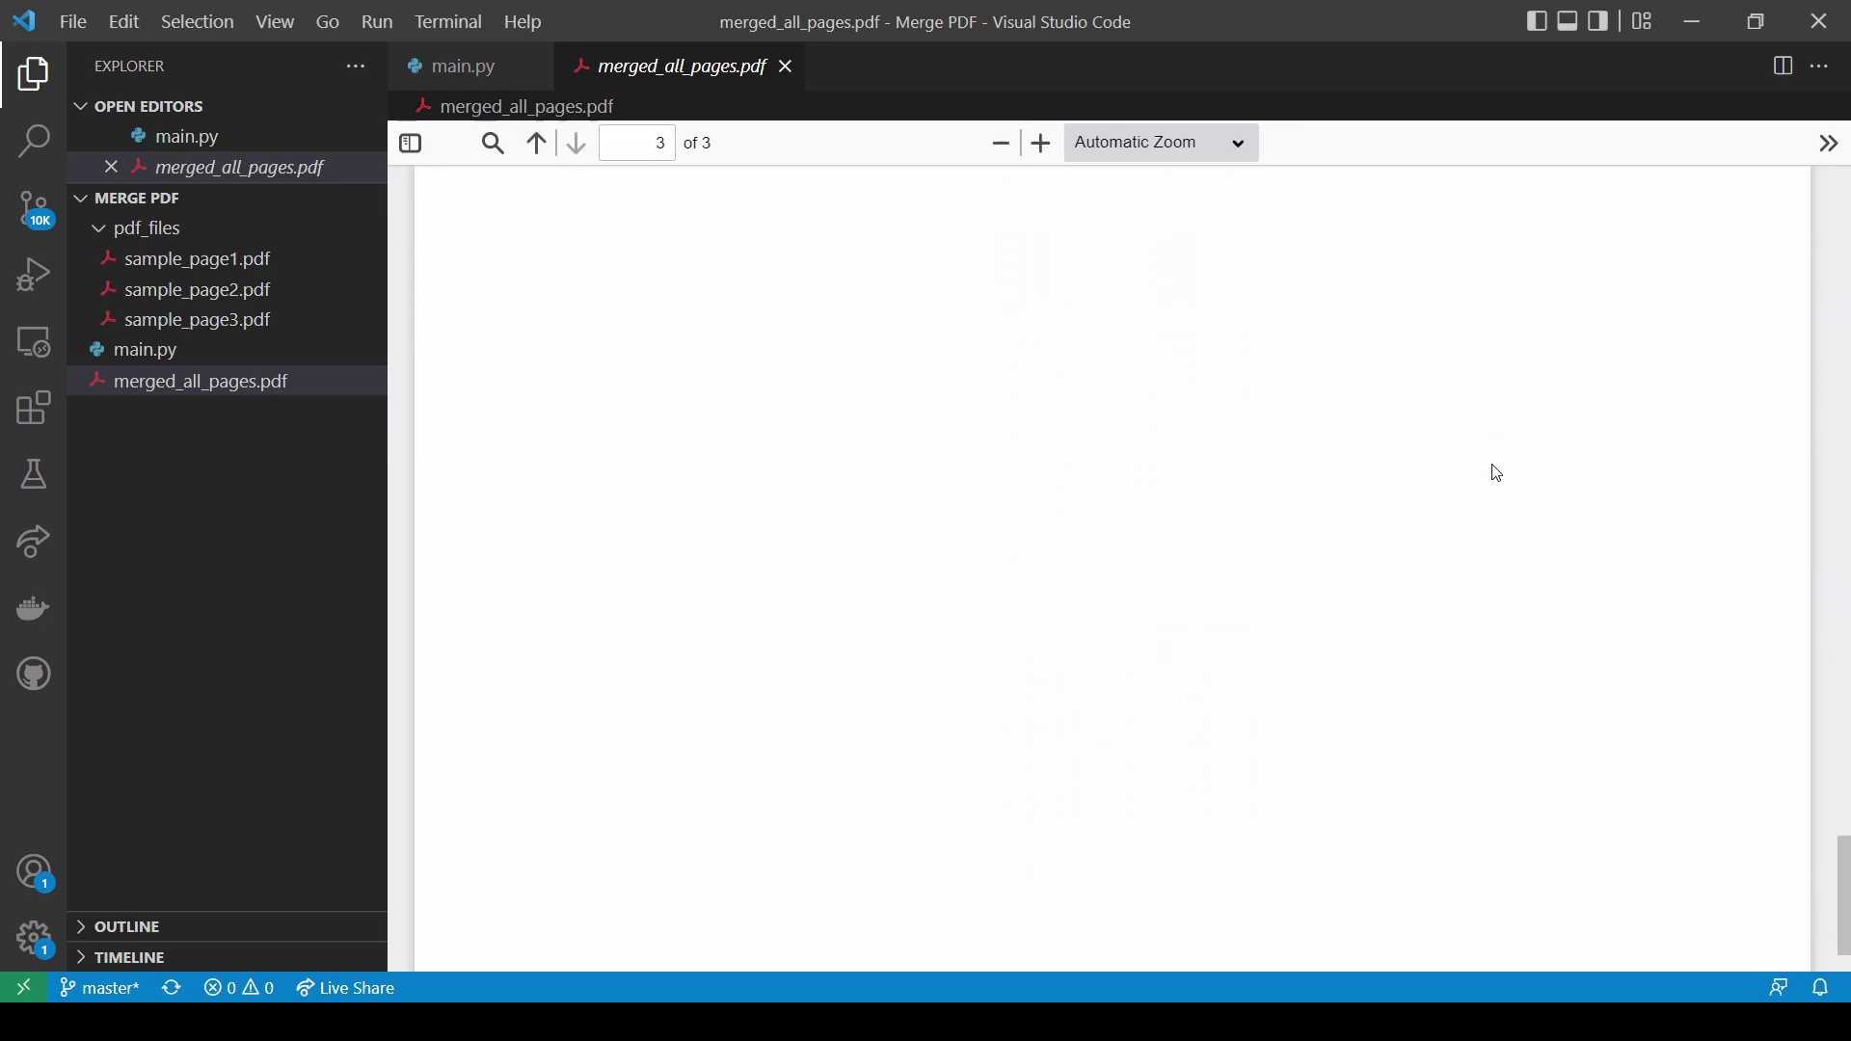
pyautogui.scroll(-1, 1494, 473)
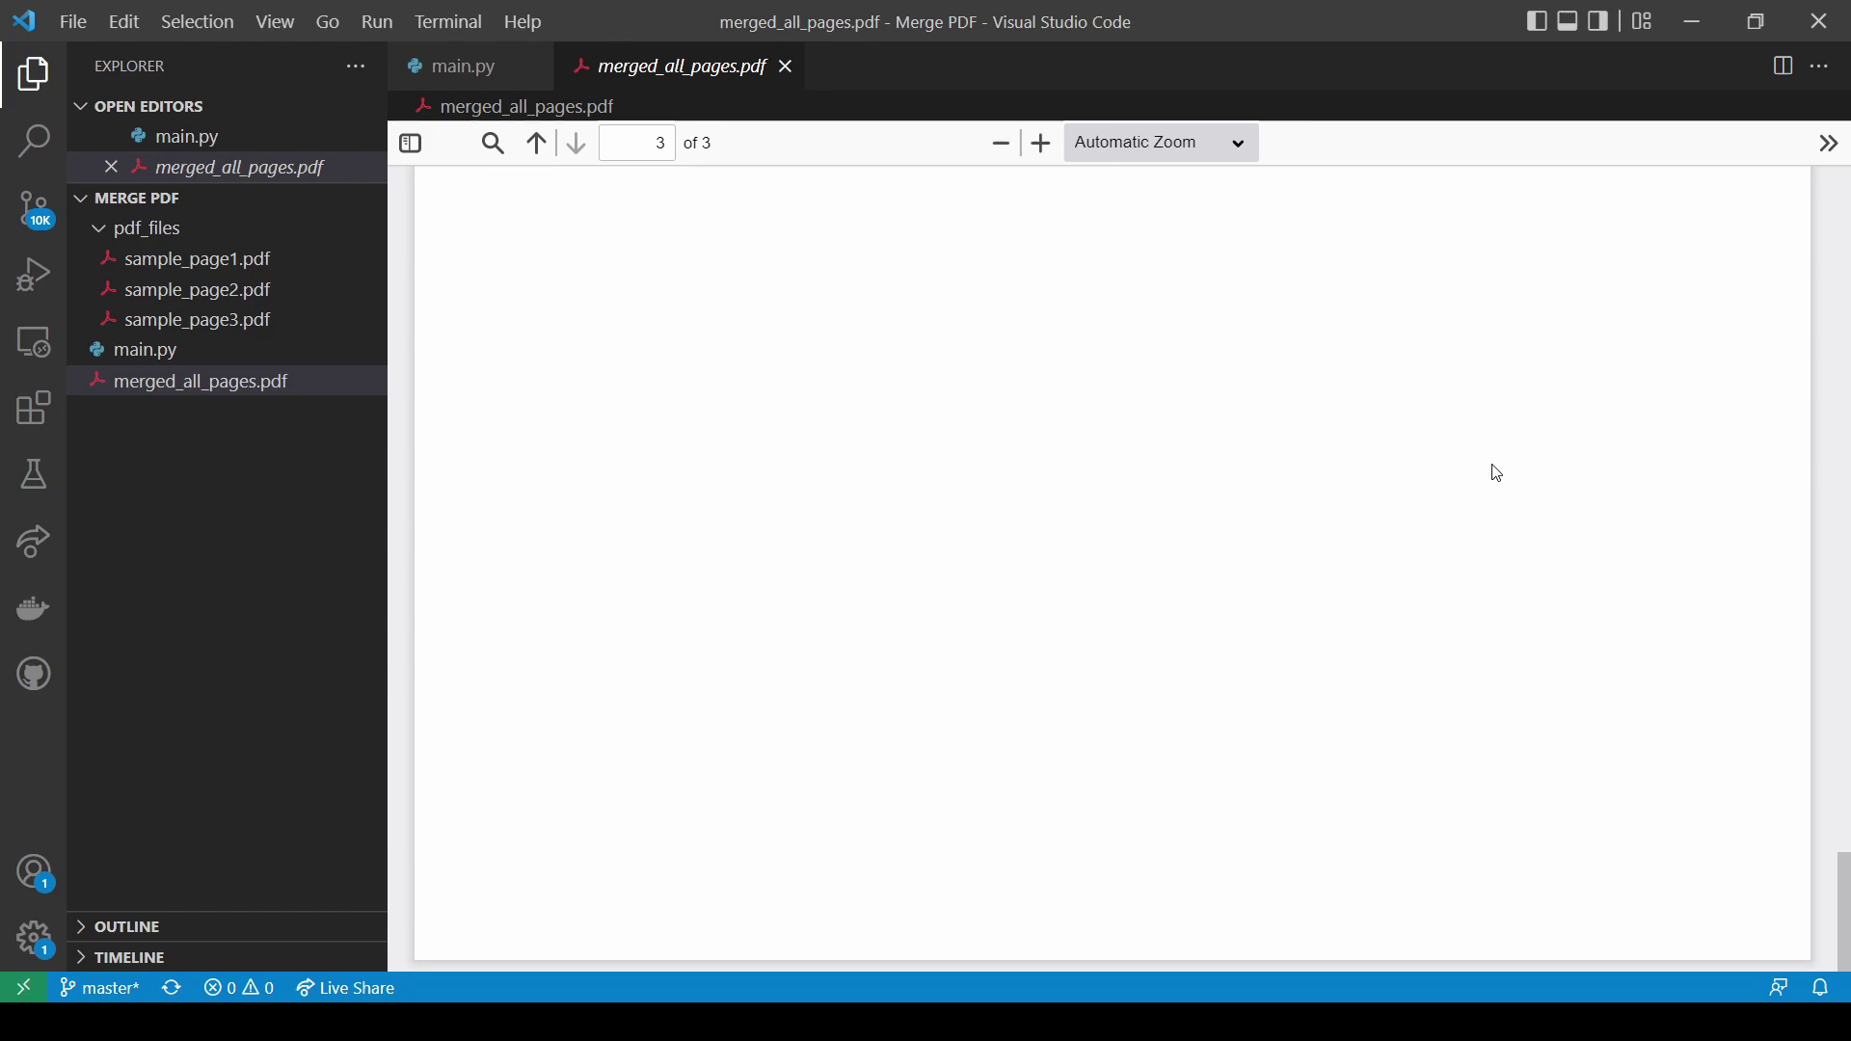